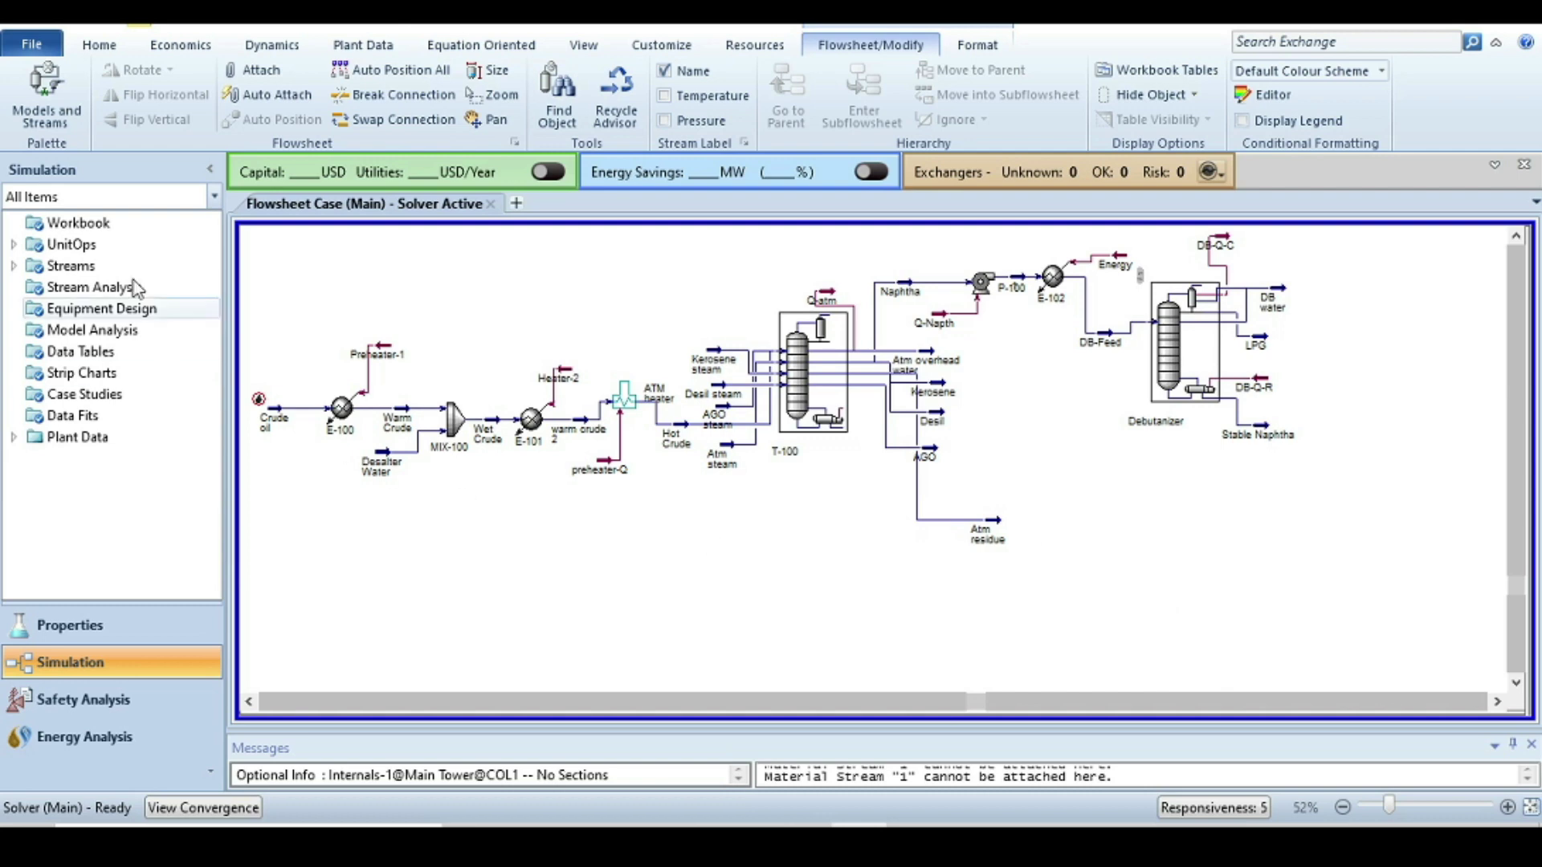
Place a mixer beside the Atm residue stream and a heater downstream of it on the flowsheet.
left_click(46, 92)
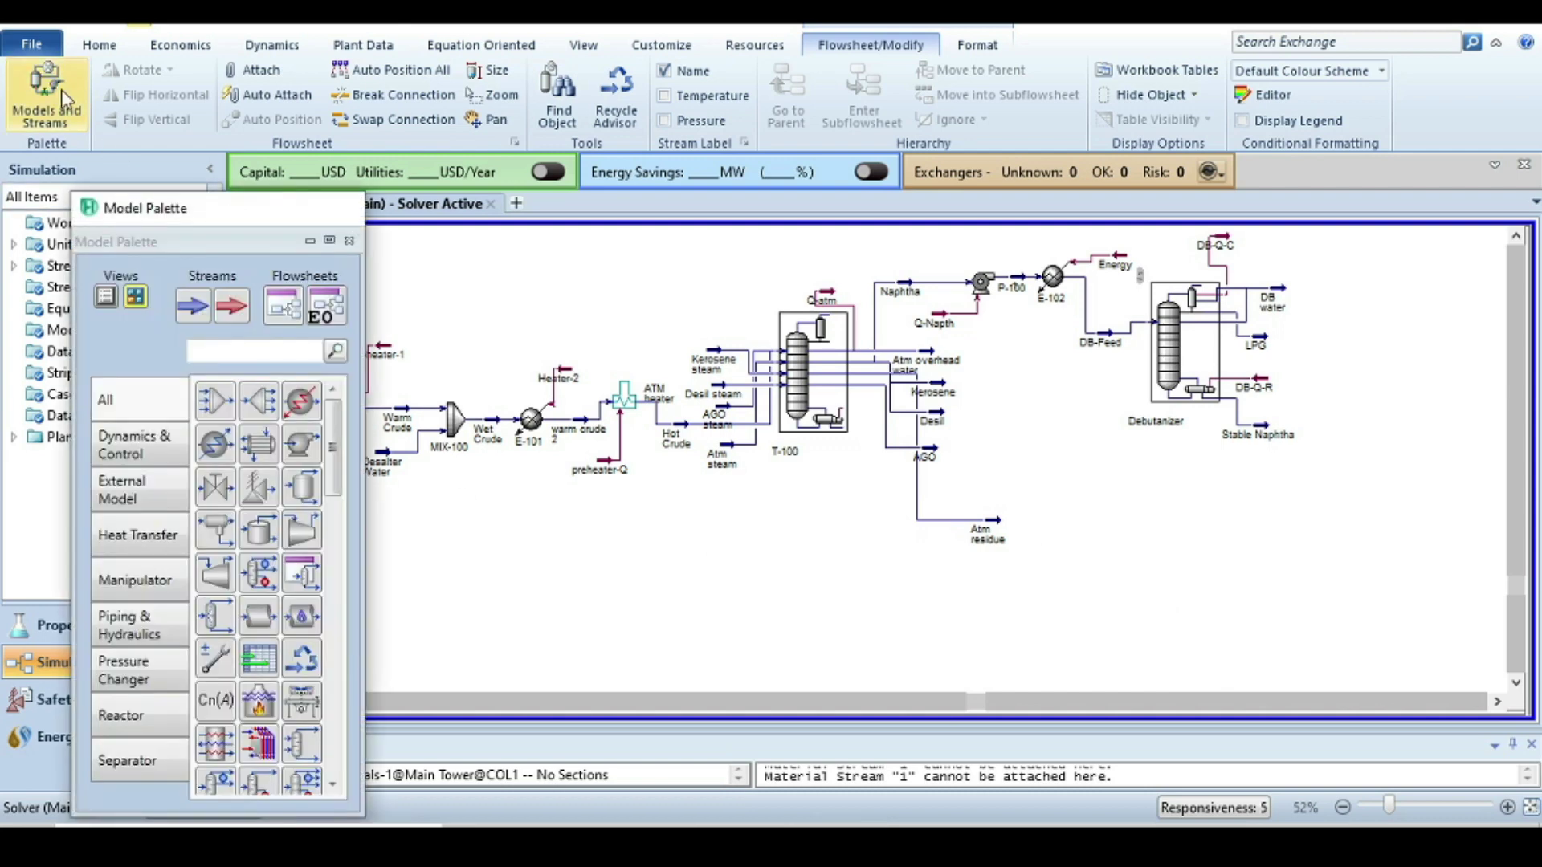
left_click(208, 367)
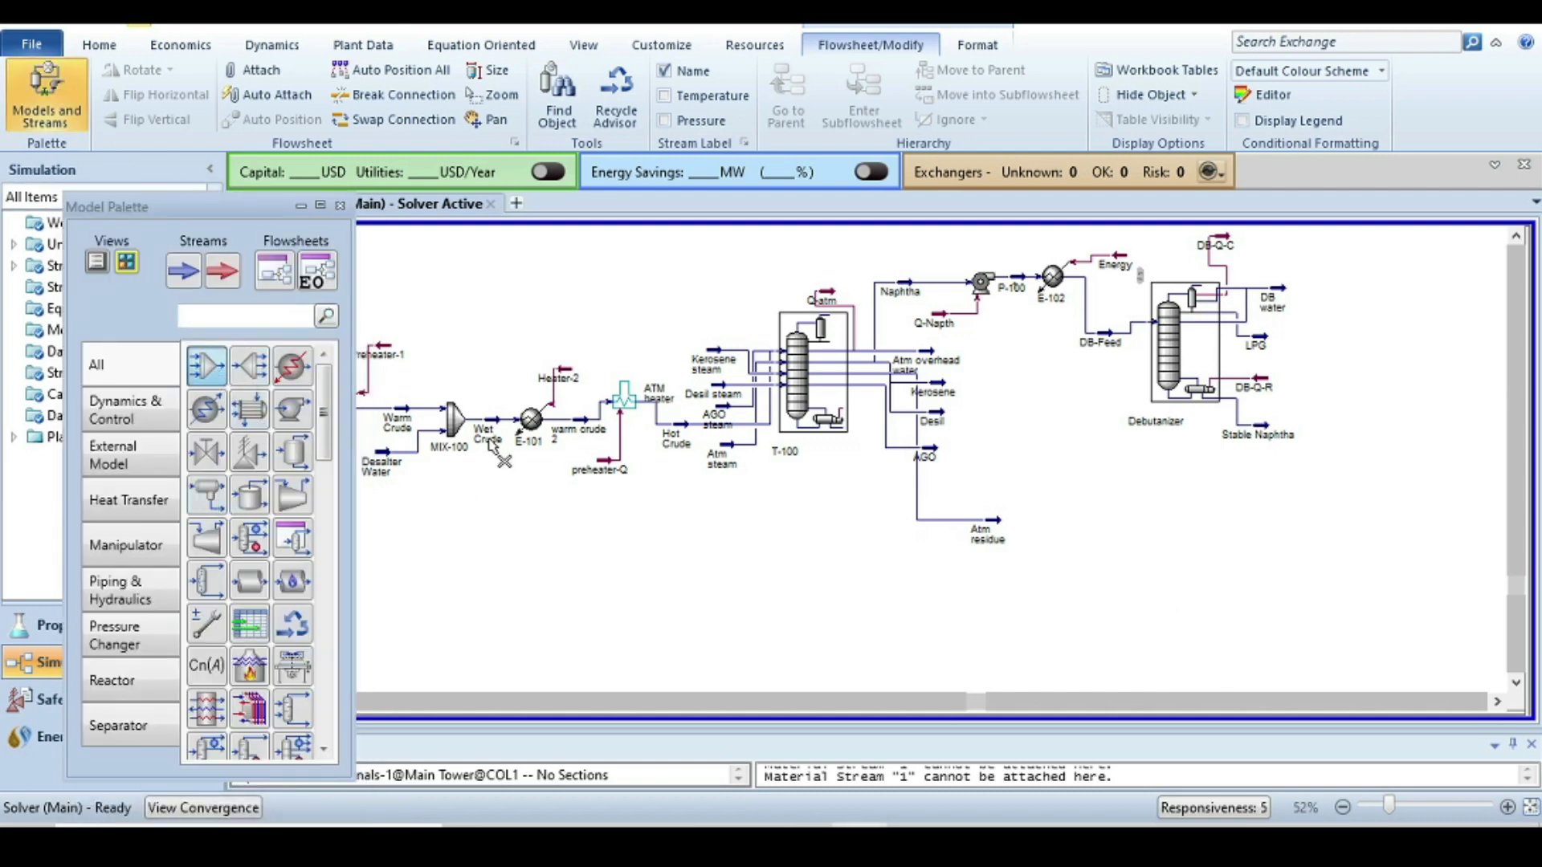
left_click(1026, 544)
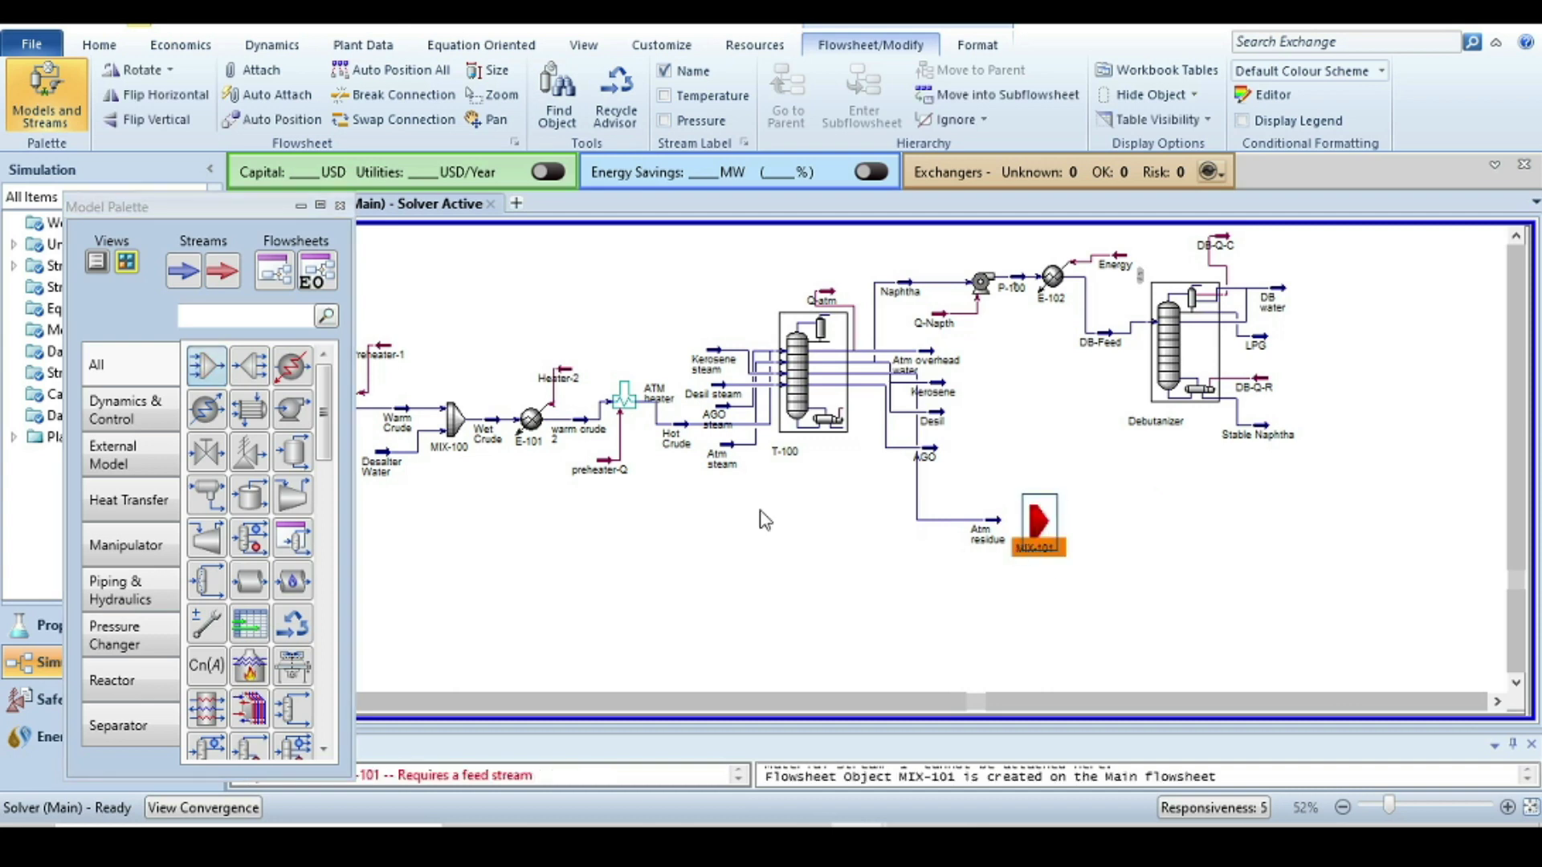
left_click(292, 367)
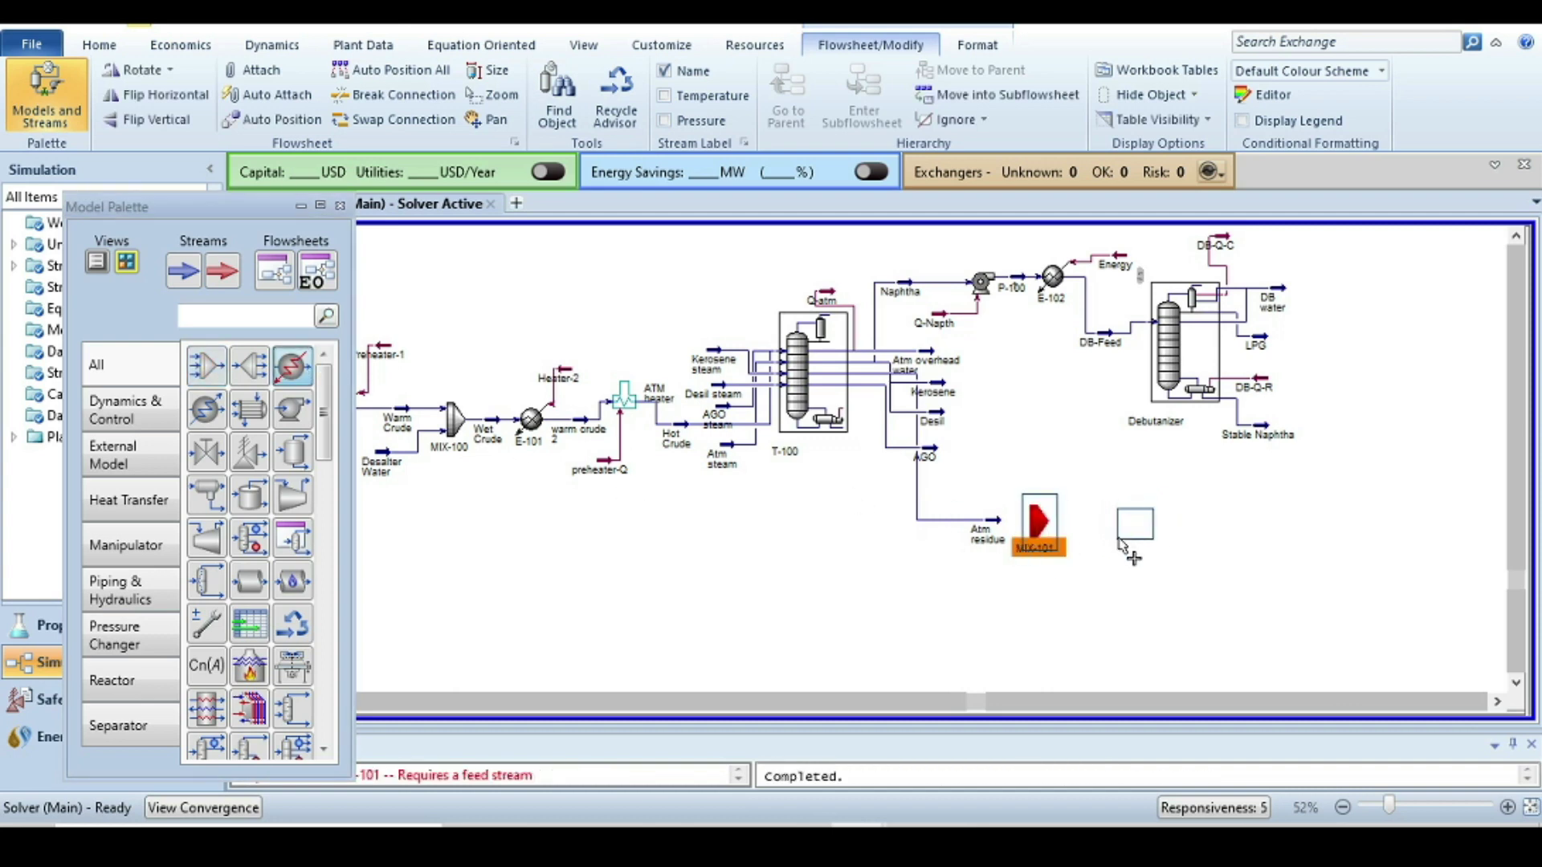
left_click(1125, 551)
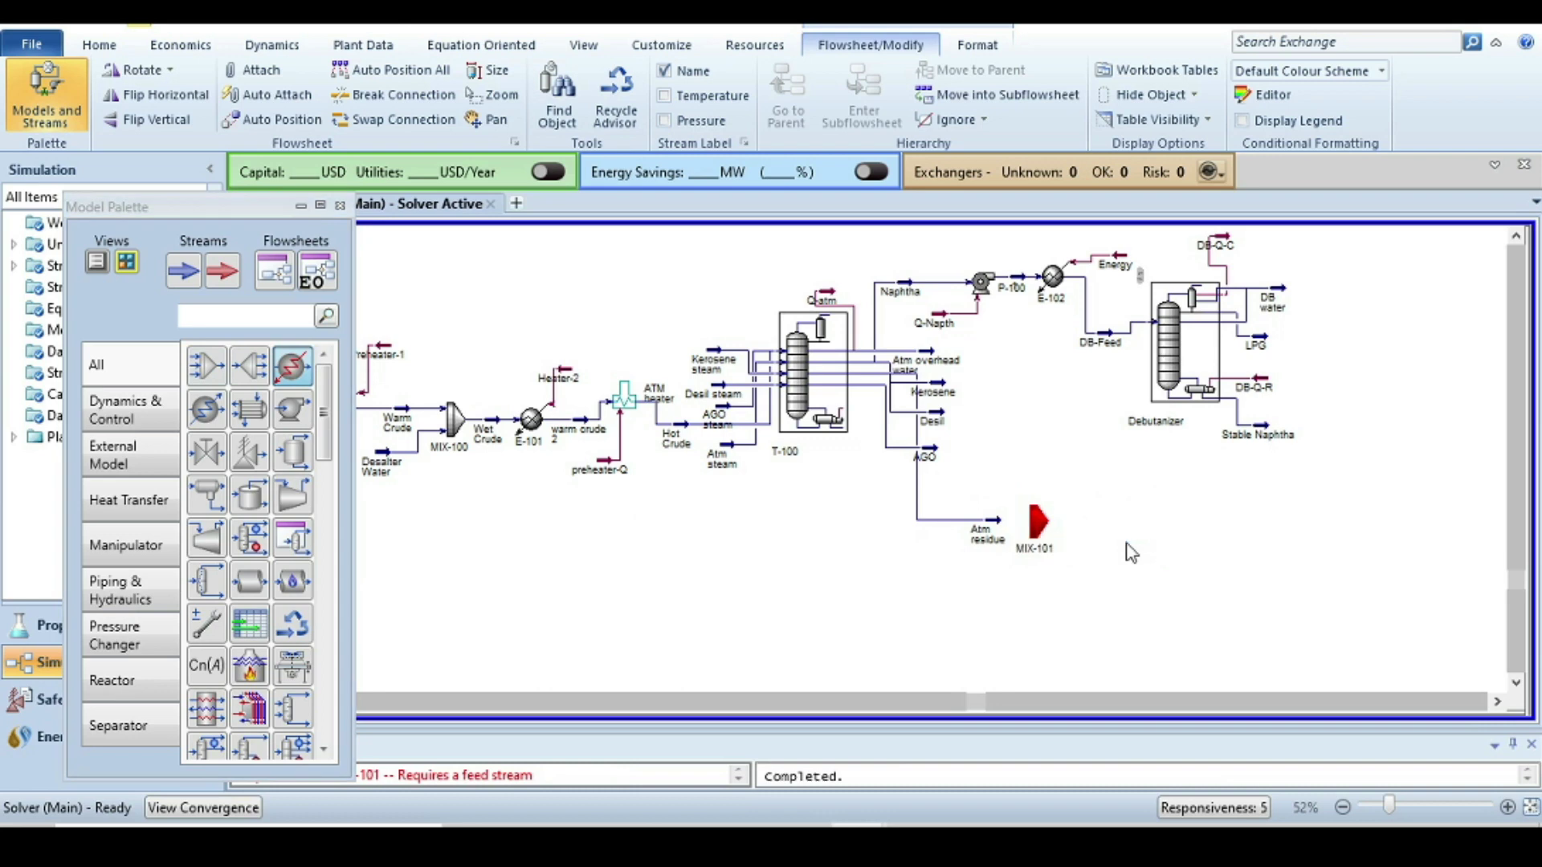
Place an absorber column downstream of the new heater and shift the new mixer slightly lower.
left_click(118, 722)
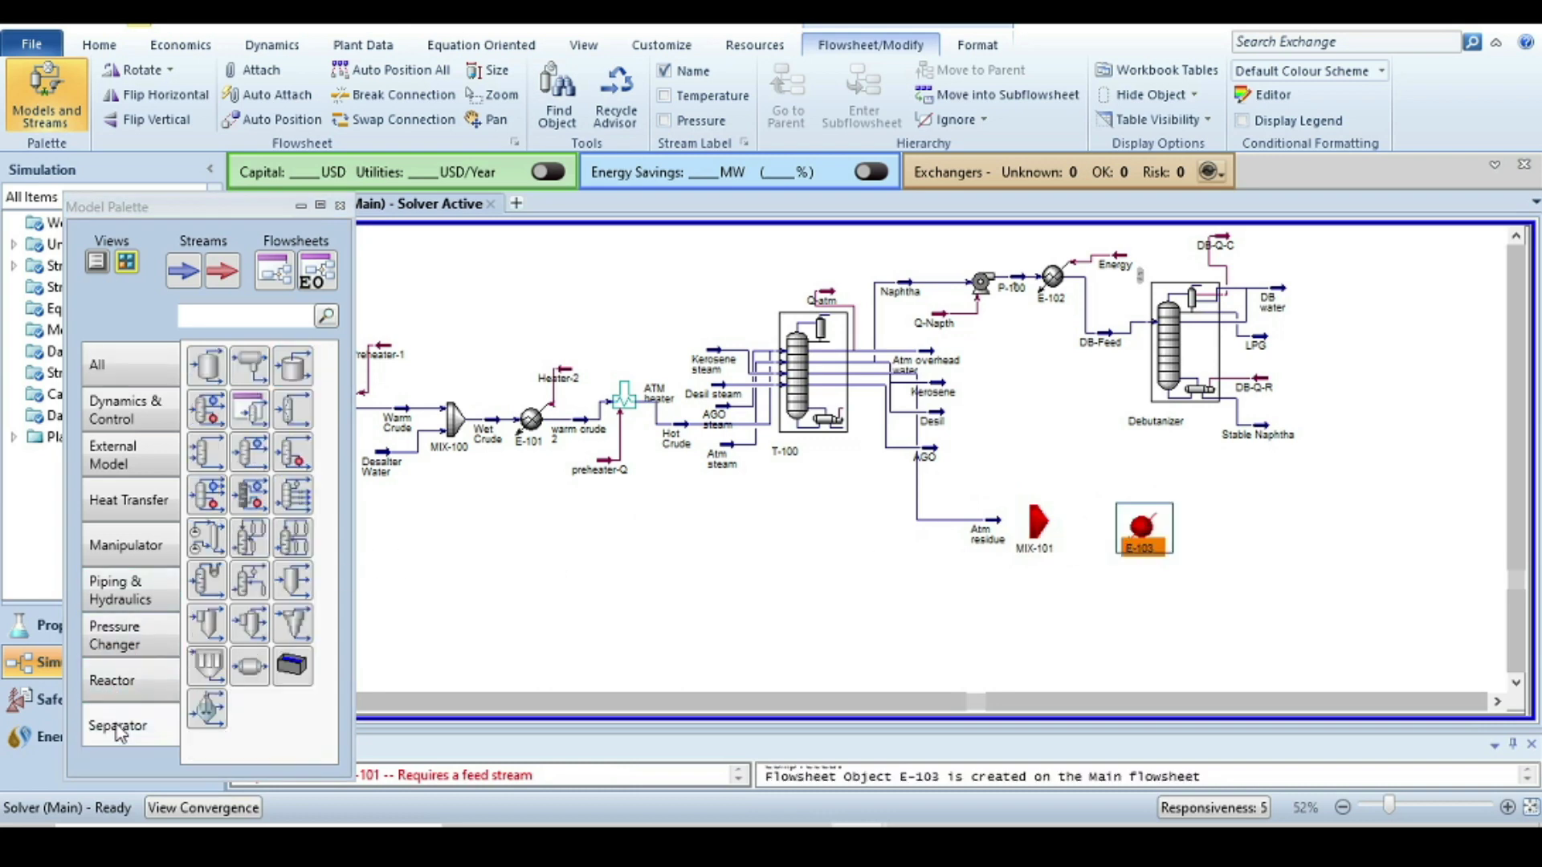
left_click(203, 456)
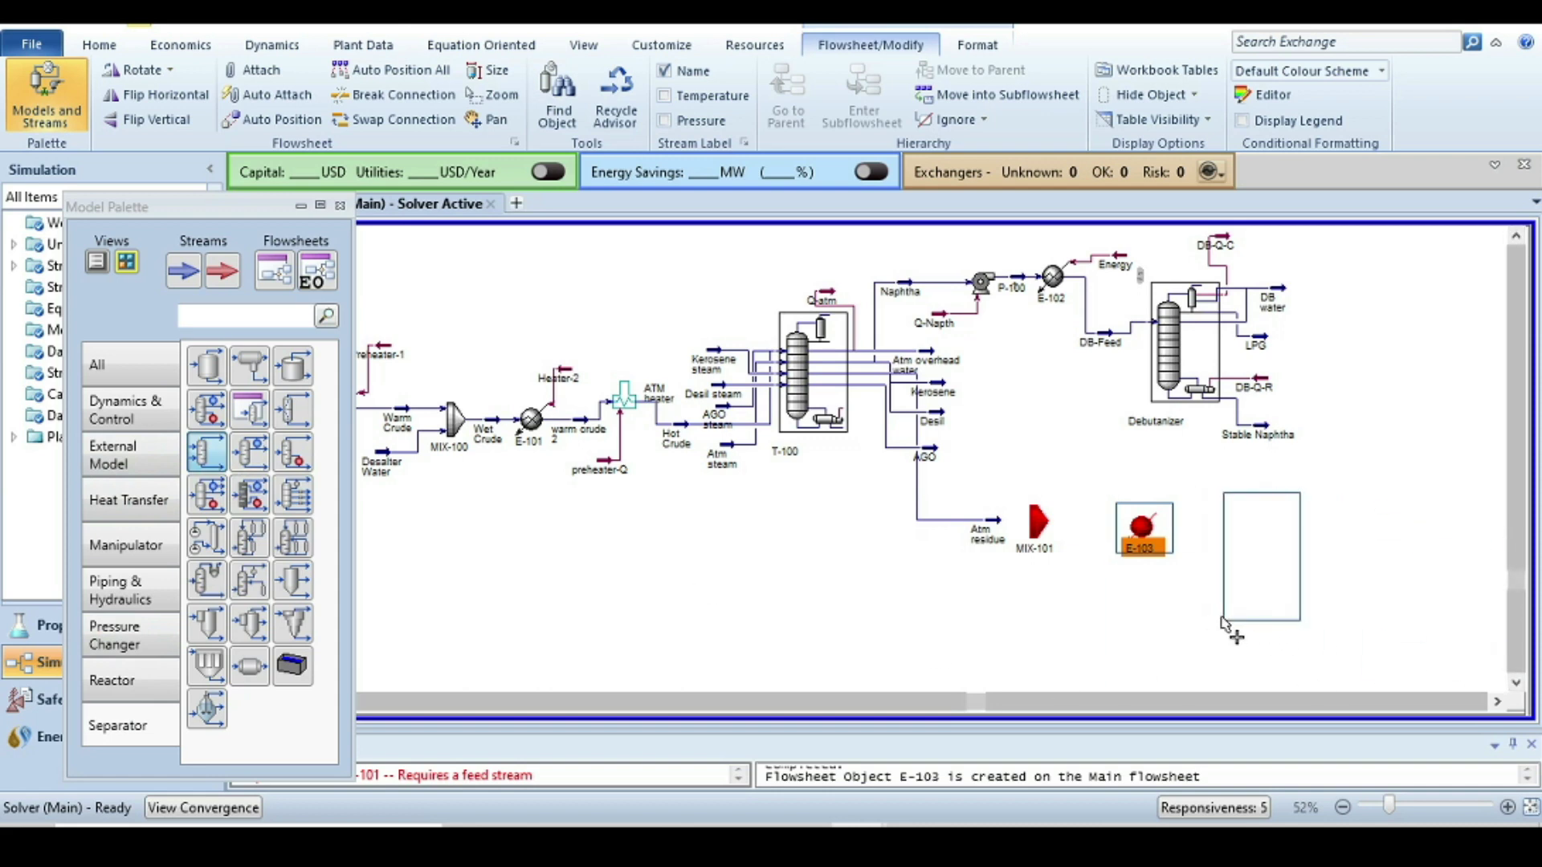
left_click(1225, 625)
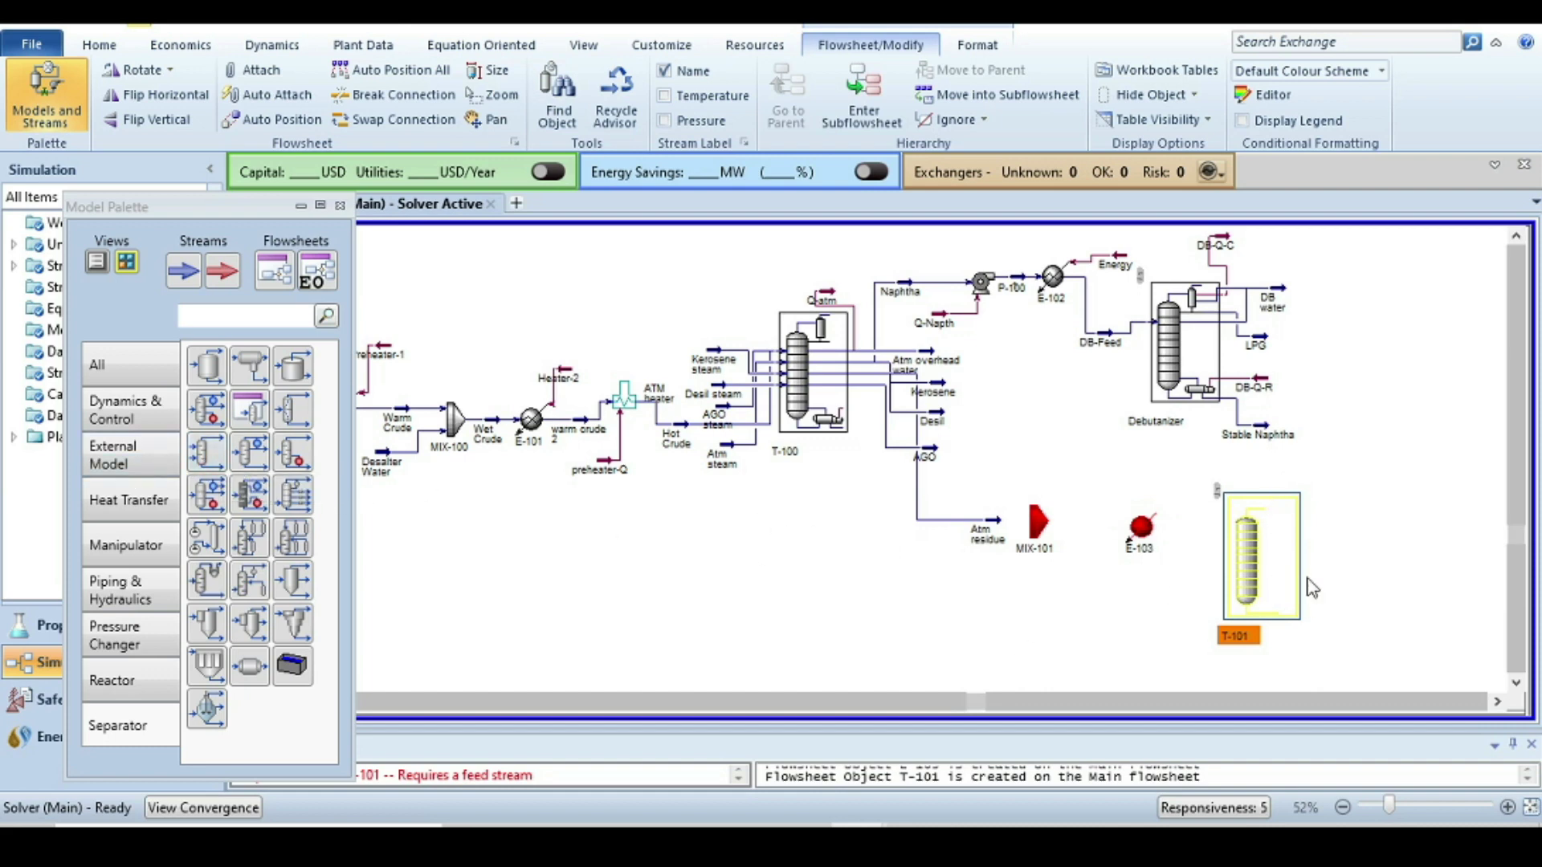
left_click(1038, 536)
left_click_drag(1038, 537, 1034, 553)
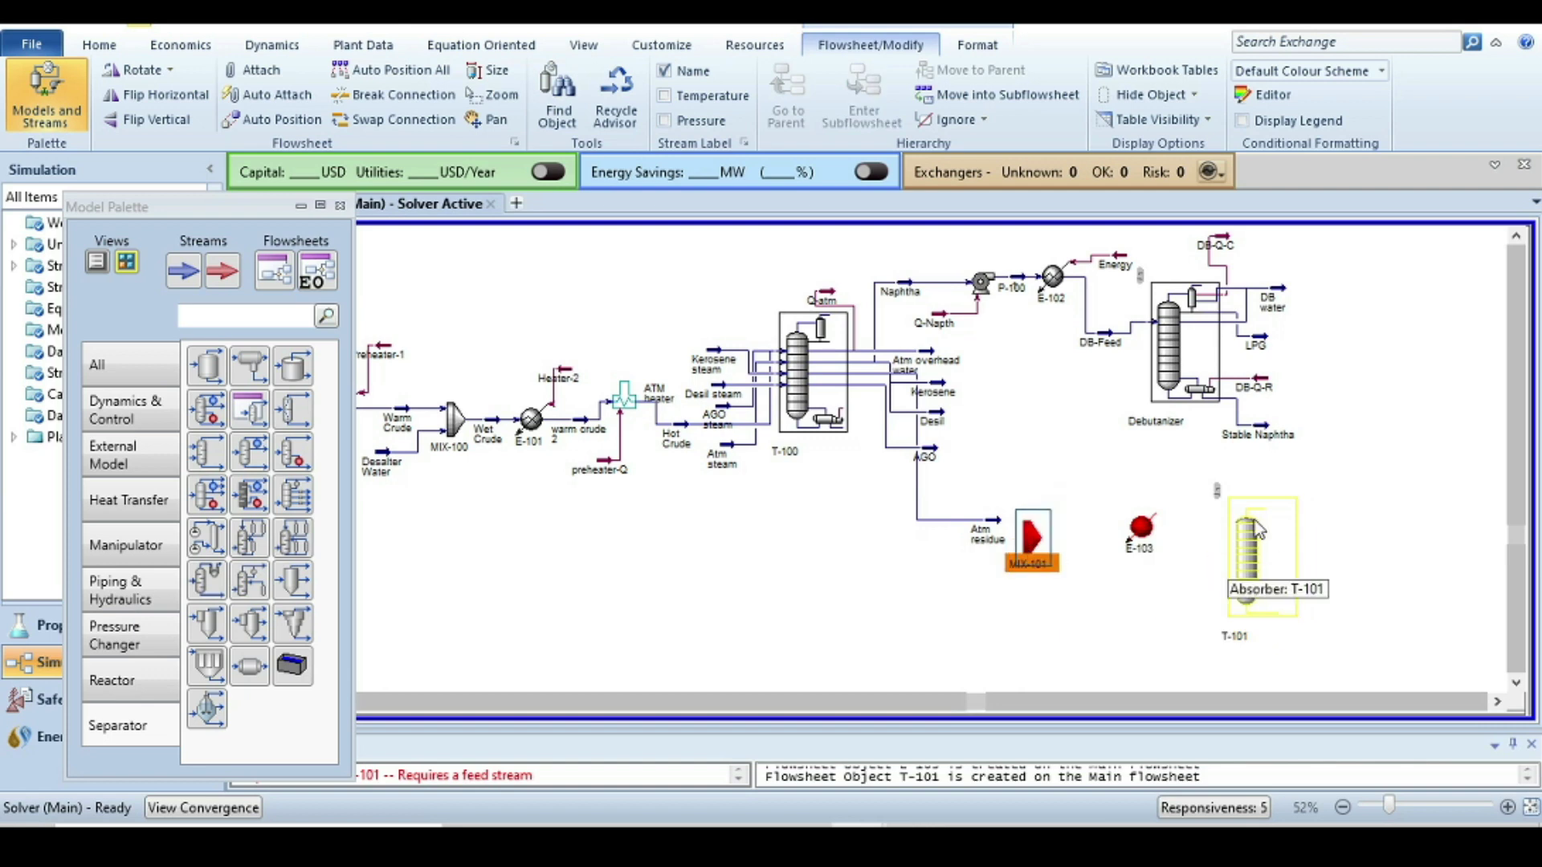
left_click(339, 206)
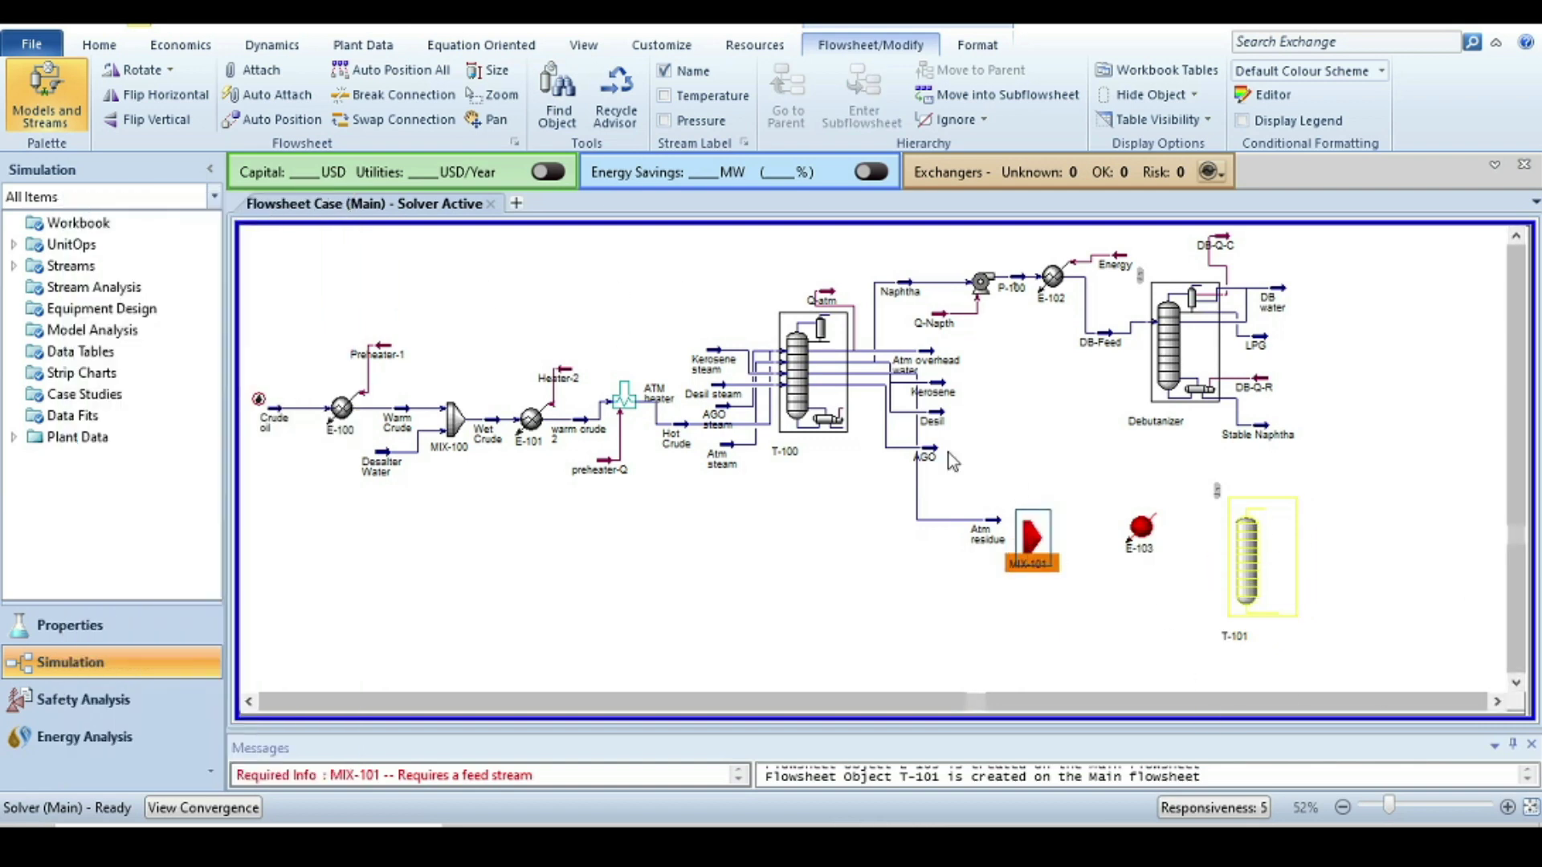
Connect Atm residue and a new stream named Steam atm as inlets of mixer MIX-101.
mouse_move(1039, 534)
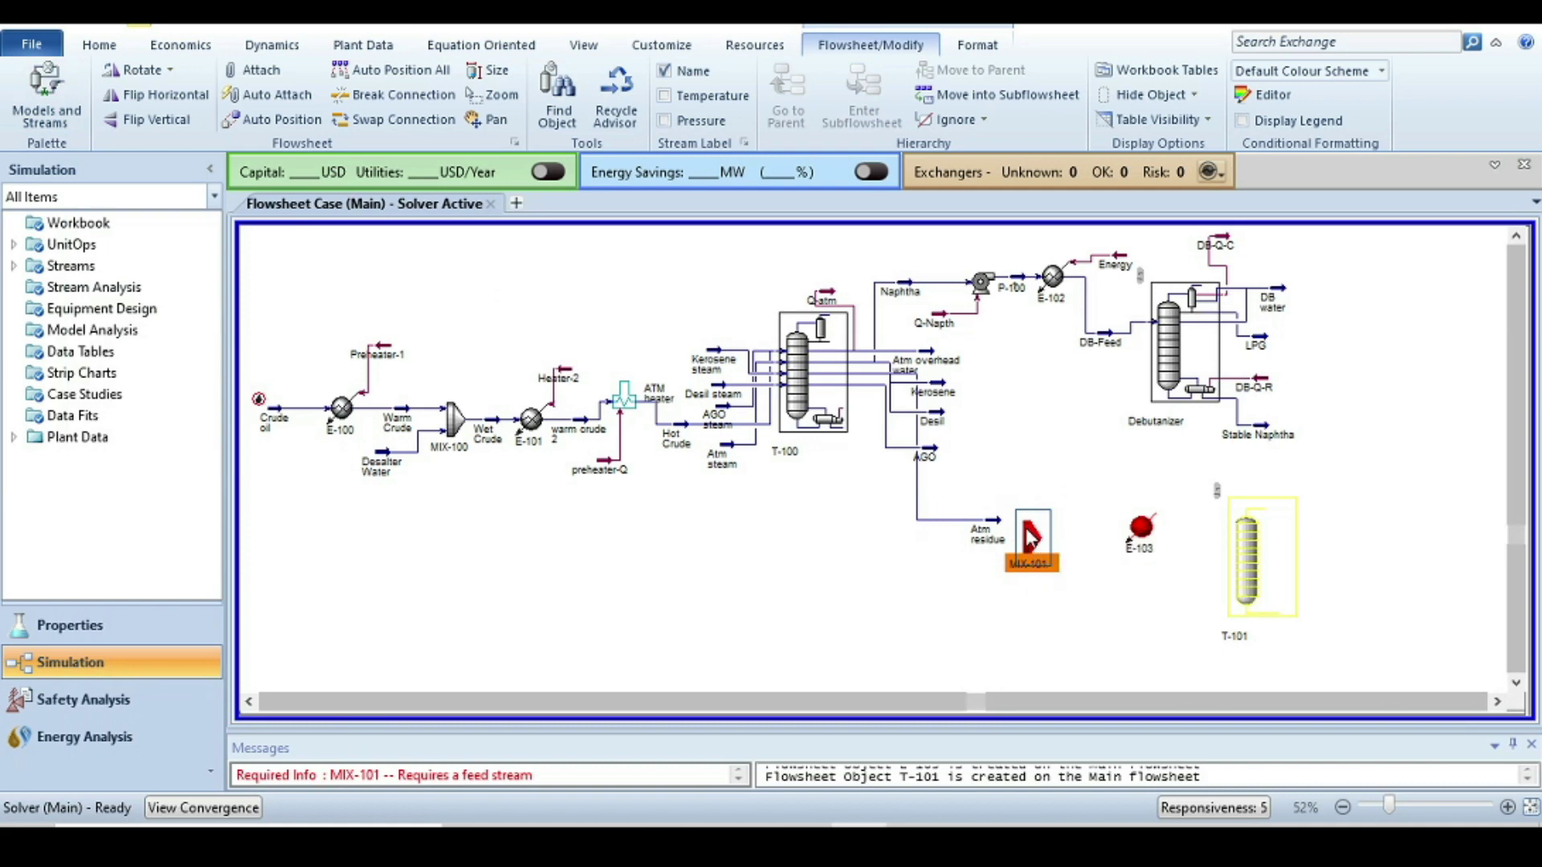
double_click(1037, 534)
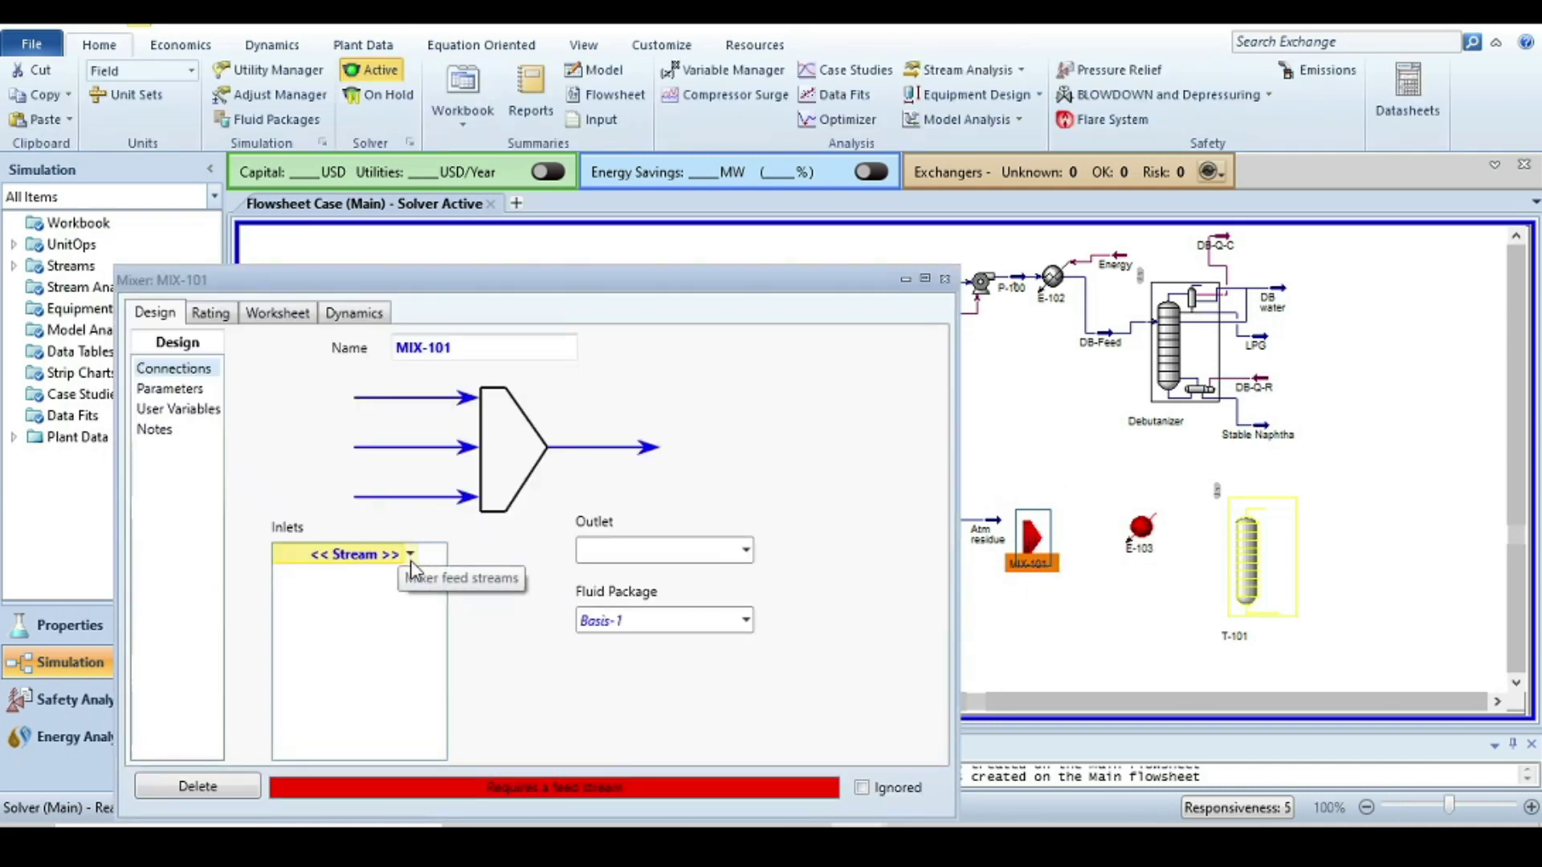
left_click(406, 553)
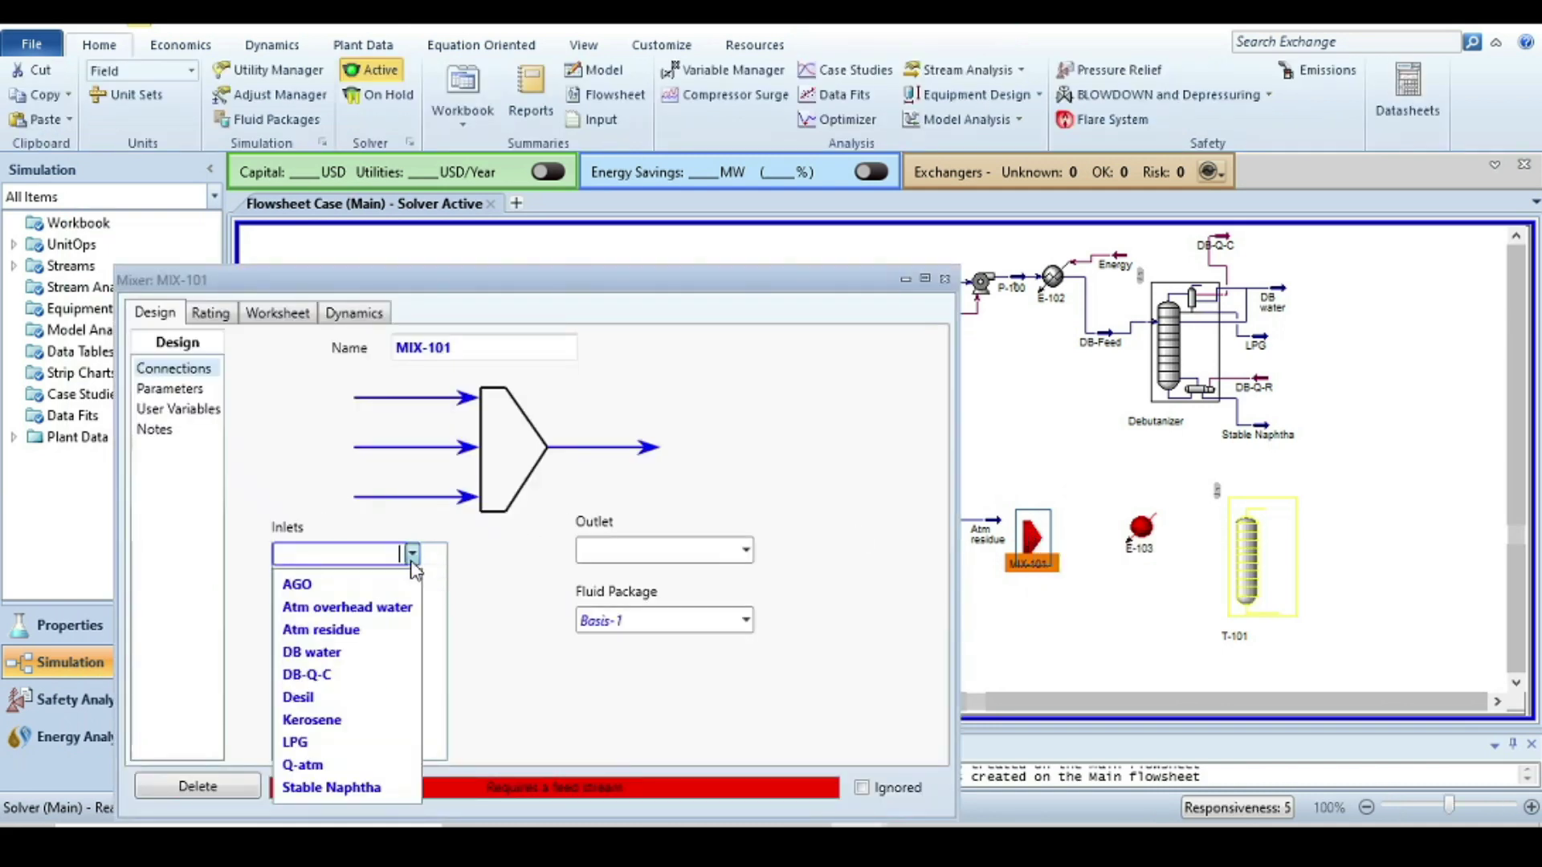
left_click(378, 630)
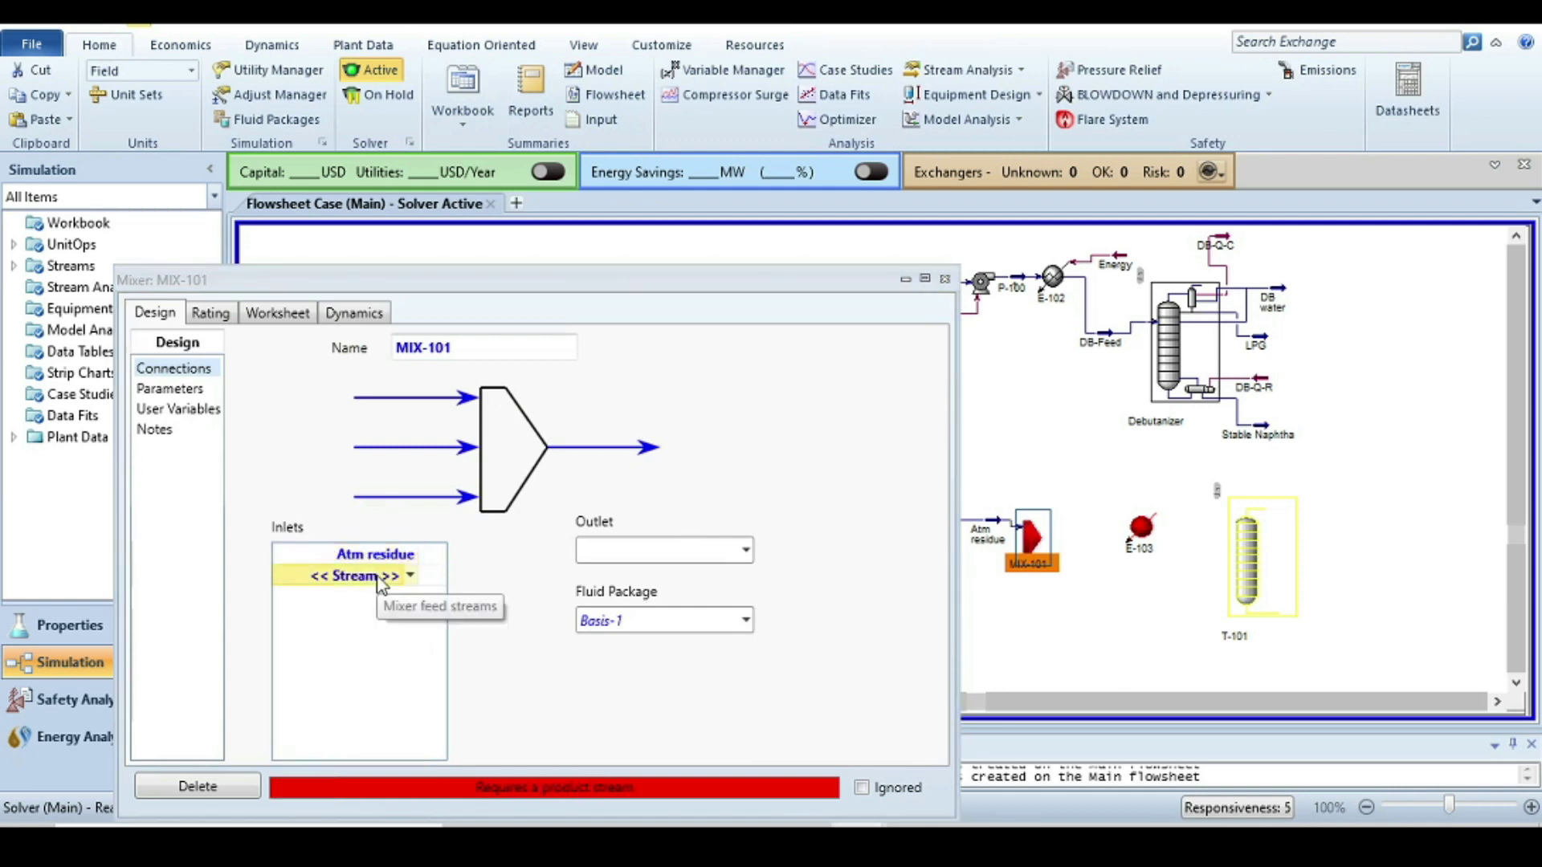
type("Steam atm")
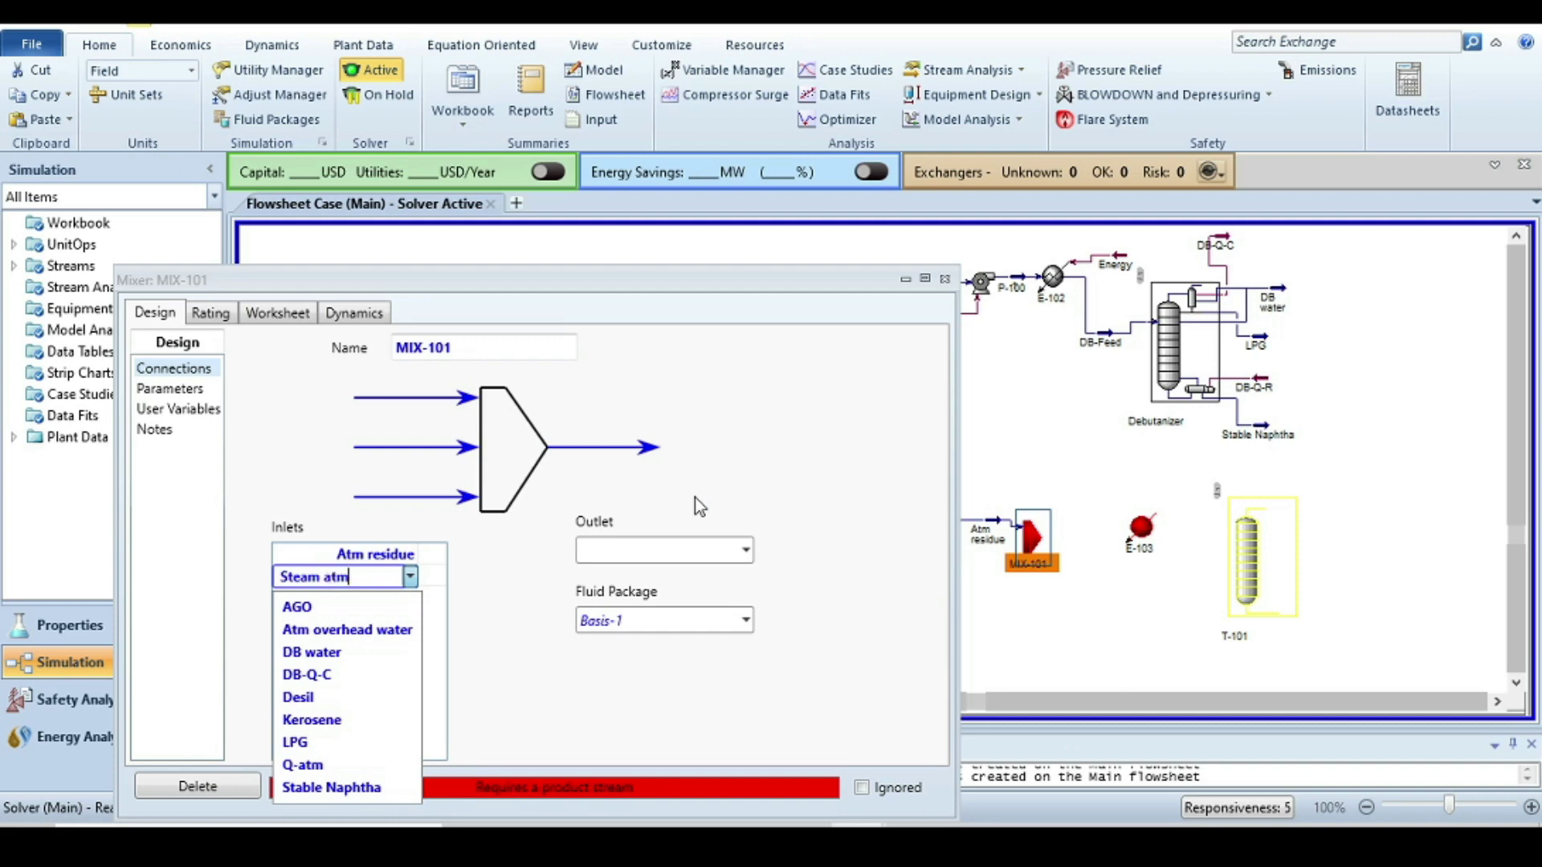
key("Return")
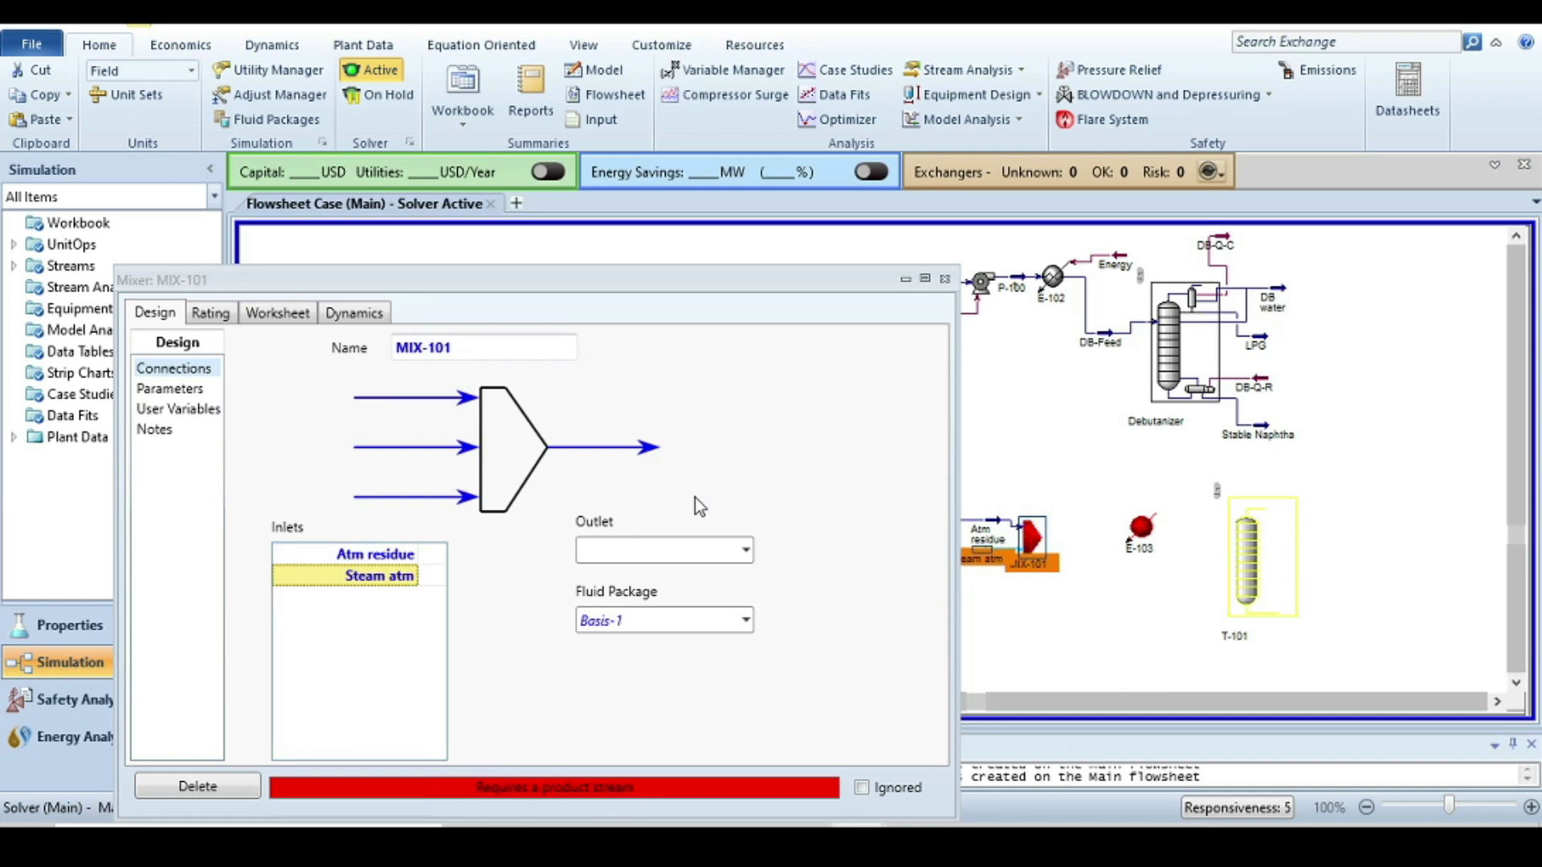
Name the mixer's outlet stream VDC Heater Feed and finish its connections.
left_click(614, 554)
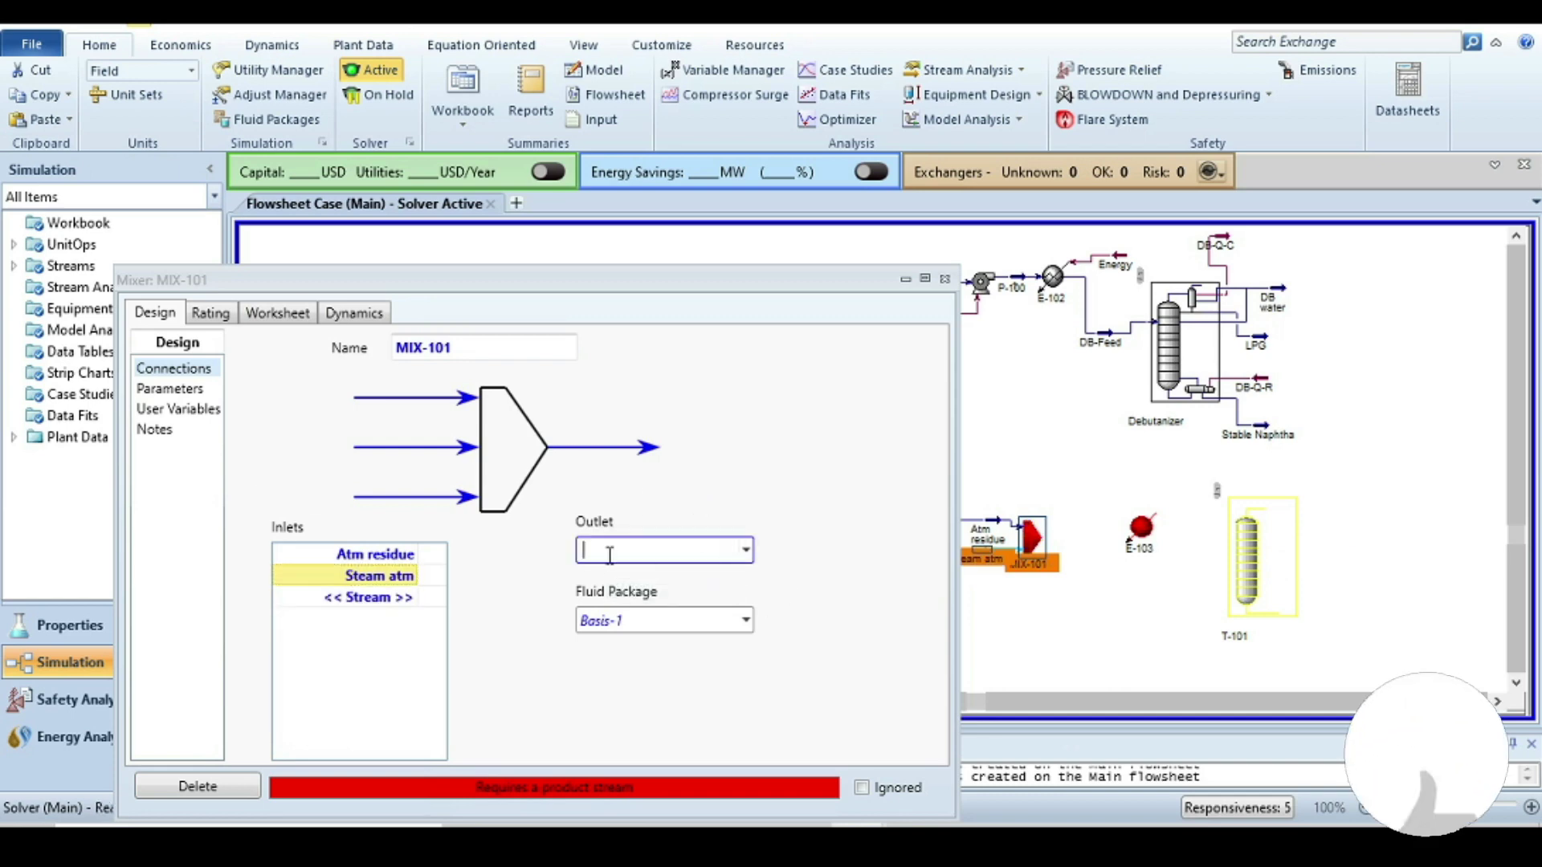
type("VDC")
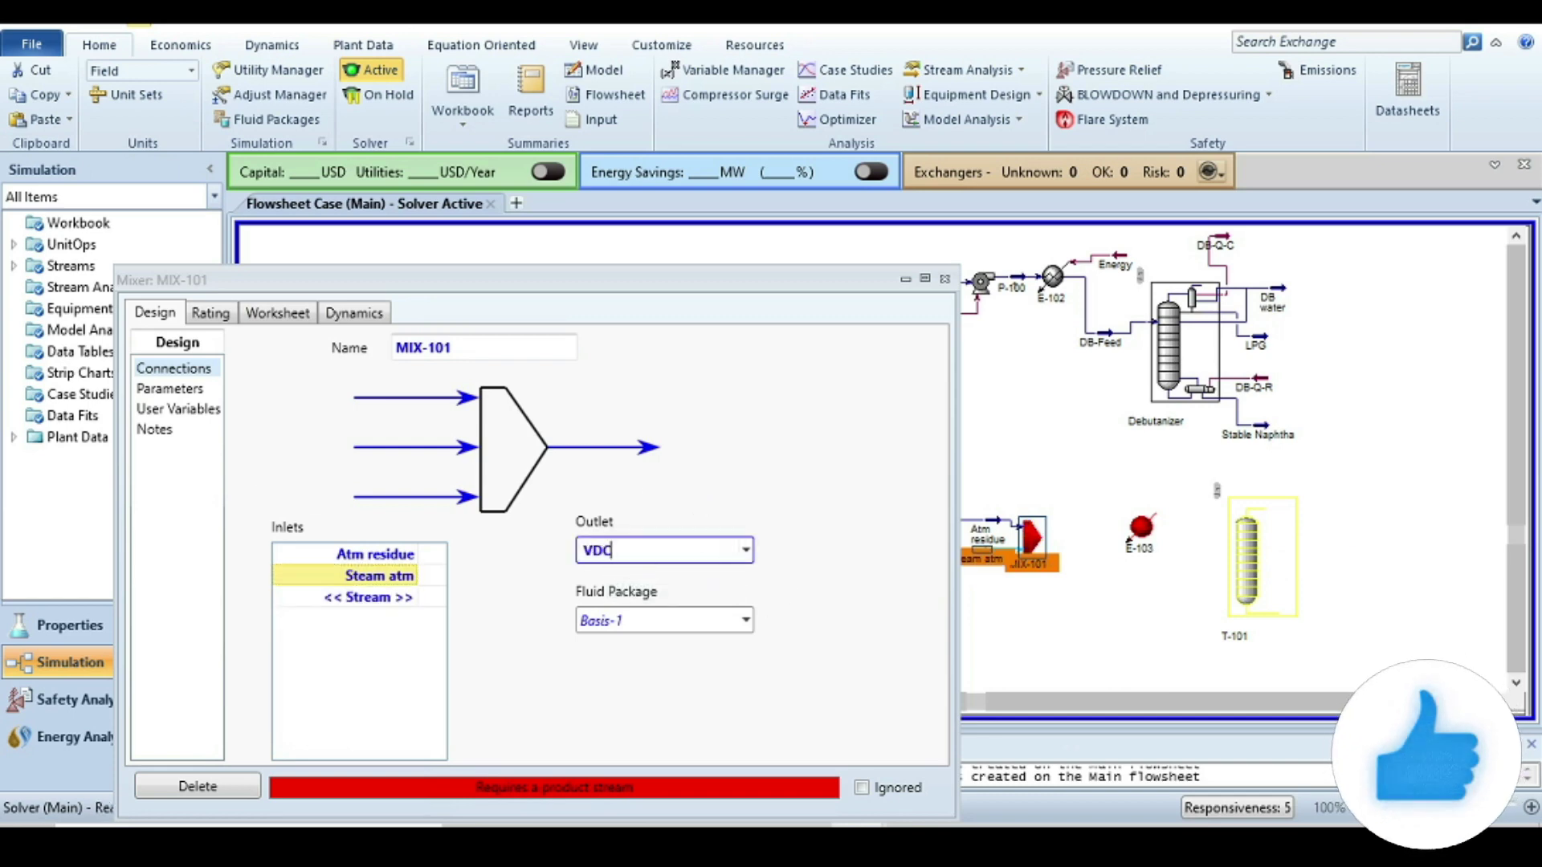
type(" Heate")
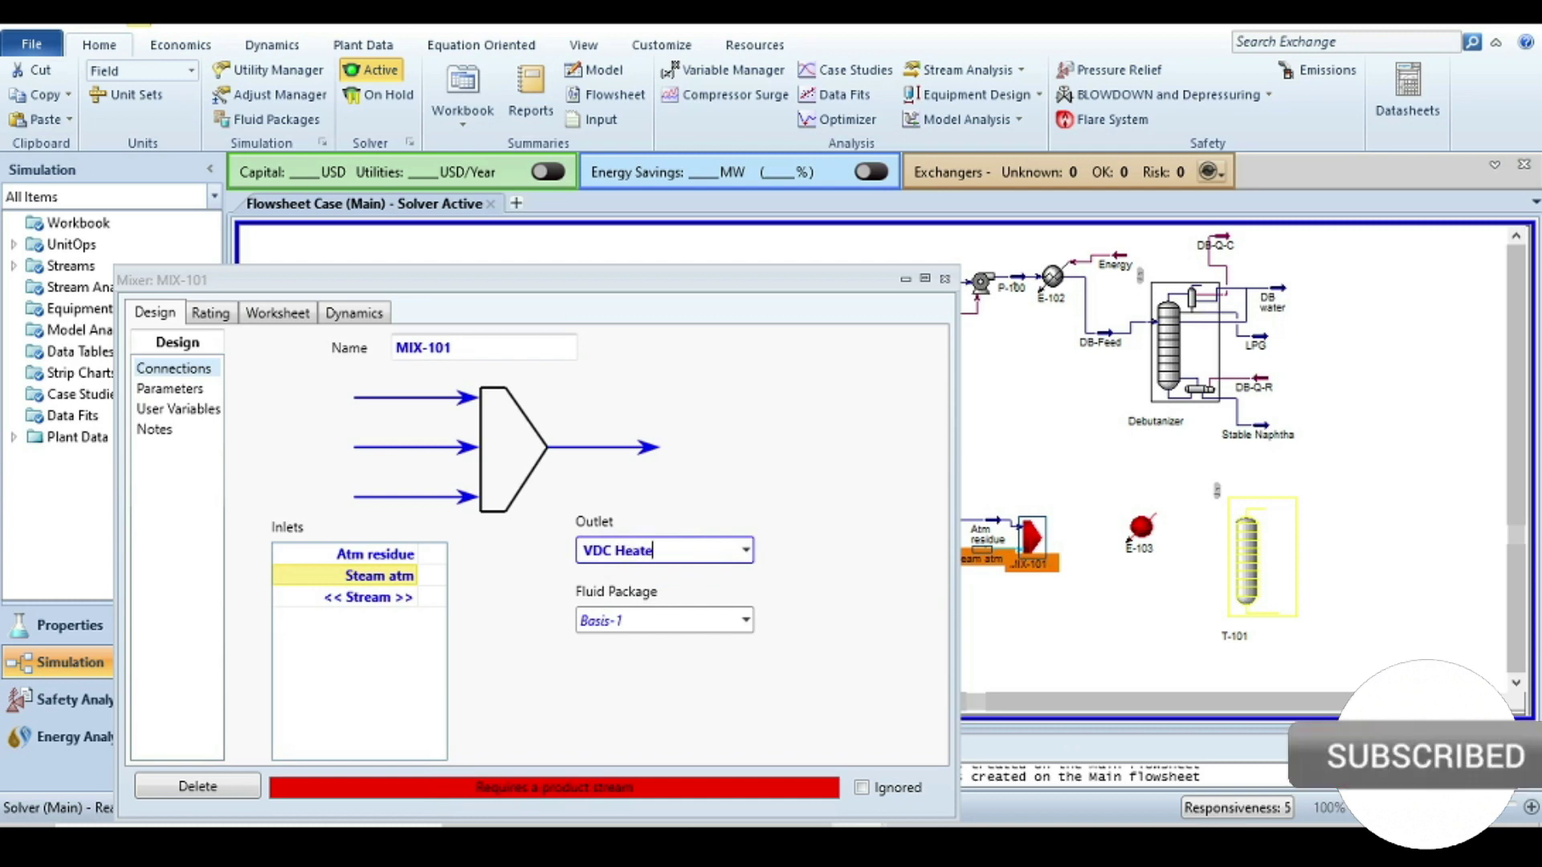
type("r Feed")
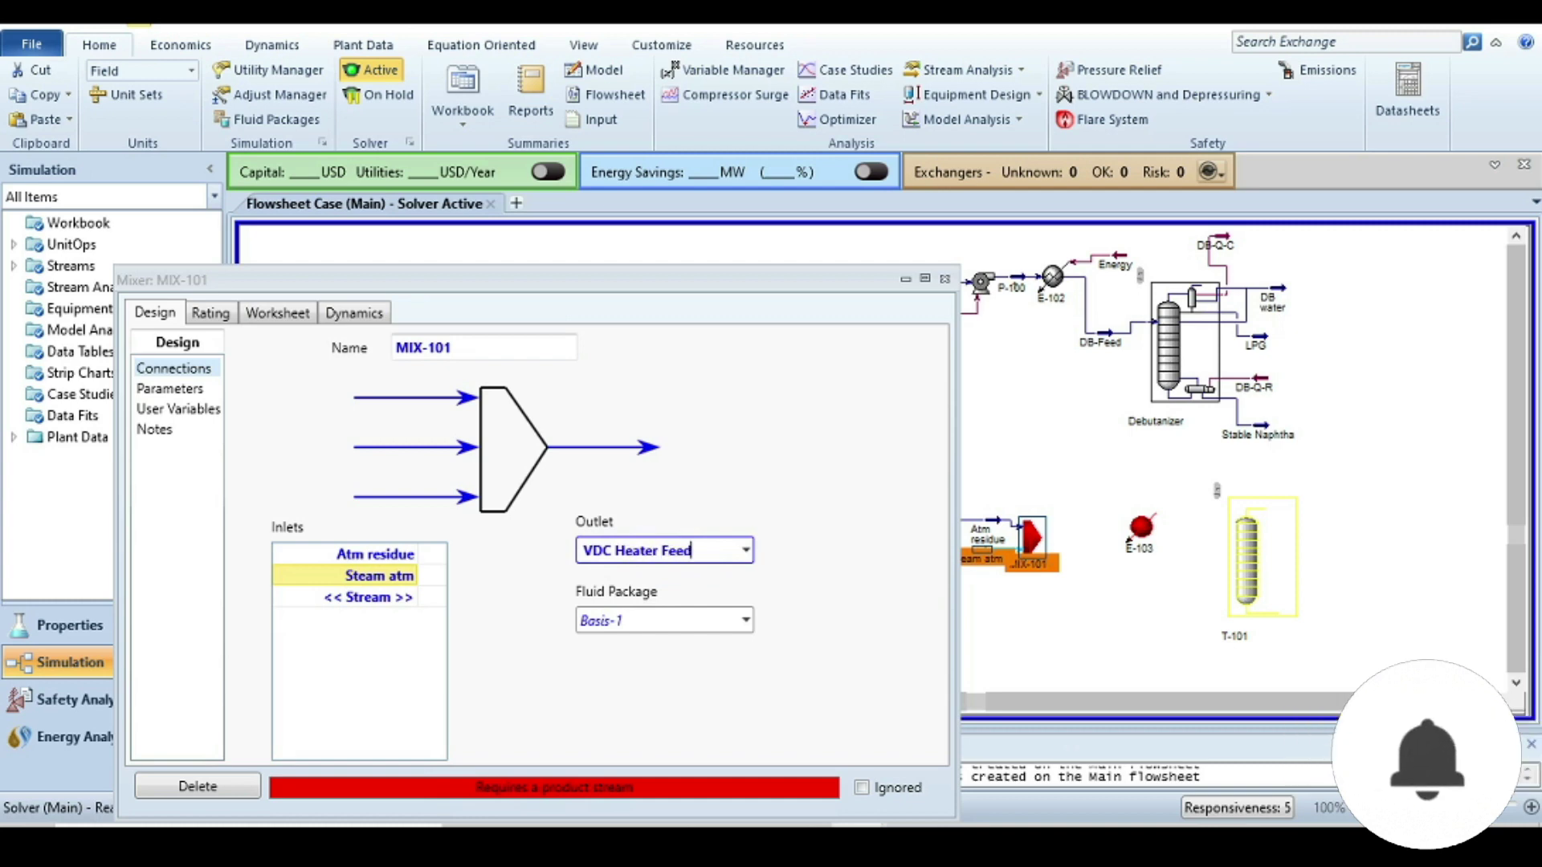
key("Return")
left_click(945, 279)
Connect VDC Heater Feed as the inlet of heater E-103 and create VDU Feed as its outlet.
left_click(1143, 534)
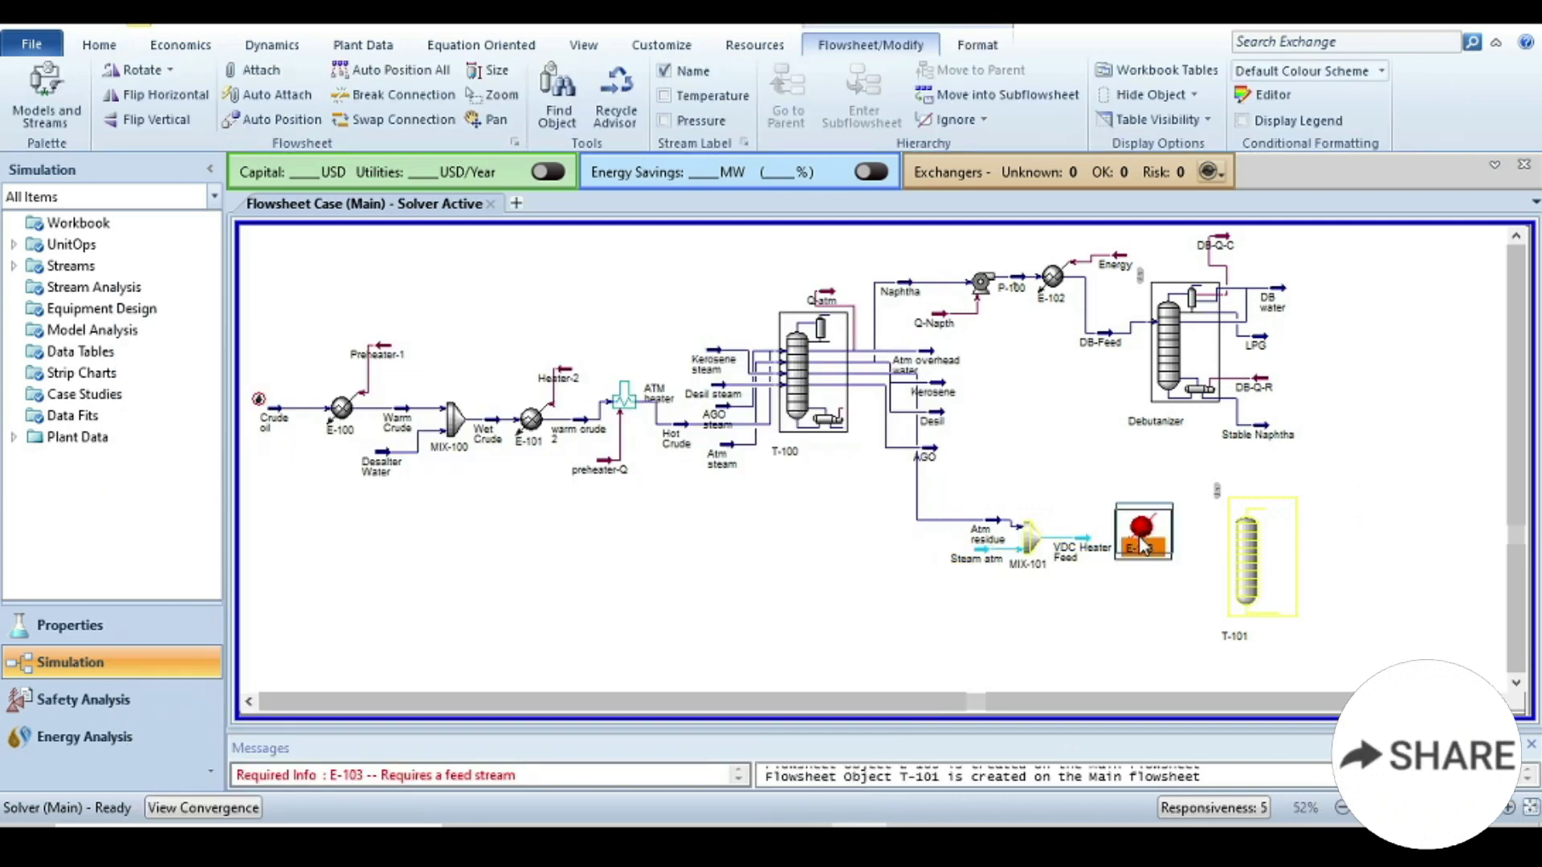
double_click(1141, 540)
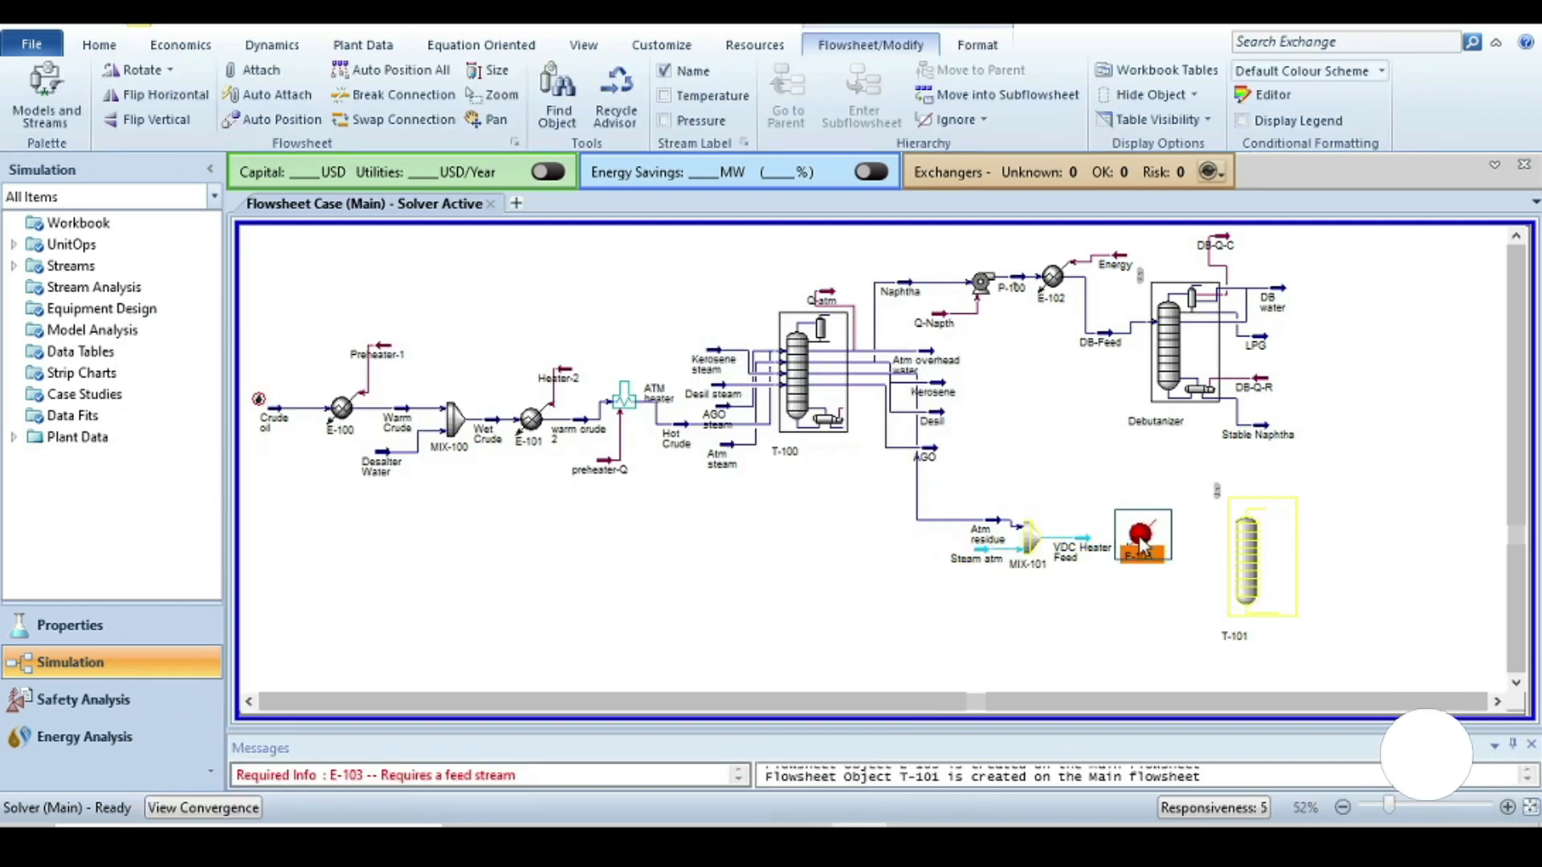
left_click(504, 487)
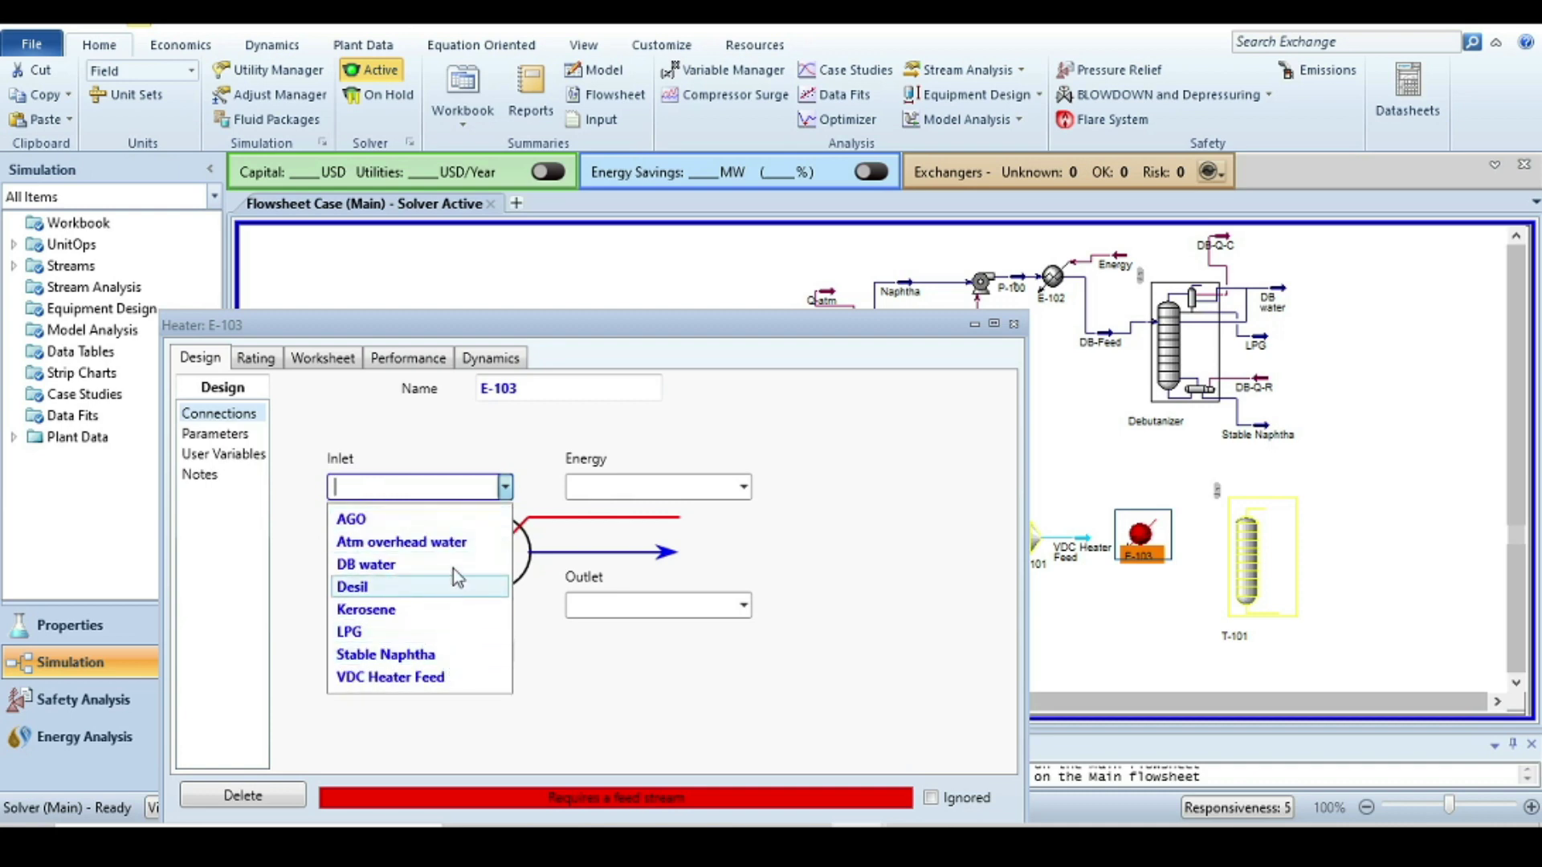
left_click(385, 677)
left_click(640, 608)
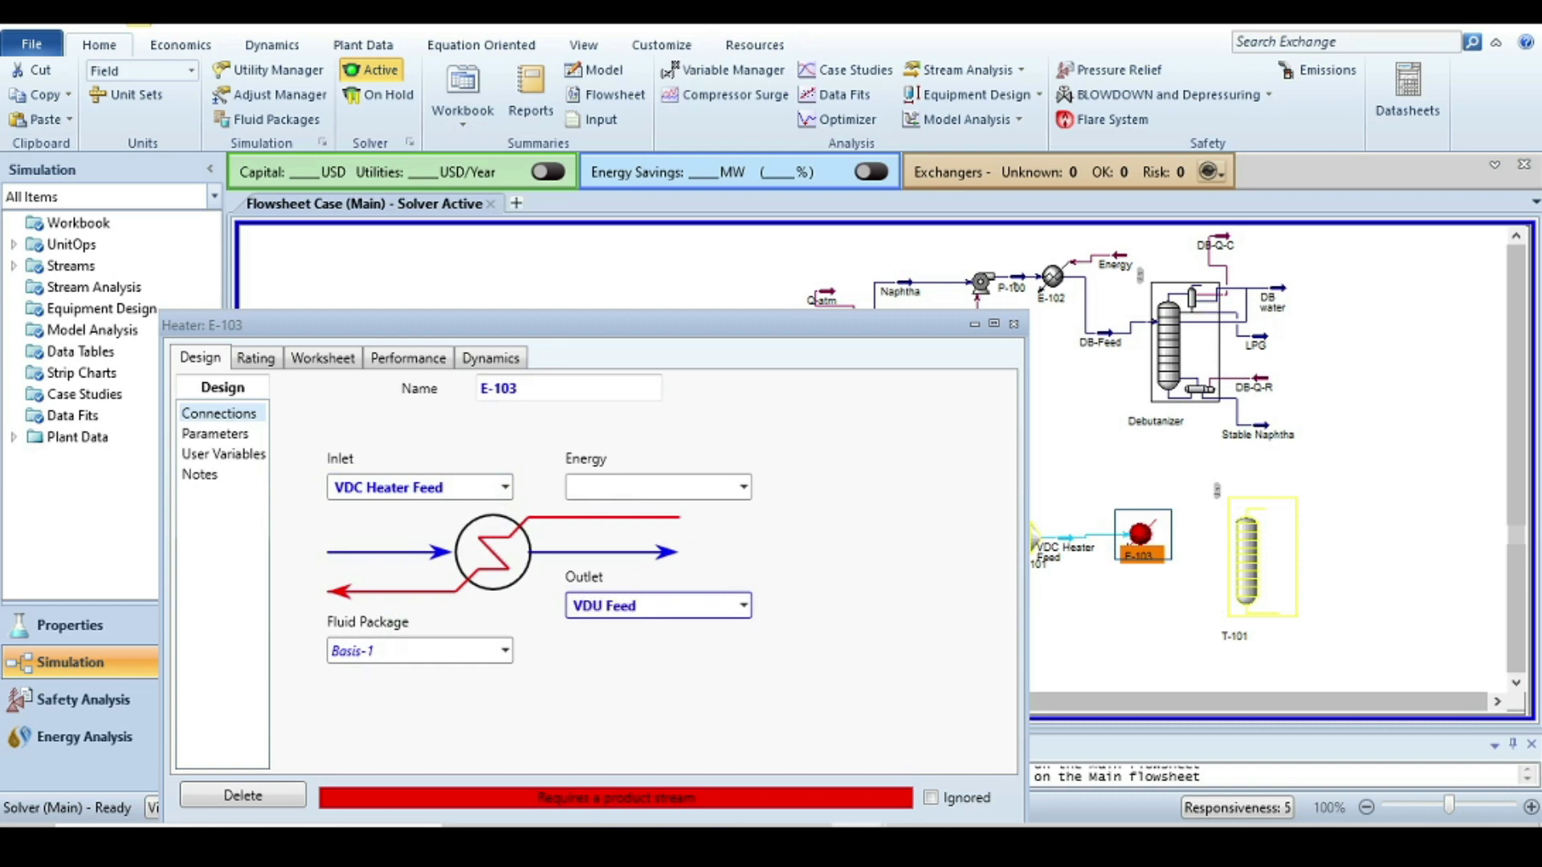
key("Return")
Add an energy stream named VDU-Q to heater E-103 and close its connections.
left_click(625, 485)
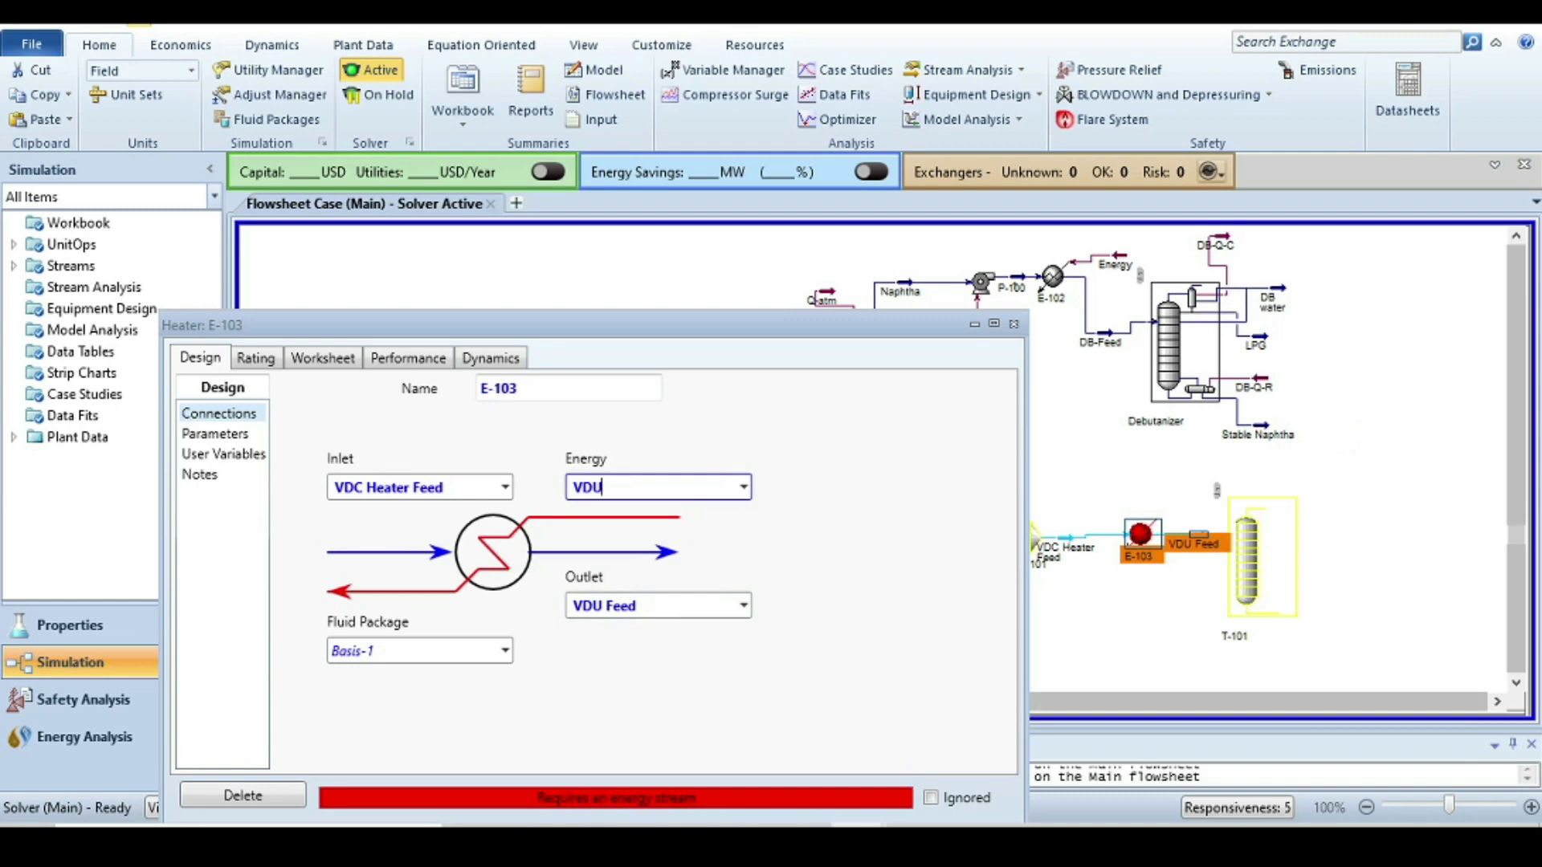
type("VDU-Q")
key("Return")
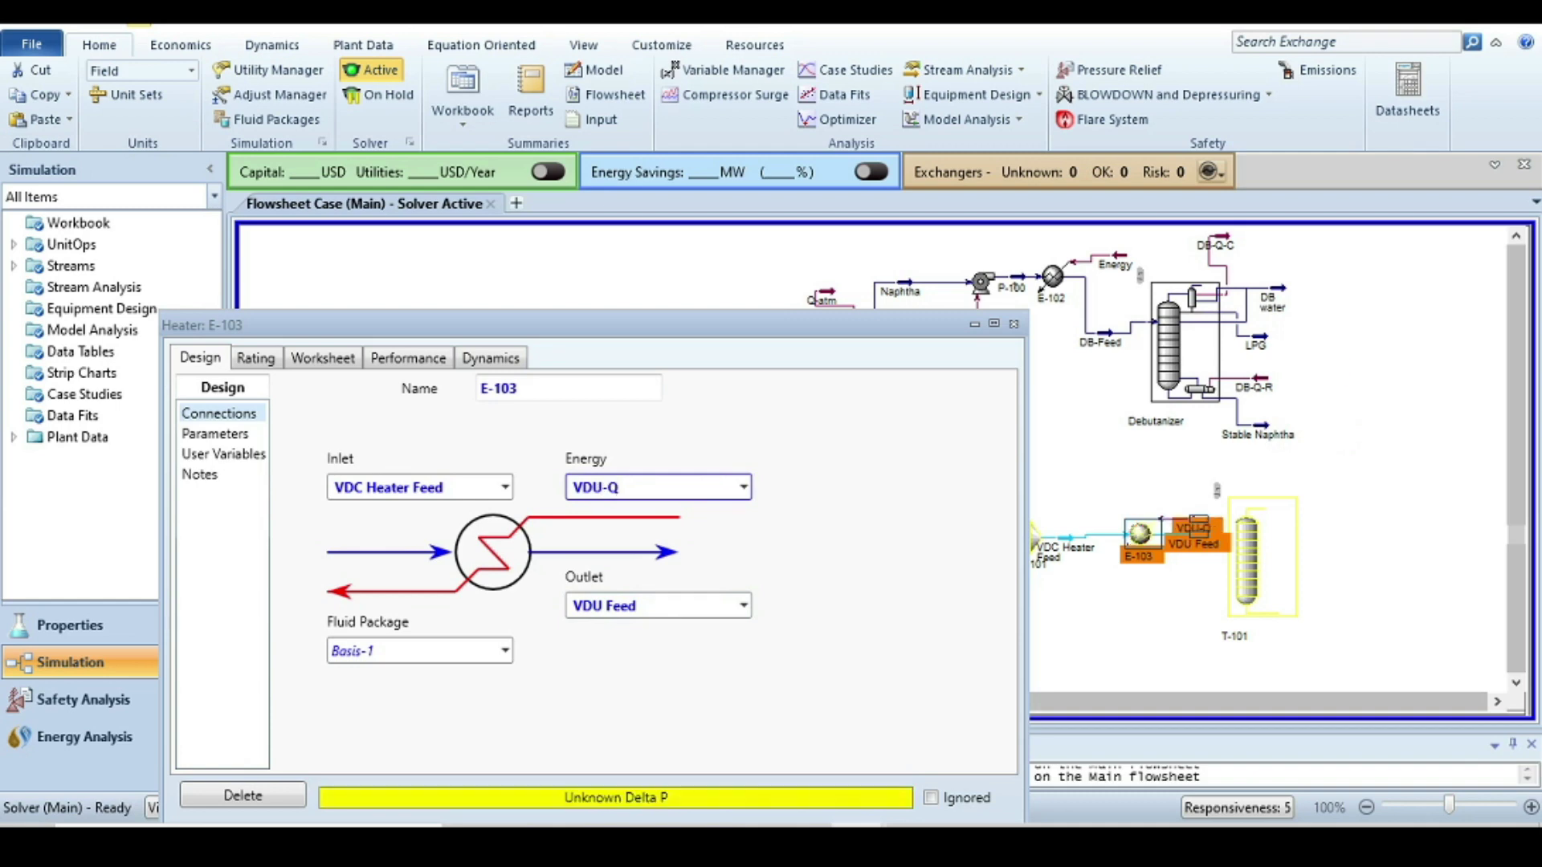
left_click(1014, 325)
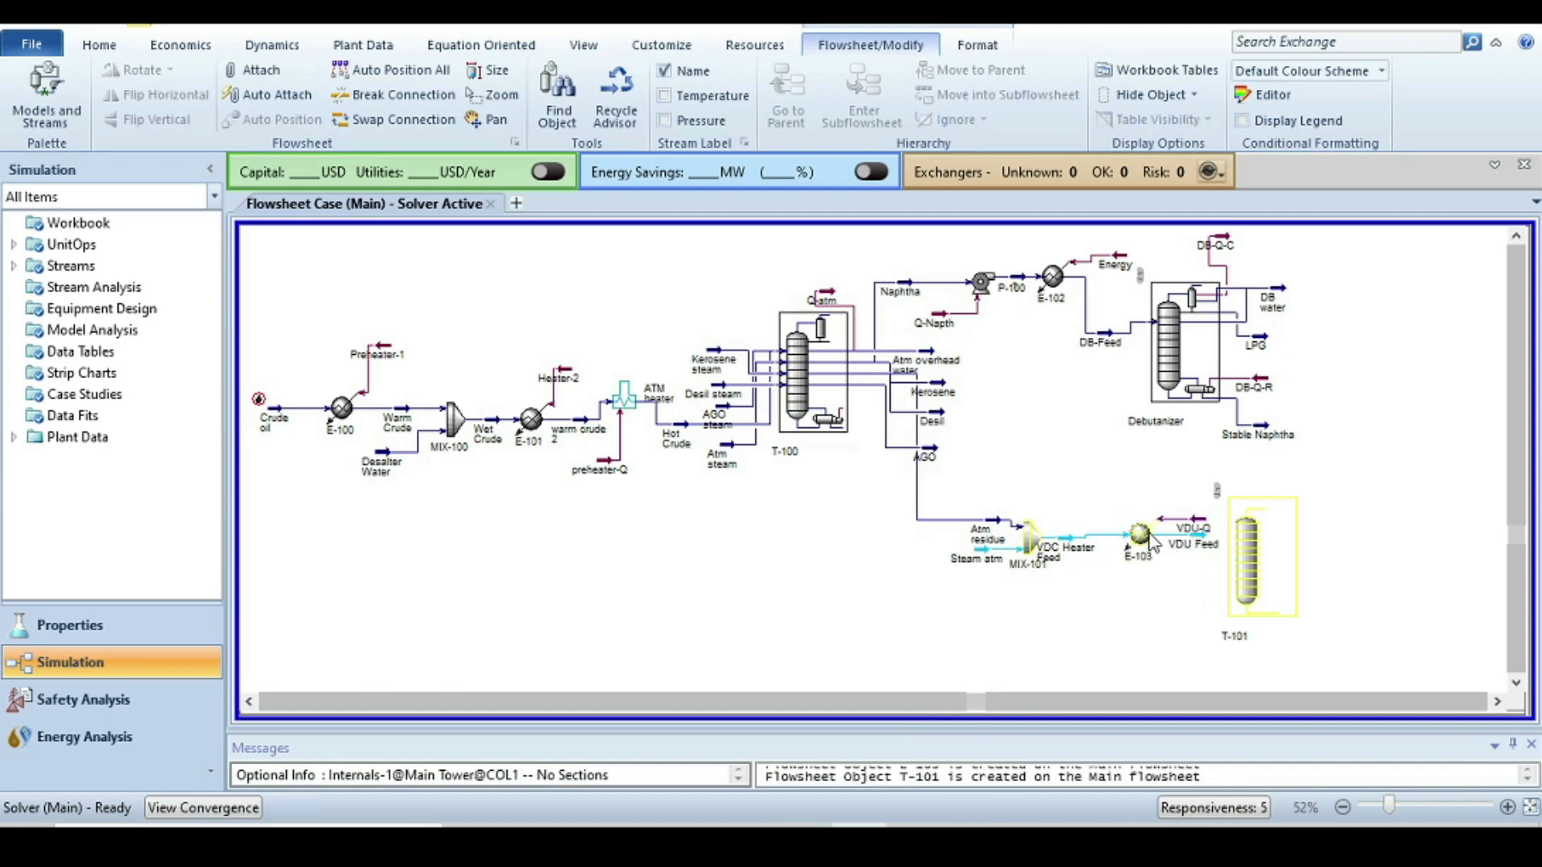
Change the icon of heater E-103 to the fired furnace symbol with the side box.
right_click(1141, 537)
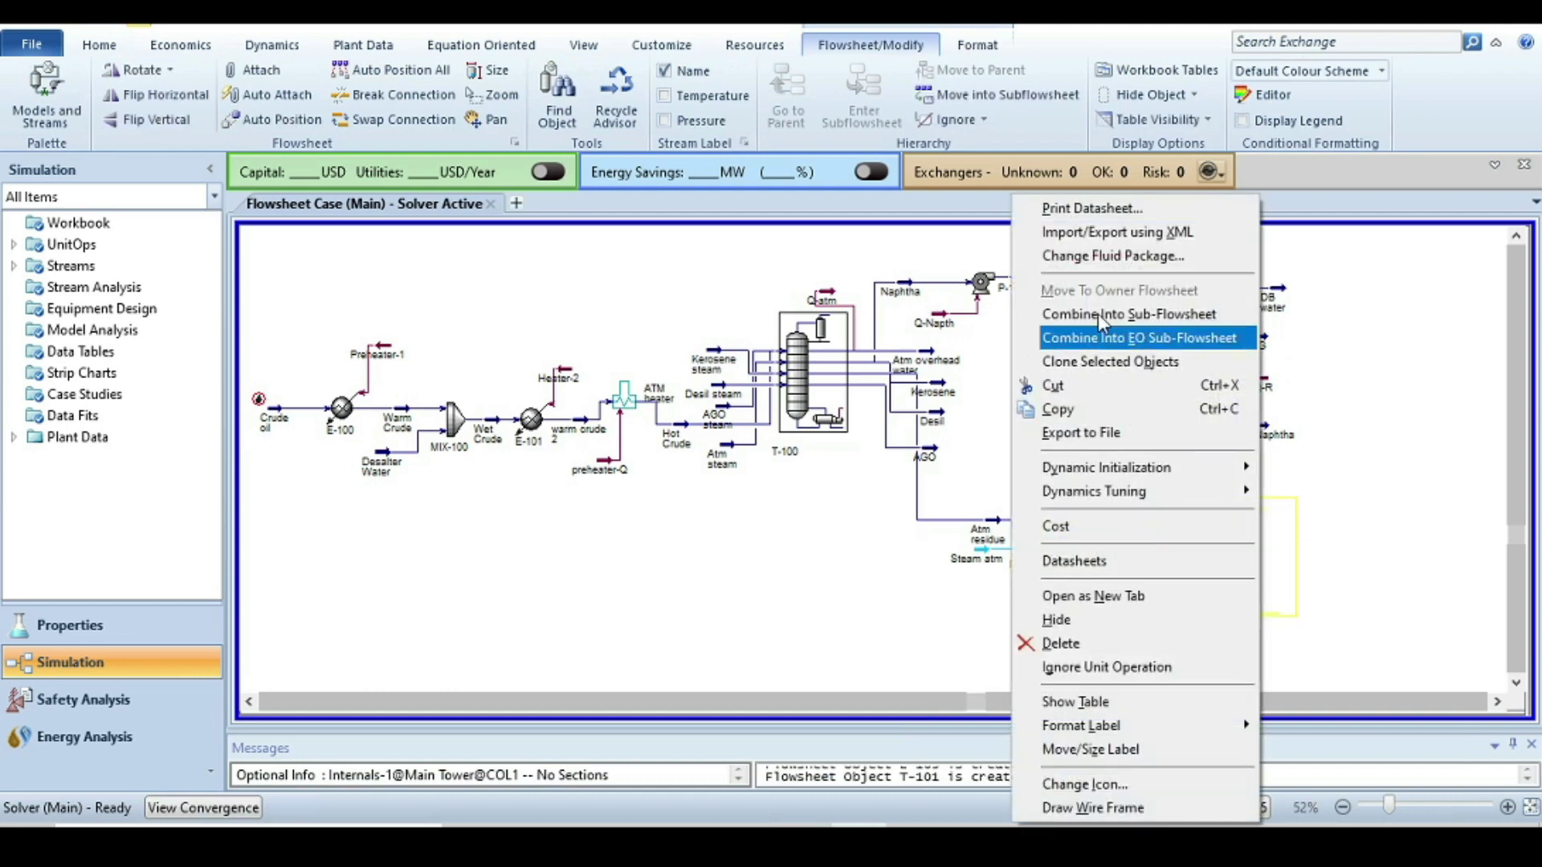
left_click(1125, 784)
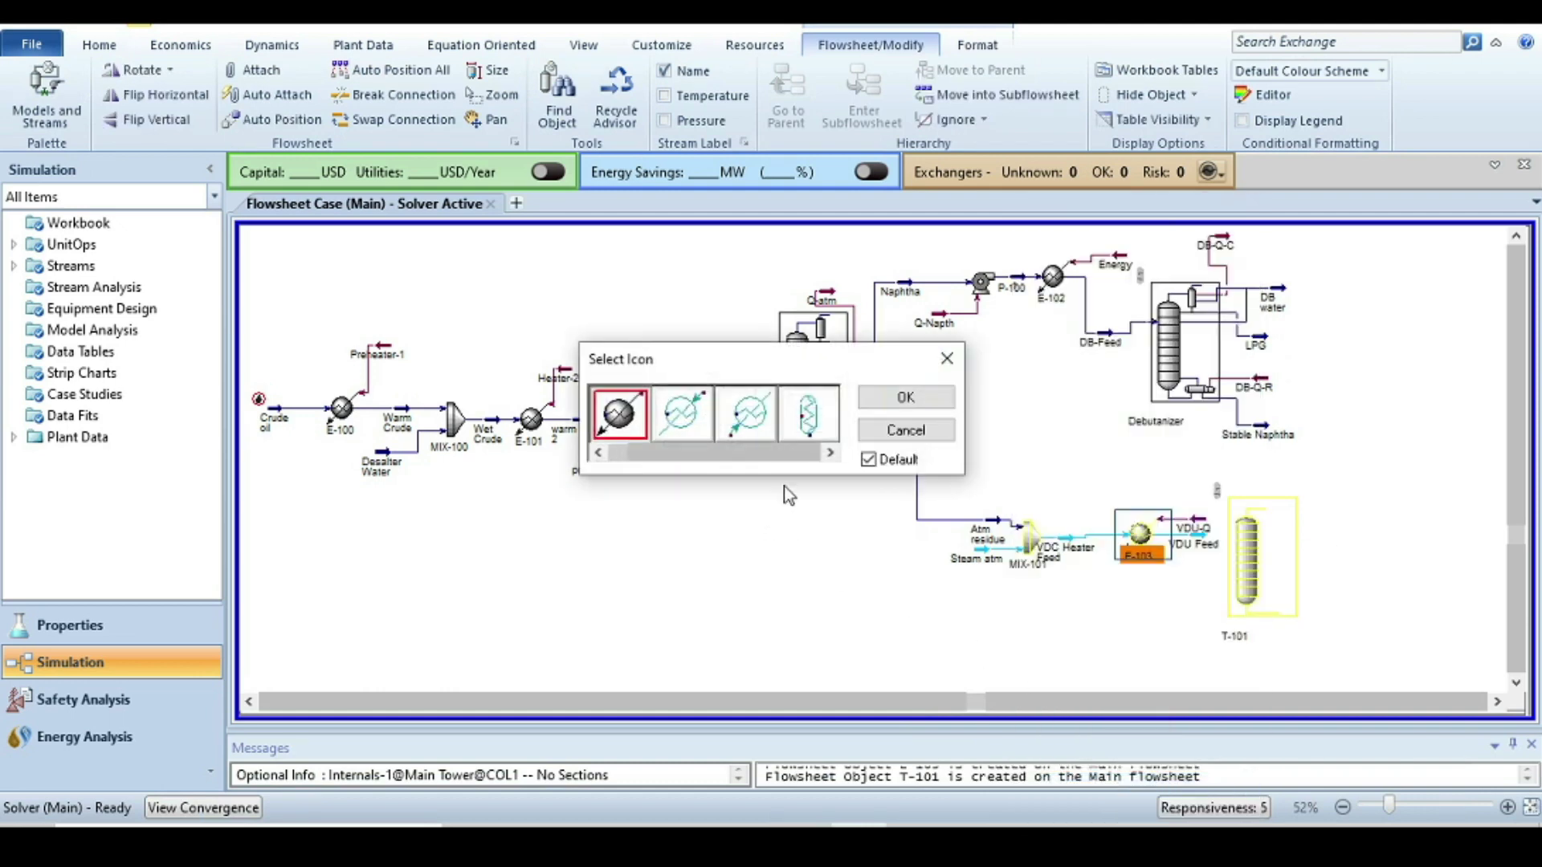
left_click(829, 452)
left_click(829, 452)
left_click(809, 413)
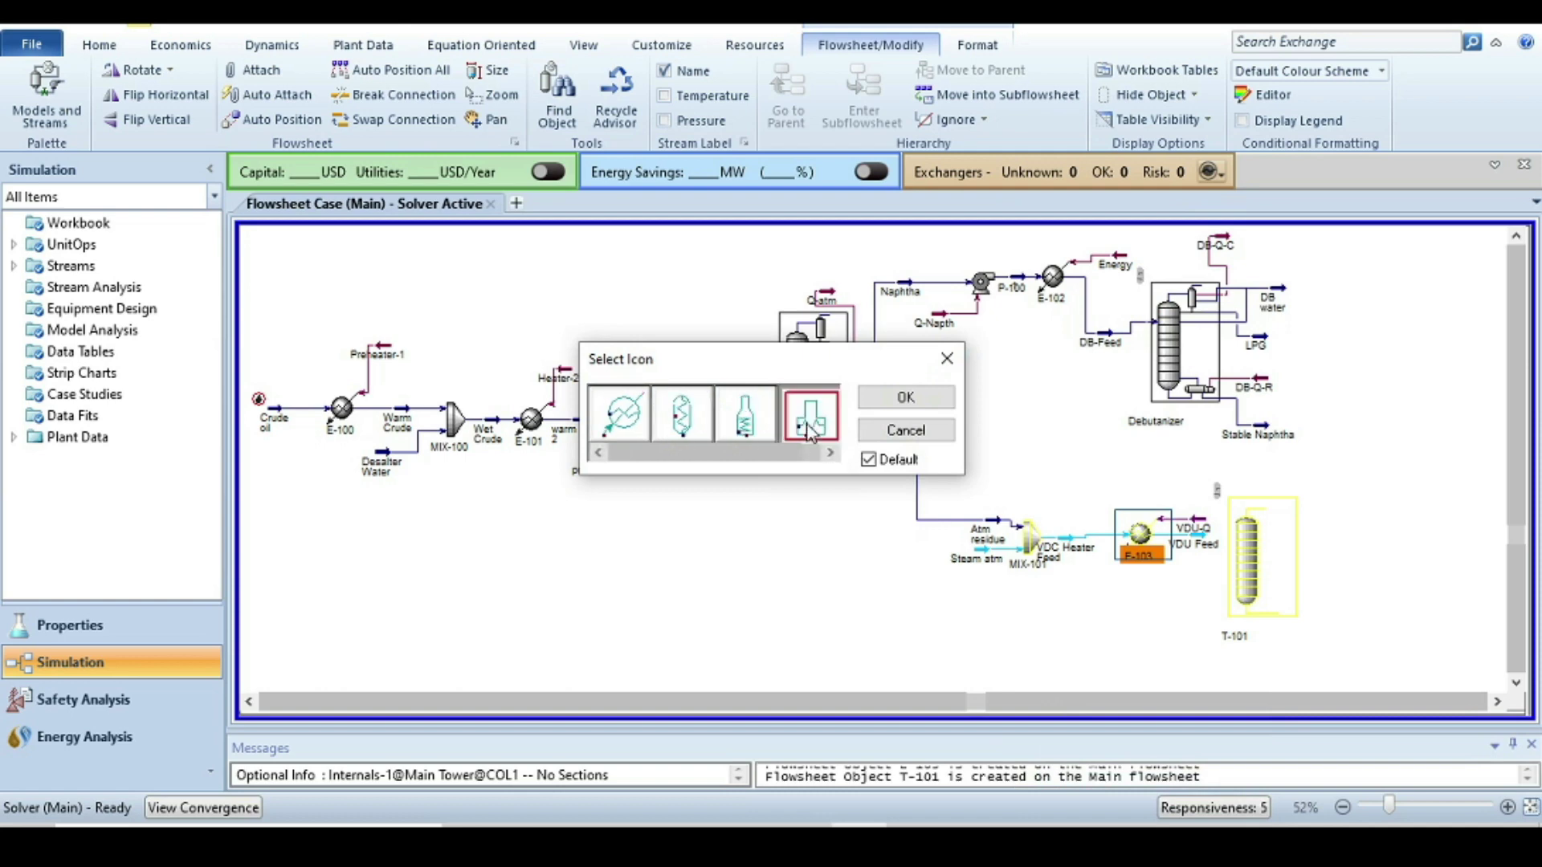
left_click(923, 406)
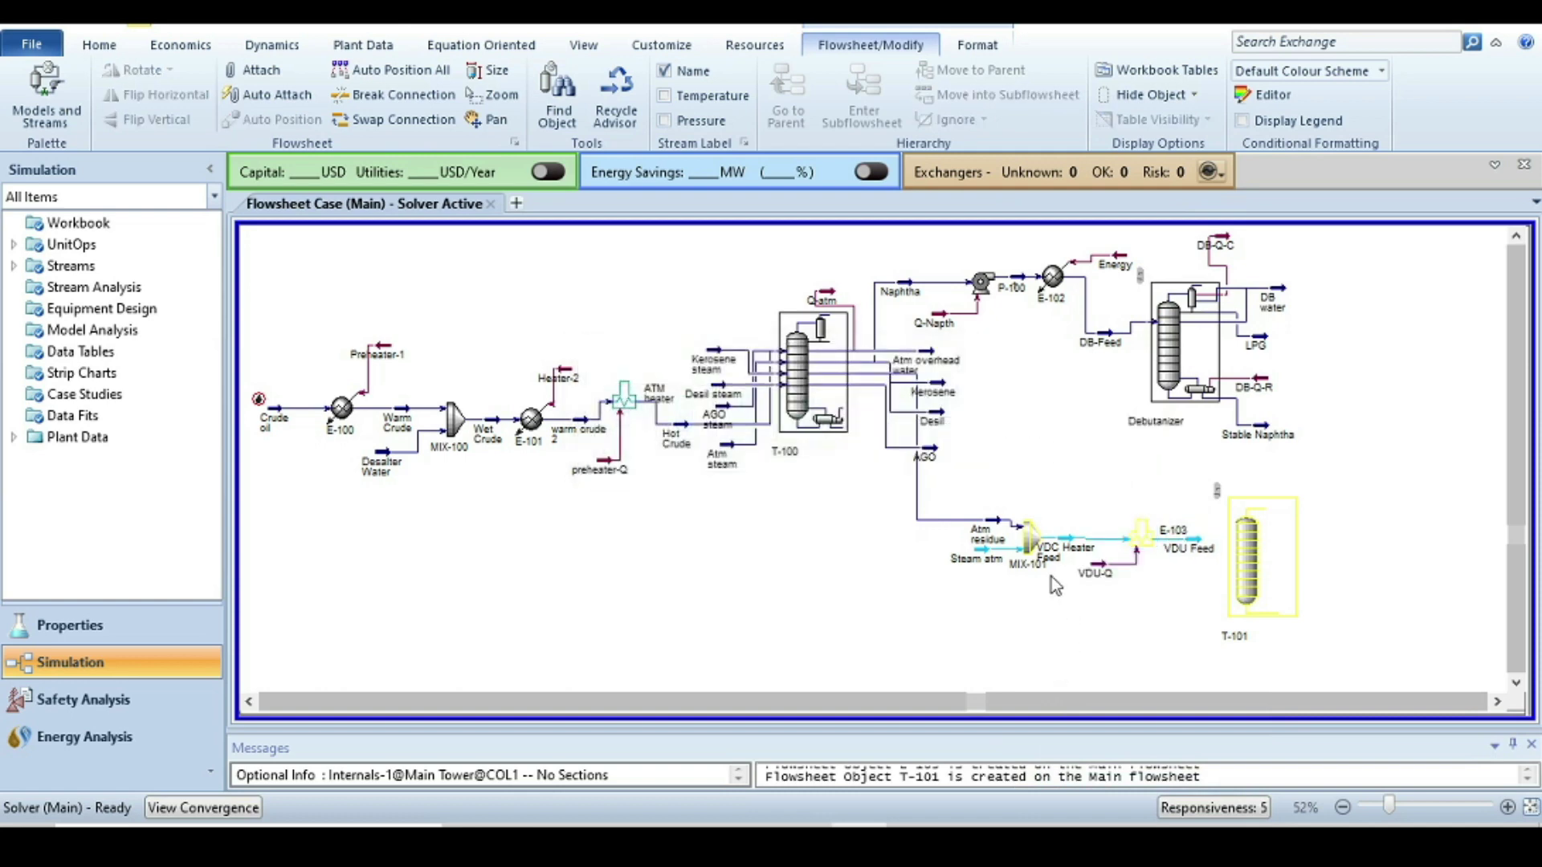
Check the problem statement slide for the steam data and set the Steam atm stream's mass flow to 20000 lb/hr.
double_click(981, 556)
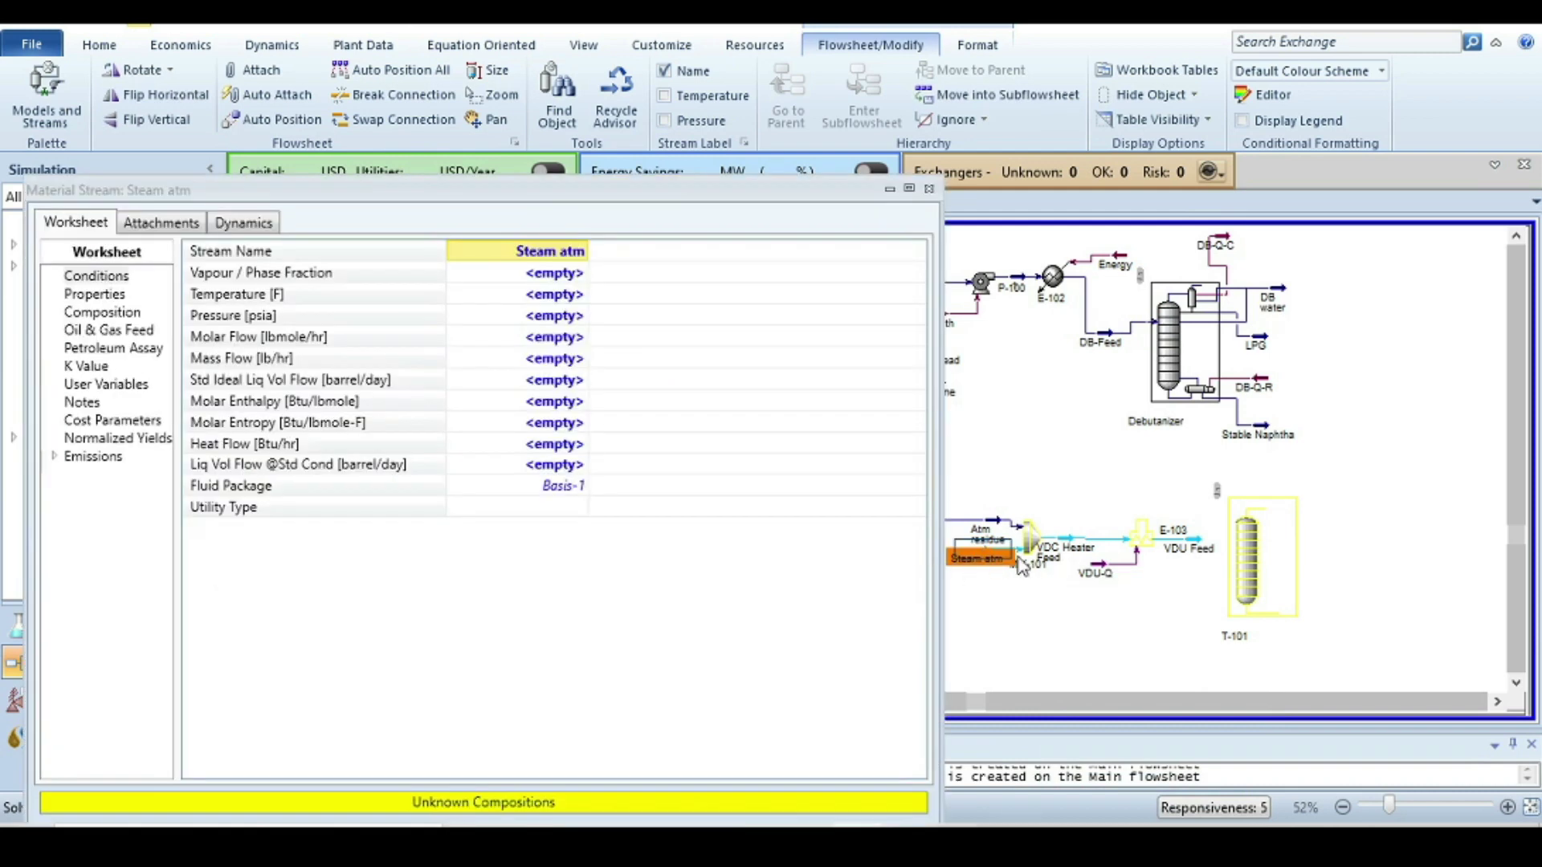
key("alt+Tab")
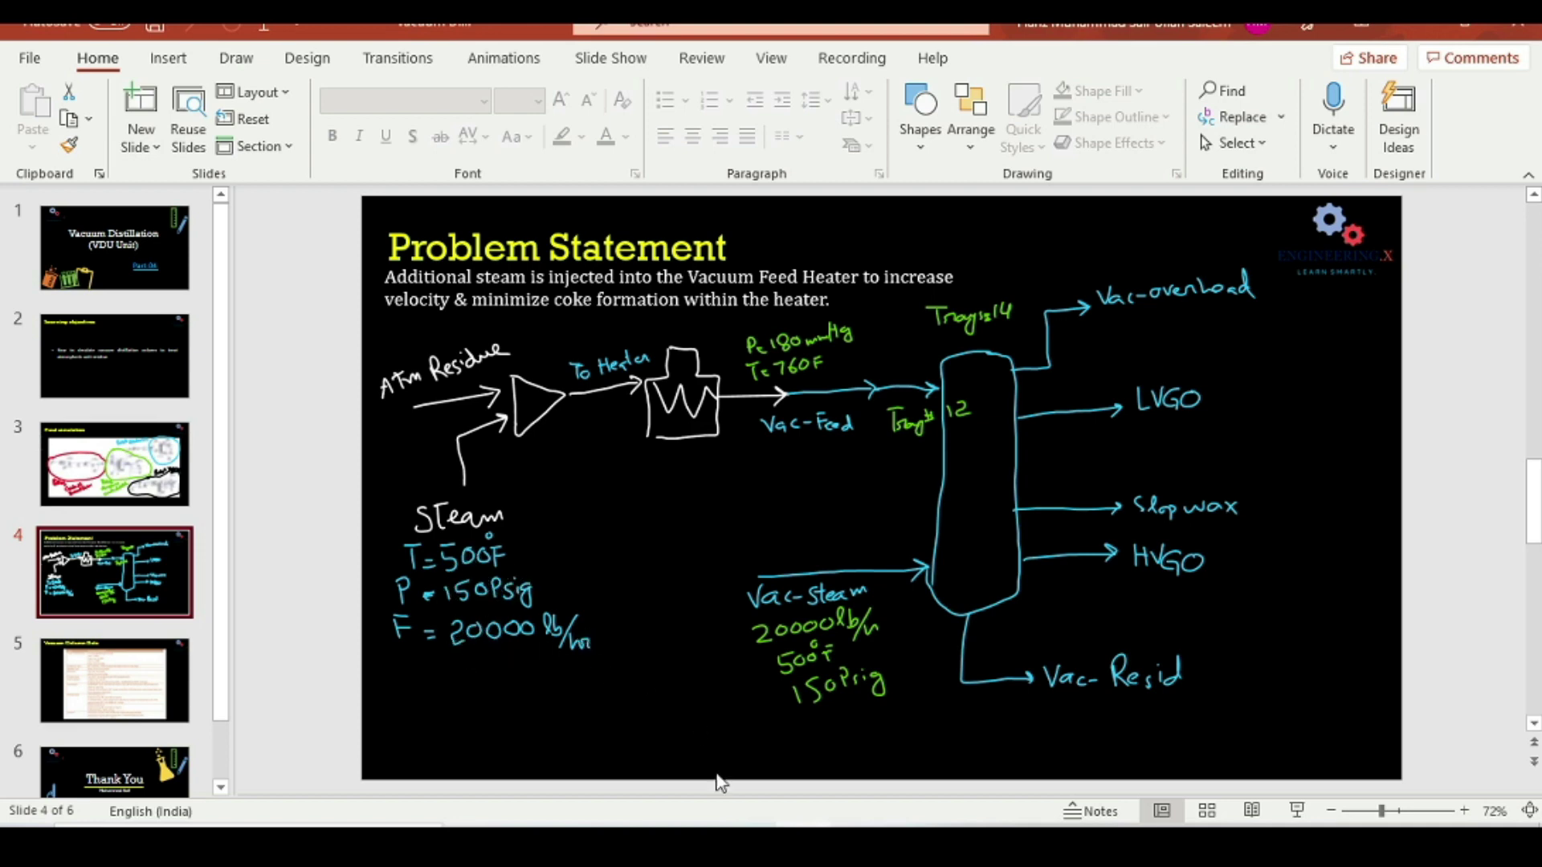
key("alt+Tab")
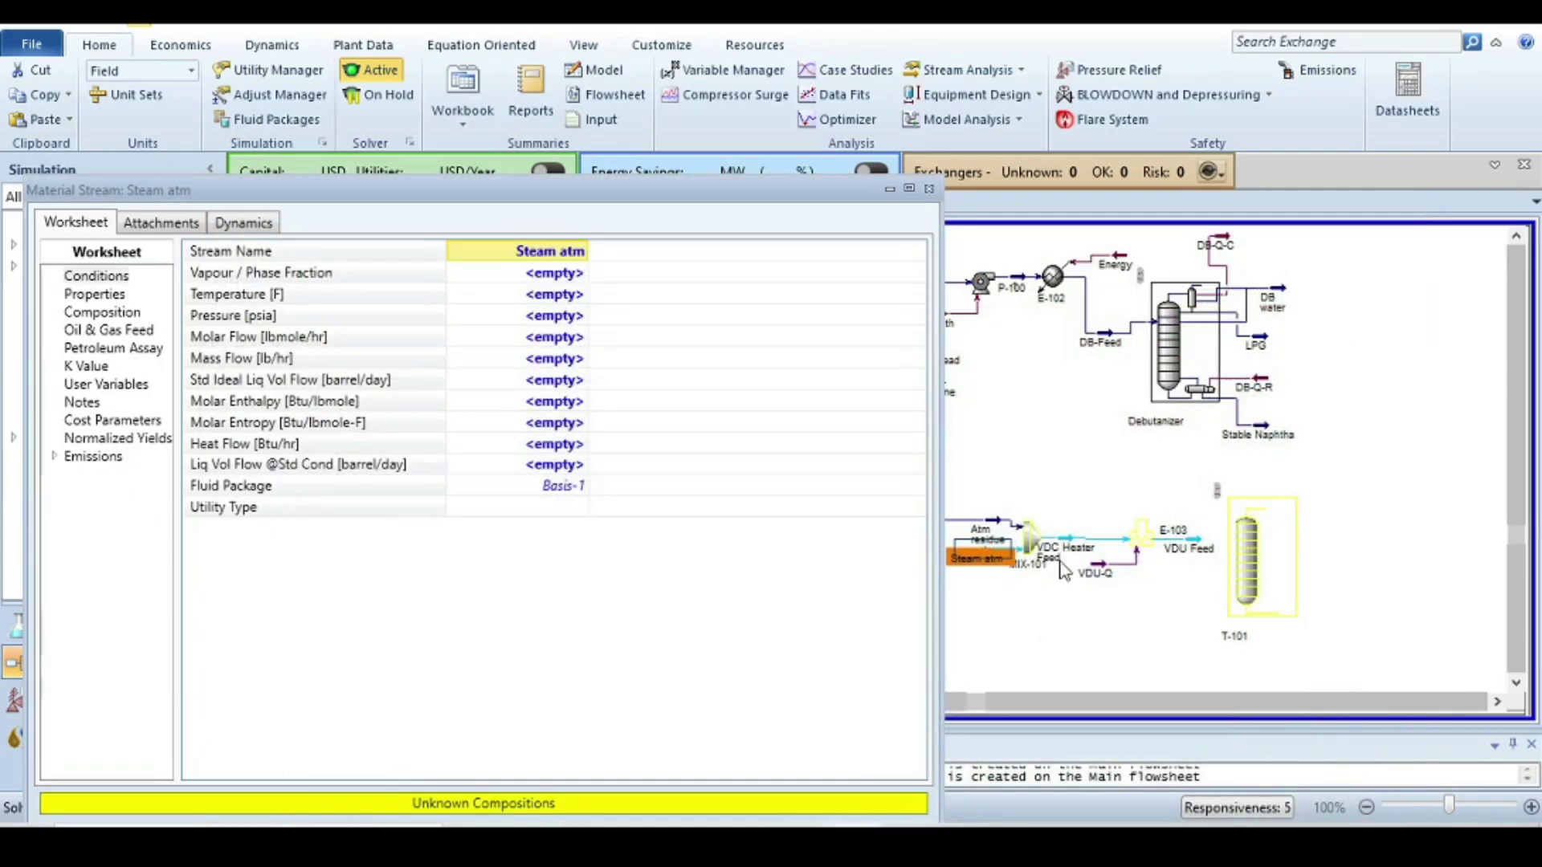
left_click(526, 359)
type("200")
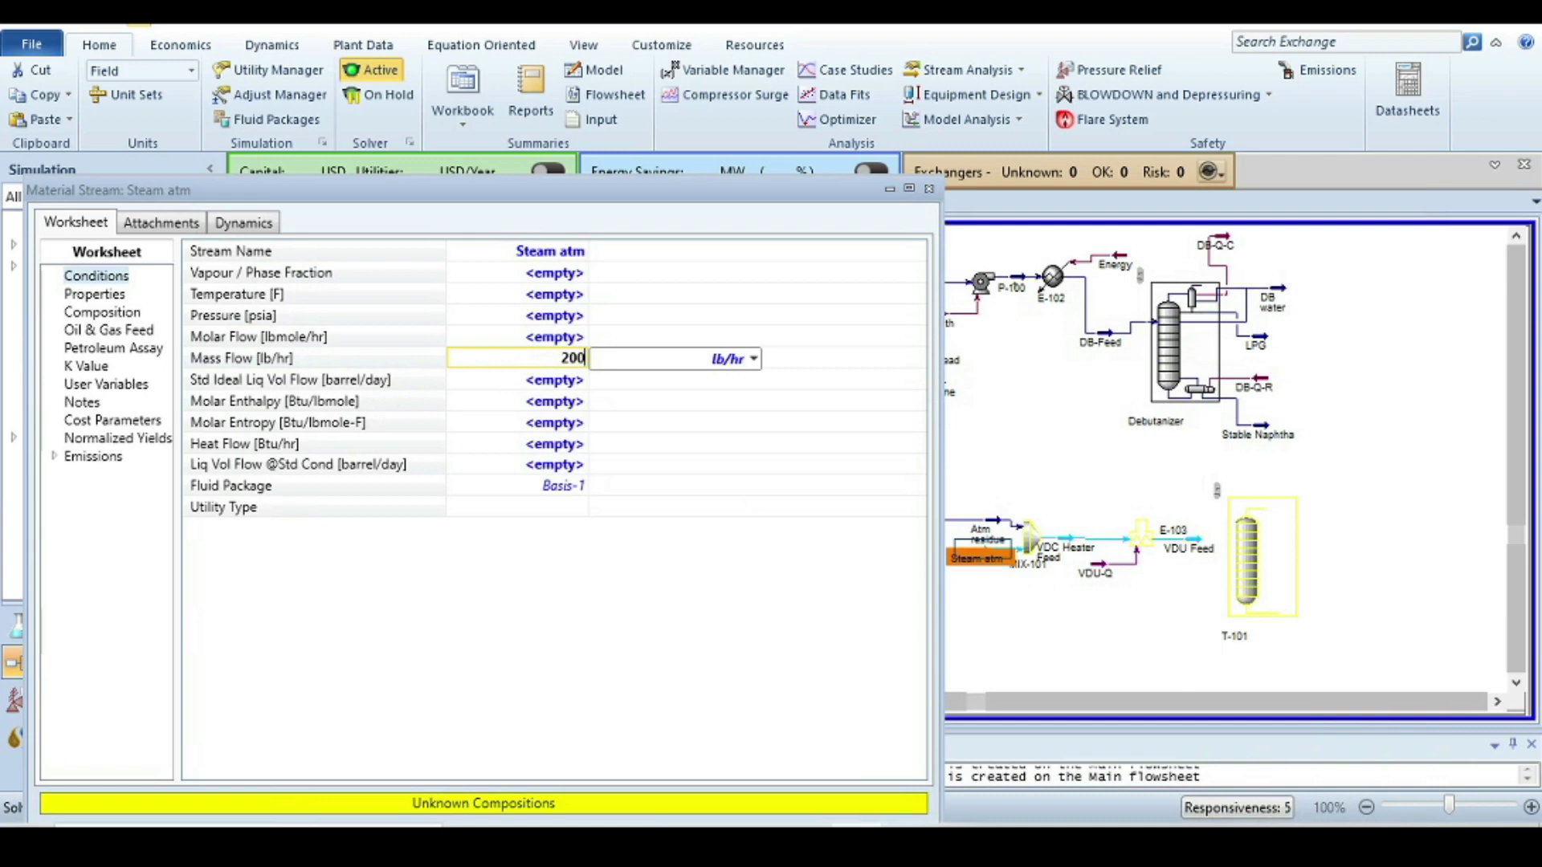
key("Return")
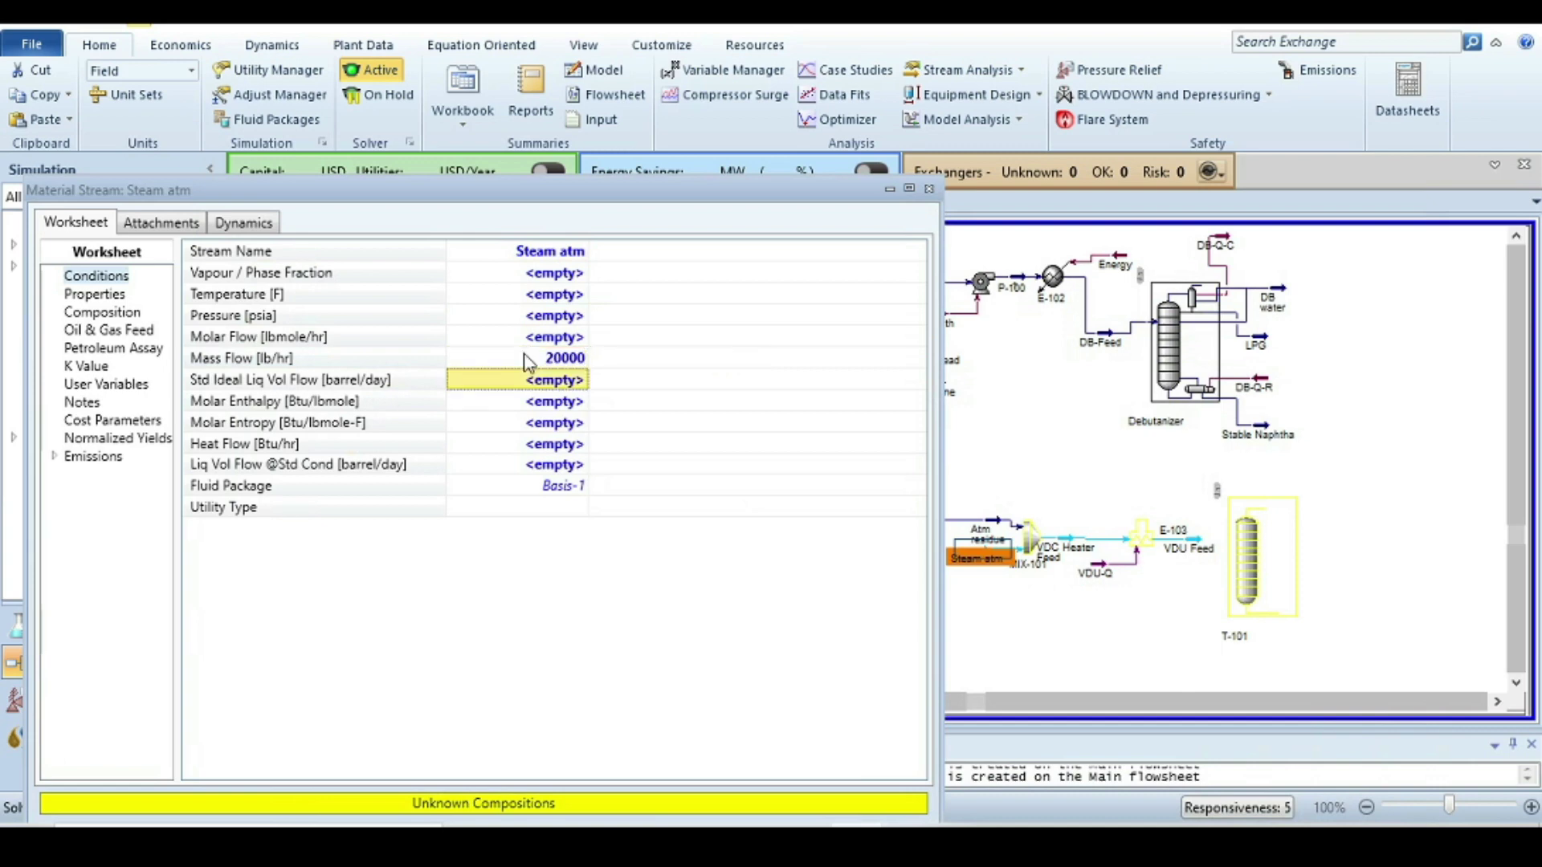
Set the Steam atm stream's temperature to 500 F and its pressure to 150 psig.
left_click(546, 296)
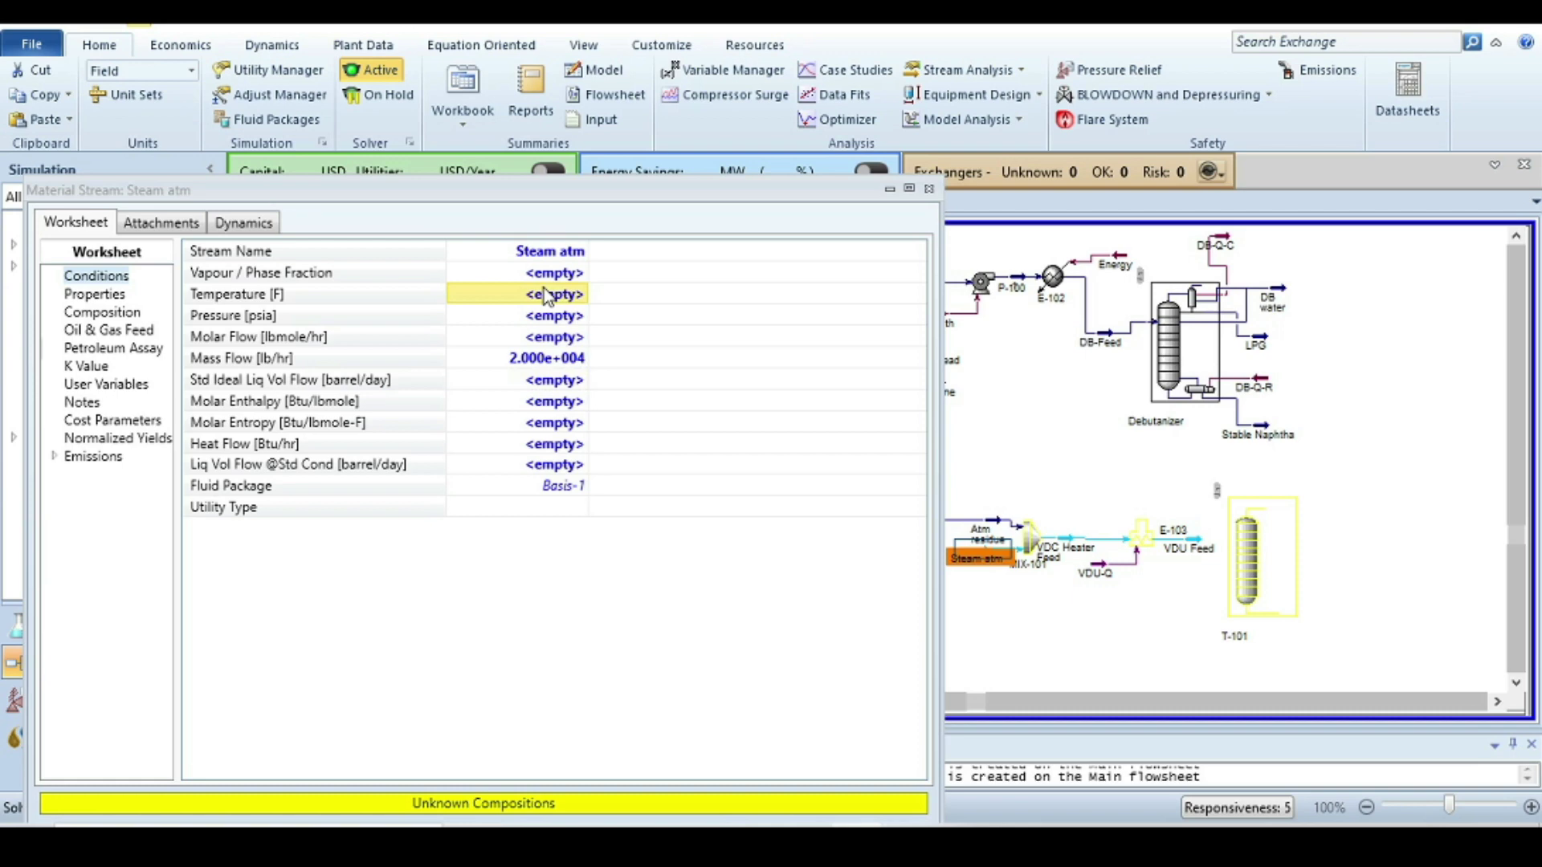
type("500")
key("Return")
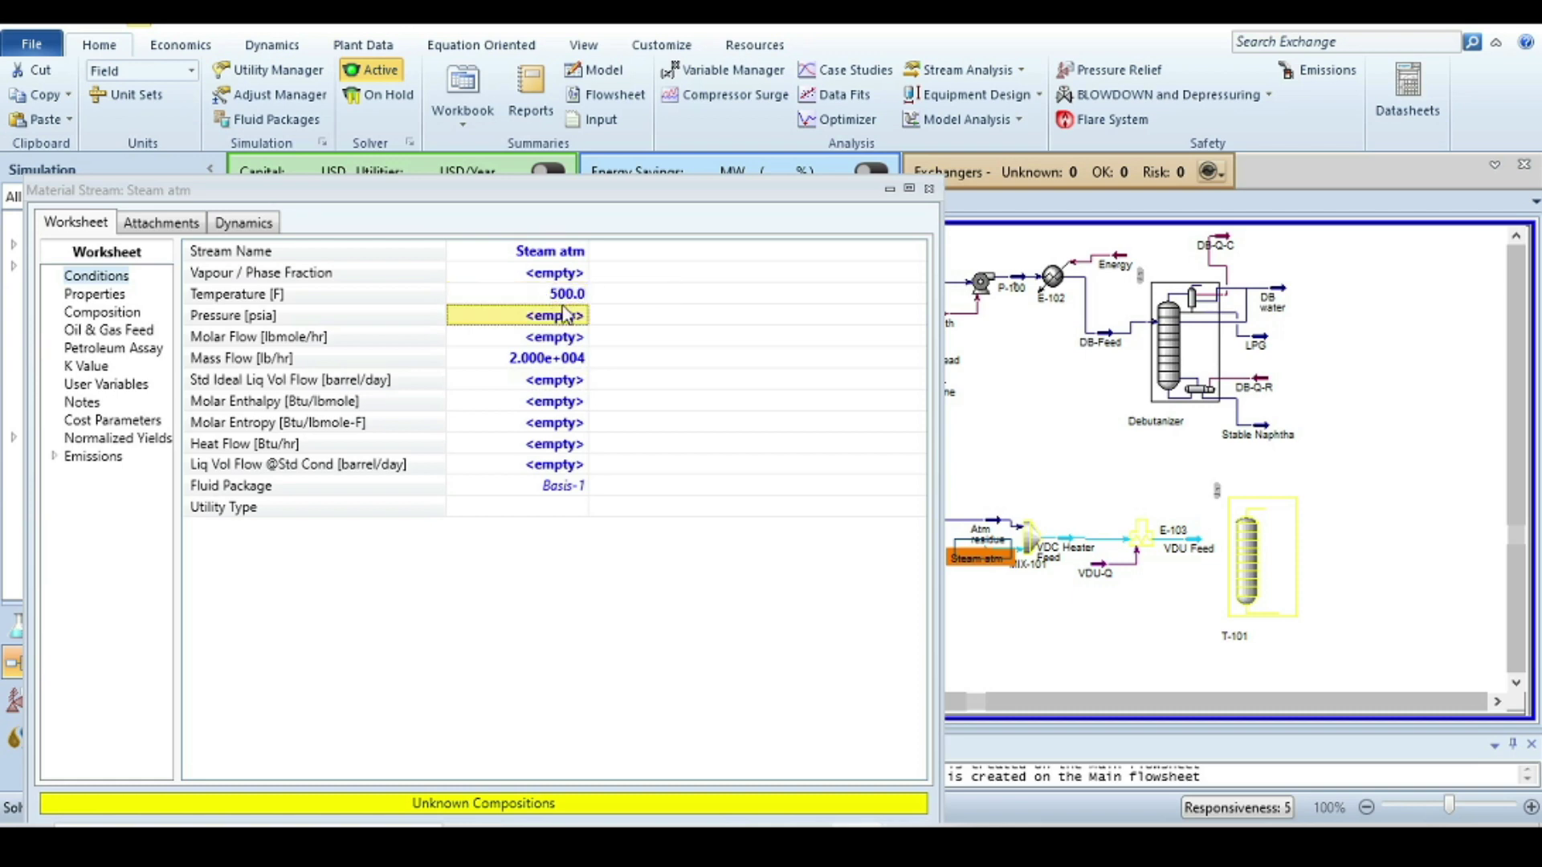
type("150")
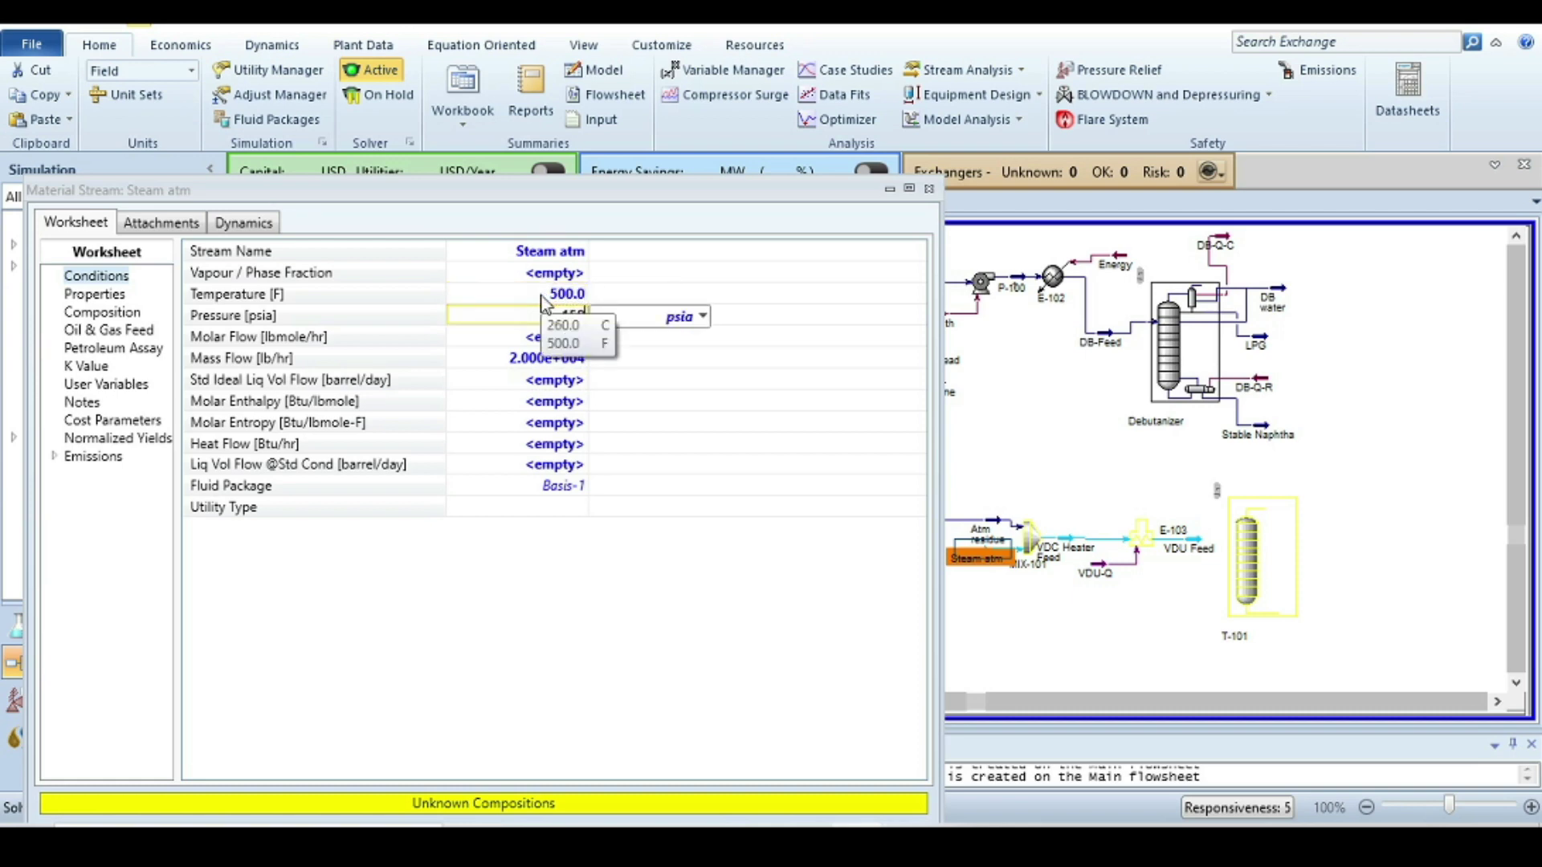
left_click(708, 322)
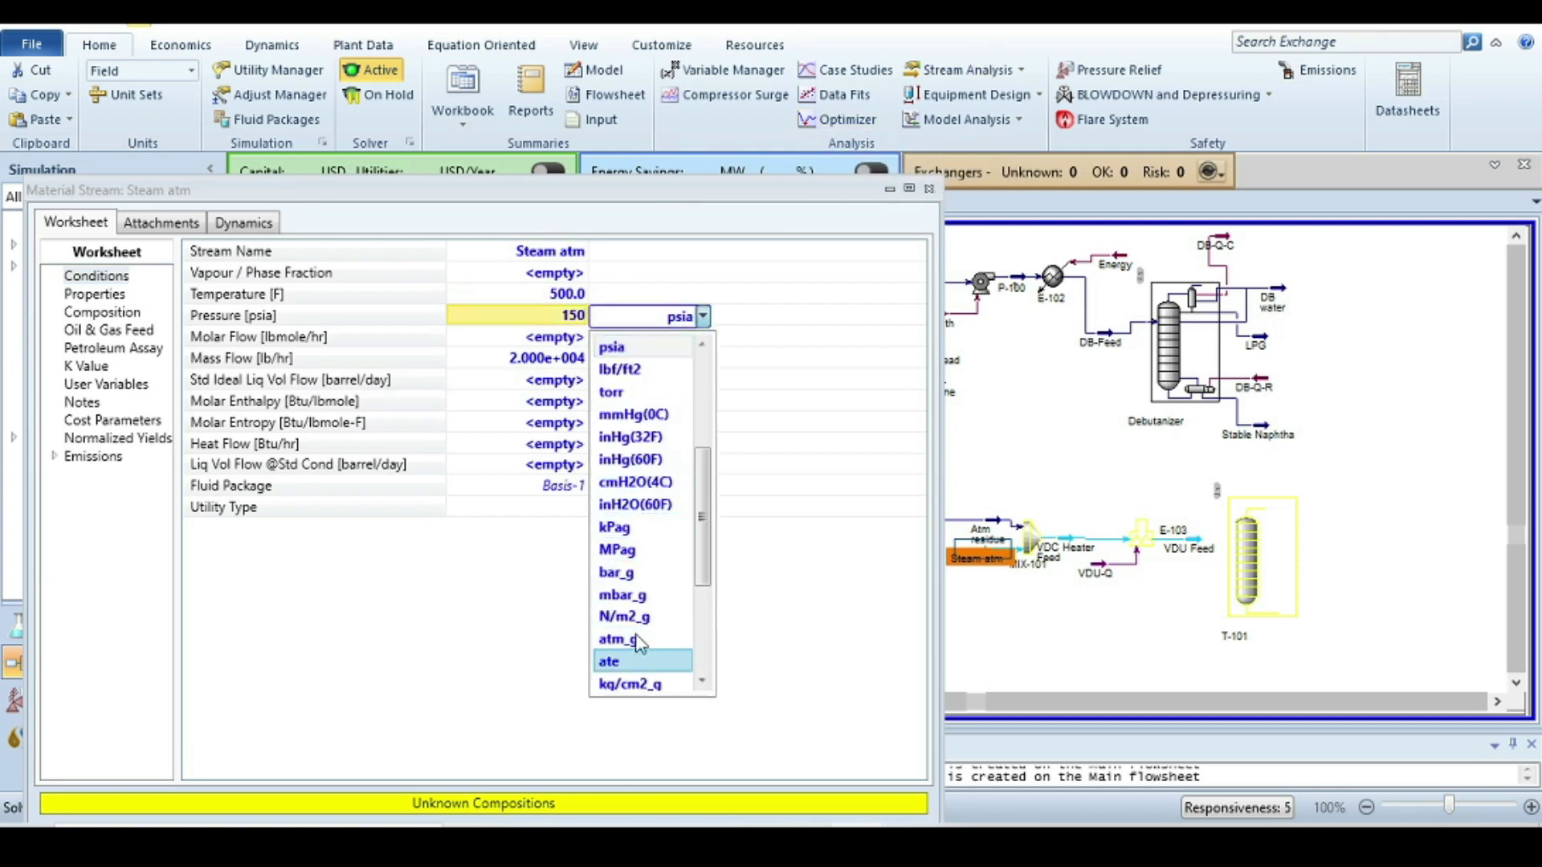
scroll(643, 595, "down", 3)
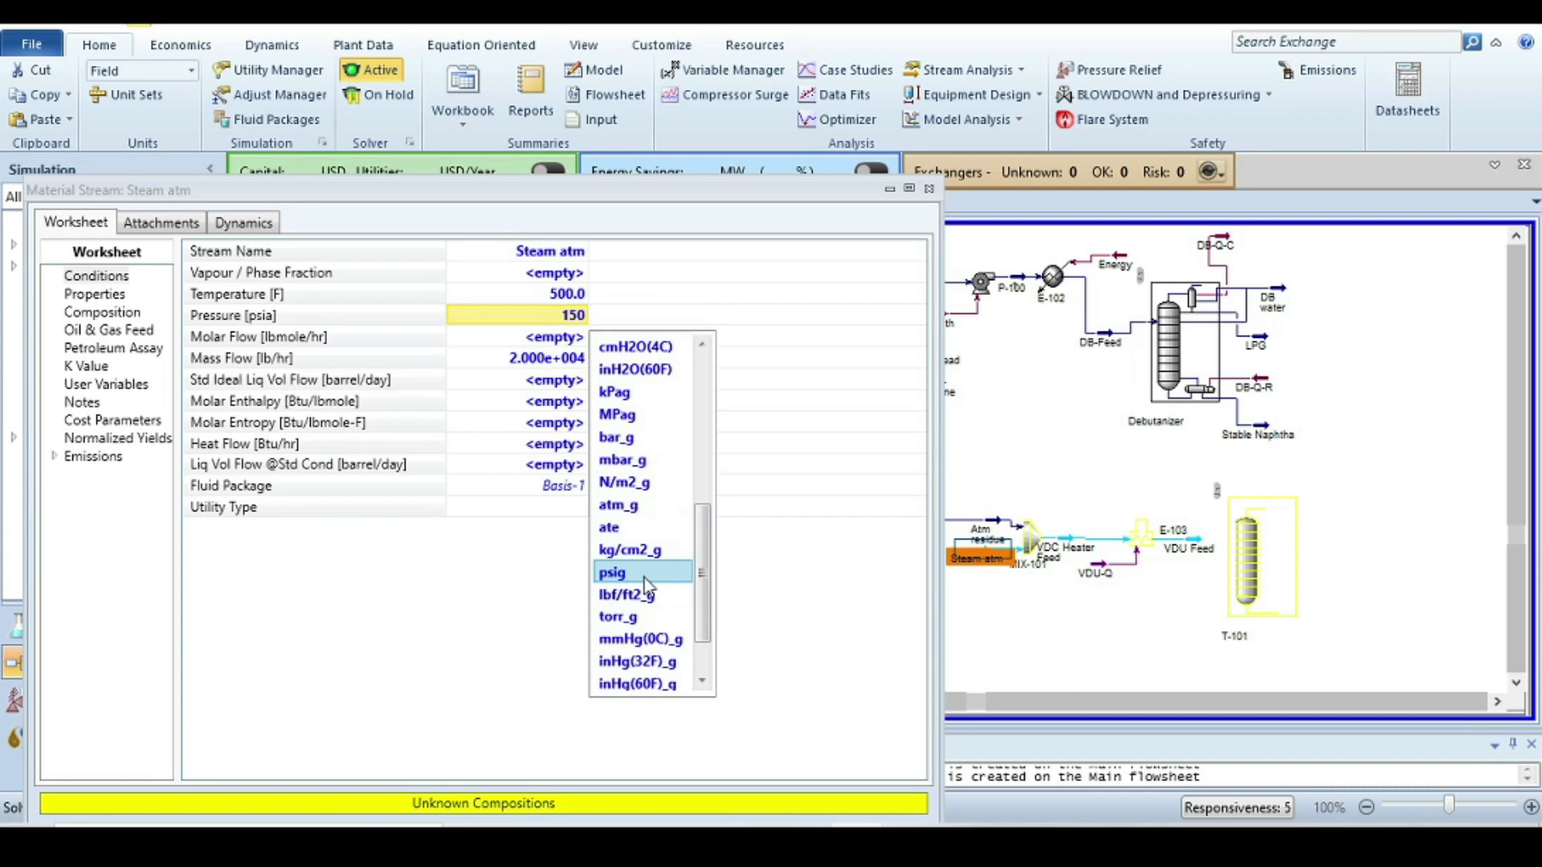
left_click(644, 573)
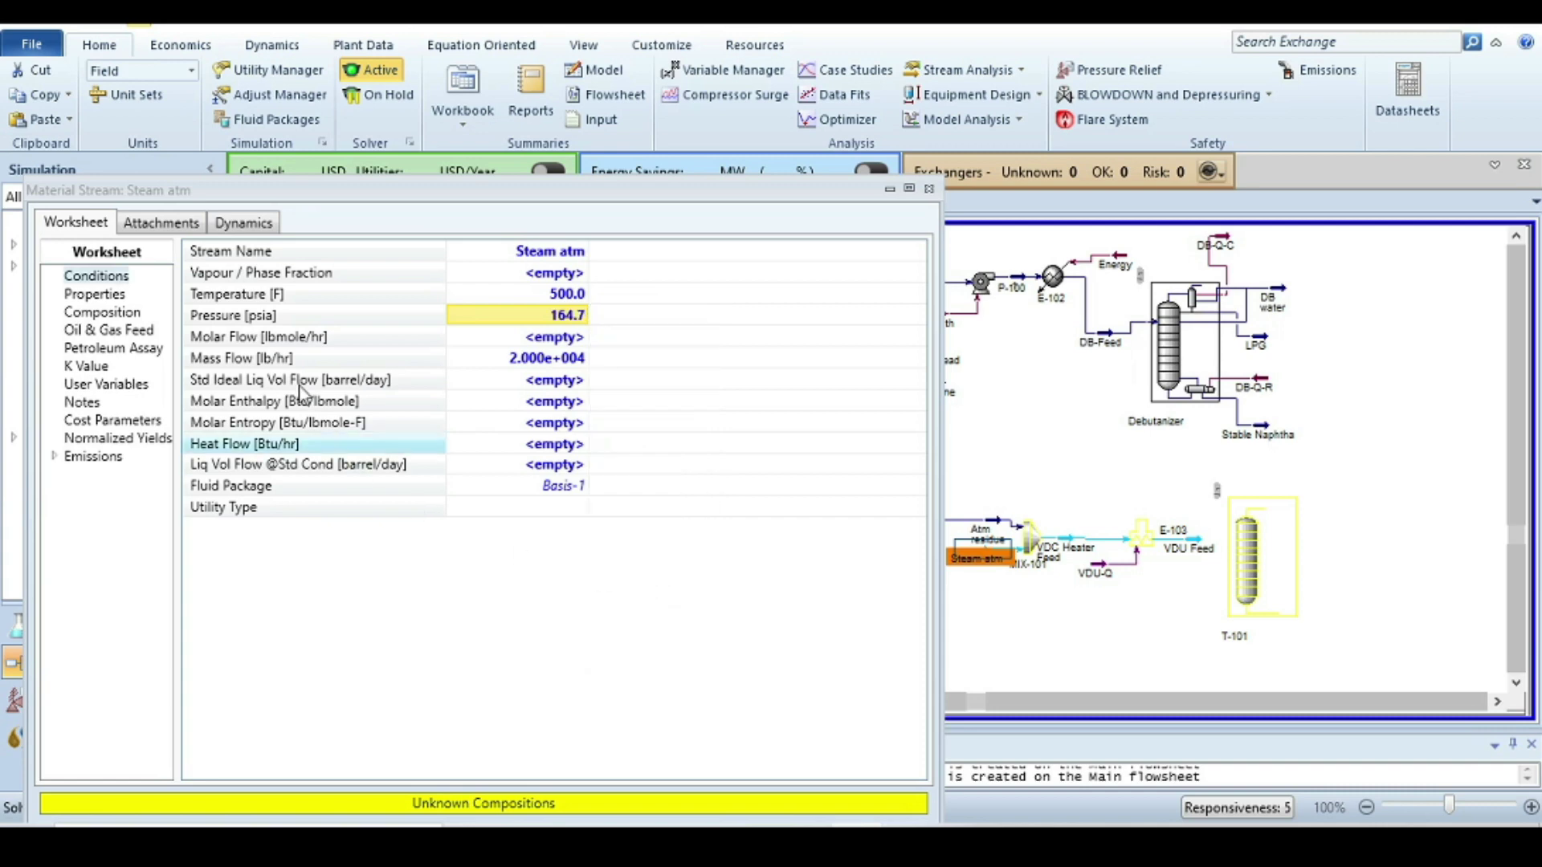
Define the Steam atm composition as H2O with mole fraction 1, normalize the remaining components and close the stream.
left_click(100, 315)
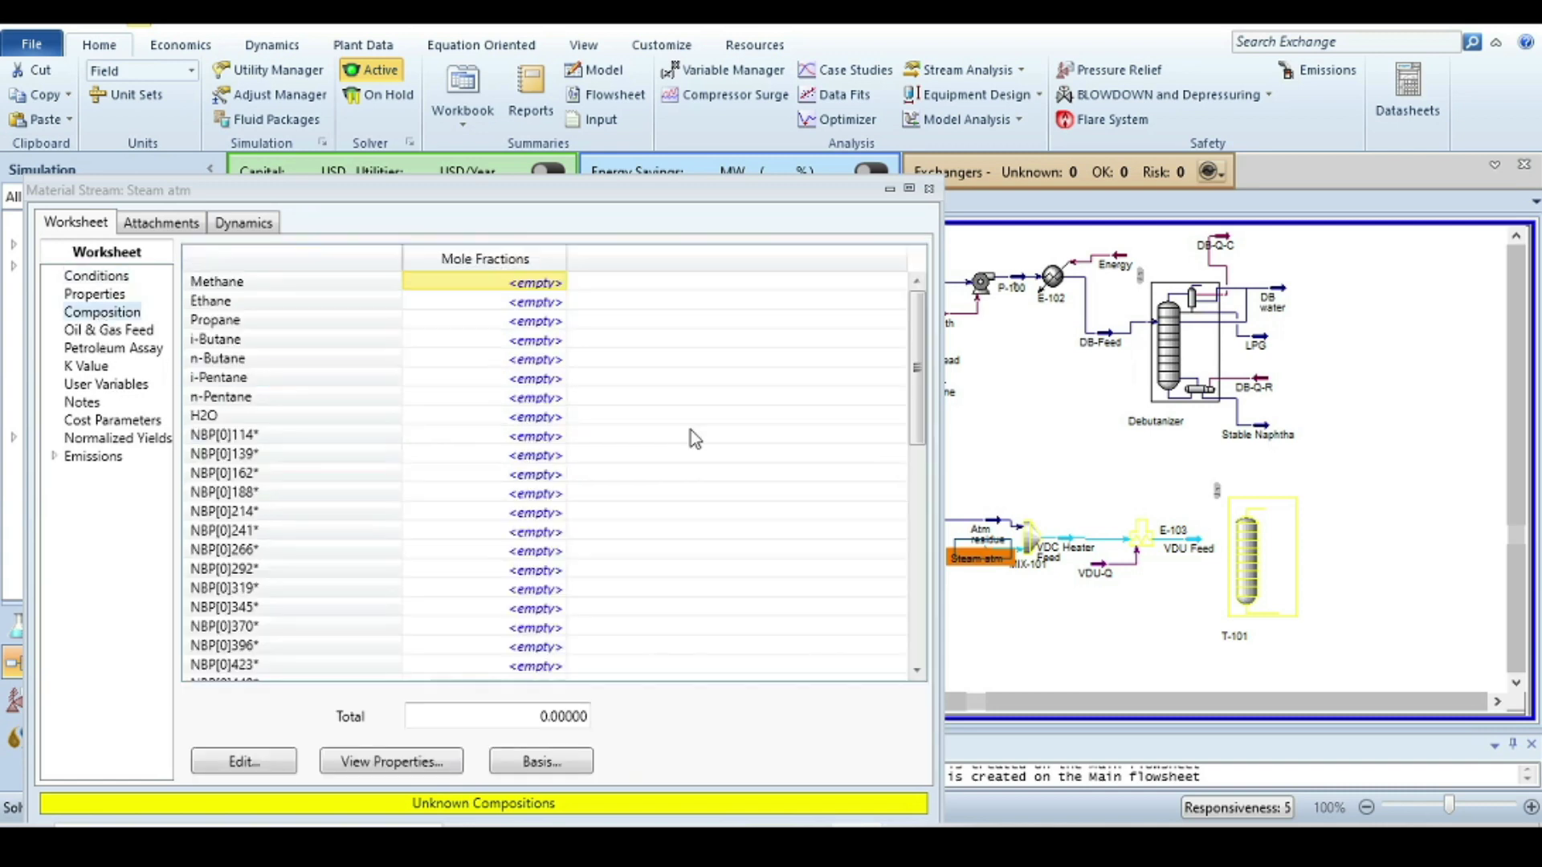
left_click(551, 424)
type("1")
key("Return")
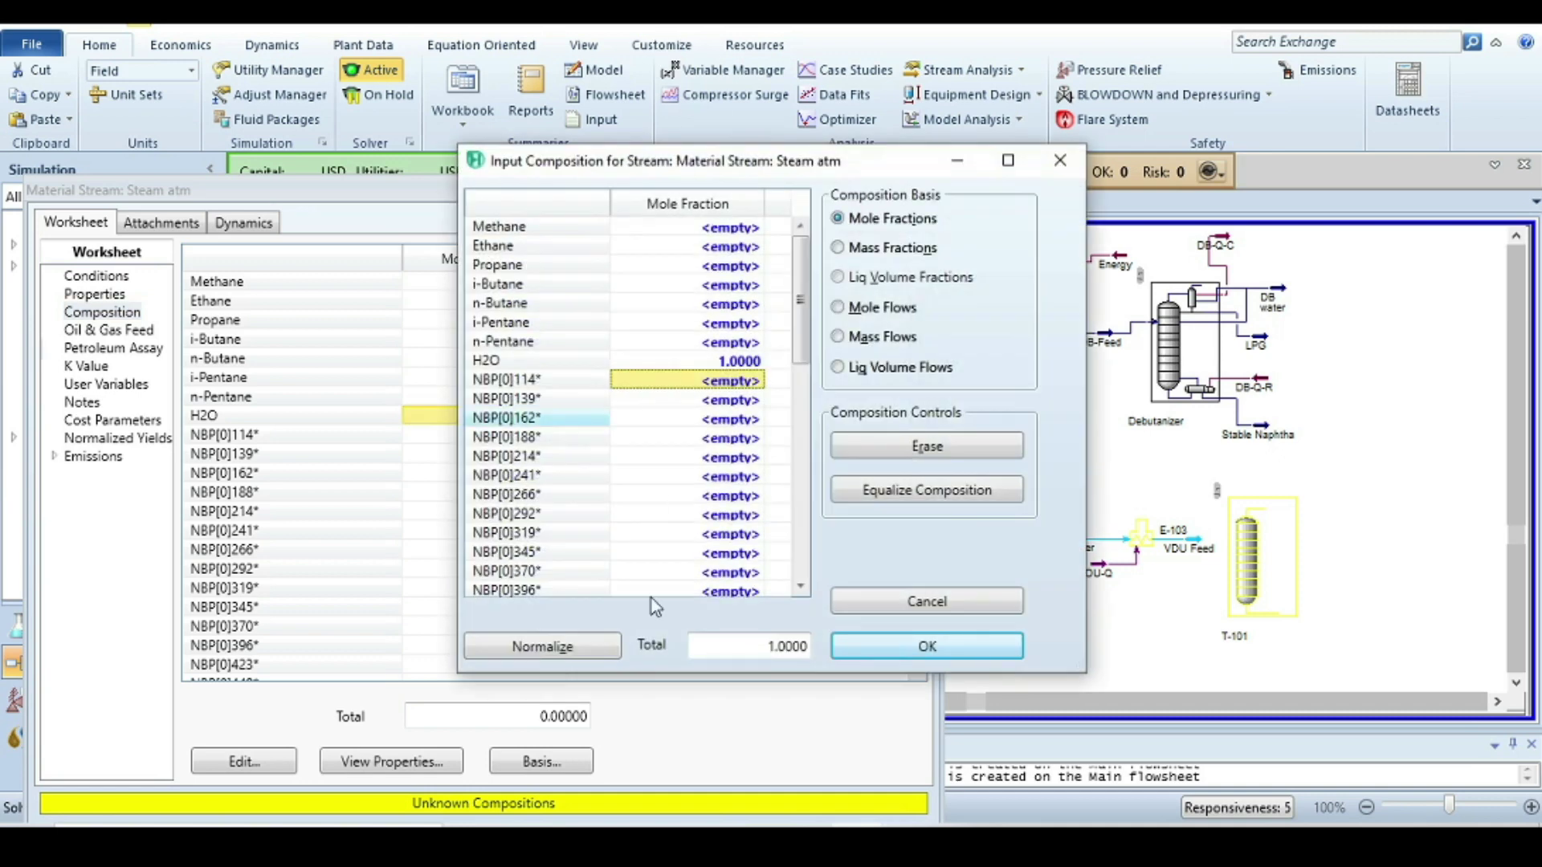
left_click(543, 647)
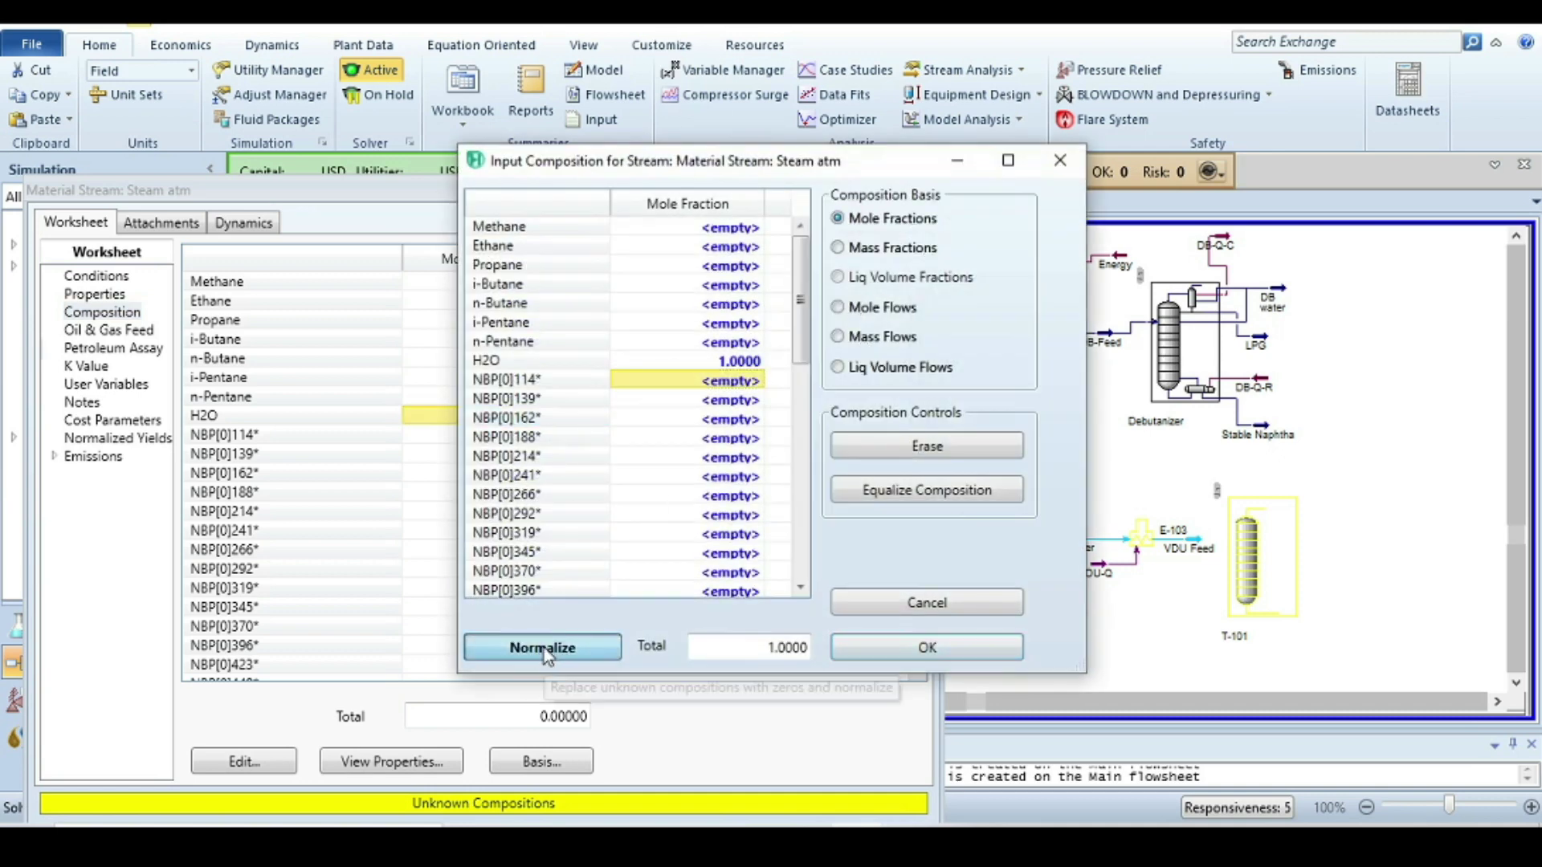
left_click(927, 647)
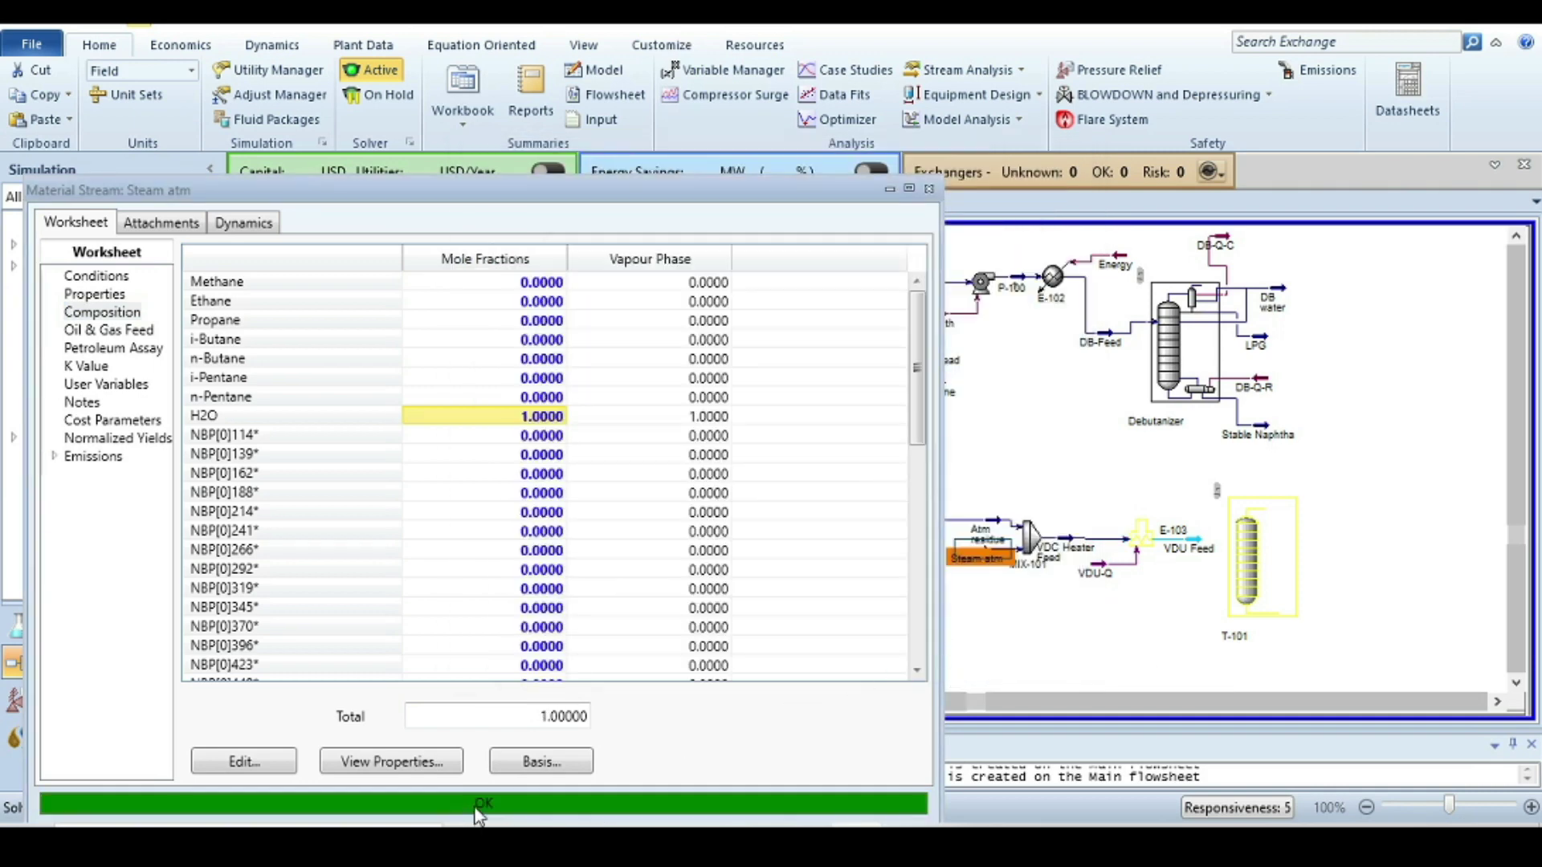
left_click(930, 190)
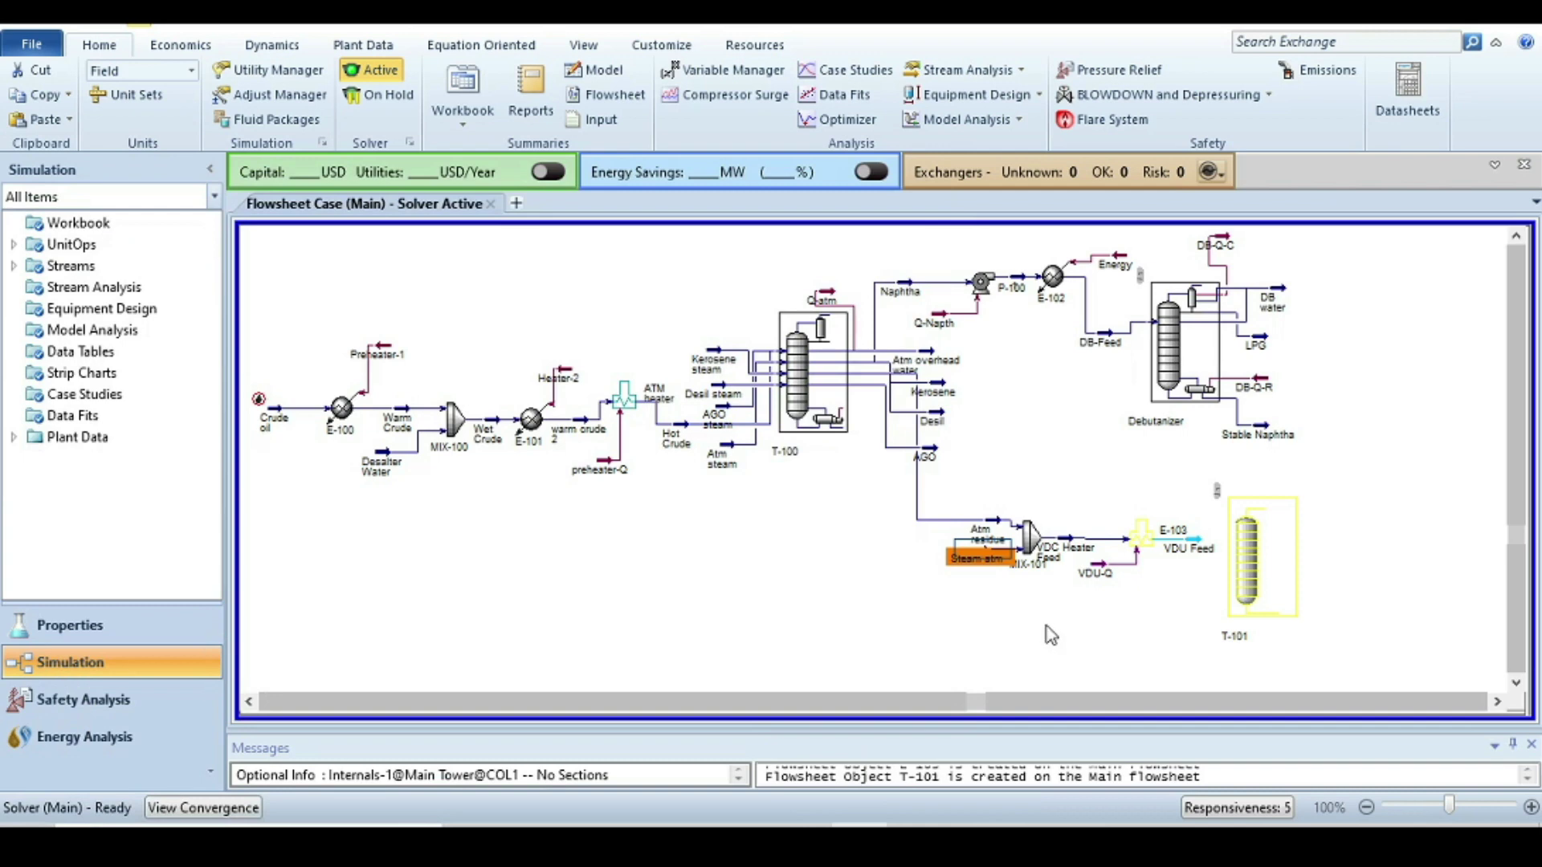
Consult the problem statement slide and set the VDU Feed stream's temperature to 750 F.
mouse_move(1072, 550)
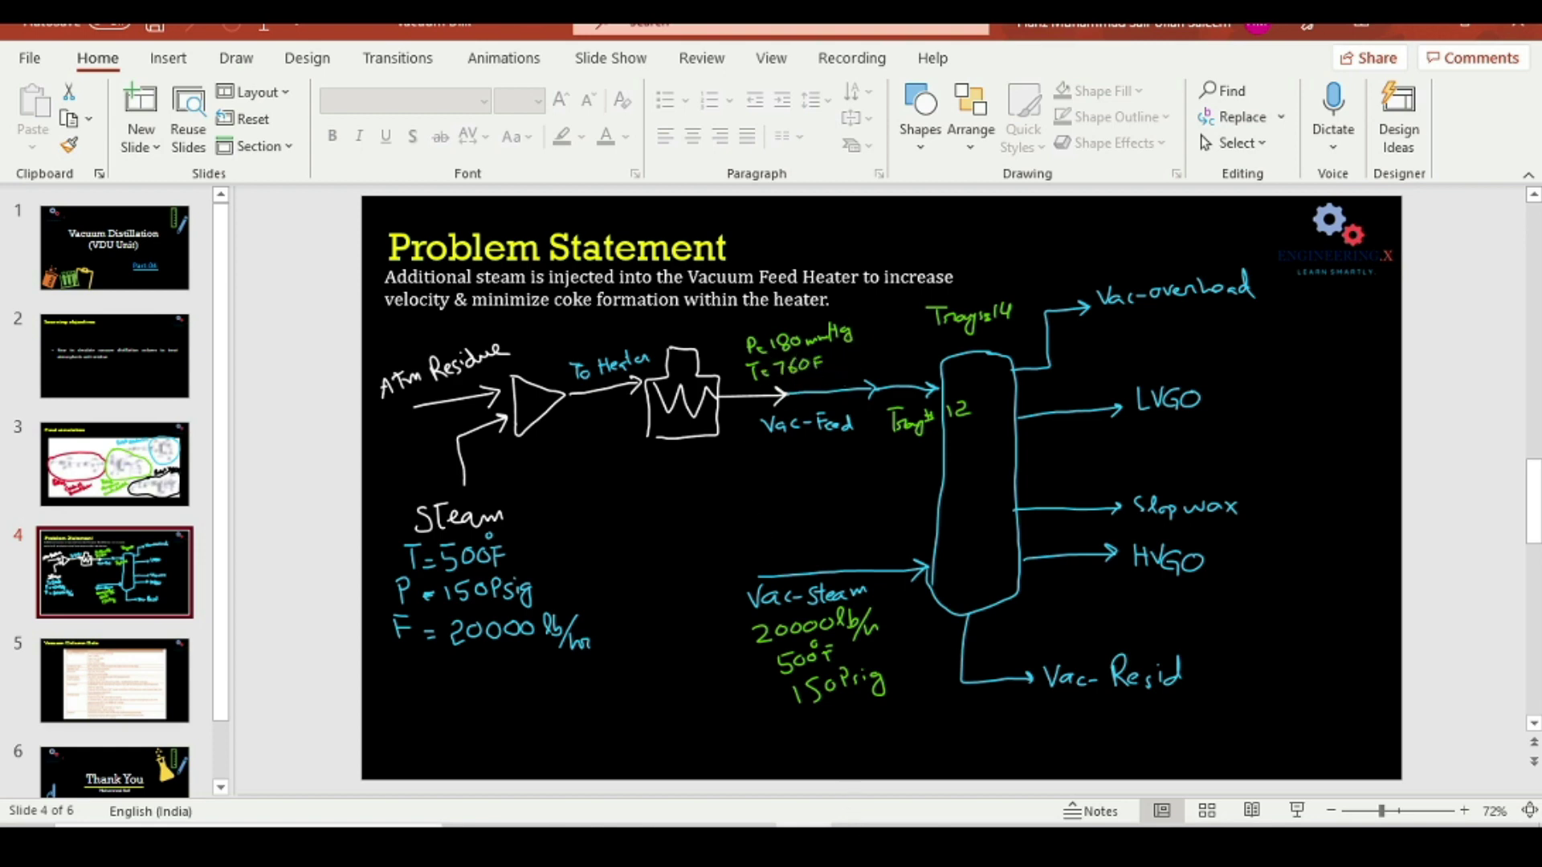
key("alt+Tab")
mouse_move(1184, 551)
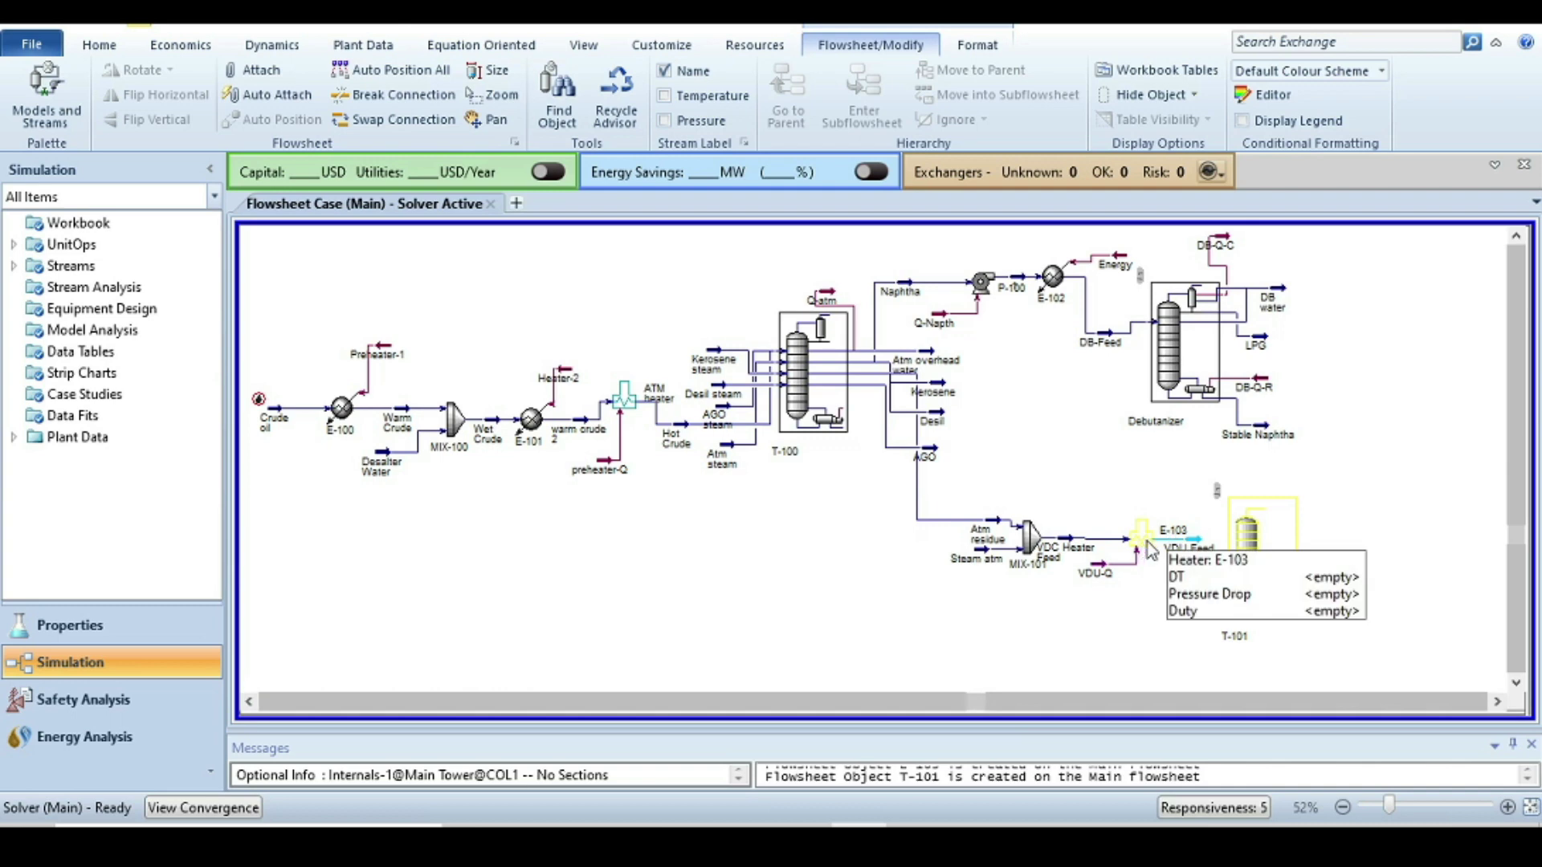
double_click(1194, 547)
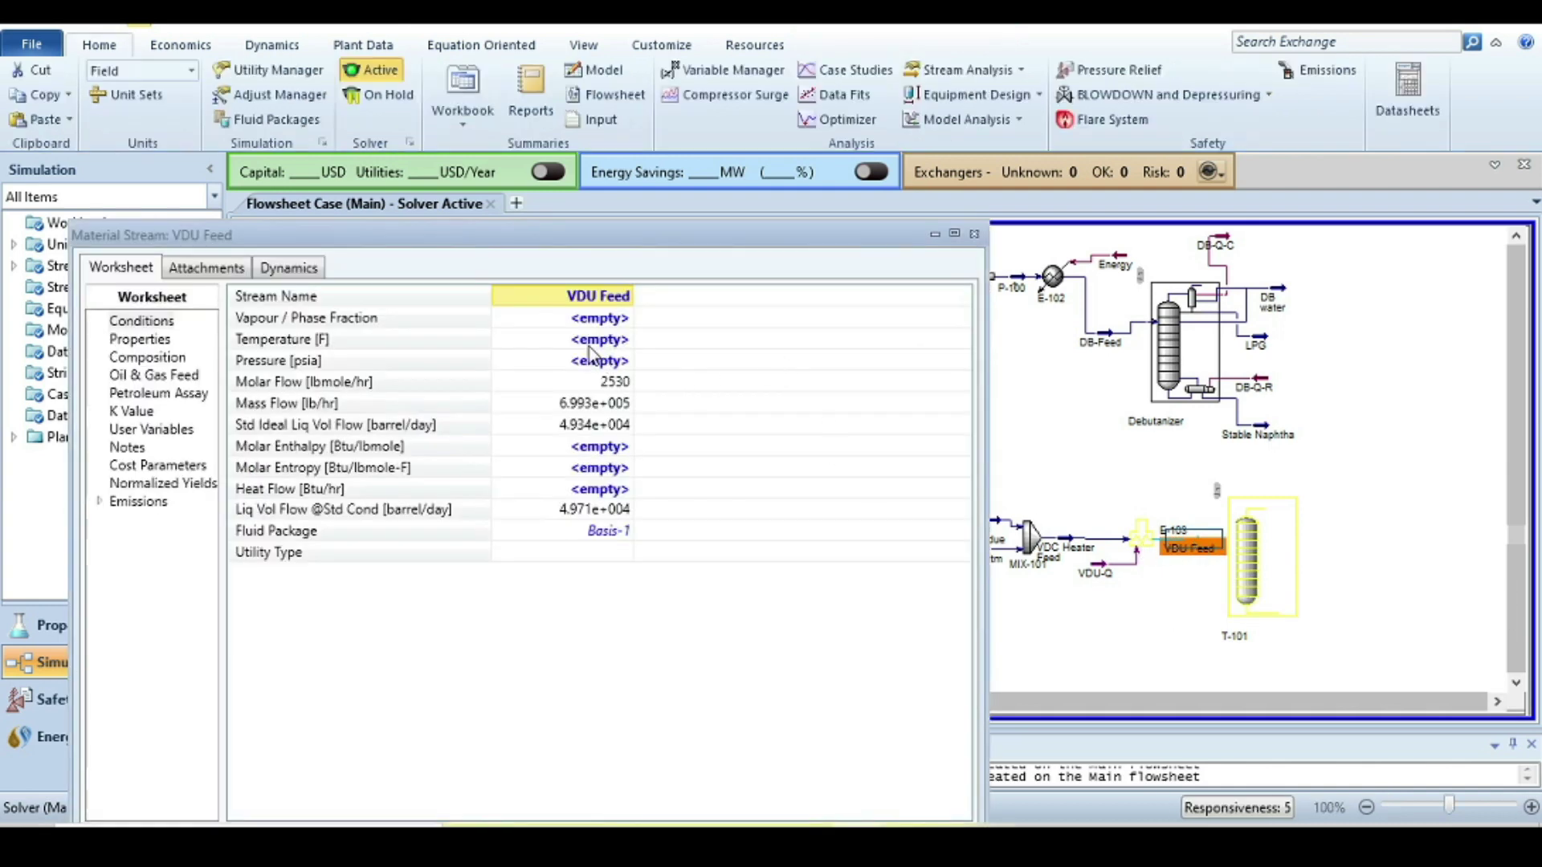
left_click(582, 346)
type("750")
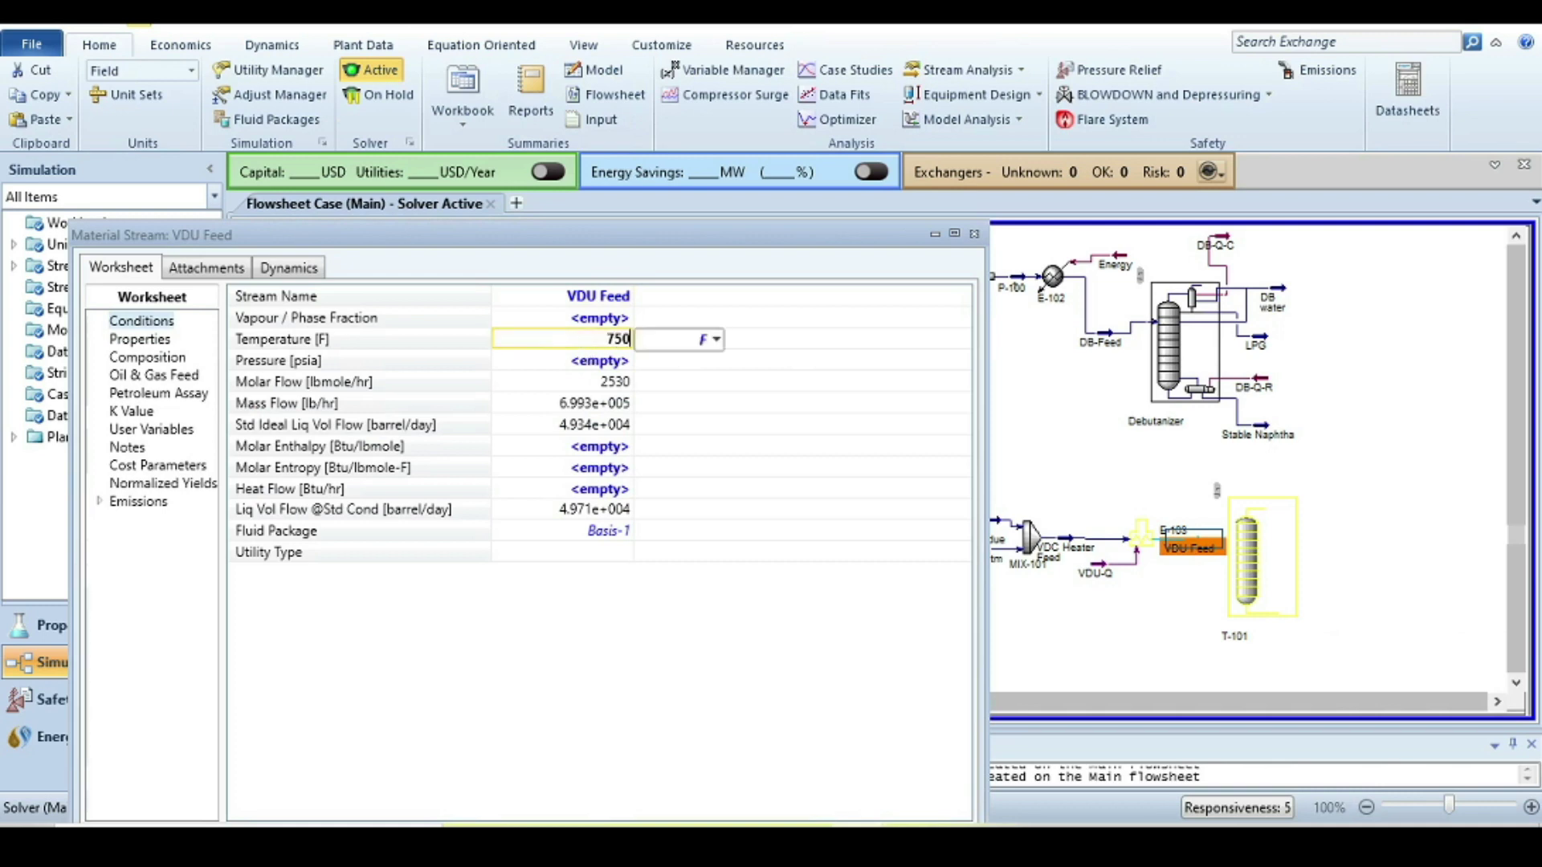
key("Return")
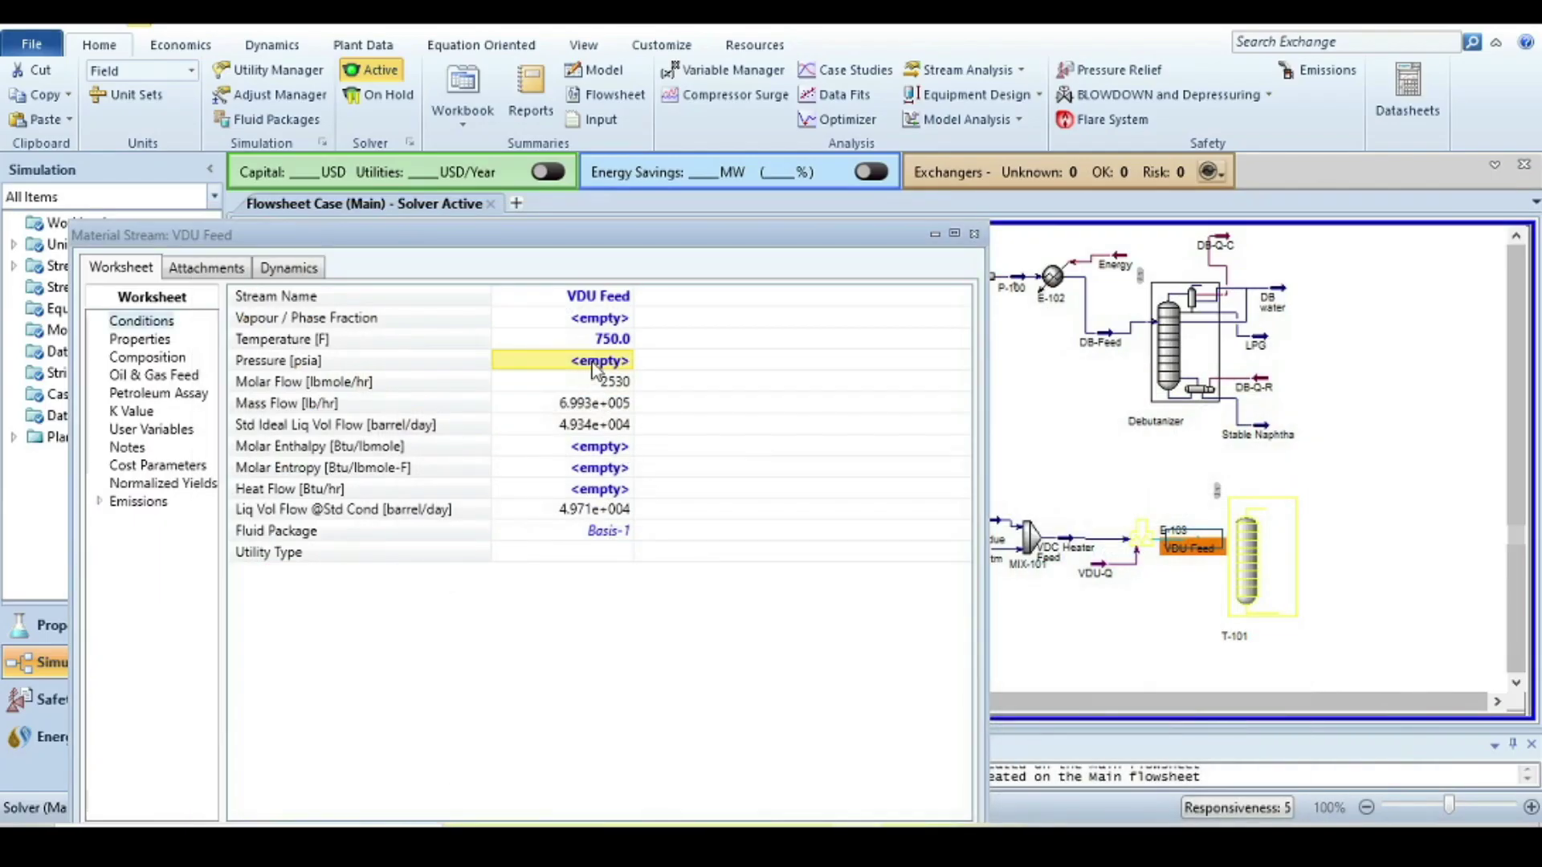
Set the VDU Feed stream's pressure to 180 mmHg(0C) and close the stream.
type("180")
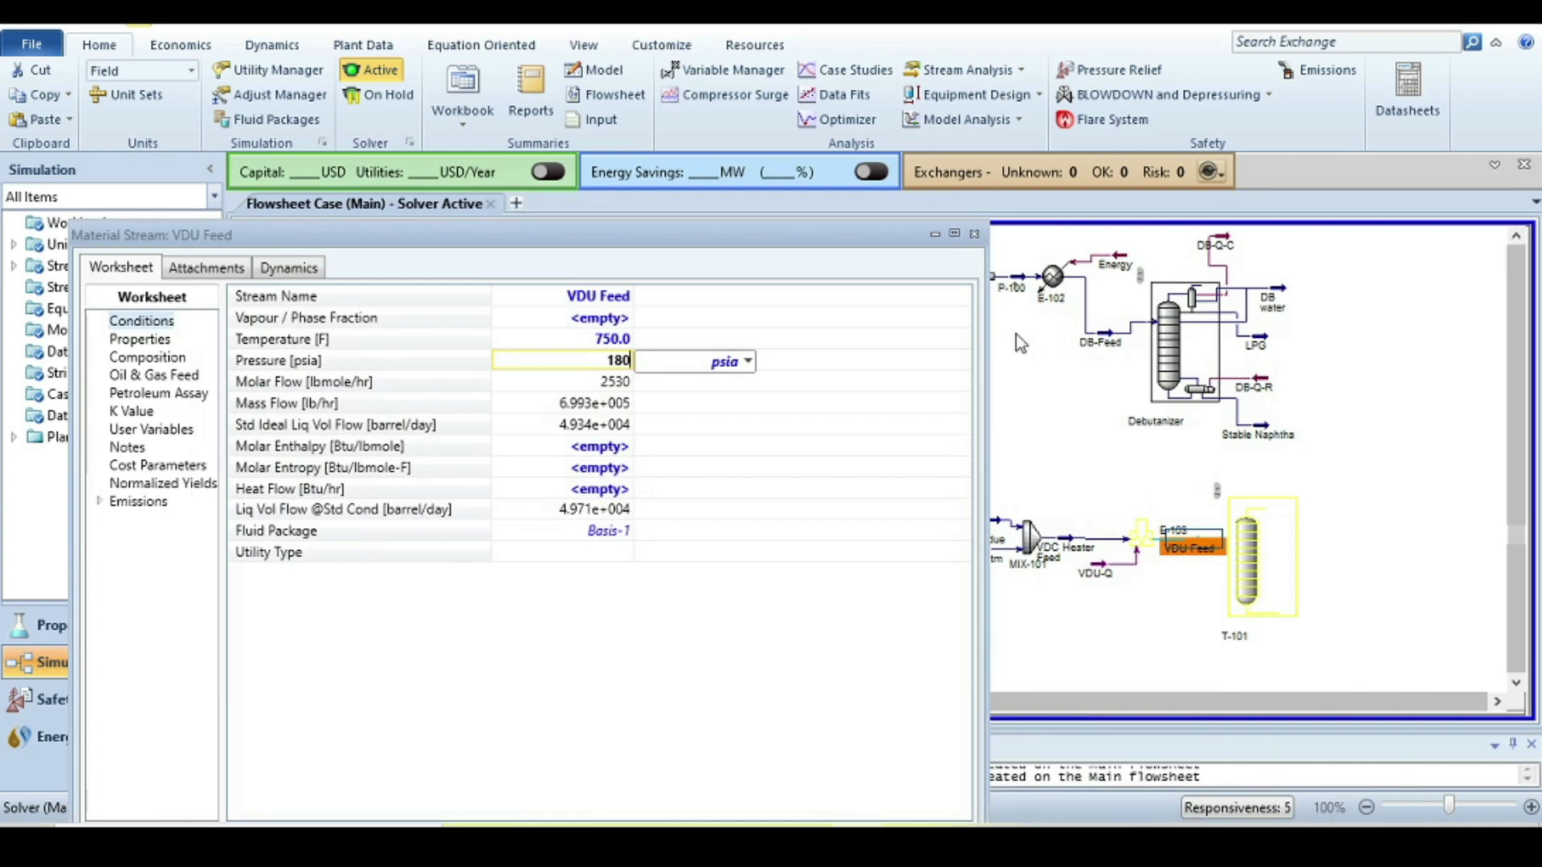
left_click(747, 361)
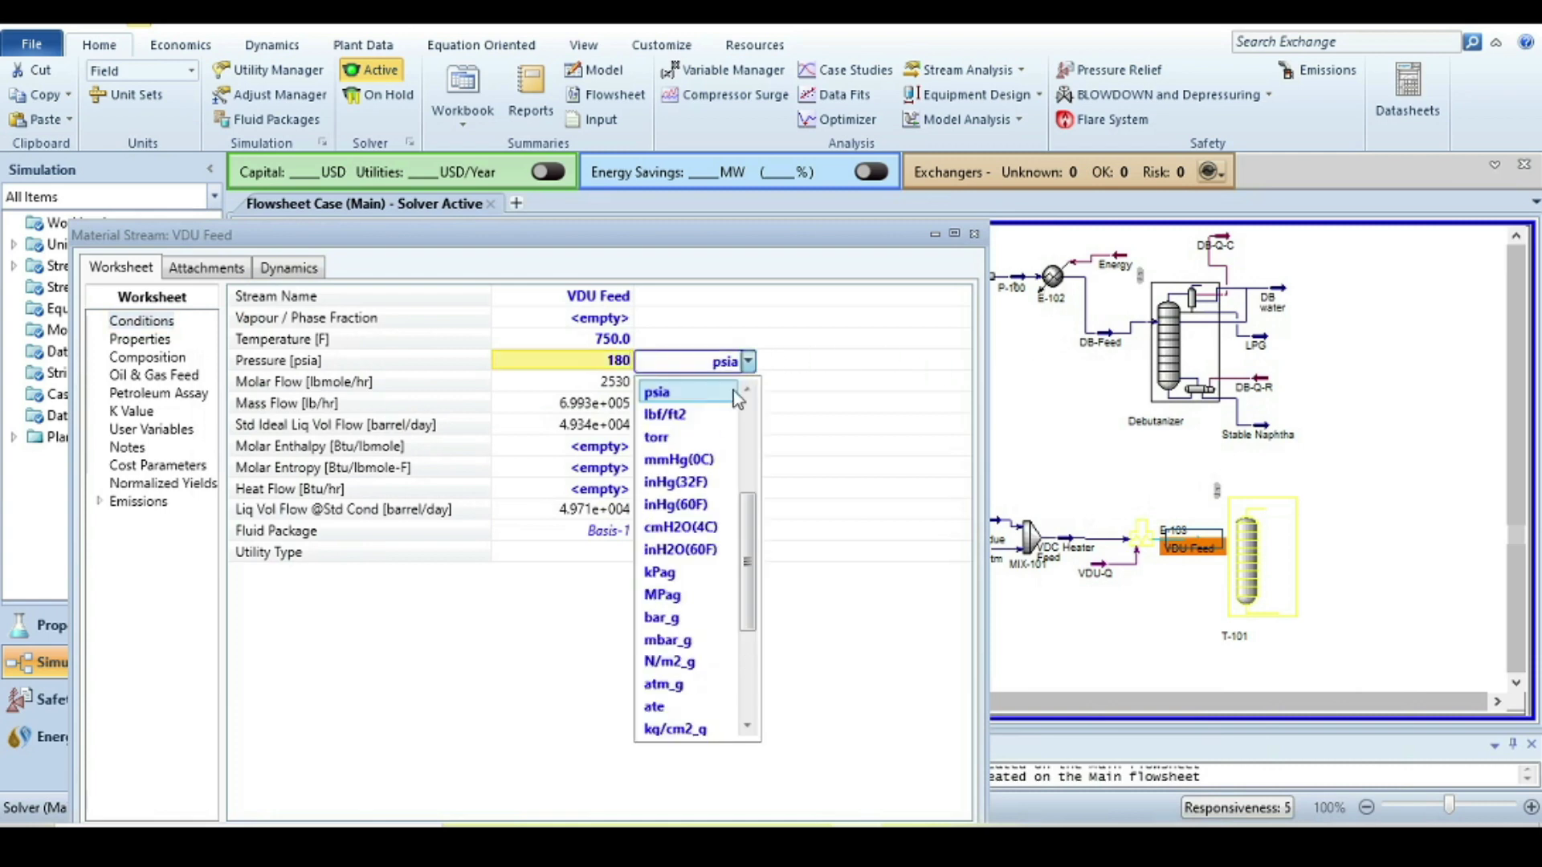
left_click(700, 461)
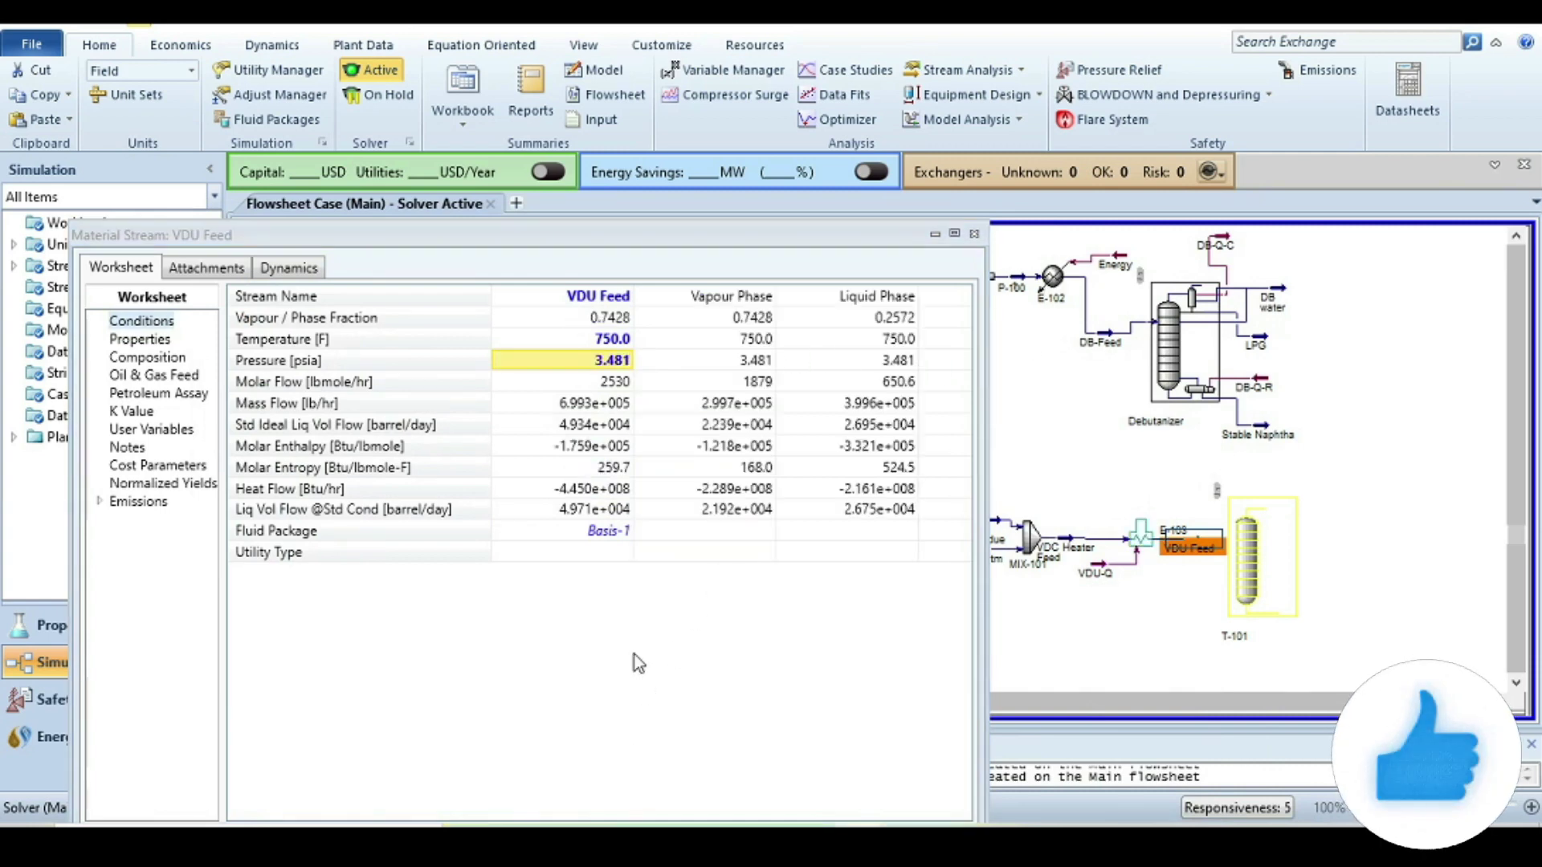
left_click(974, 234)
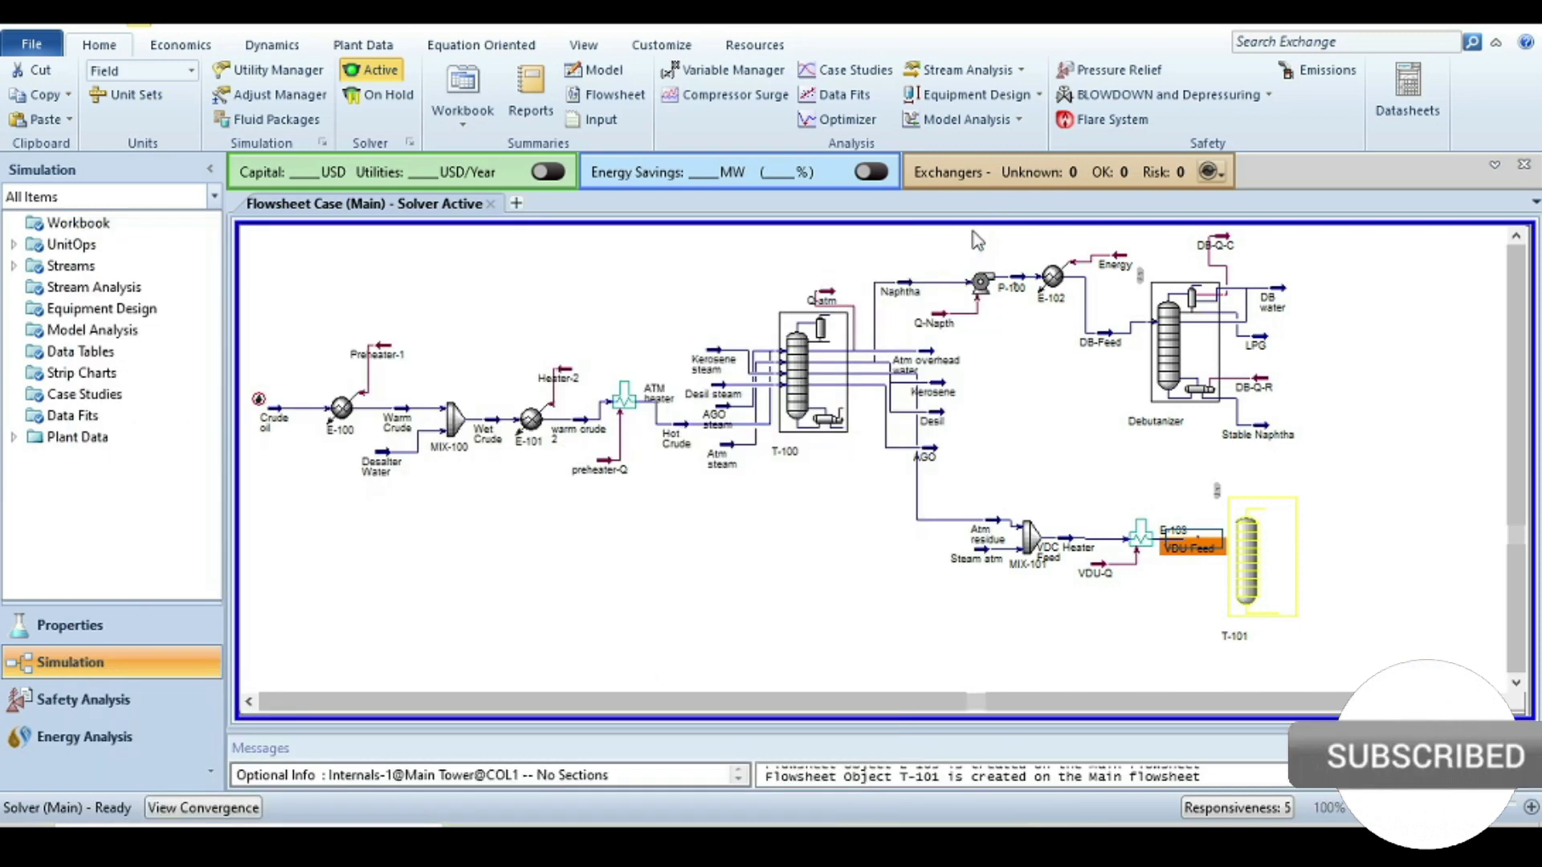
Move column T-101 slightly farther away from the VDU Feed stream on the flowsheet.
left_click(1130, 586)
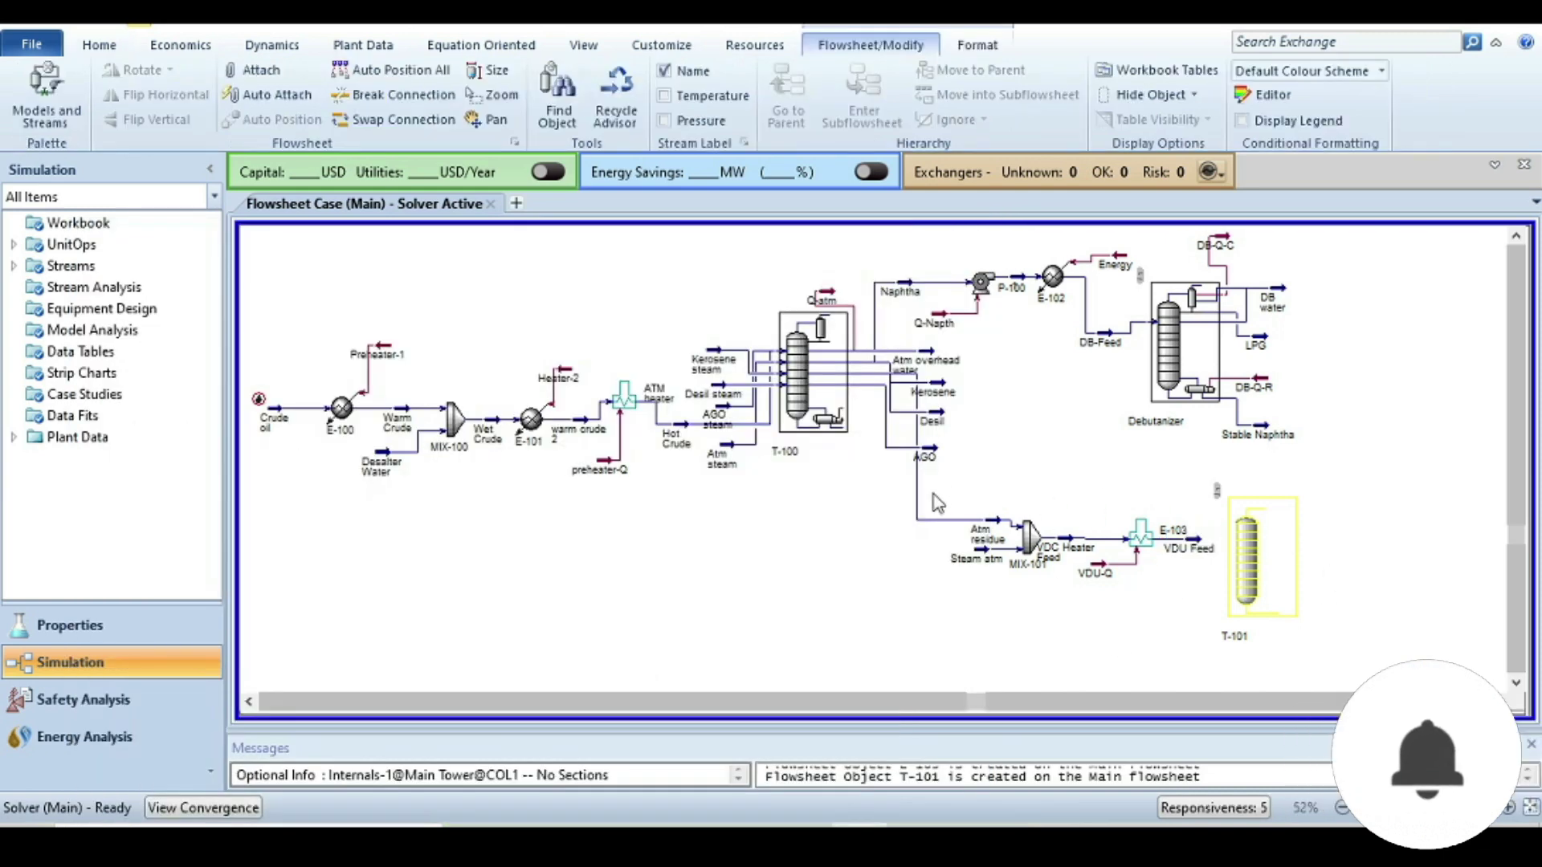
left_click(1267, 579)
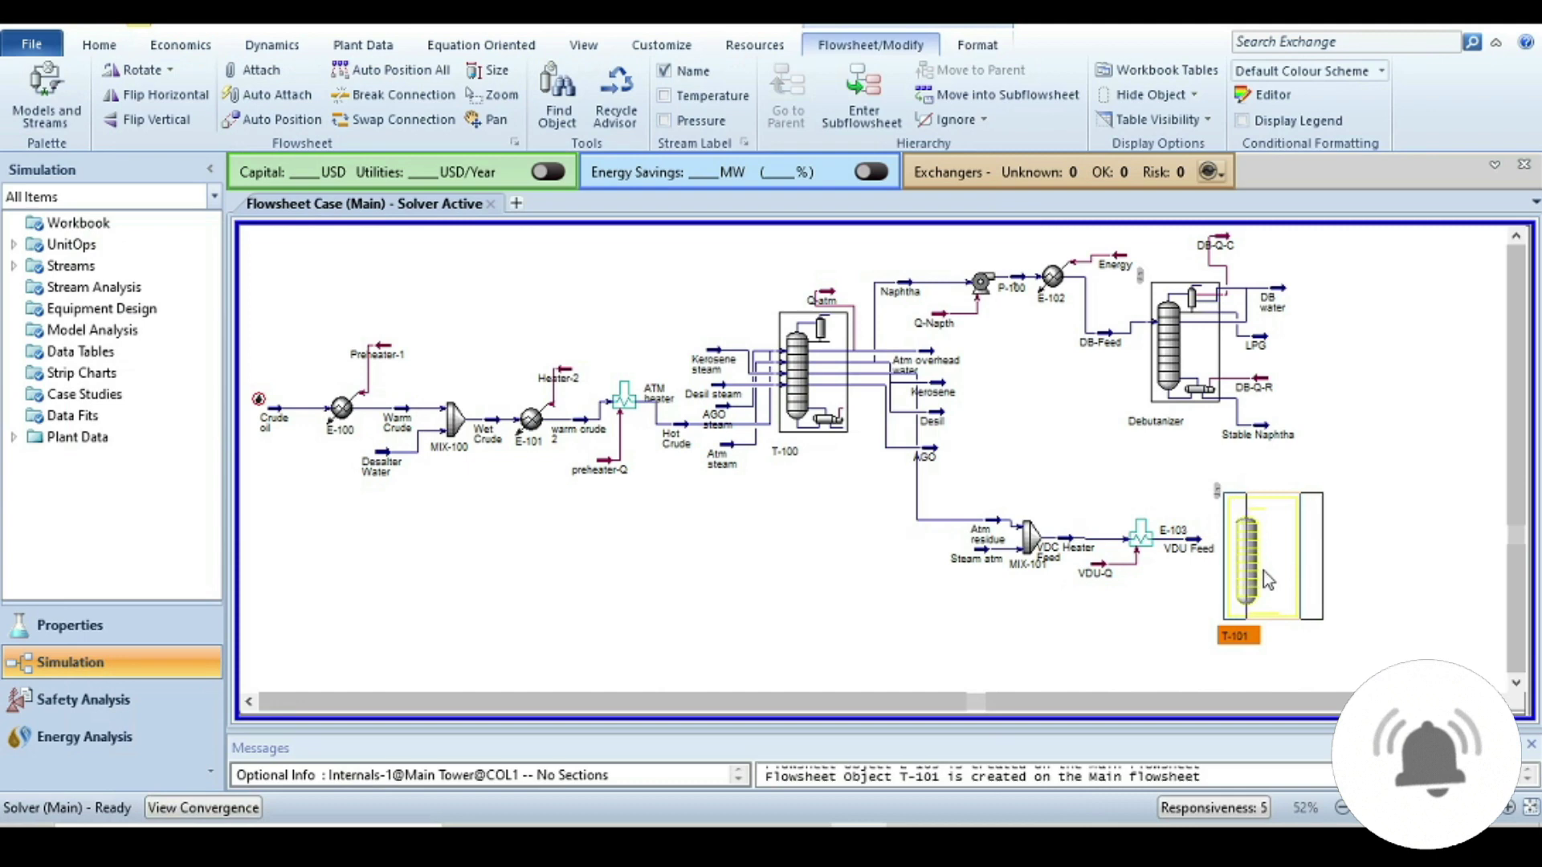
left_click_drag(1266, 570, 1290, 570)
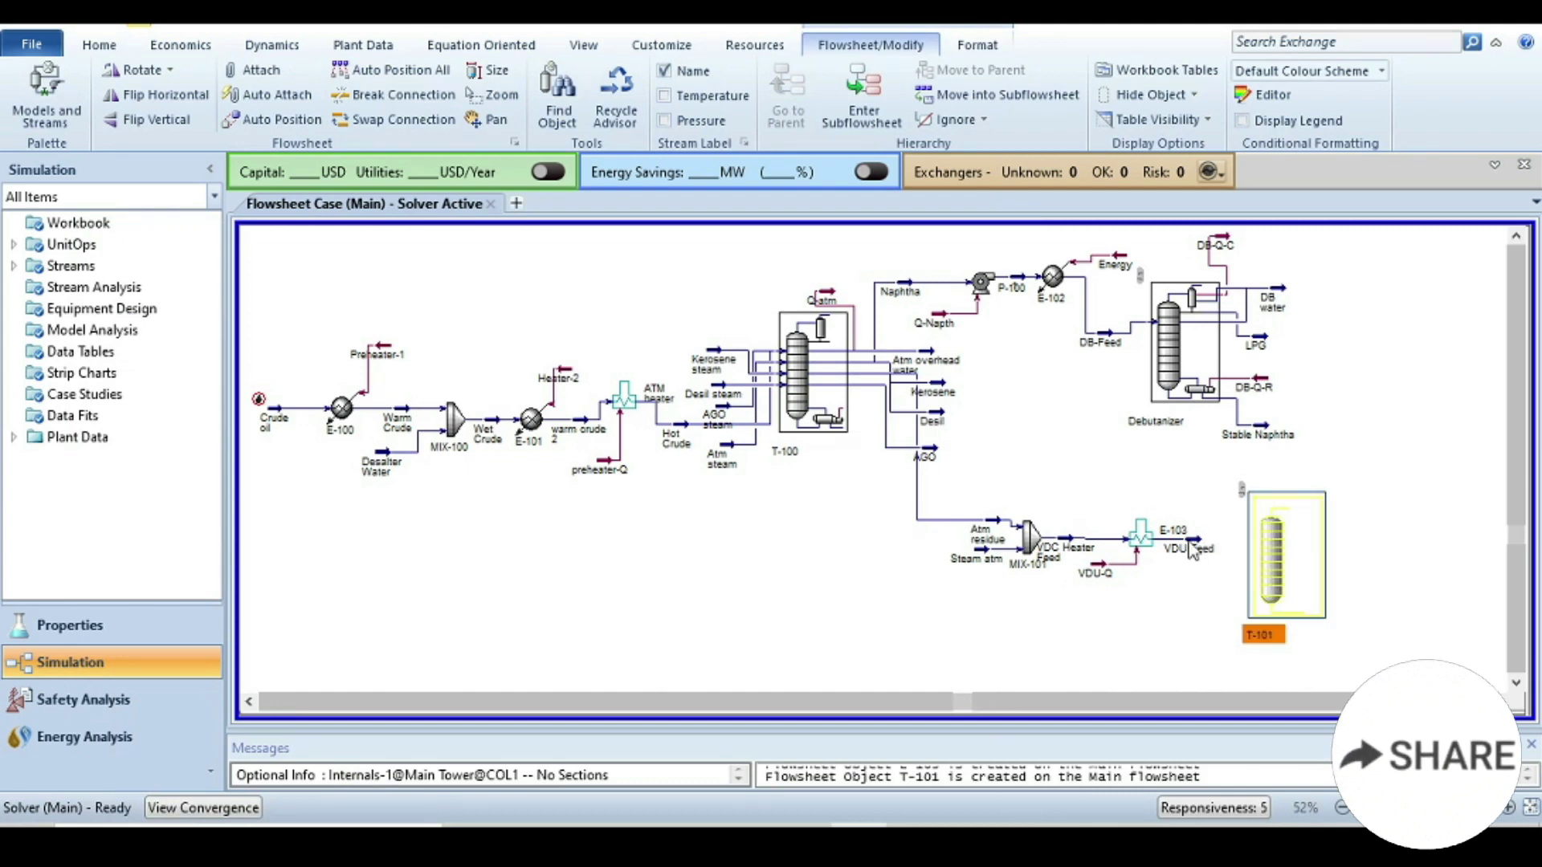
Rename absorber column T-101 to VDU and set its number of stages to 14.
double_click(1279, 567)
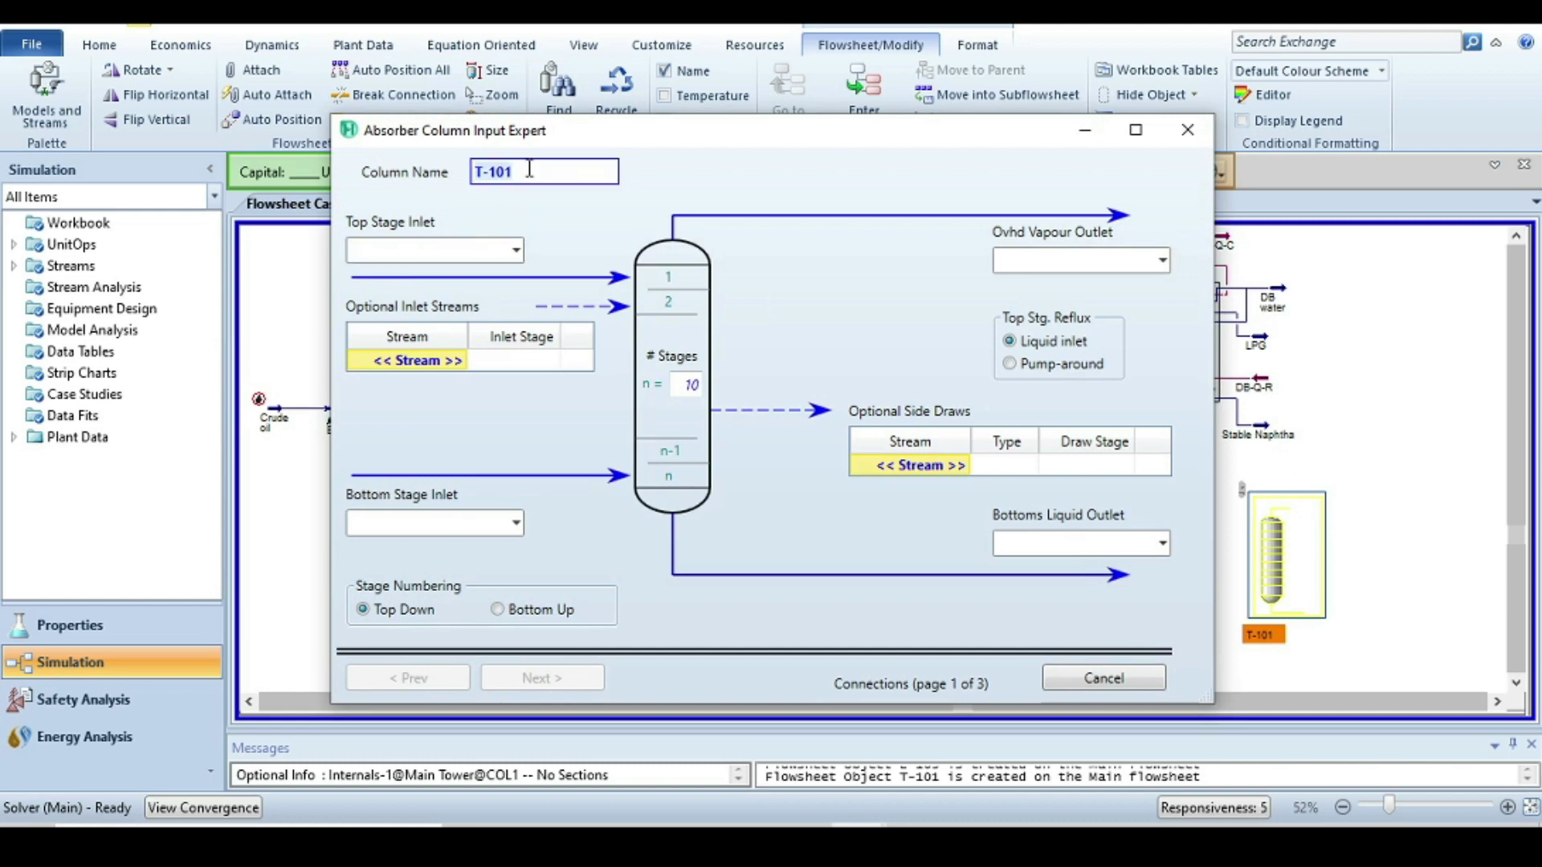
type("VDU")
key("Tab")
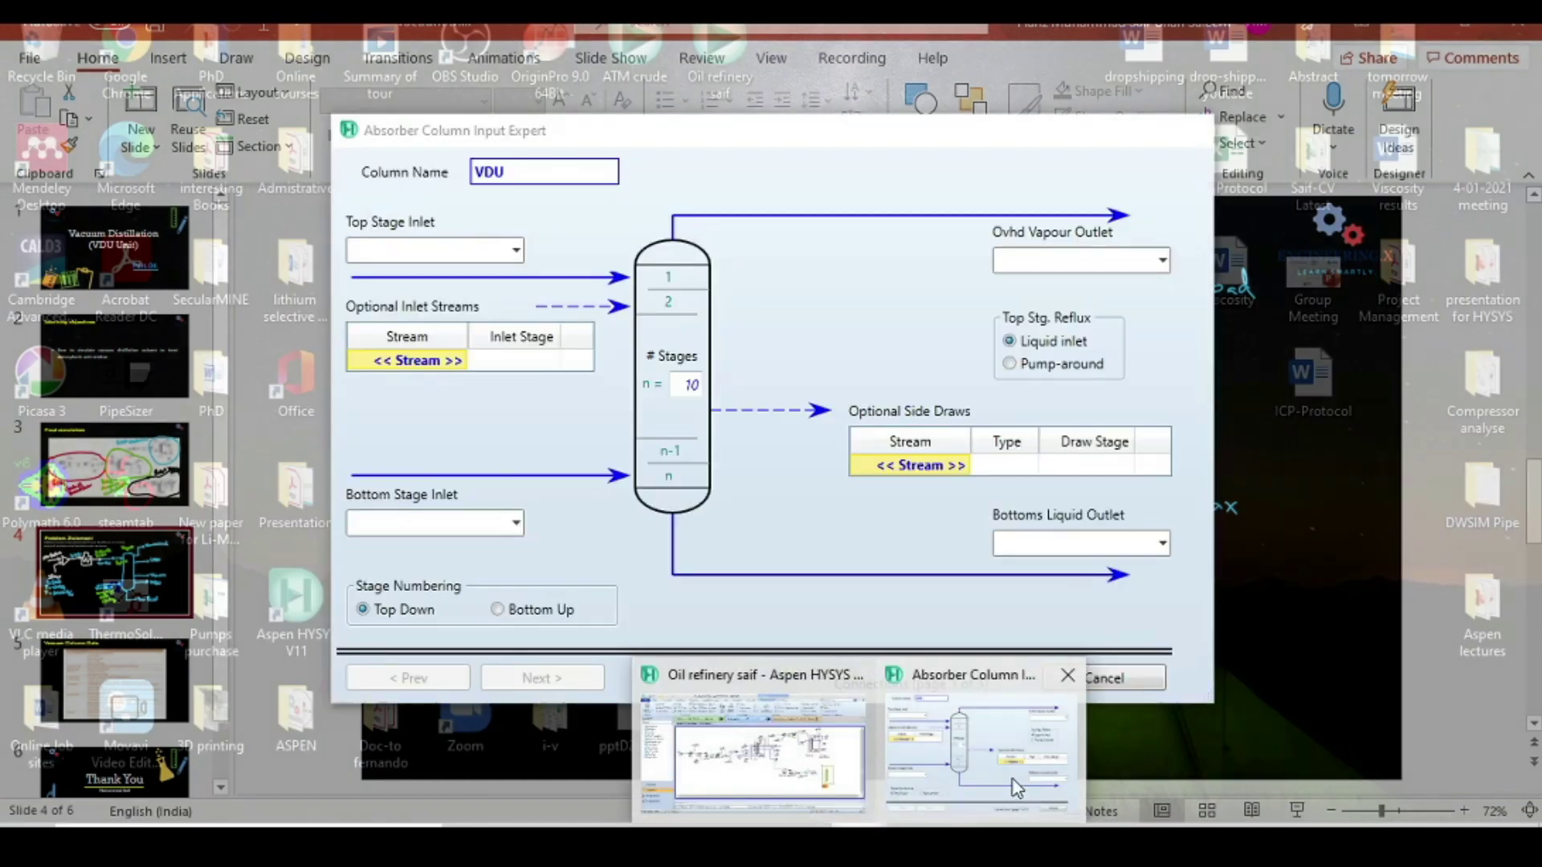
left_click(980, 731)
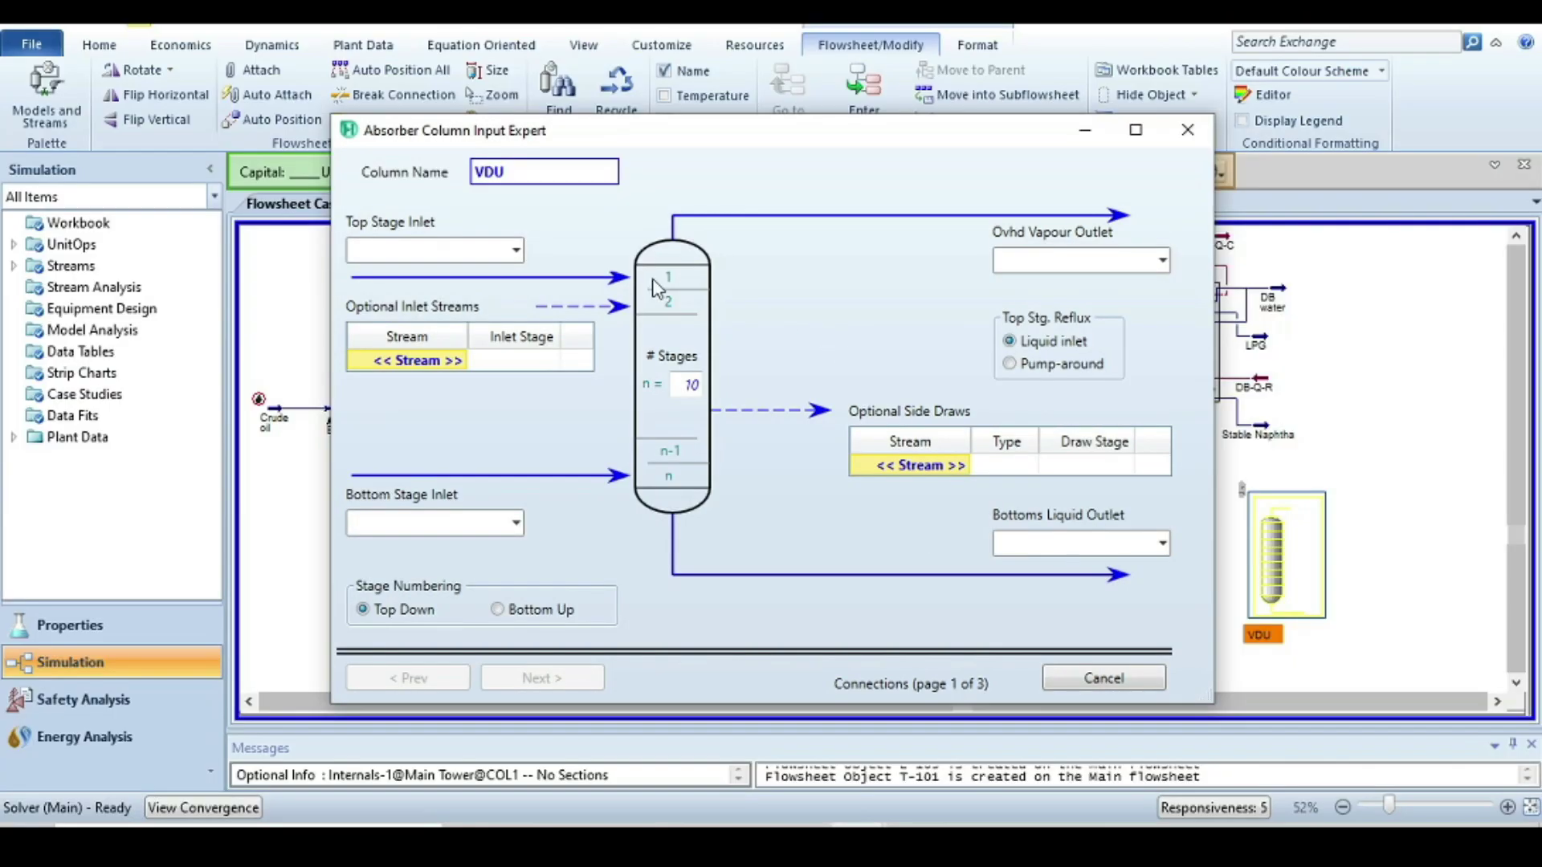
left_click(699, 384)
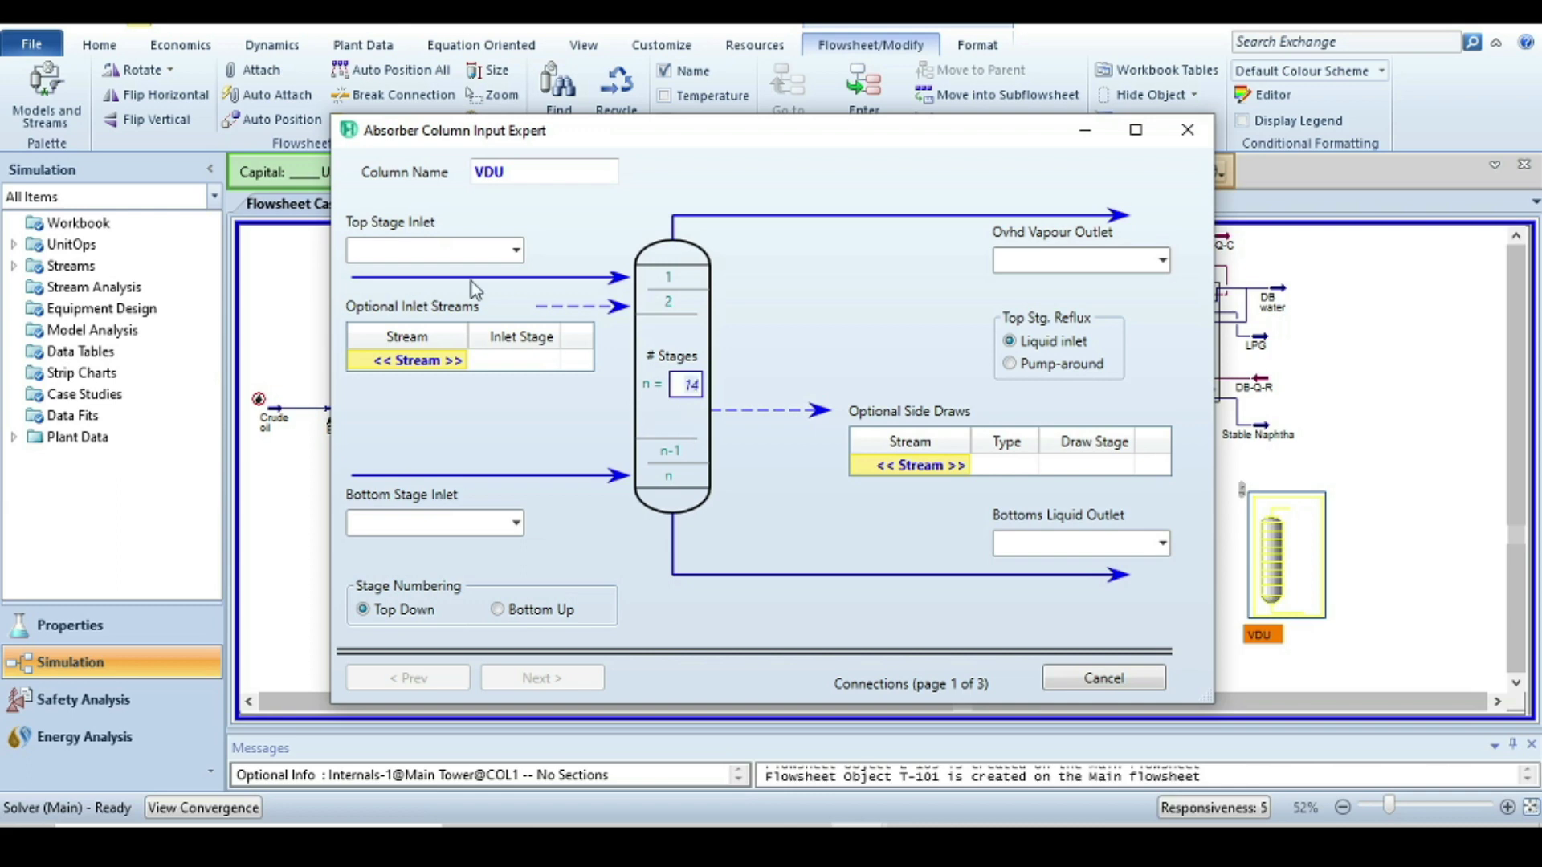
Connect VDU Feed as an inlet stream at stage 12 and VDU Steam as the bottom stage inlet.
left_click(456, 361)
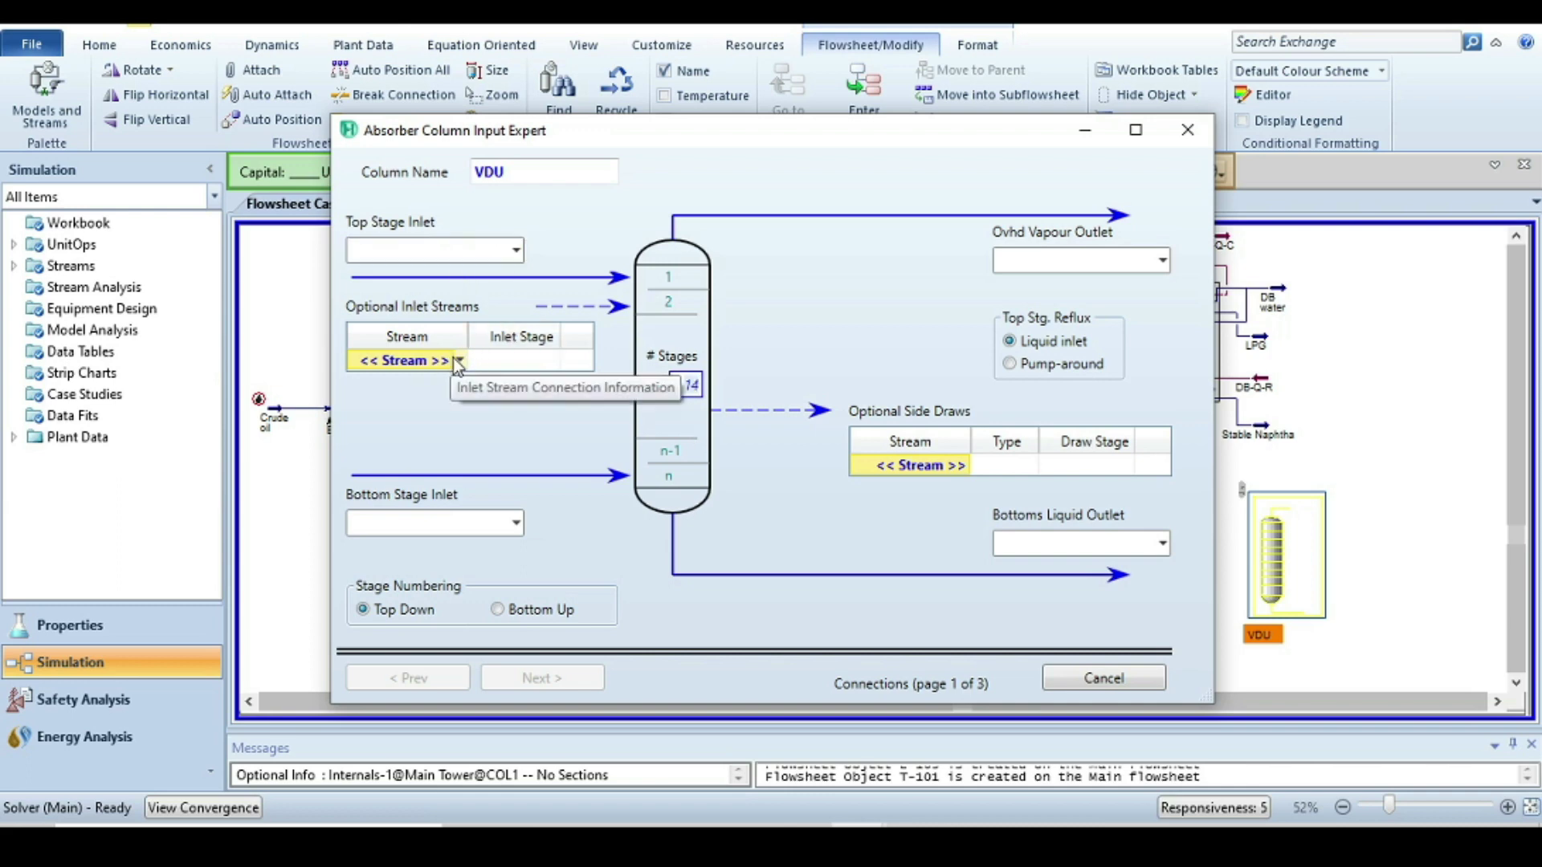
left_click(459, 363)
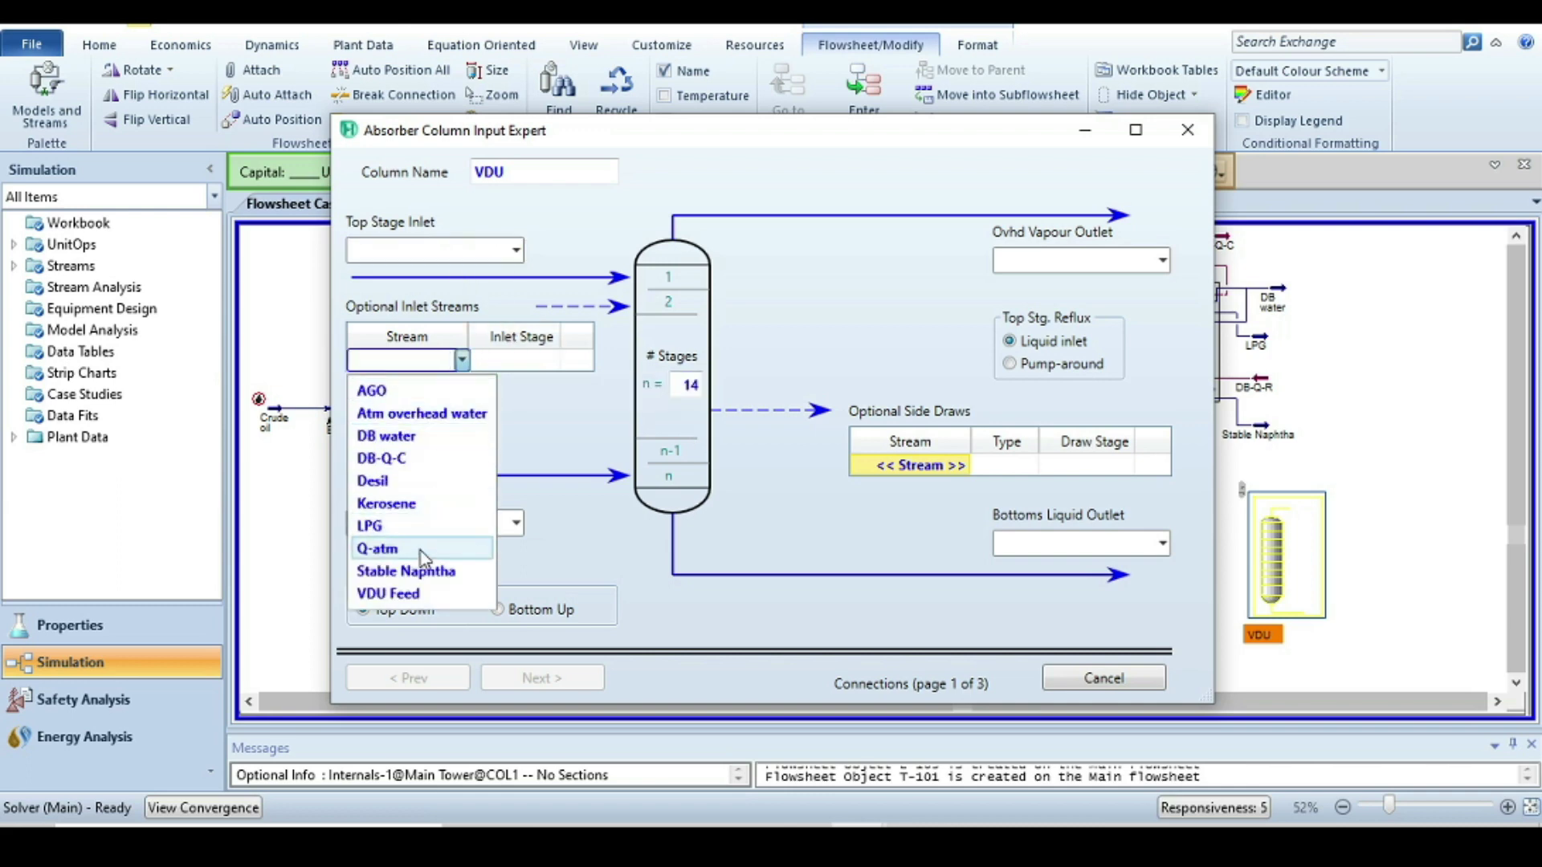
left_click(422, 594)
left_click(556, 363)
left_click(554, 361)
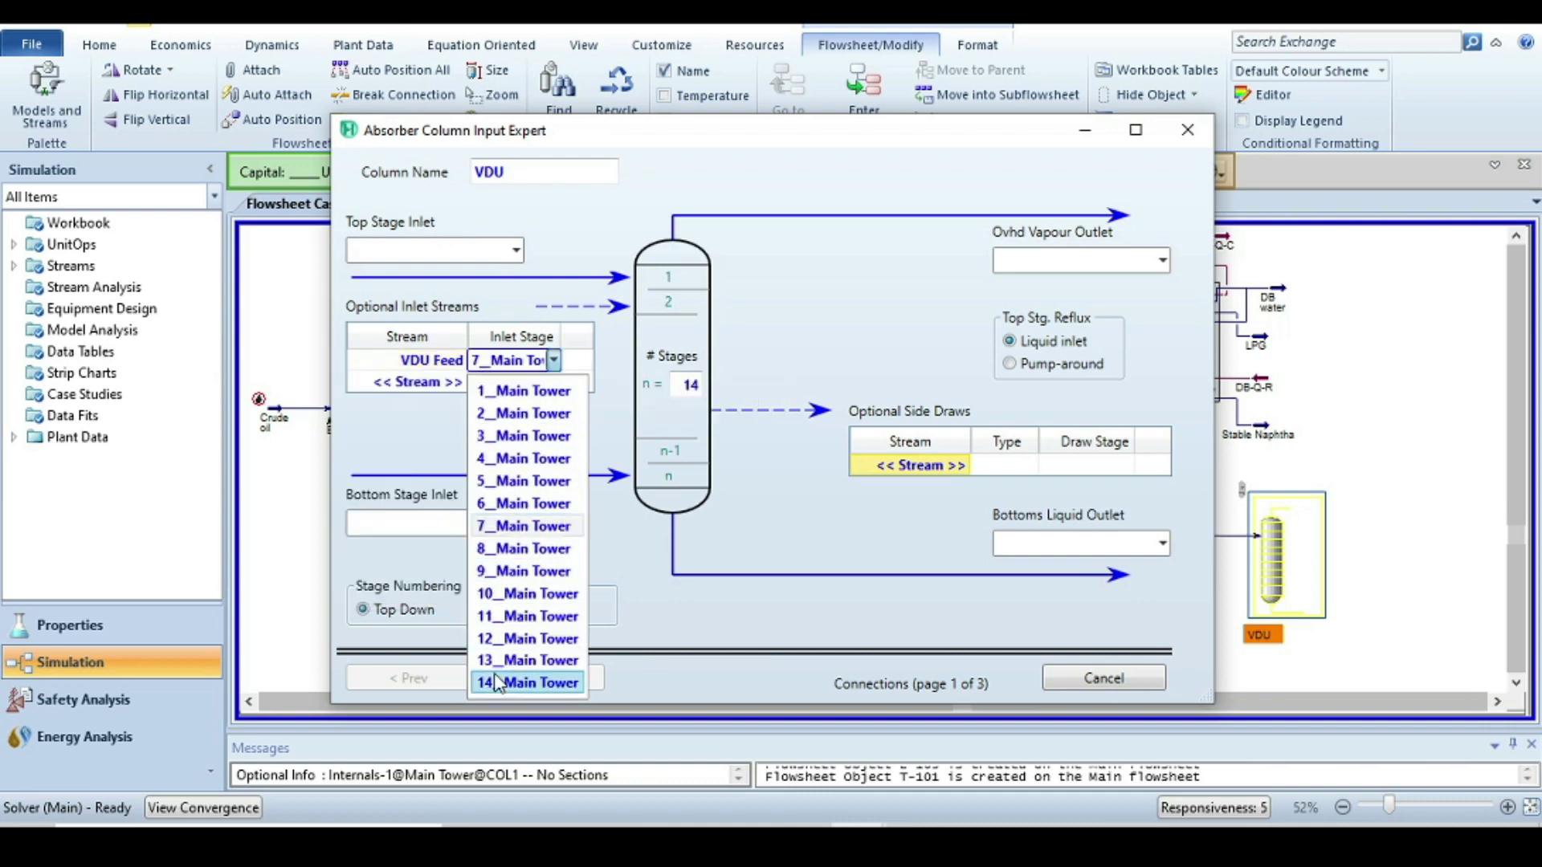
left_click(510, 640)
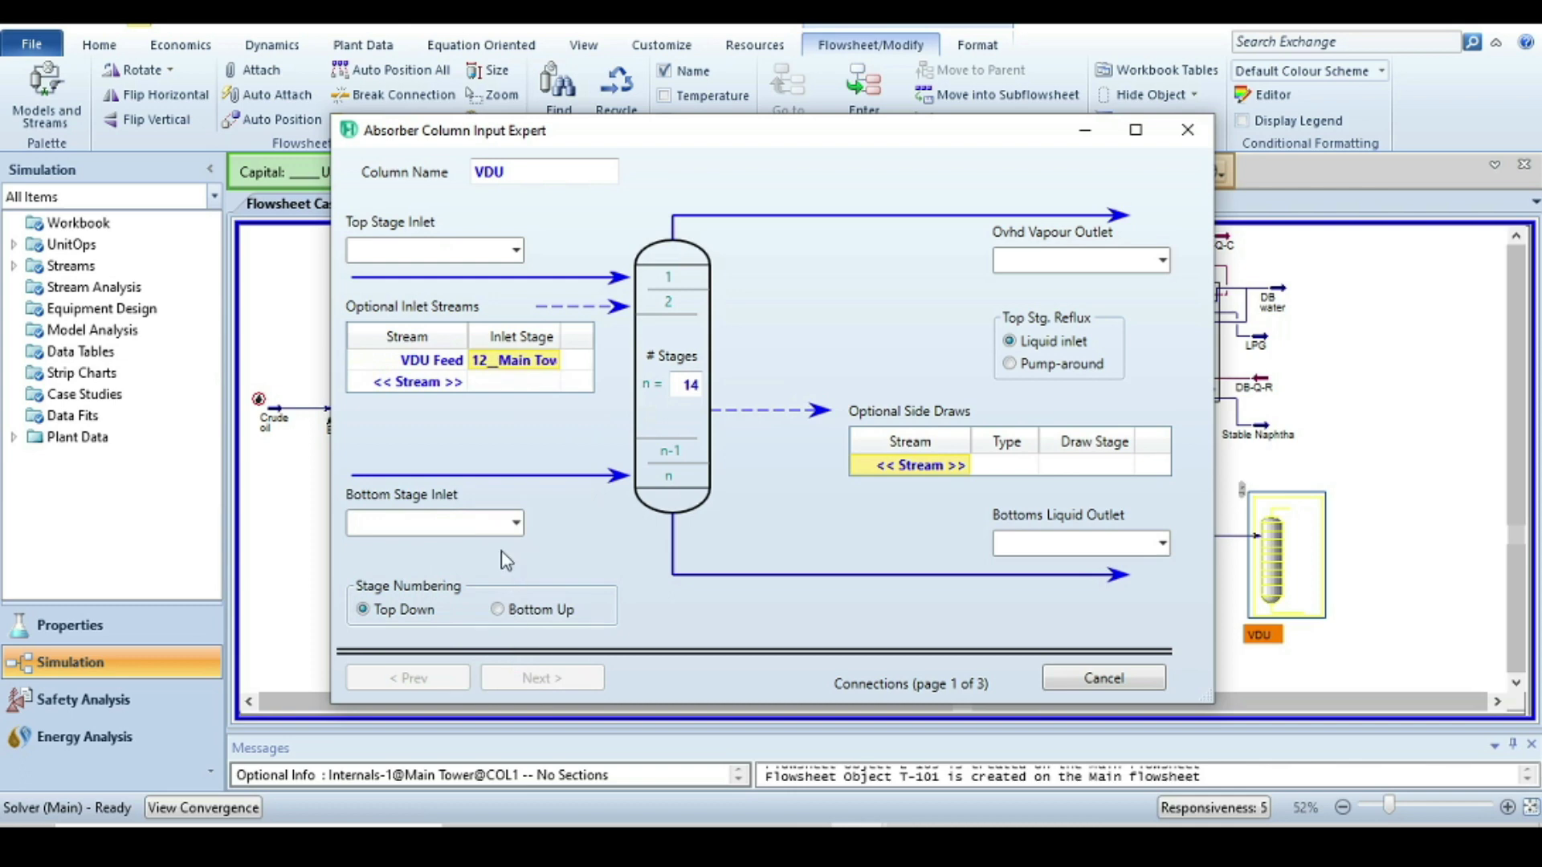
left_click(396, 523)
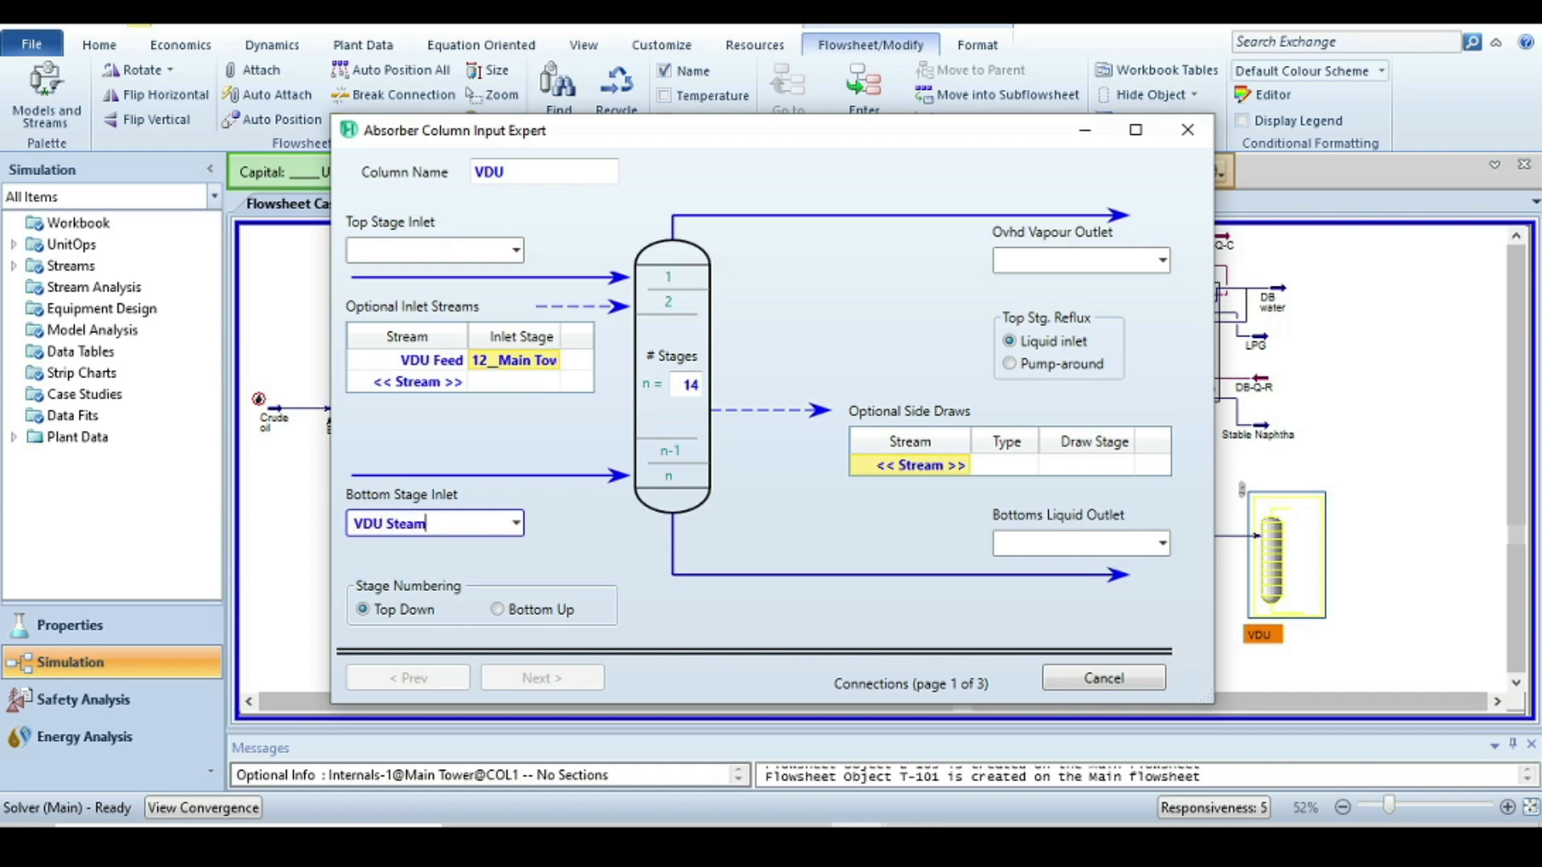
key("Return")
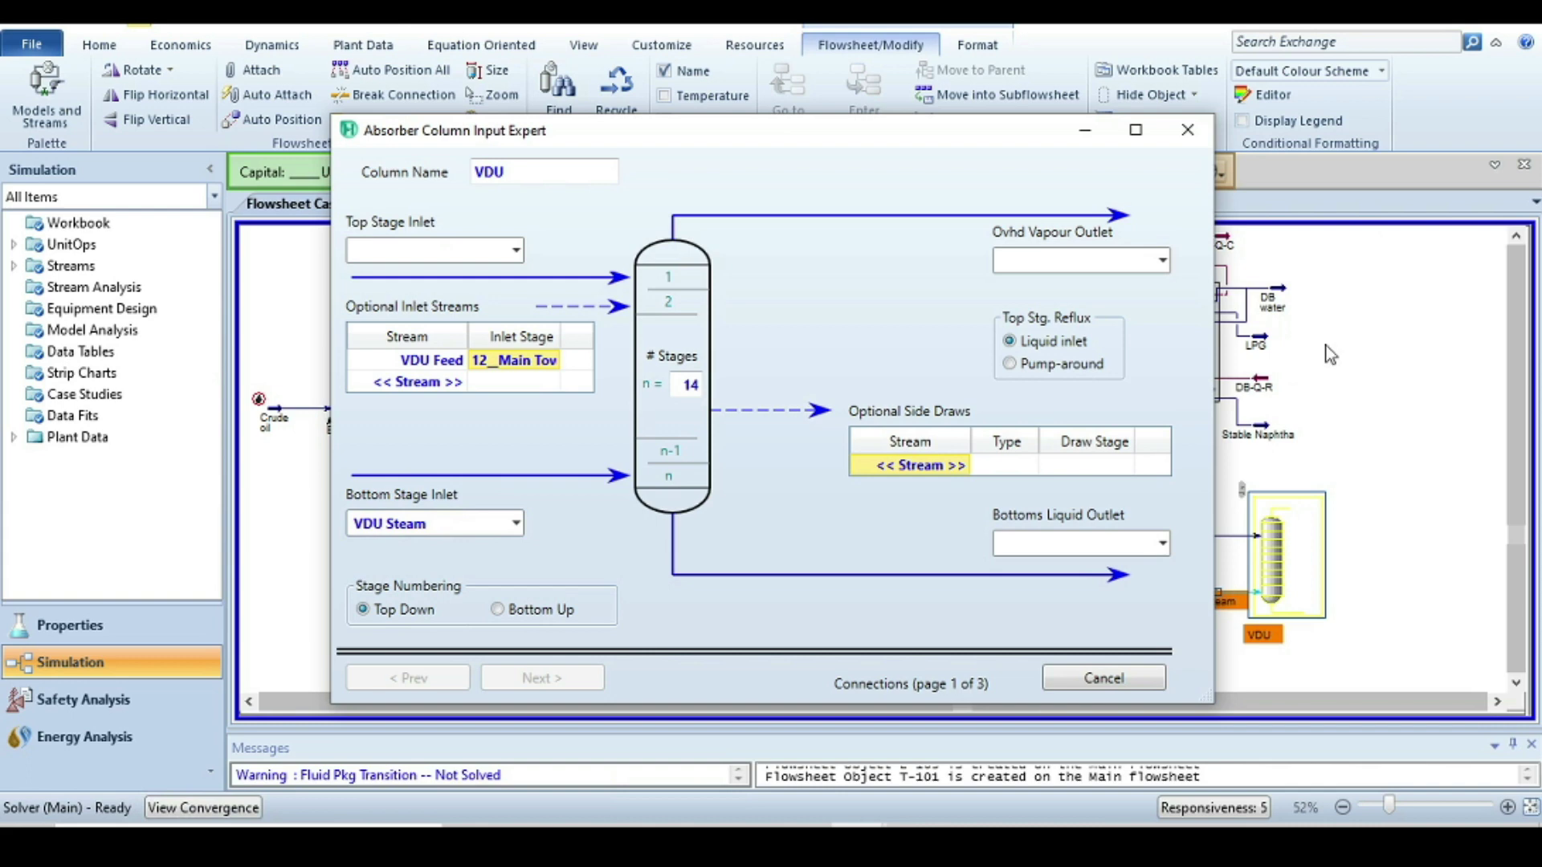
Set the overhead vapour outlet to Overhead Pro and the top stage reflux to a pump-around drawn from stage 4.
left_click(1029, 252)
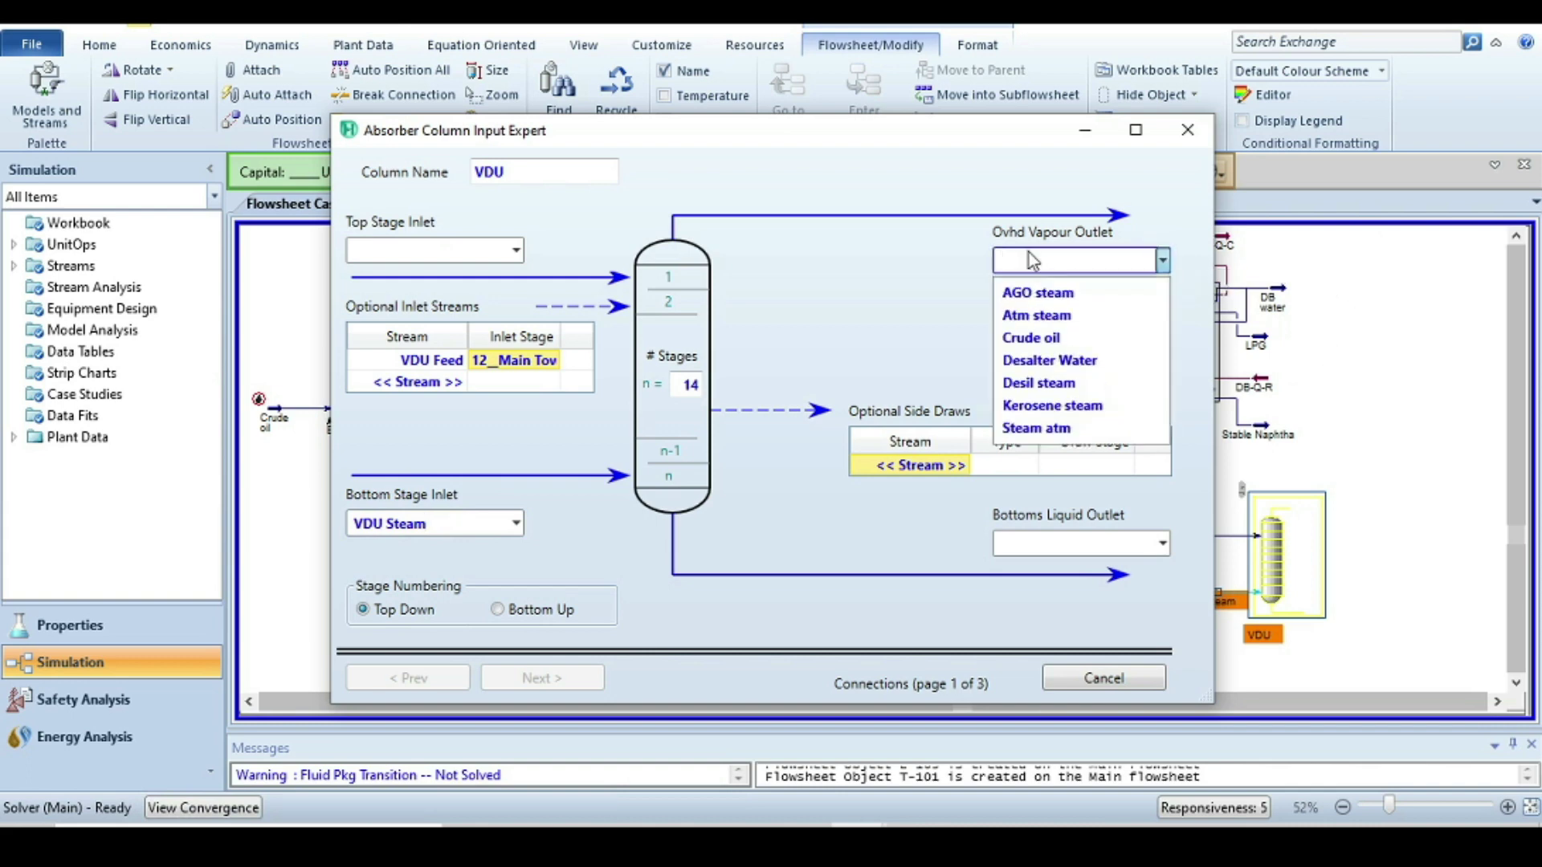
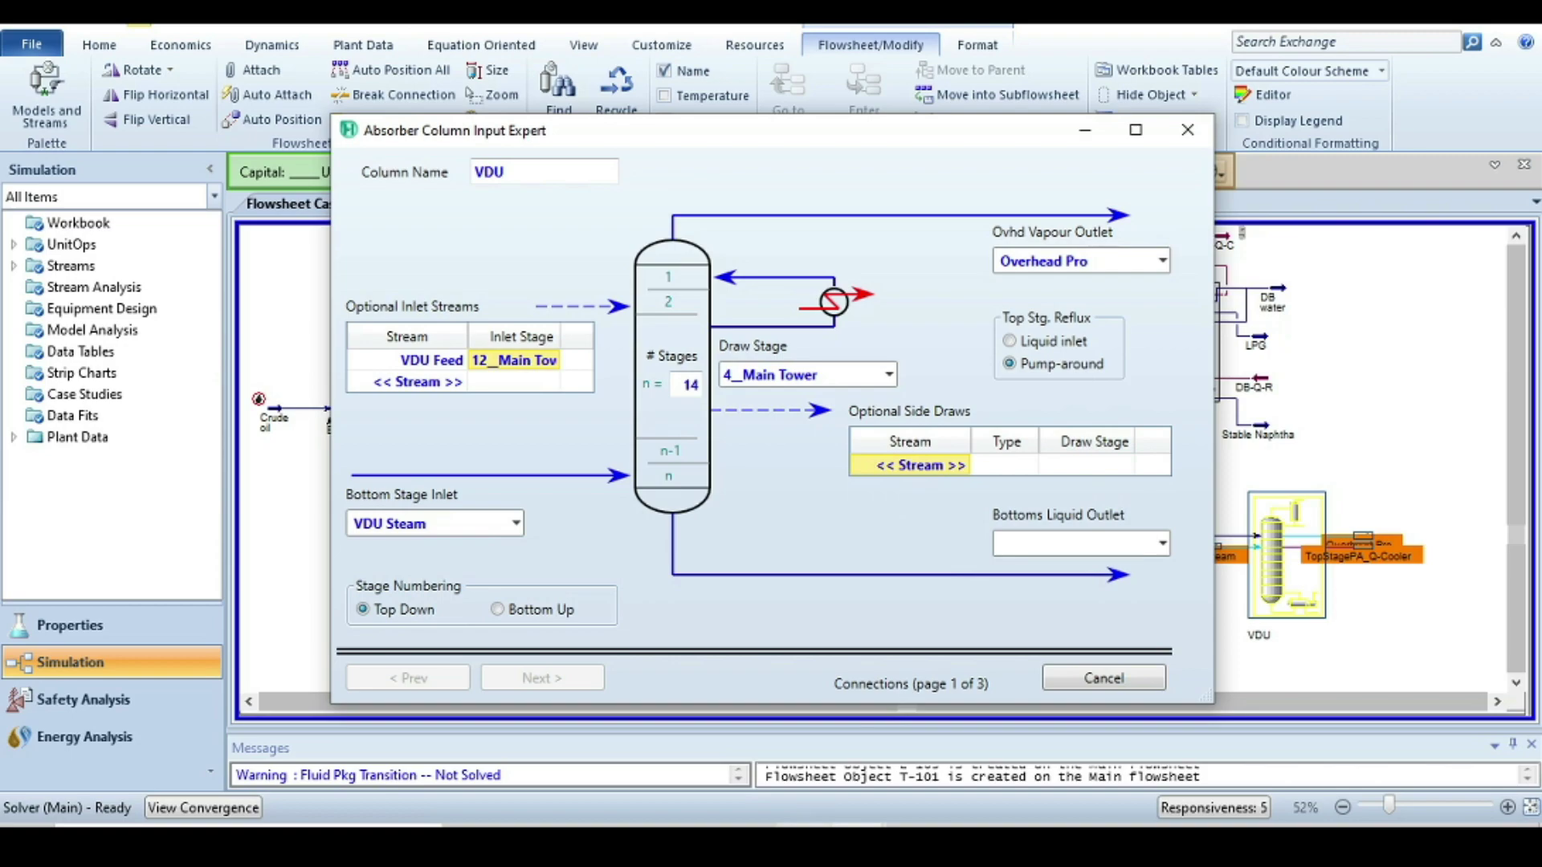
key("alt+Tab")
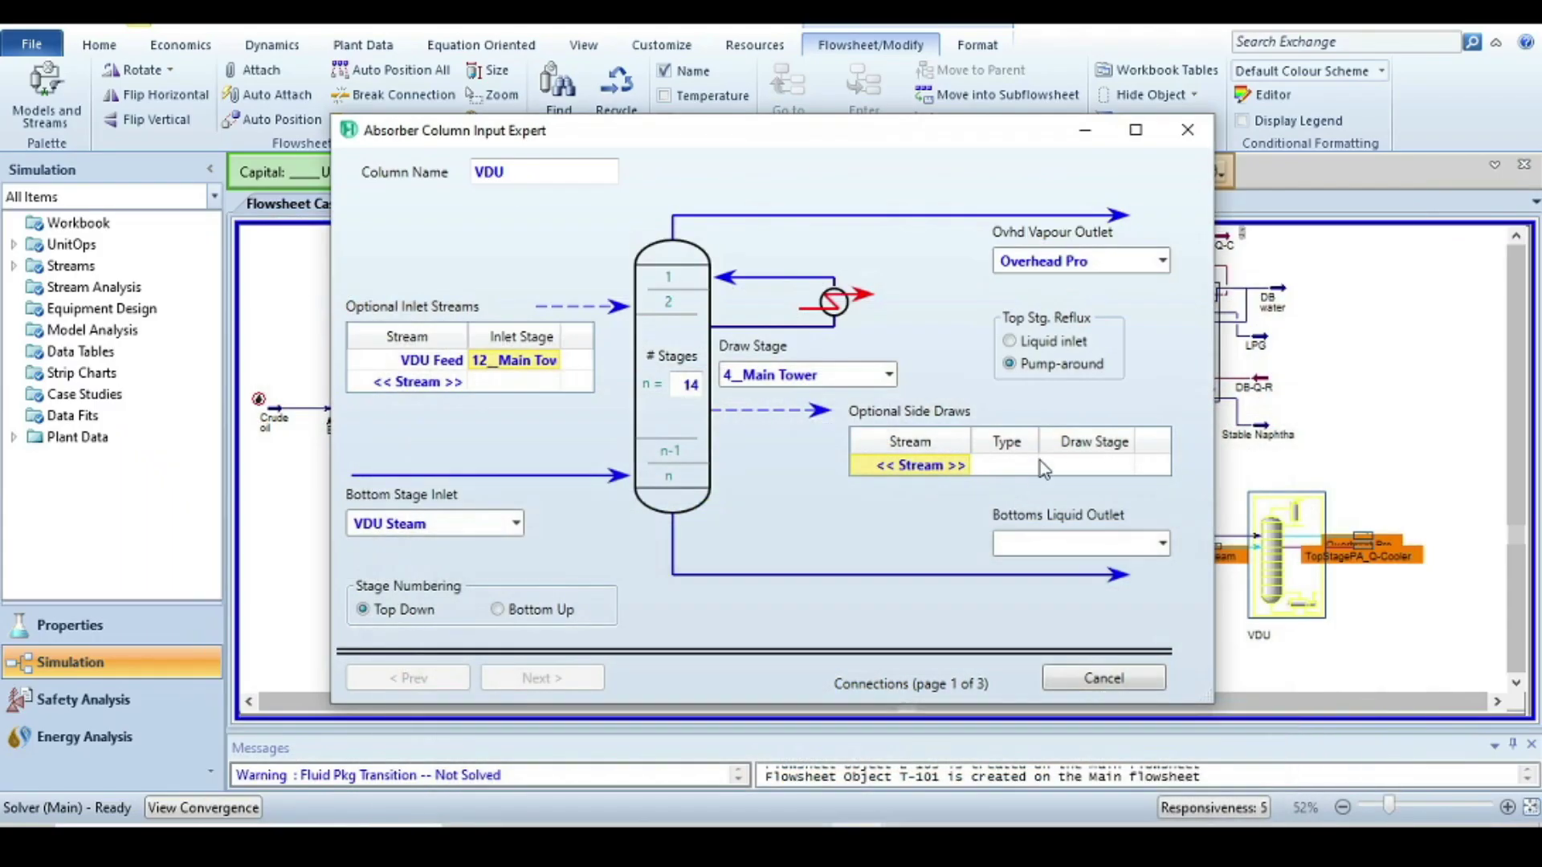
Add LVGO and HVGO as side draw streams of the VDU column.
left_click(912, 467)
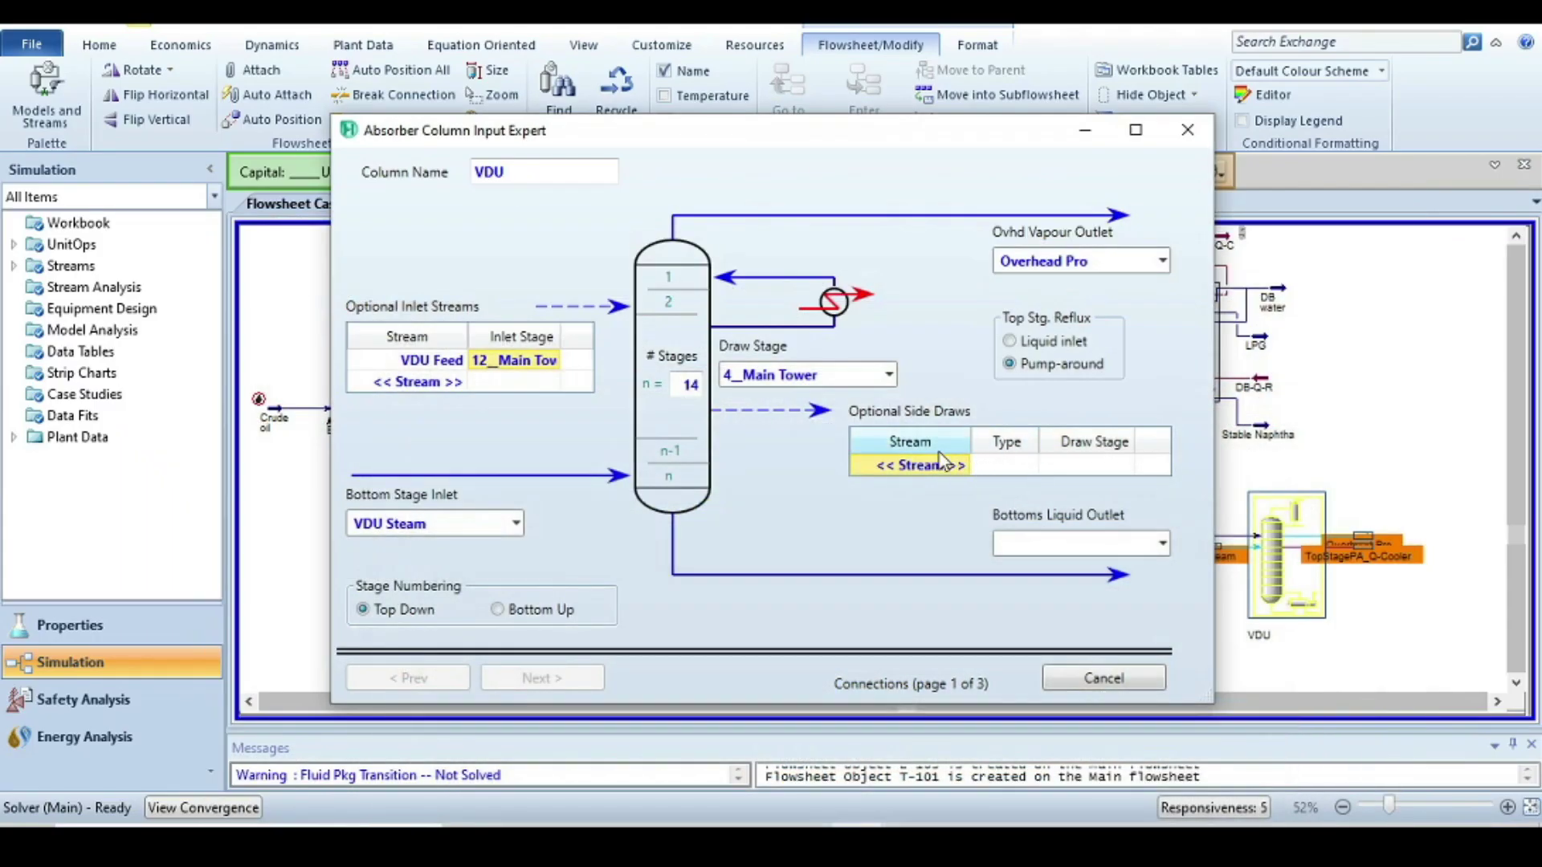
left_click(914, 468)
type("L")
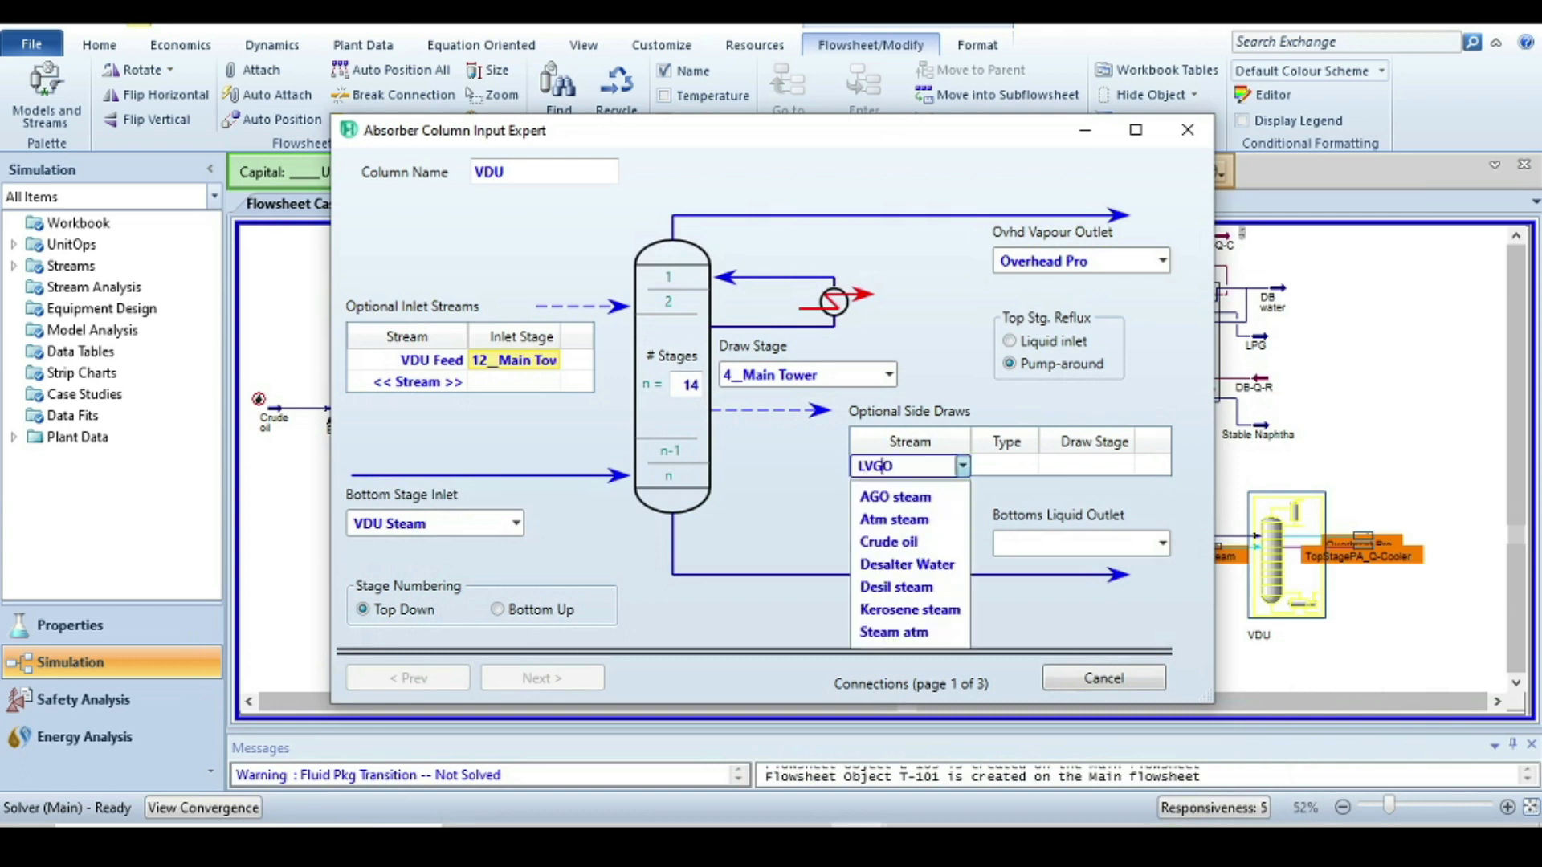
type("VGO")
key("Return")
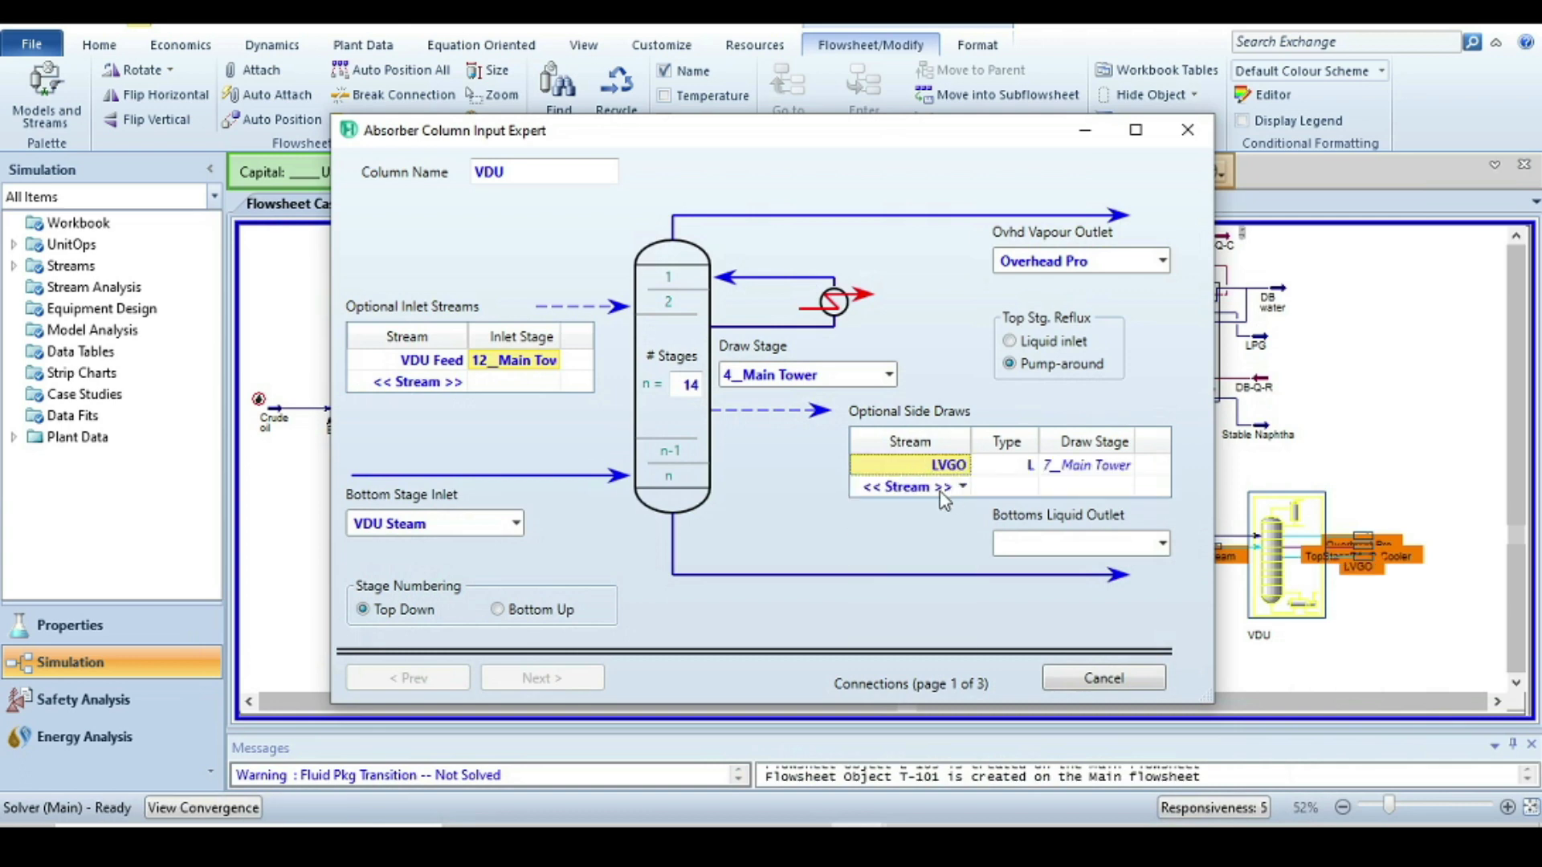
left_click(920, 485)
type("H")
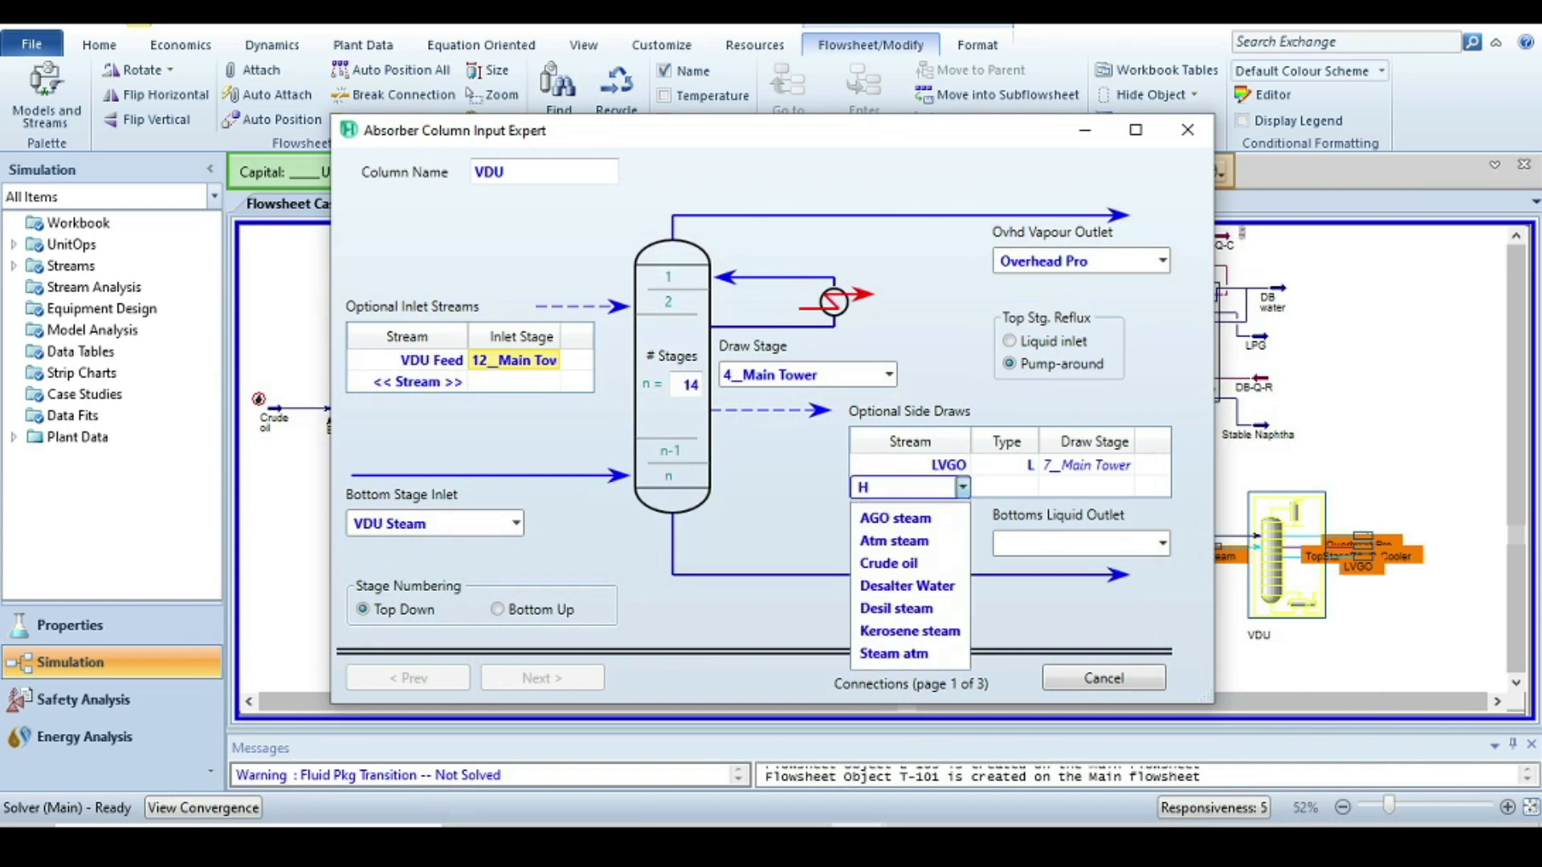
type("VGO")
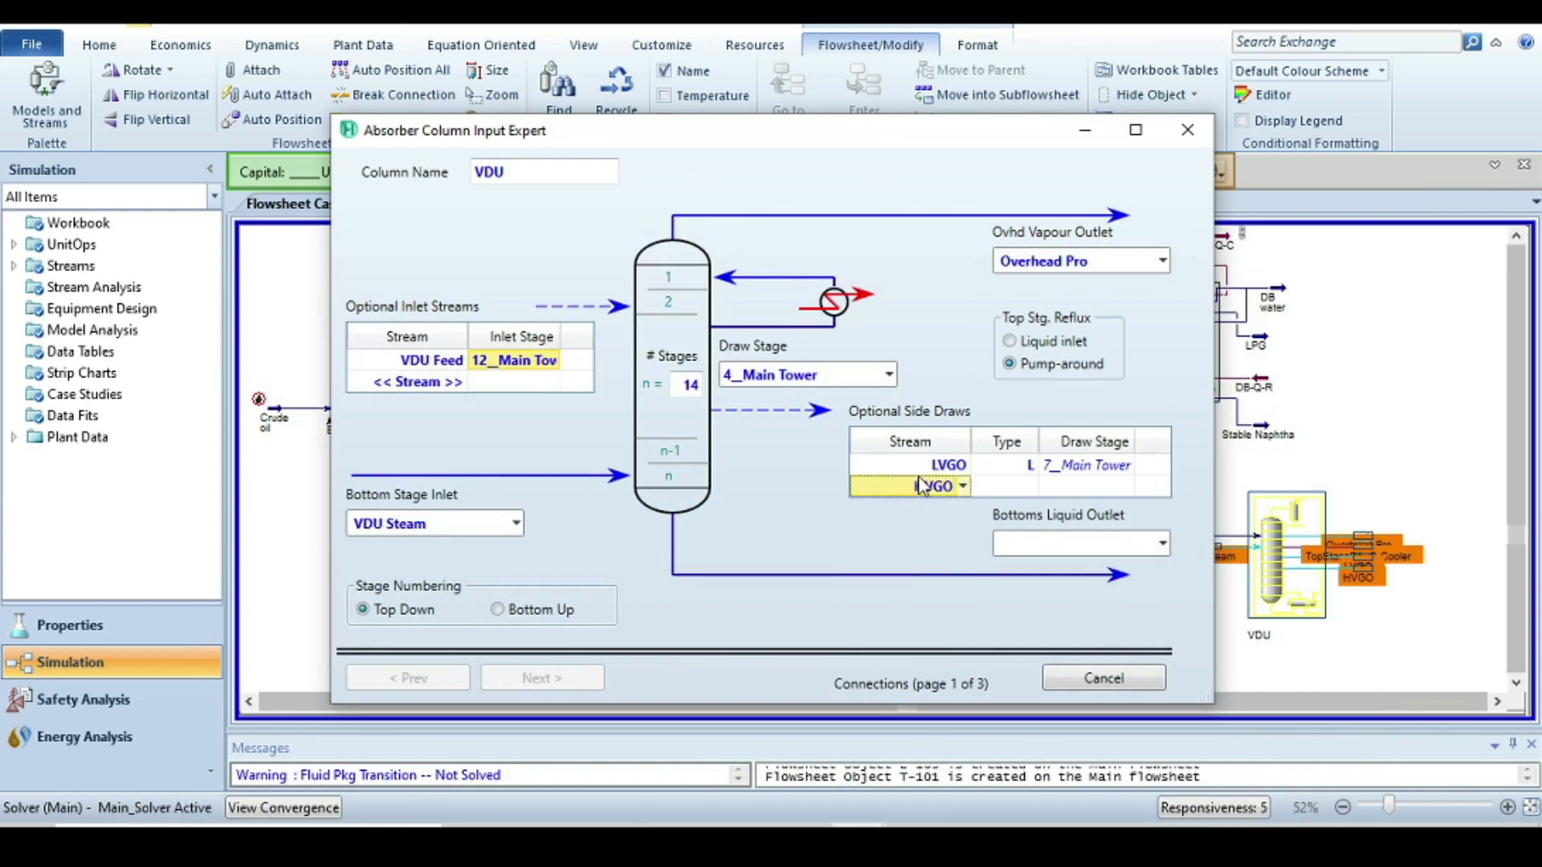
key("Return")
Add Slop Wax as a third side draw stream of the VDU column.
left_click(1161, 488)
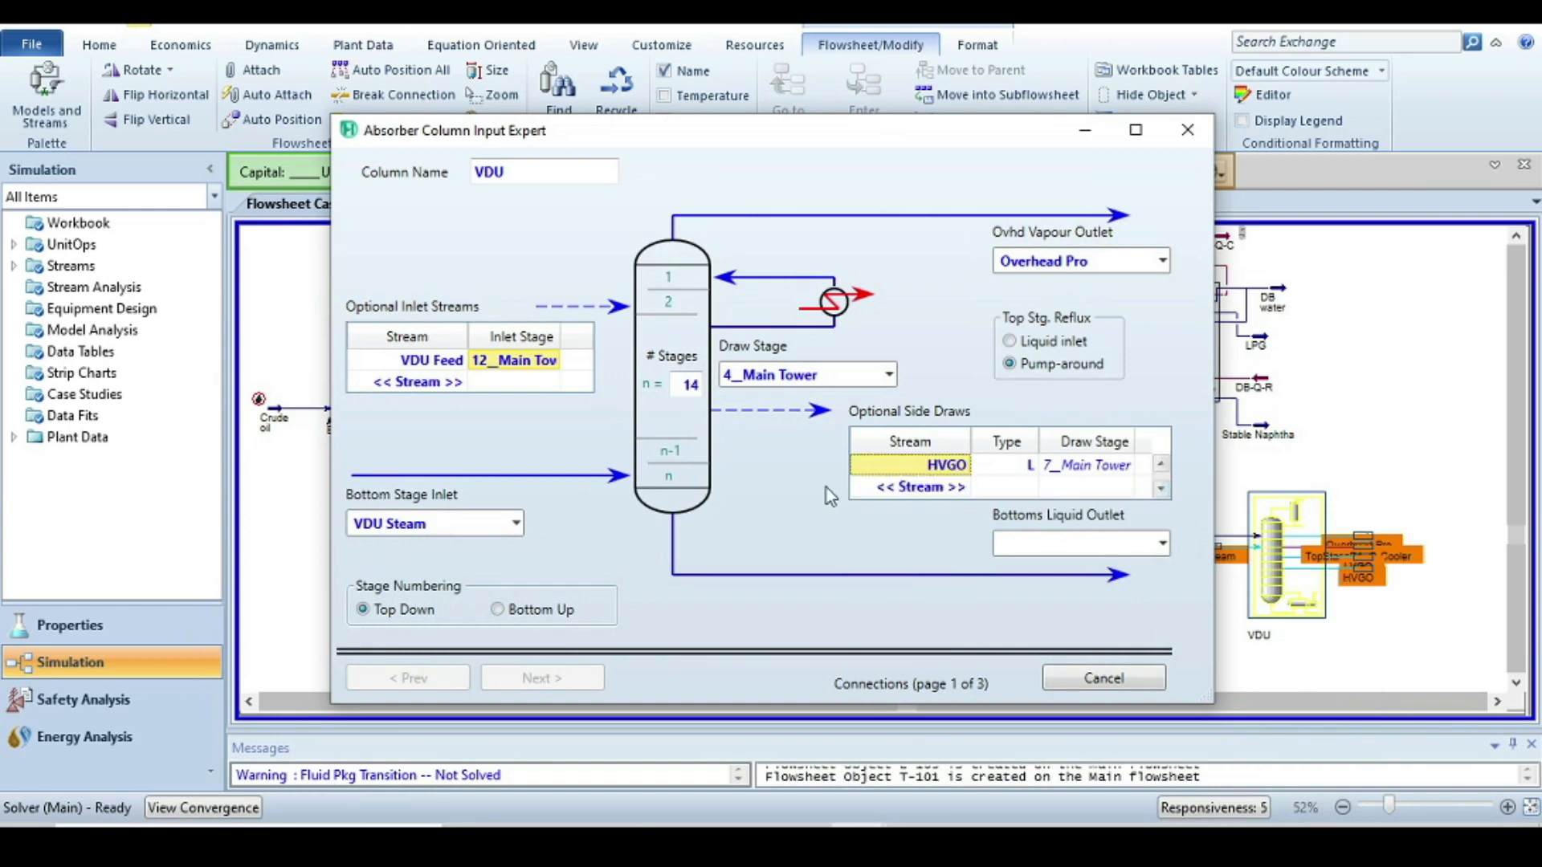
left_click(910, 489)
type("Steam atm")
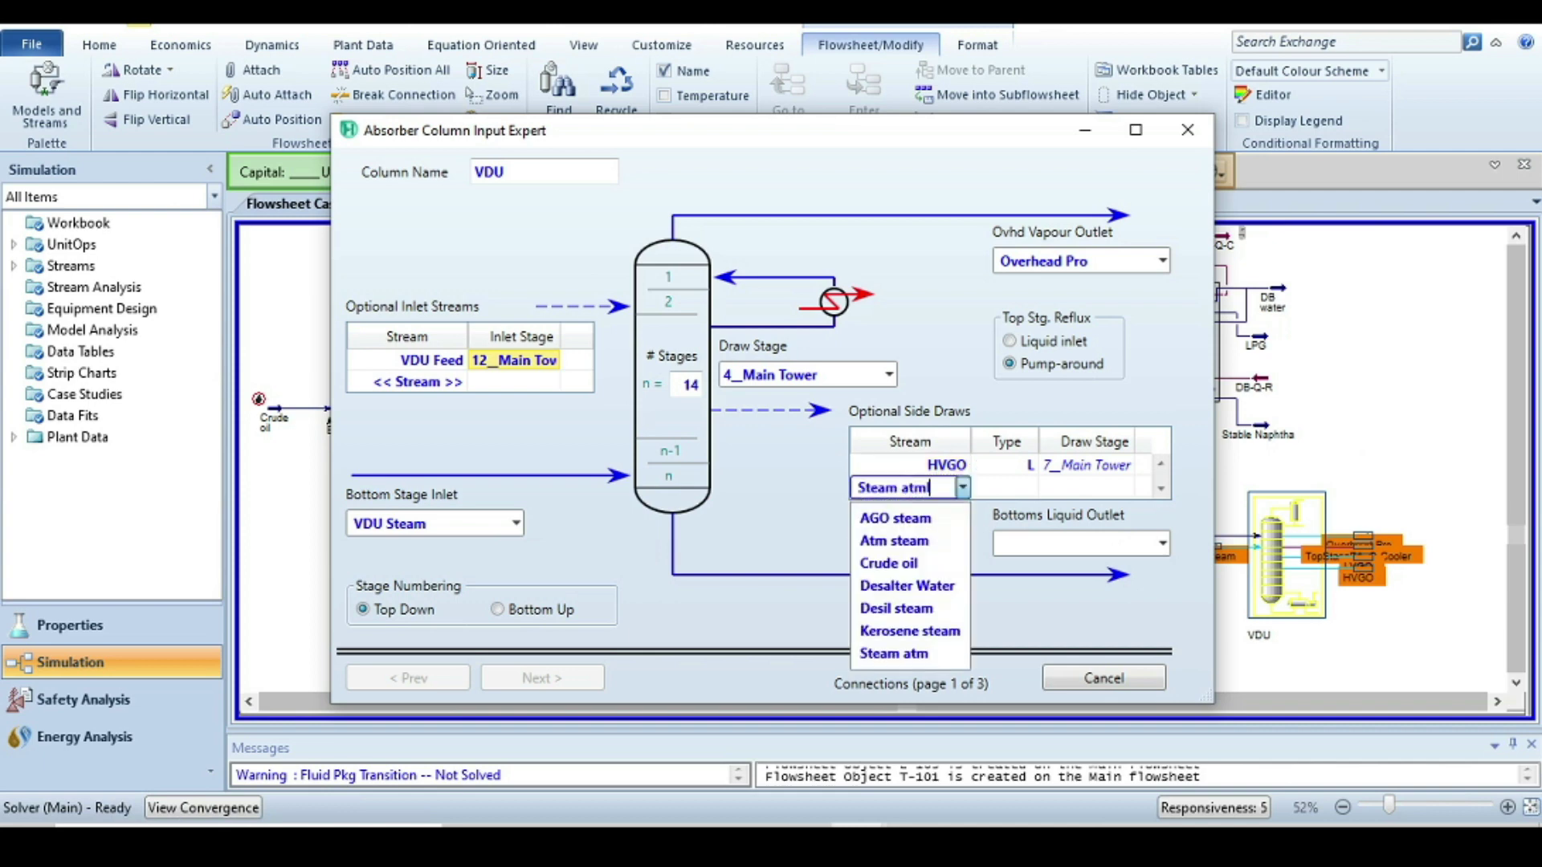
key("BackSpace")
key("BackSpace")
key("BackSpace")
key("BackSpace")
key("BackSpace")
key("BackSpace")
key("BackSpace")
key("BackSpace")
key("BackSpace")
key("BackSpace")
key("BackSpace")
key("BackSpace")
type("Slop Wax")
key("Return")
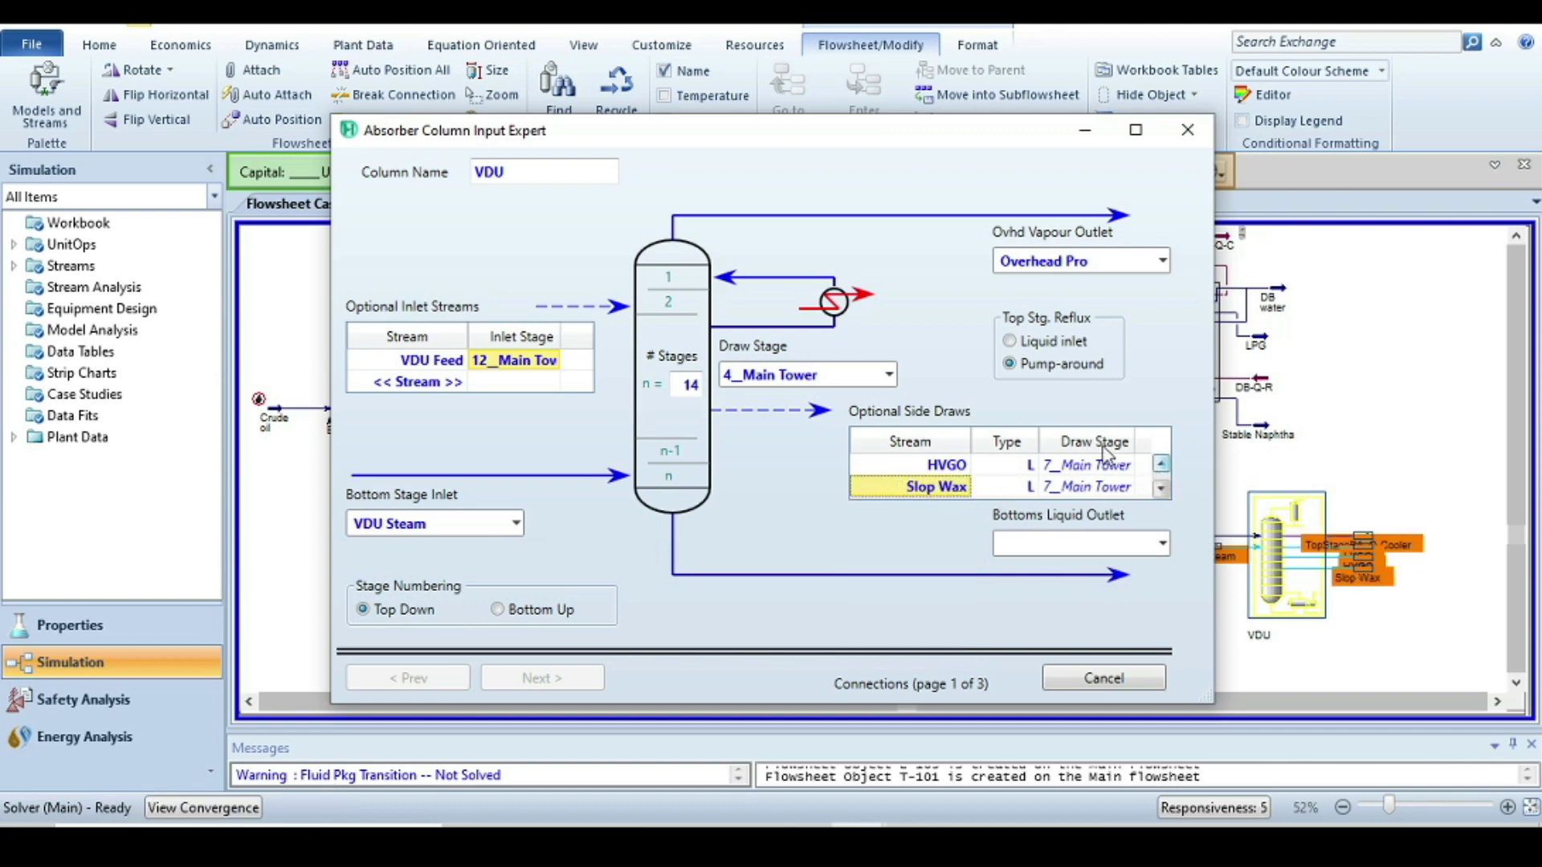
Consult the Vacuum Column Data slide and set the side draw stages to 4 for LVGO, 8 for HVGO and 11 for Slop Wax.
left_click(1162, 464)
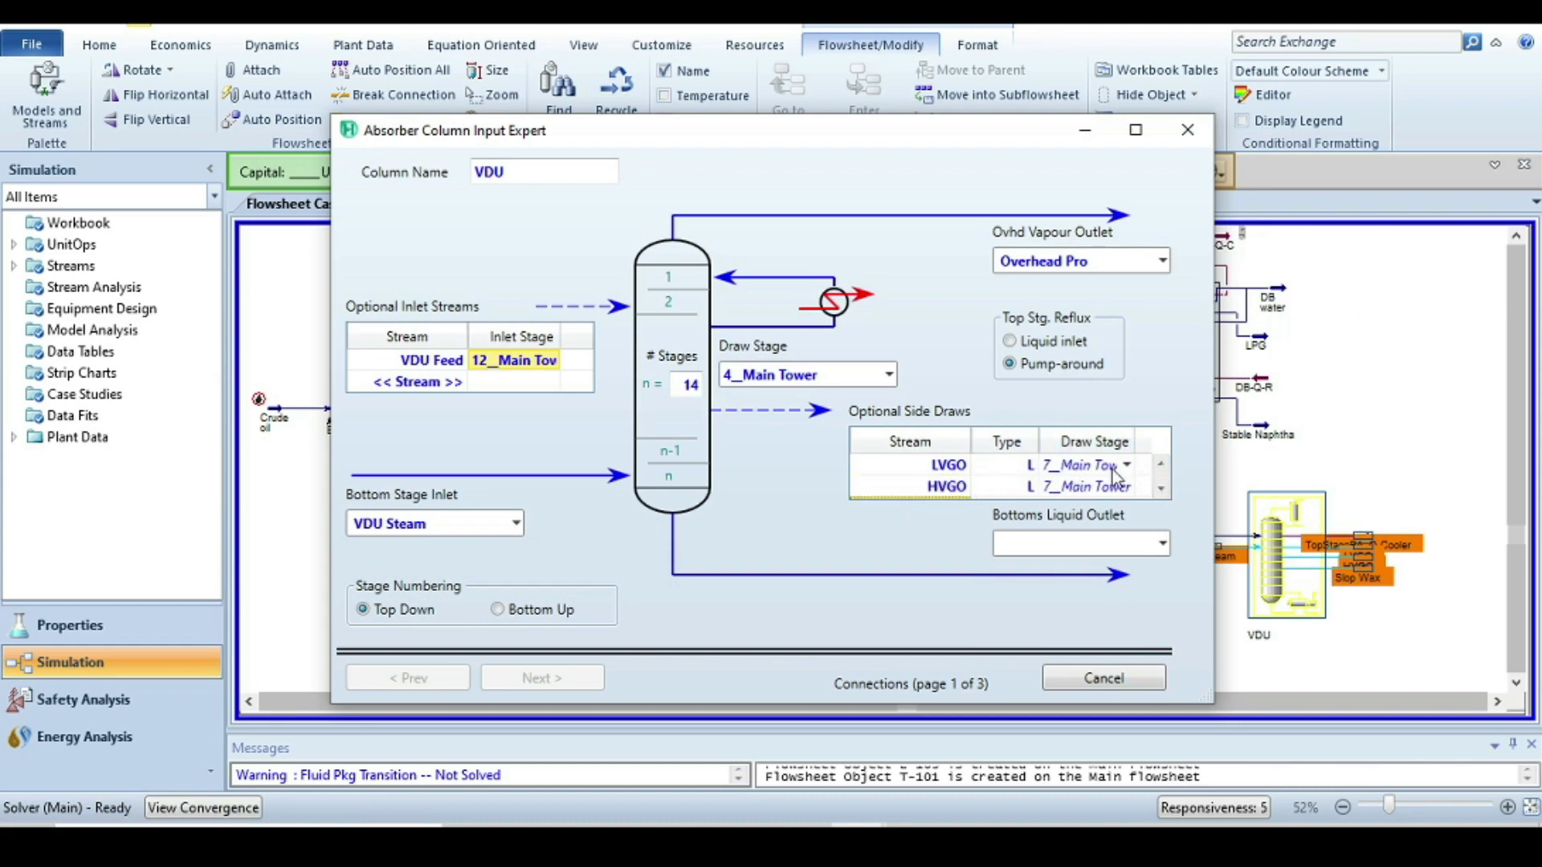
key("alt+Tab")
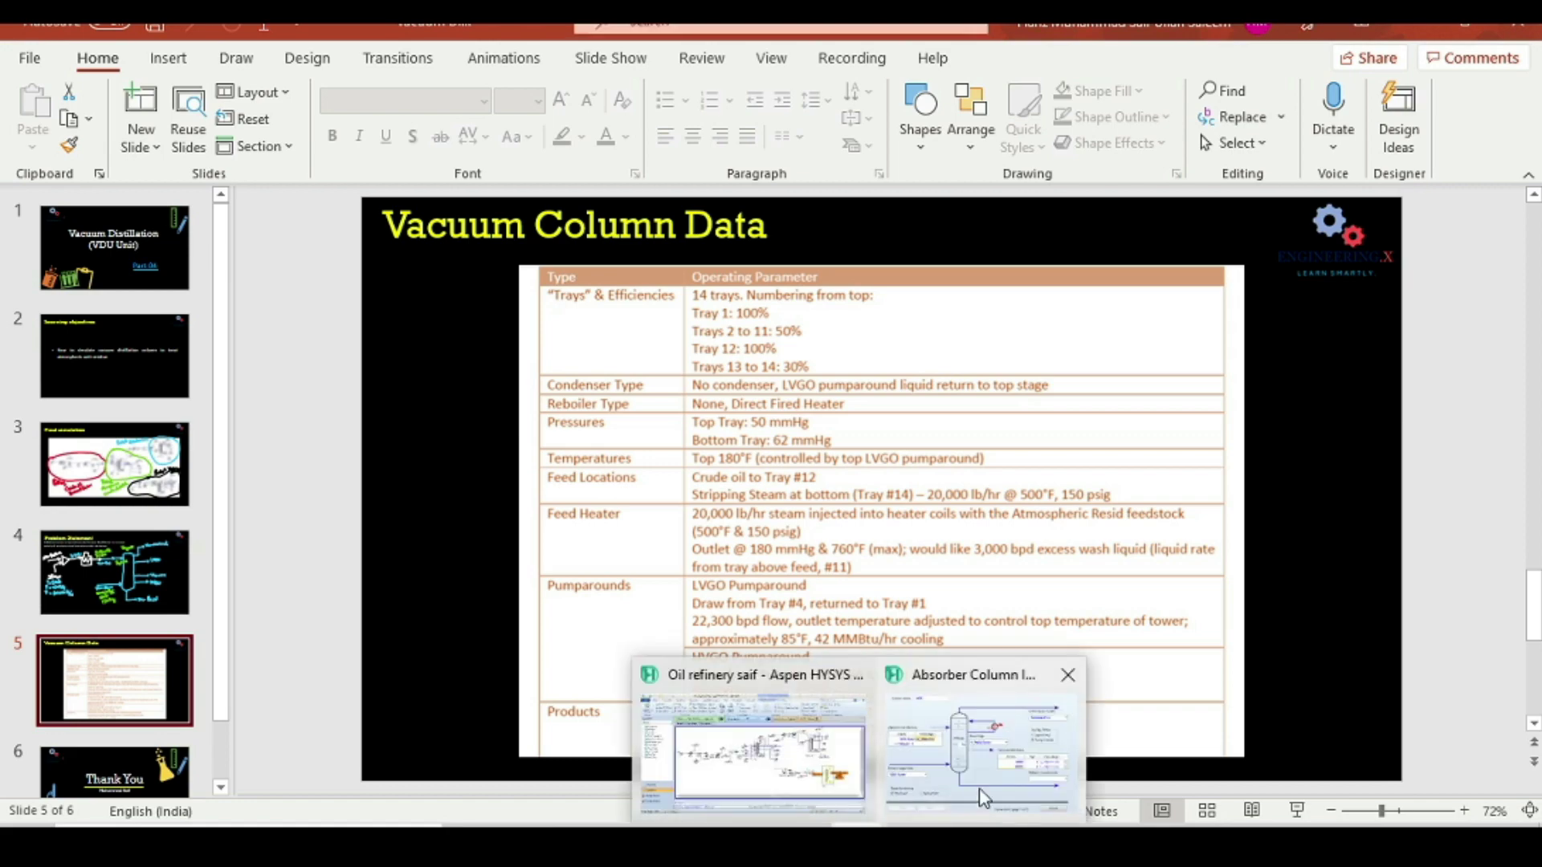
left_click(976, 799)
left_click(1128, 466)
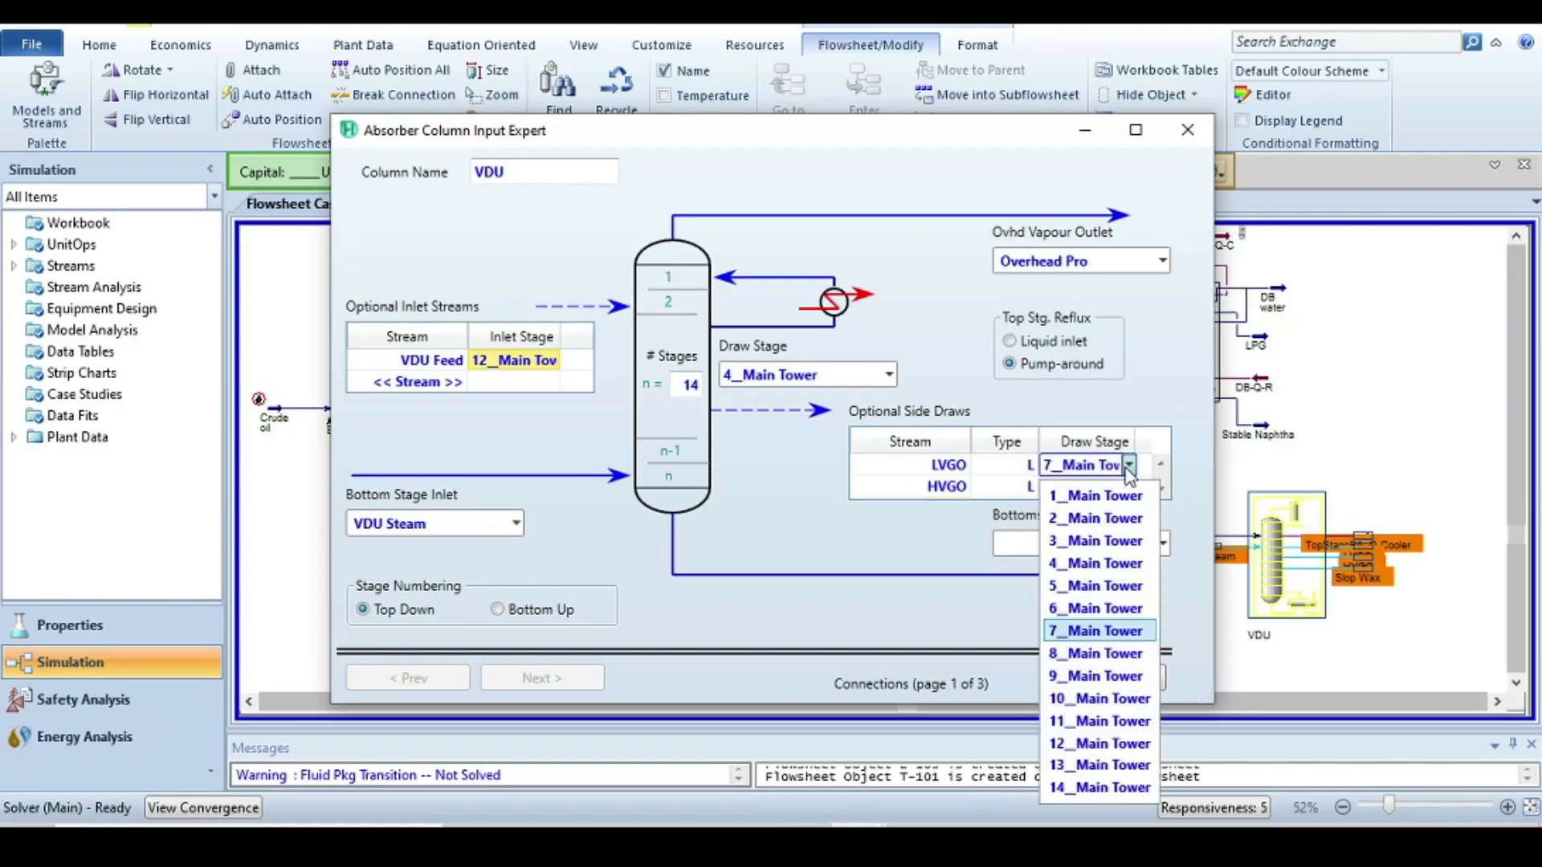
left_click(1100, 564)
left_click(1130, 486)
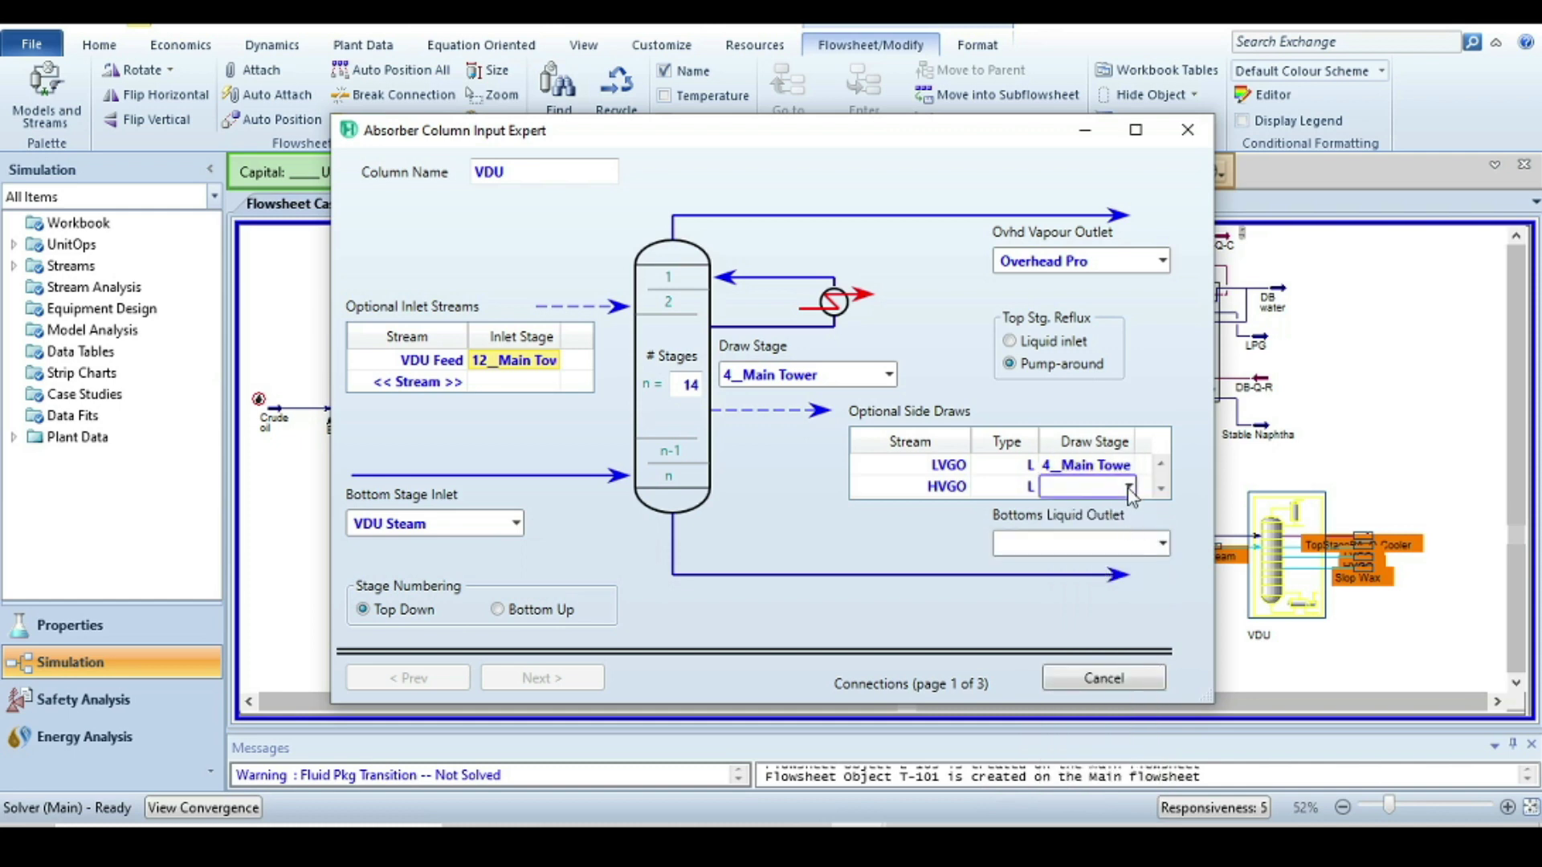
left_click(1100, 652)
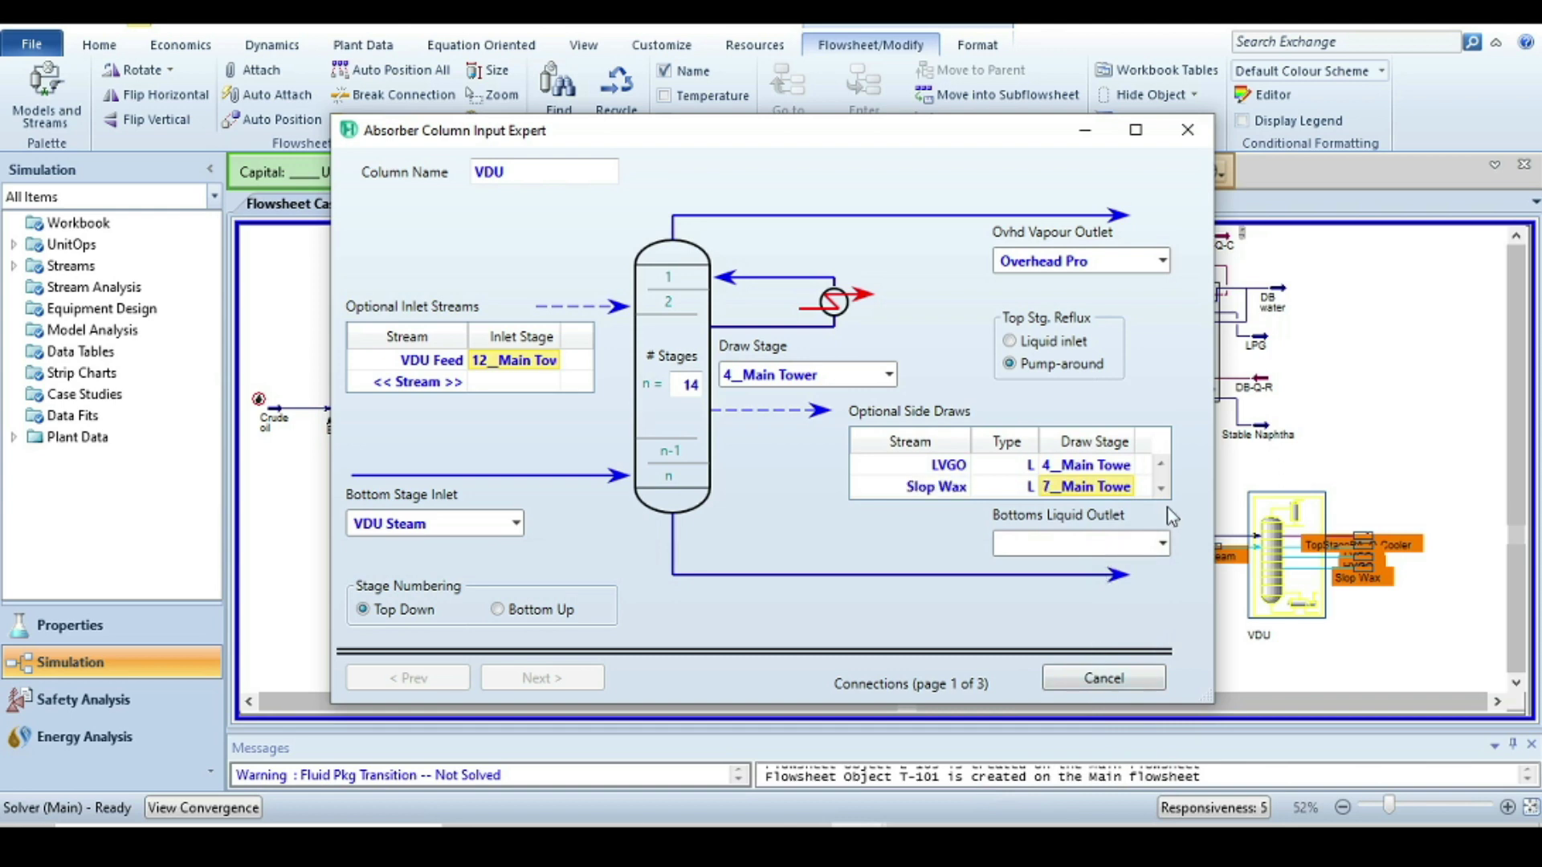
left_click(1127, 488)
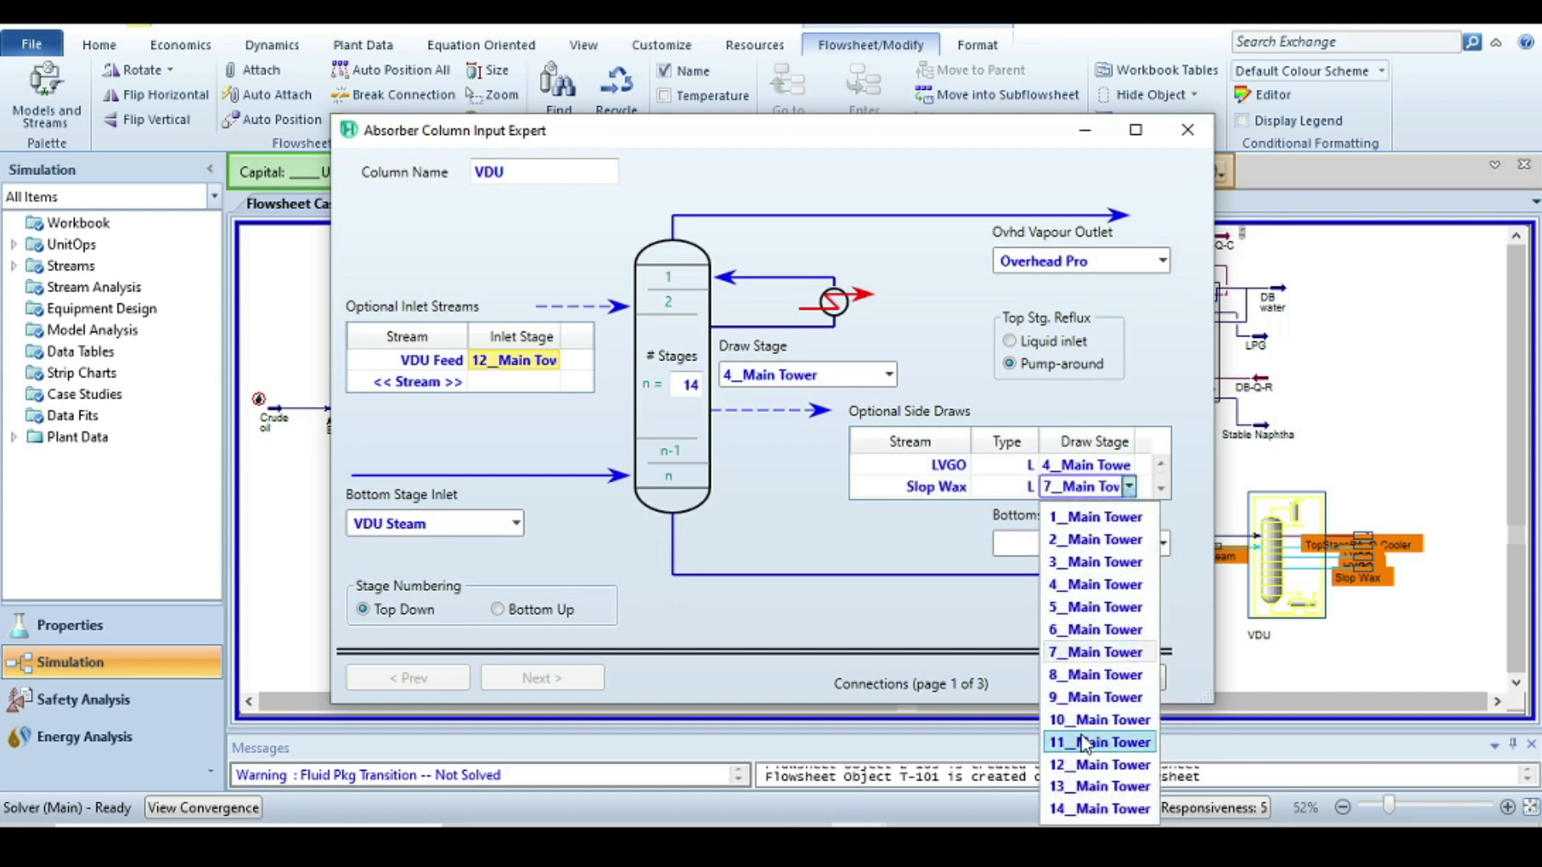
left_click(1085, 743)
left_click(1163, 464)
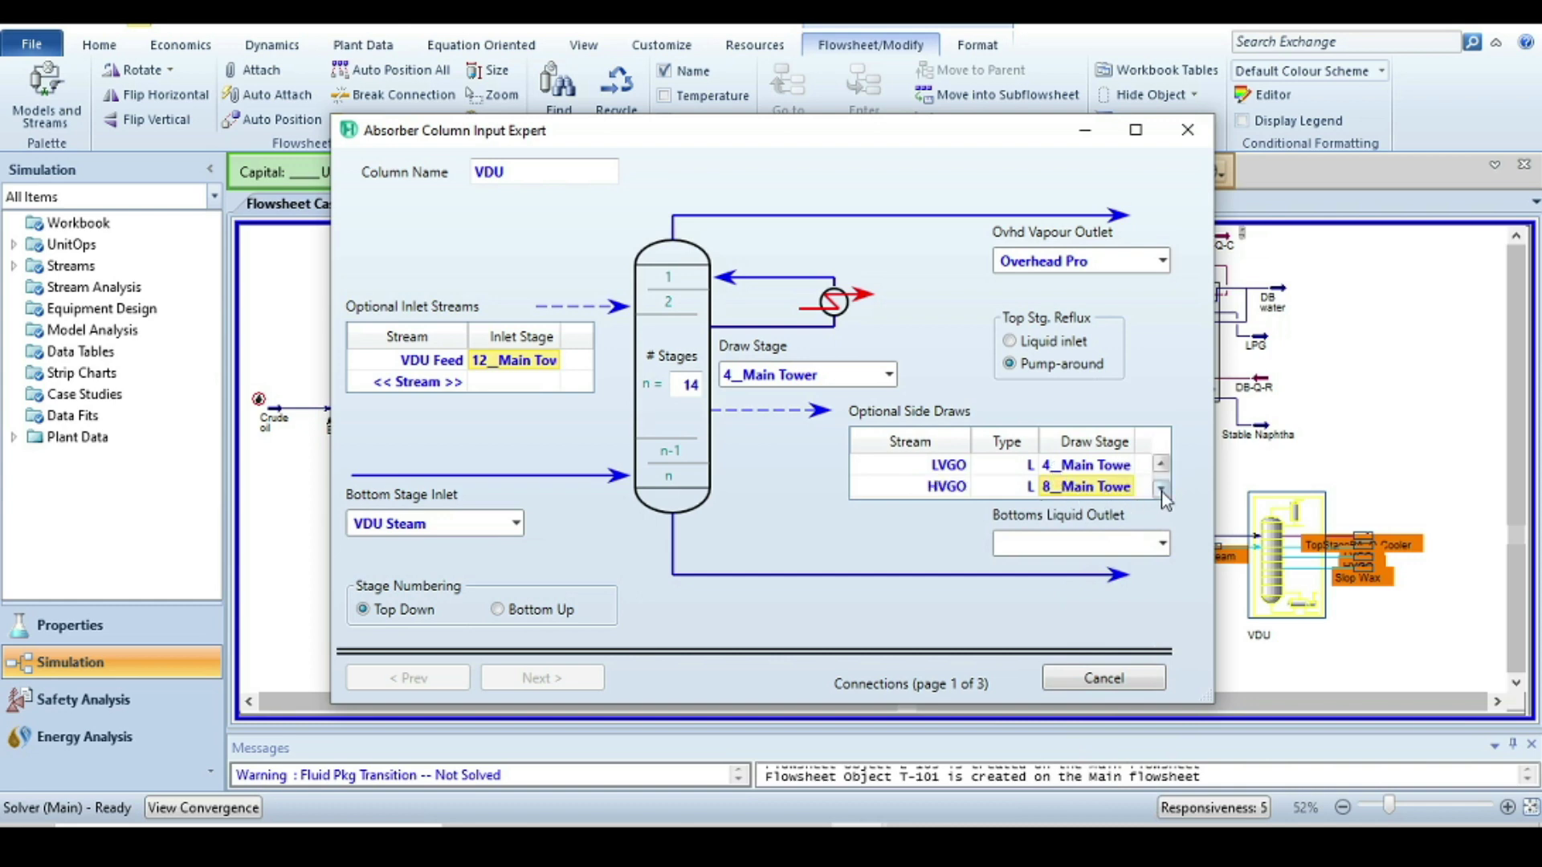
left_click(1161, 488)
Set the bottoms liquid outlet to VDU residue and continue to the pressure profile page.
left_click(1026, 544)
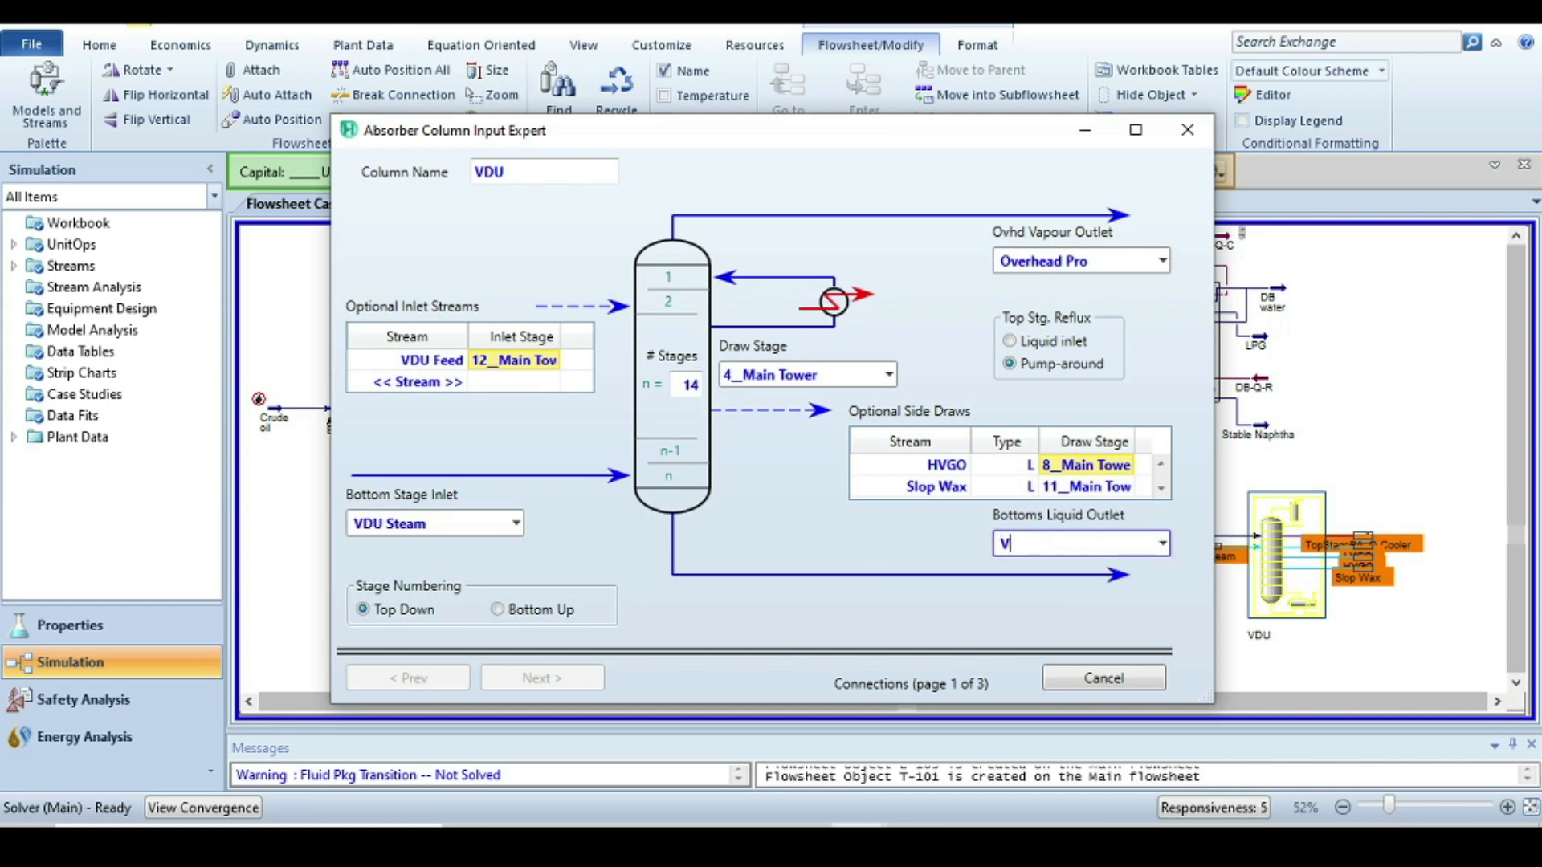
type("VDU residue")
key("Return")
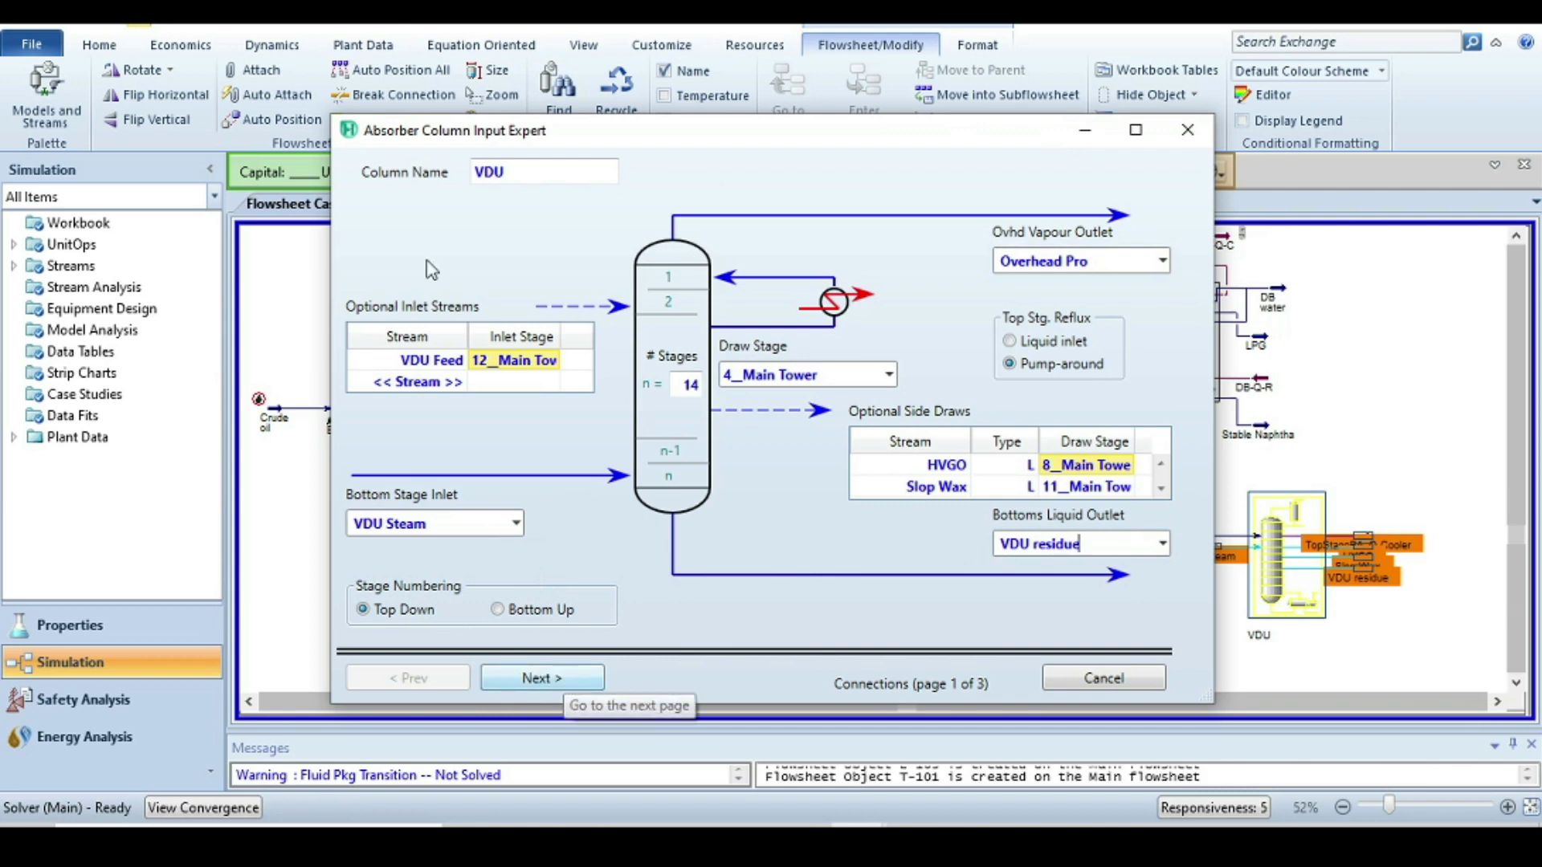
left_click(534, 679)
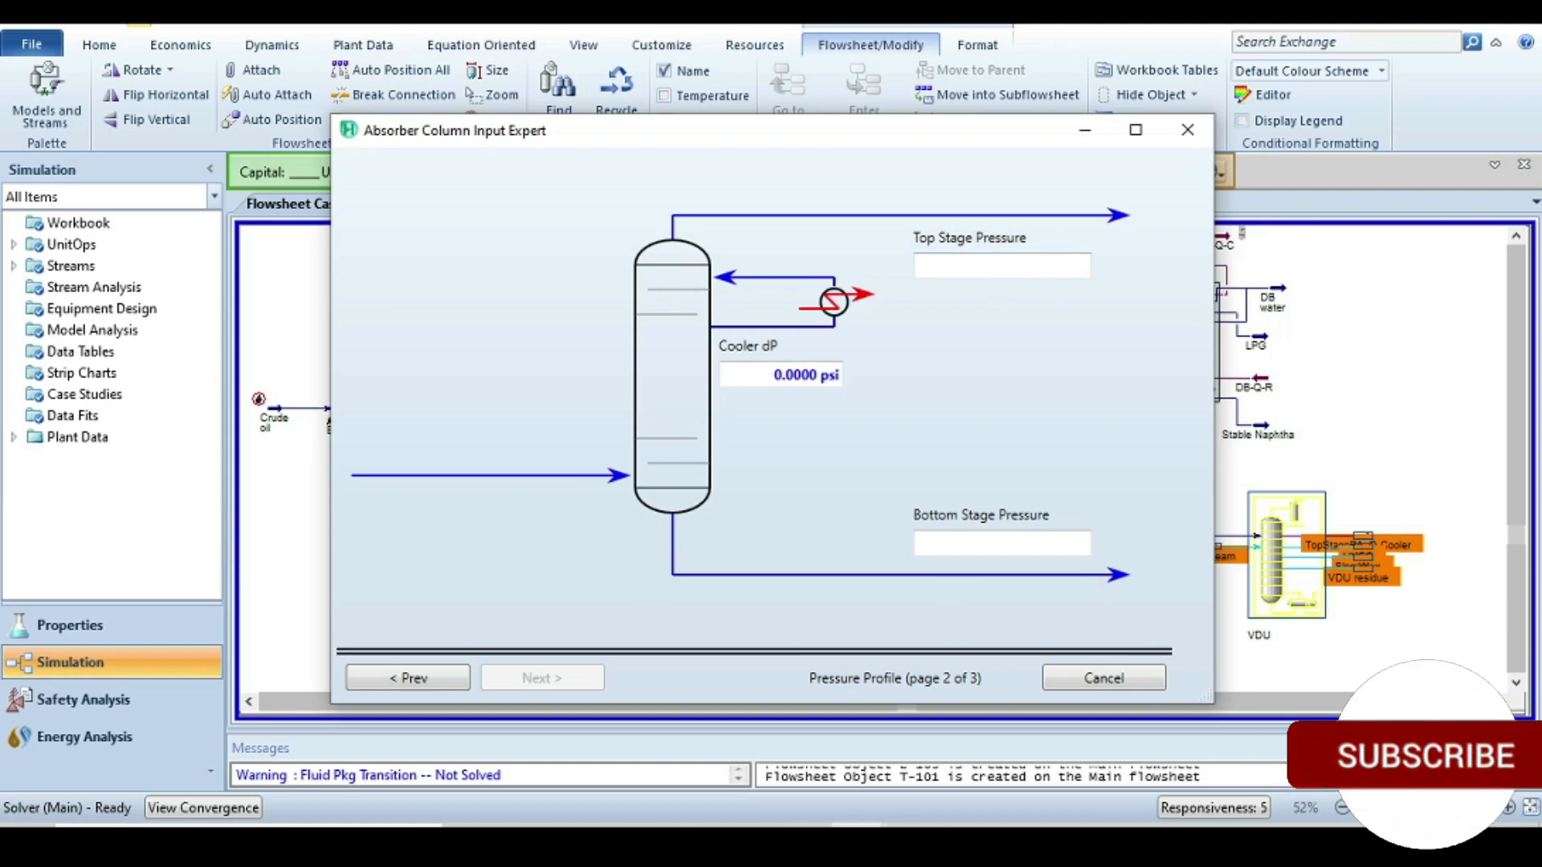
Consult the Vacuum Column Data slide and set the top stage pressure to 50 mmHg(0C).
left_click(803, 747)
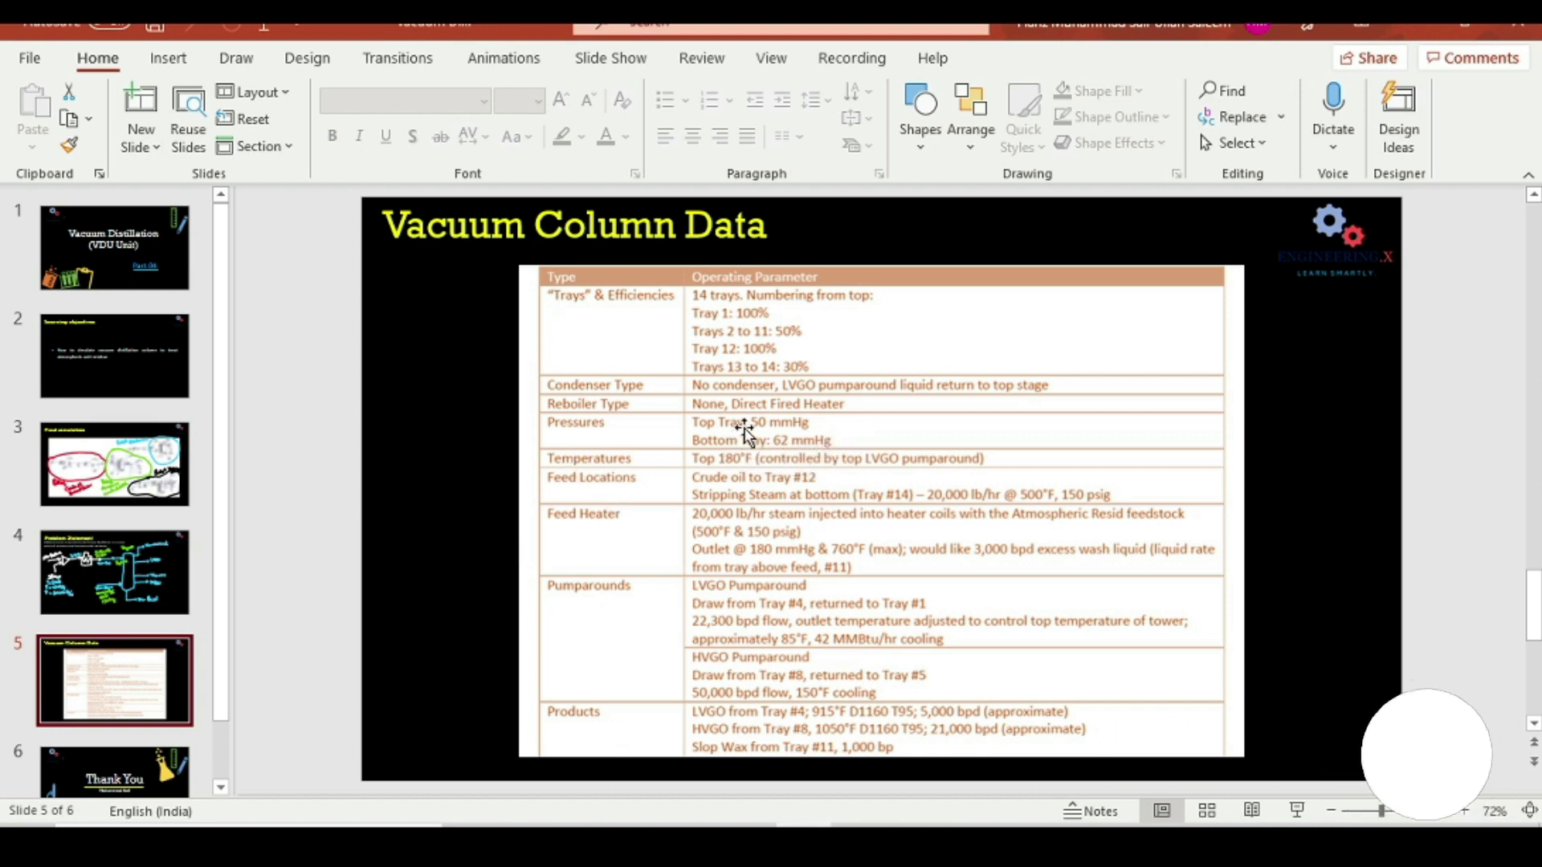
mouse_move(859, 843)
left_click(972, 779)
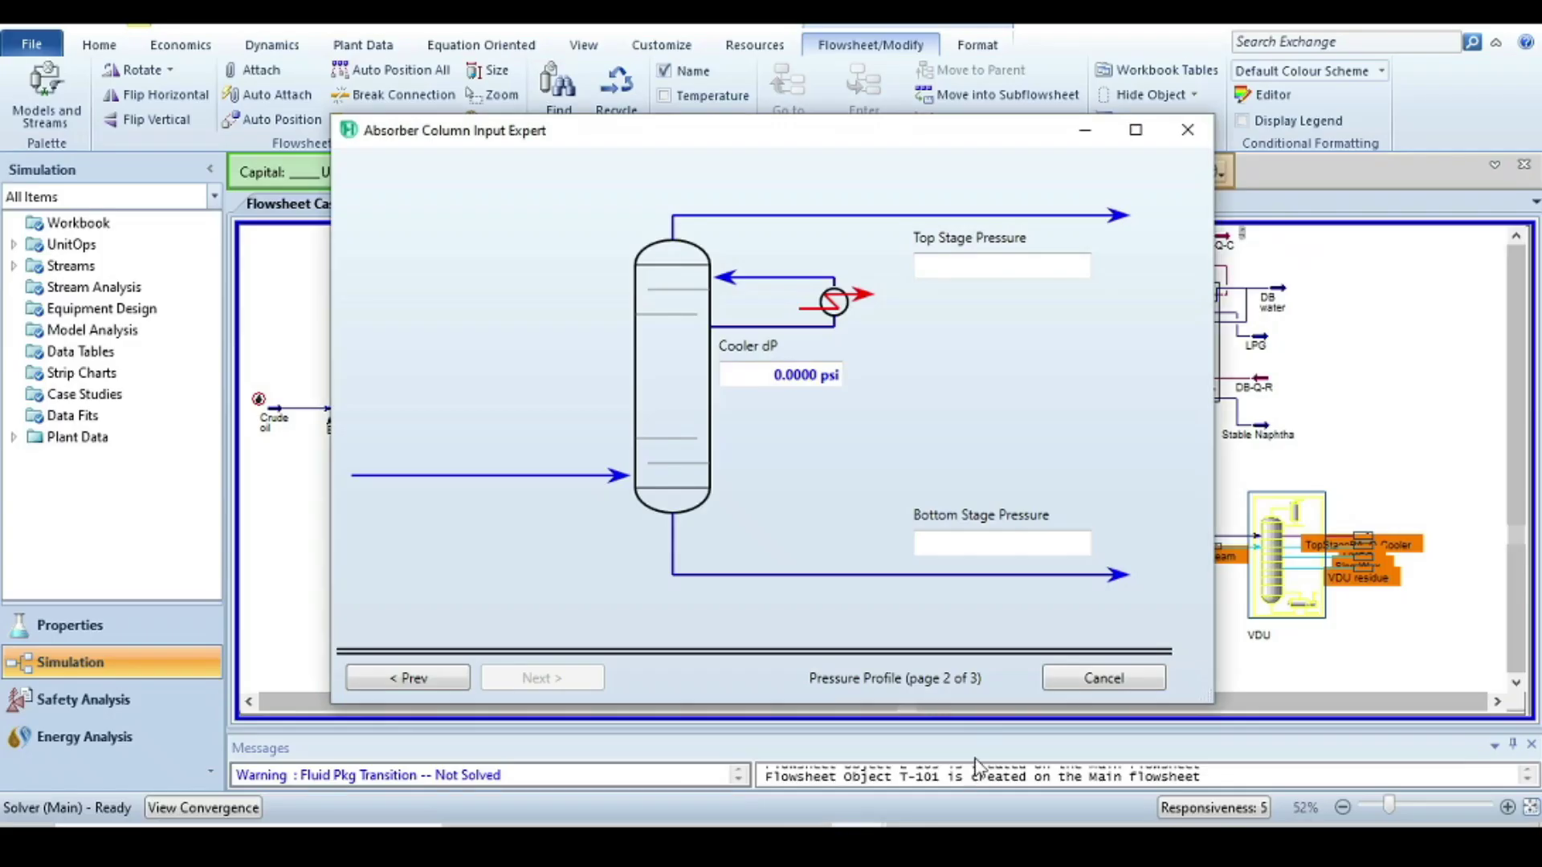
left_click(992, 266)
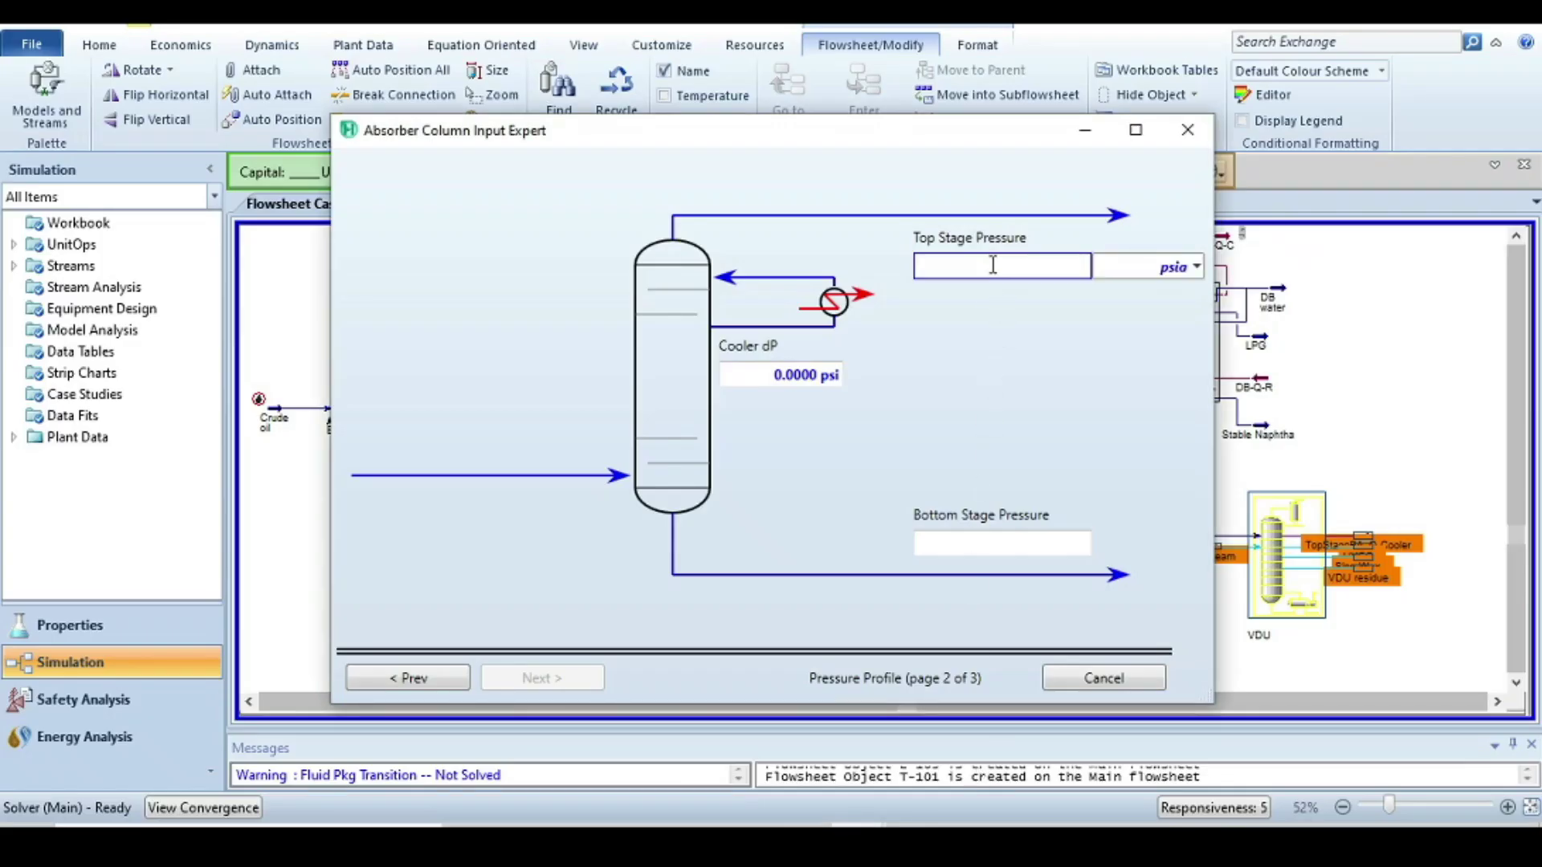
left_click(1196, 266)
key("Escape")
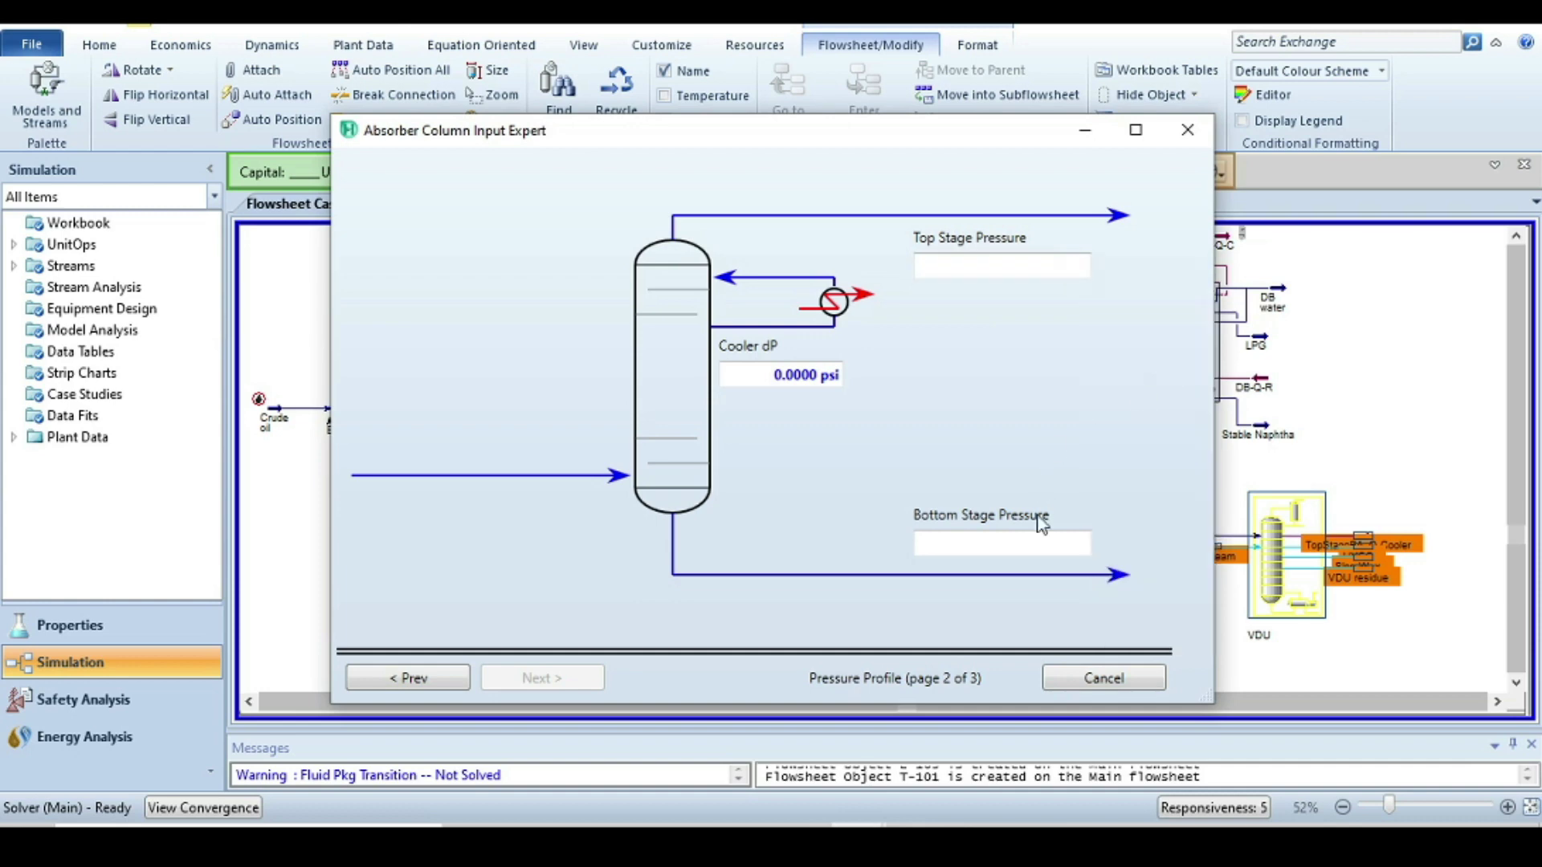
Set the bottom stage pressure to 62 mmHg(0C) and continue to the optional estimates page.
left_click(1021, 539)
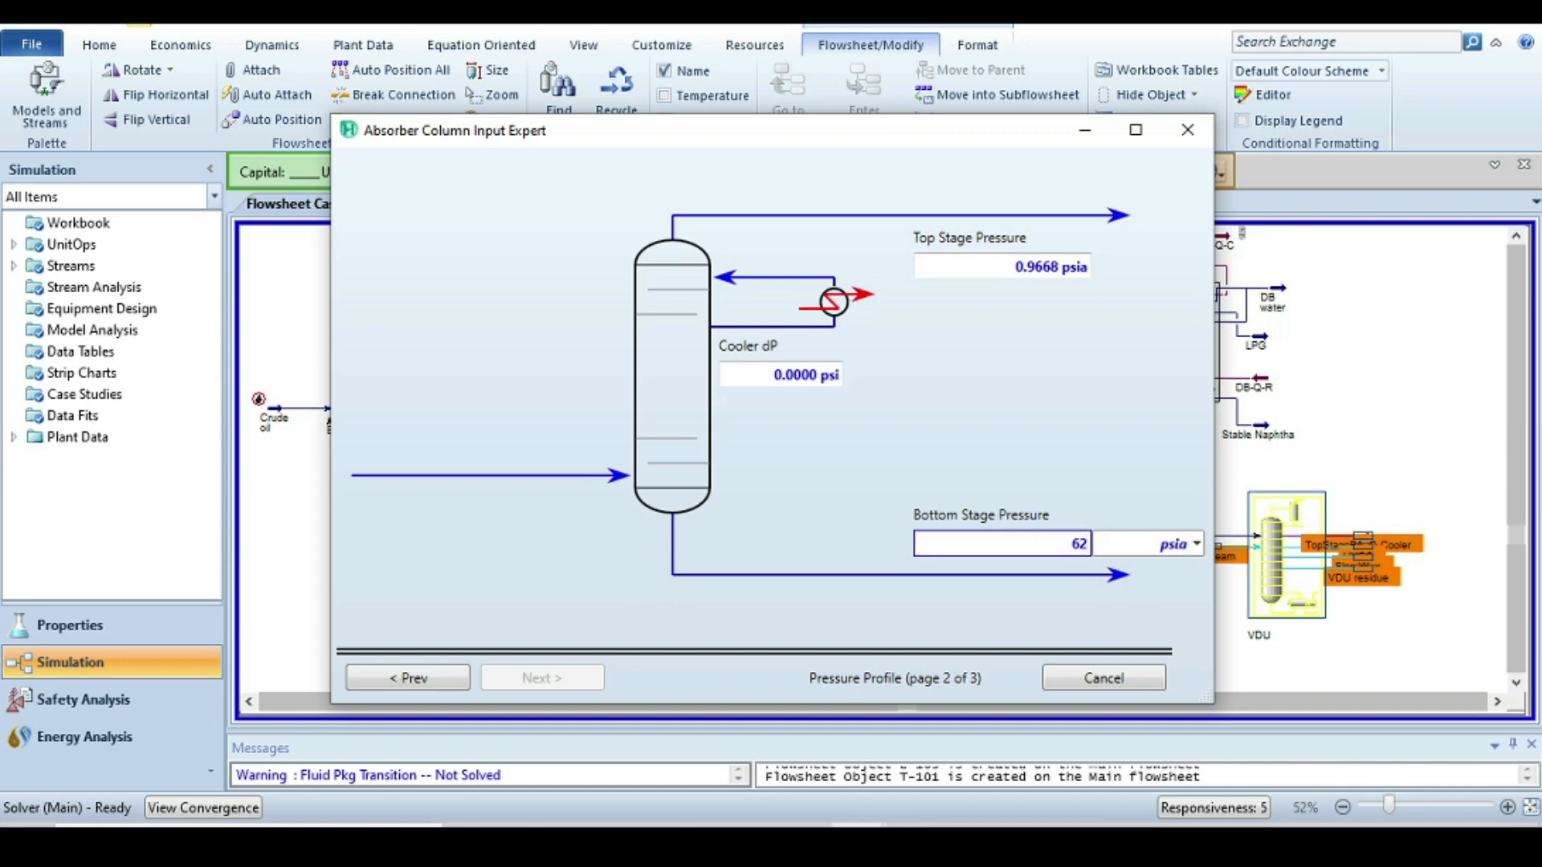
type("62")
left_click(1196, 544)
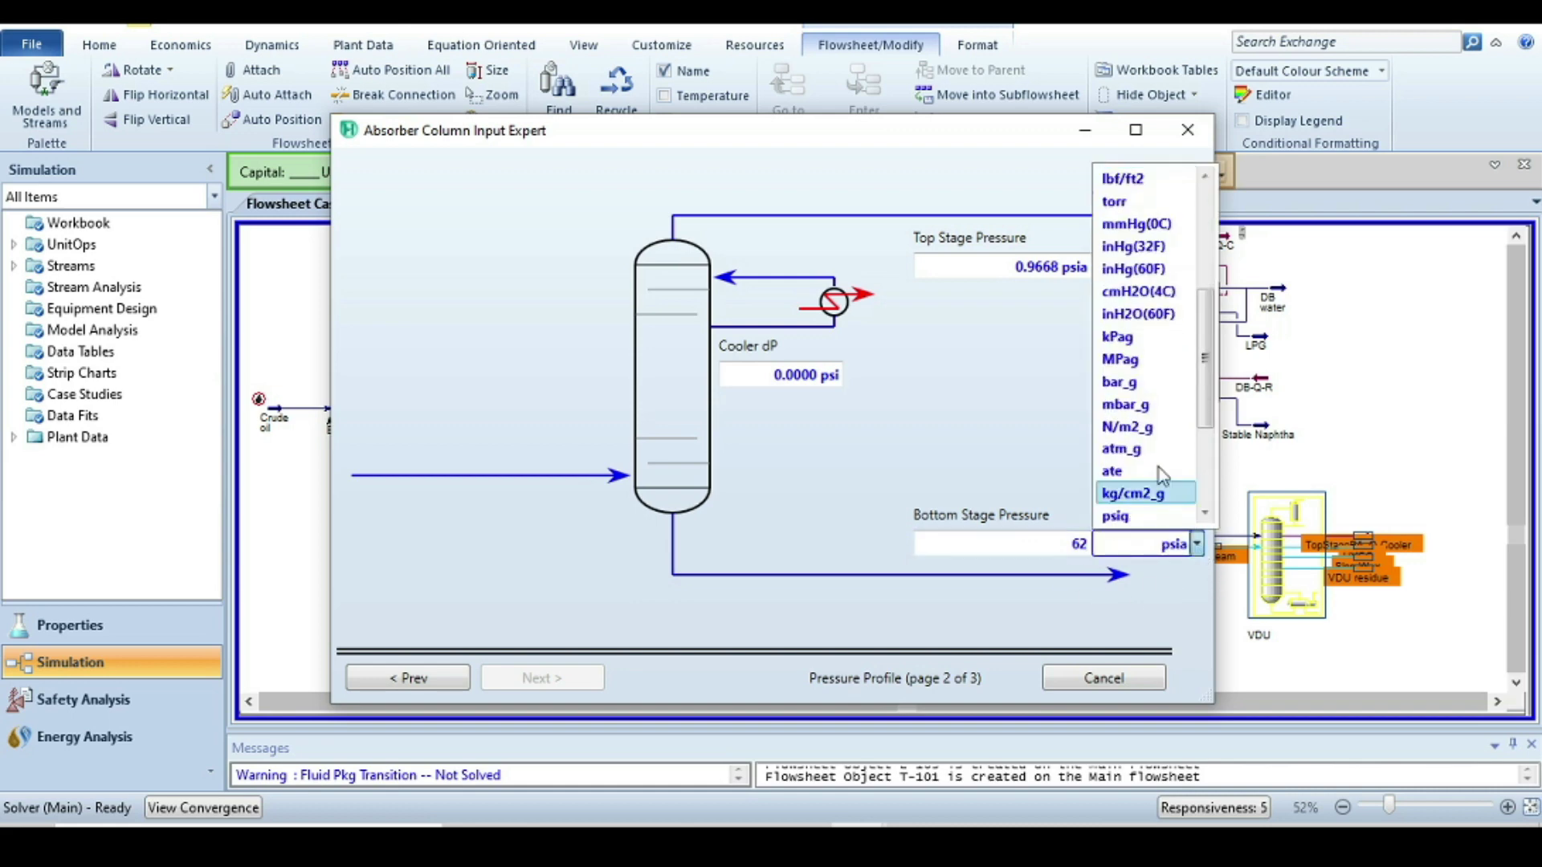
left_click(1157, 222)
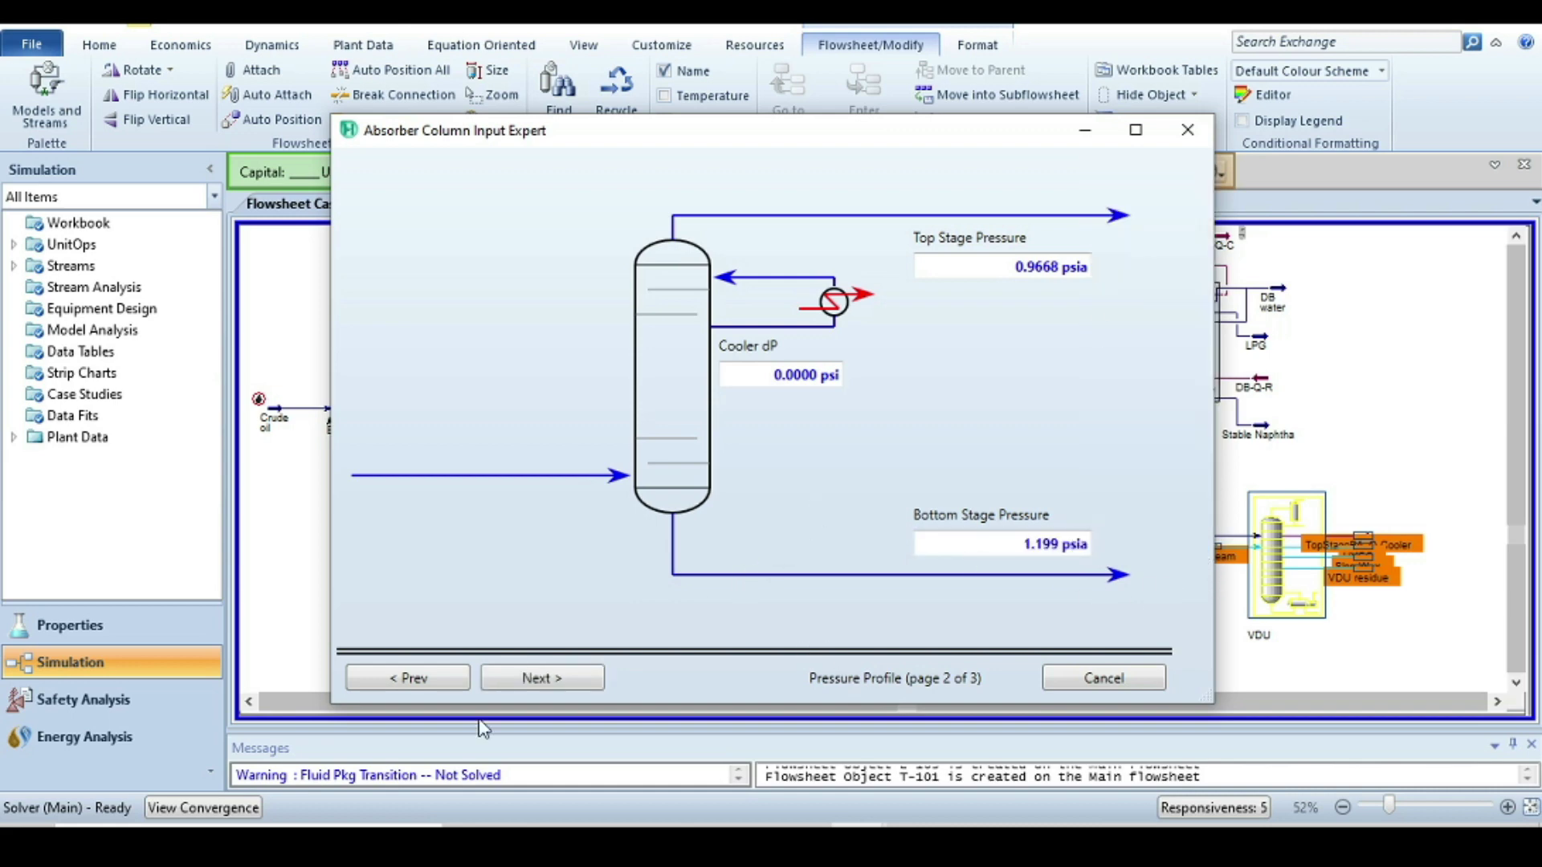
left_click(542, 676)
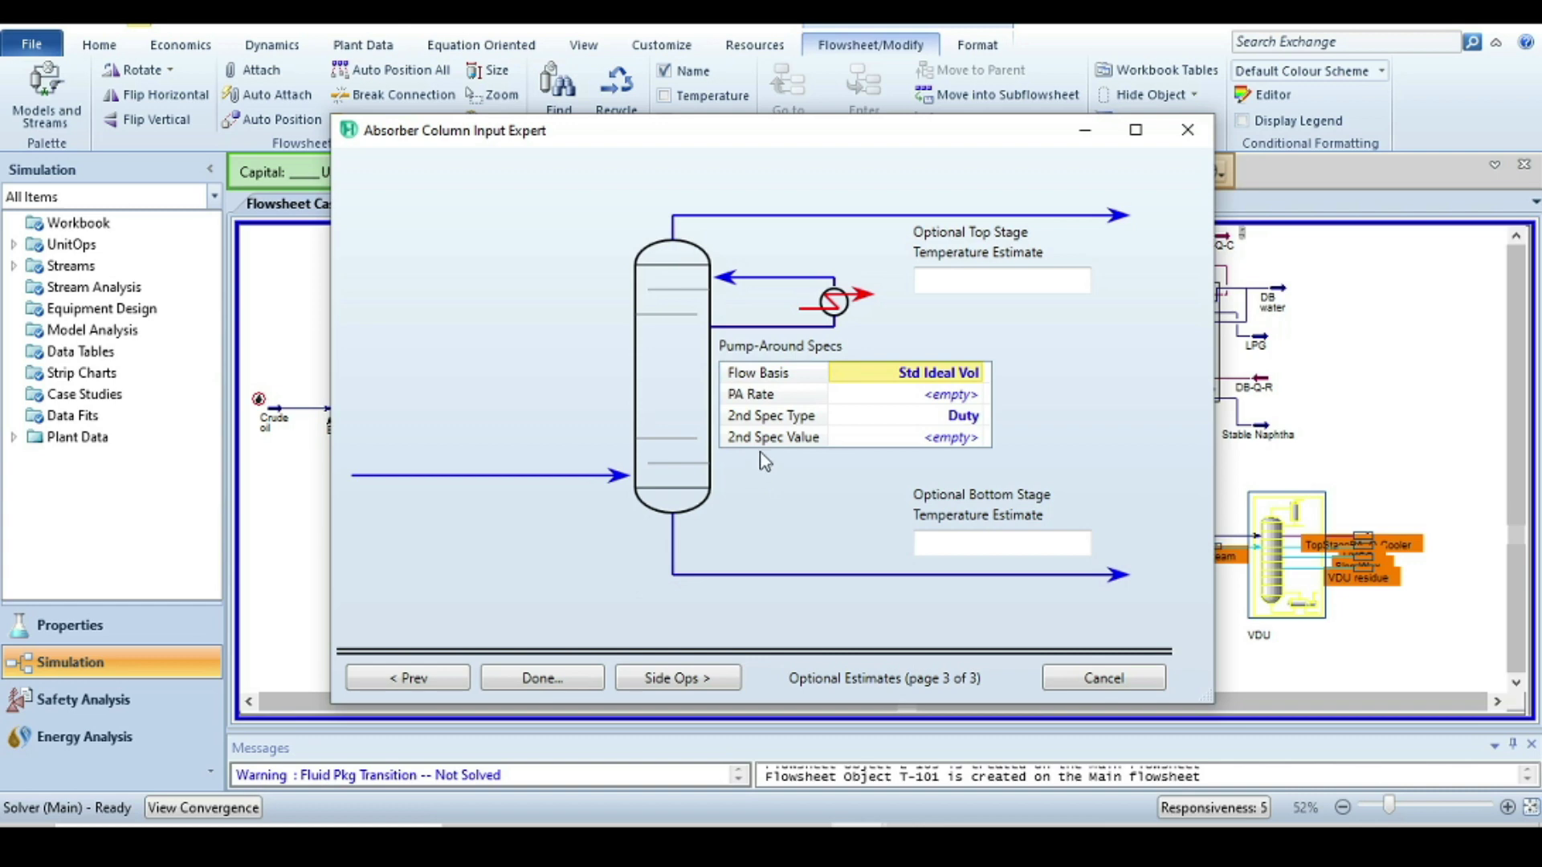
Consult the Vacuum Column Data slide and set the pump-around rate to 22300 barrel/day.
mouse_move(985, 416)
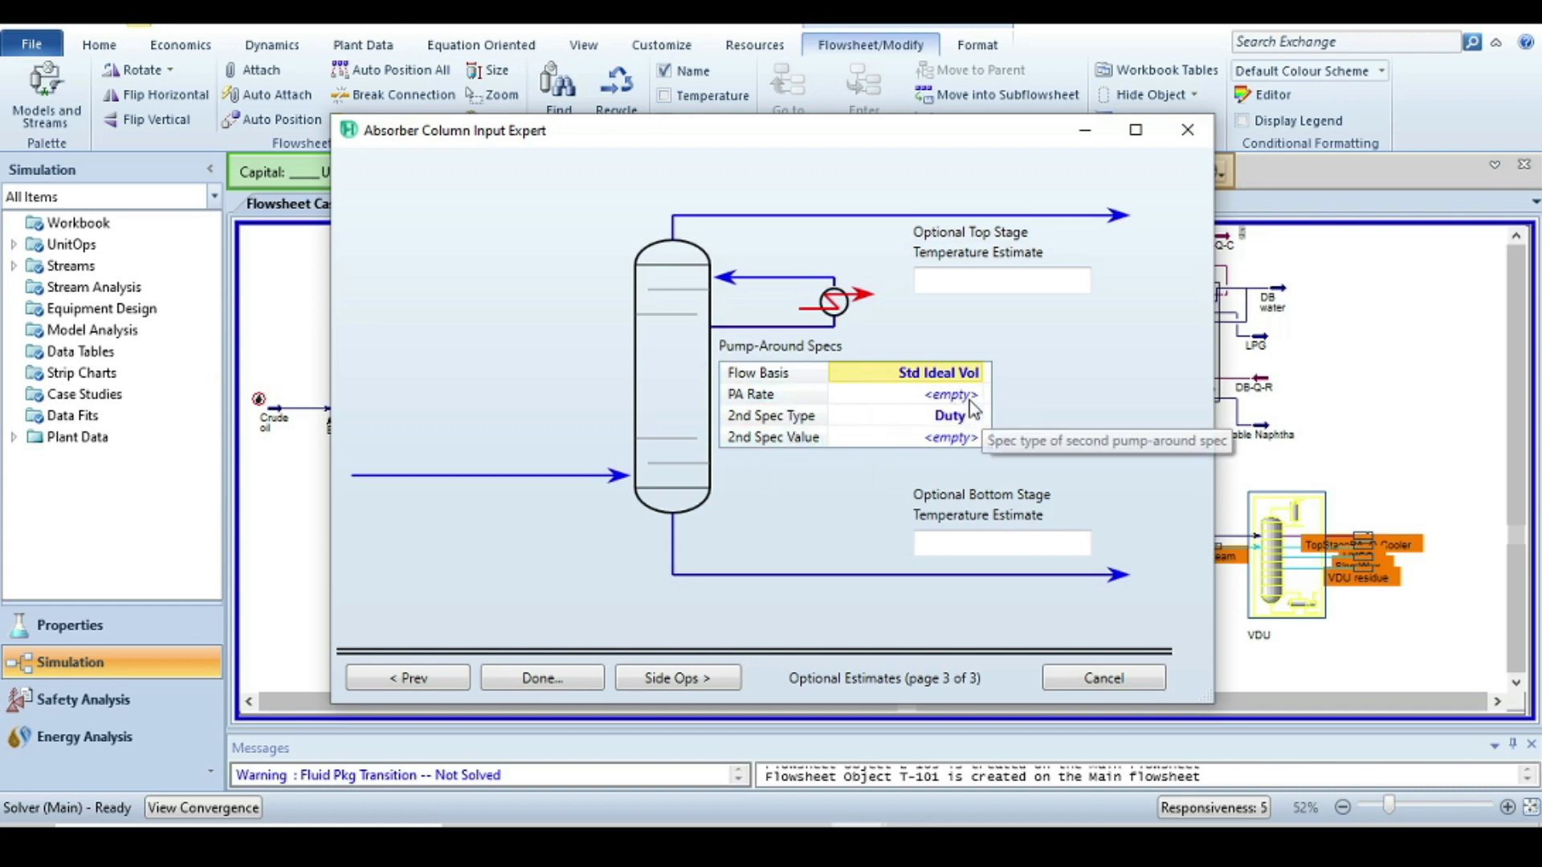
left_click(952, 396)
left_click(803, 836)
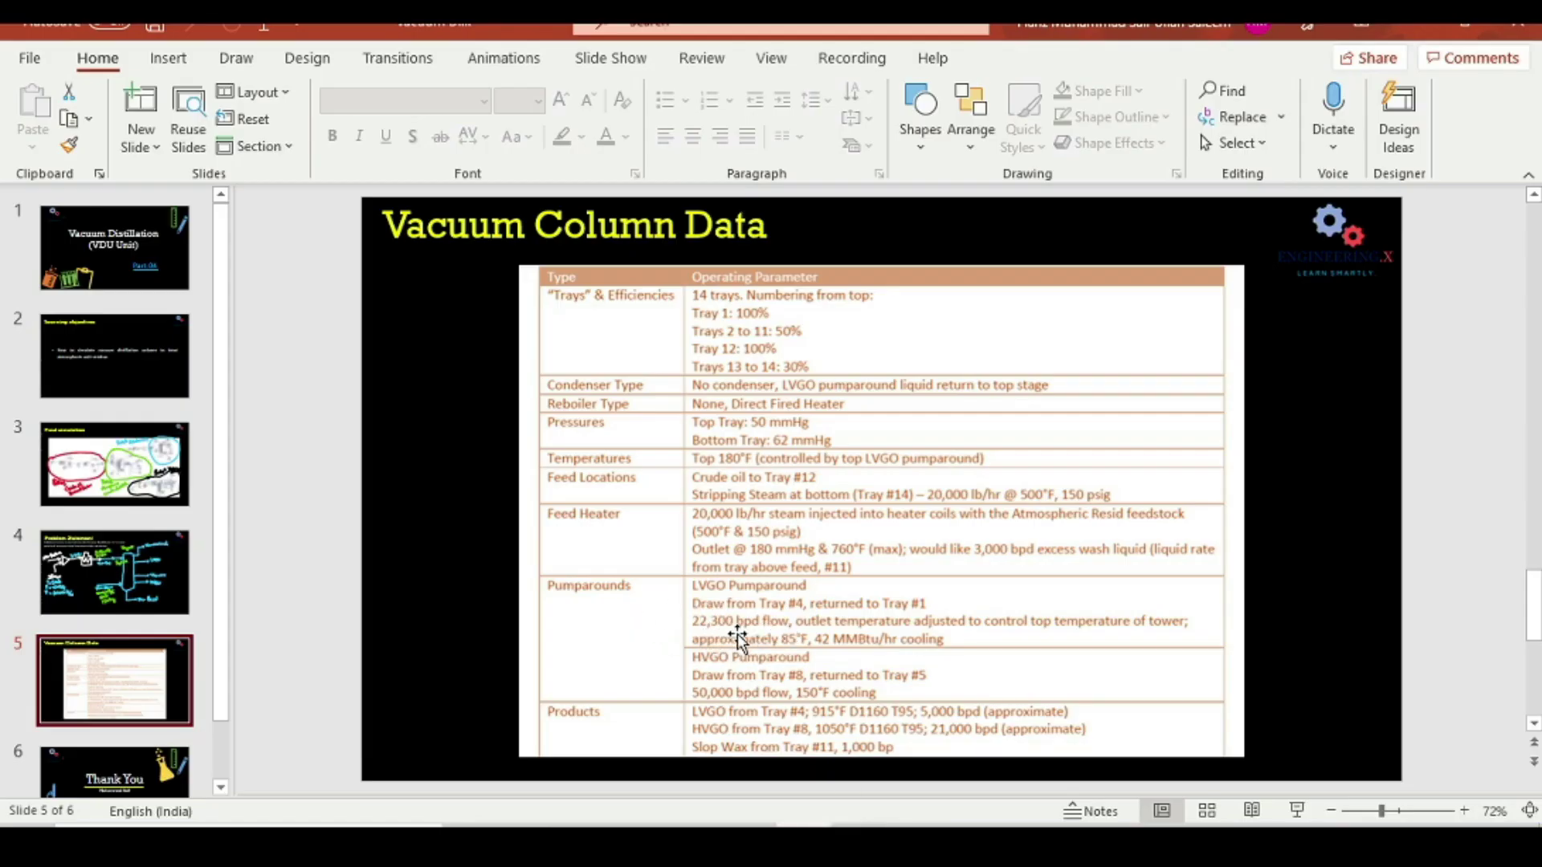
mouse_move(861, 839)
left_click(974, 763)
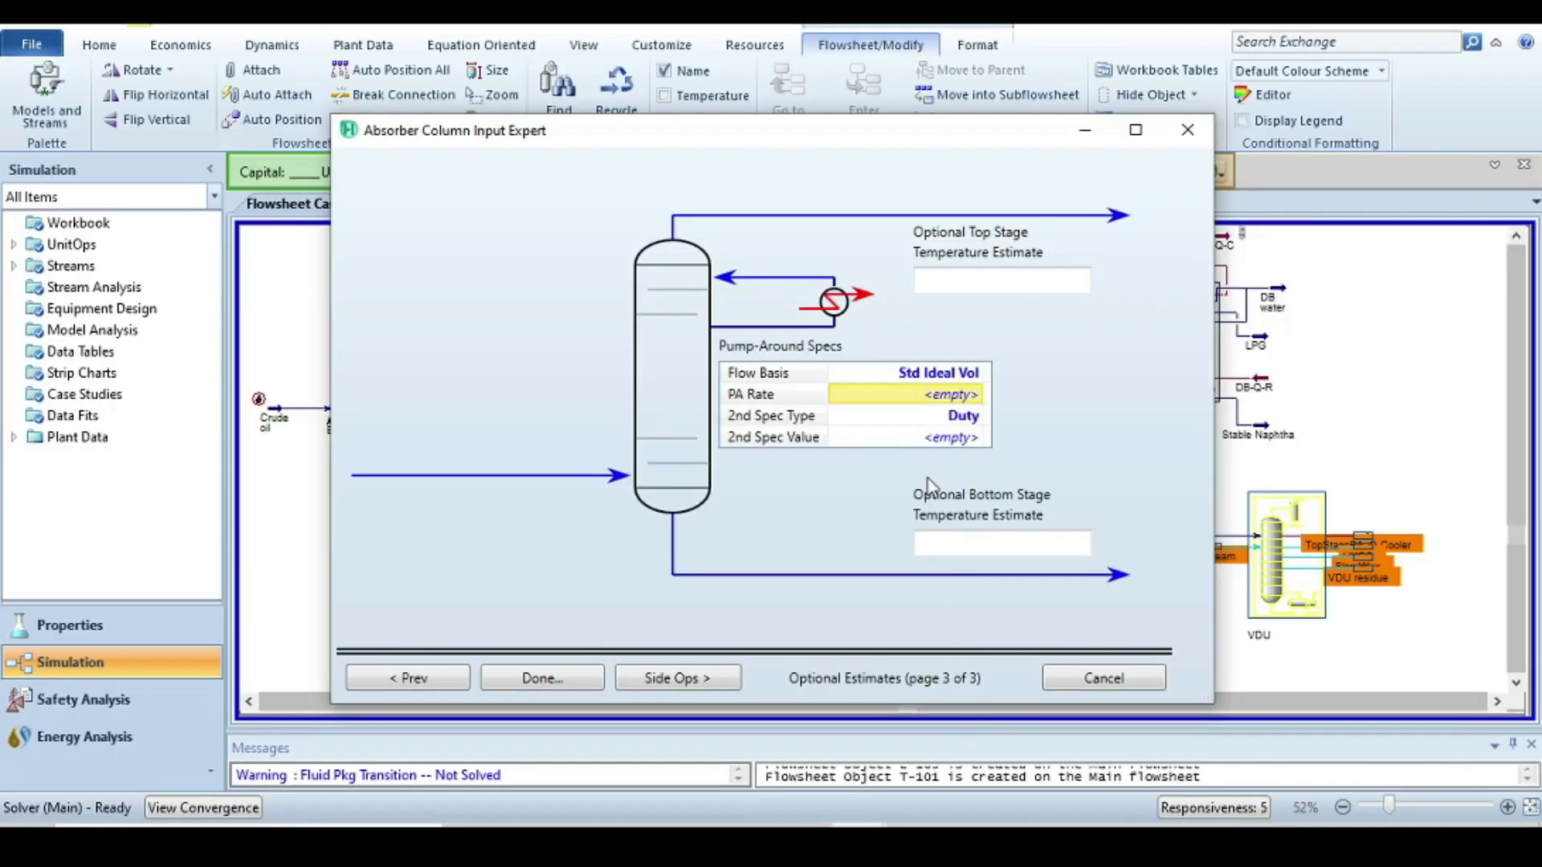
left_click(930, 400)
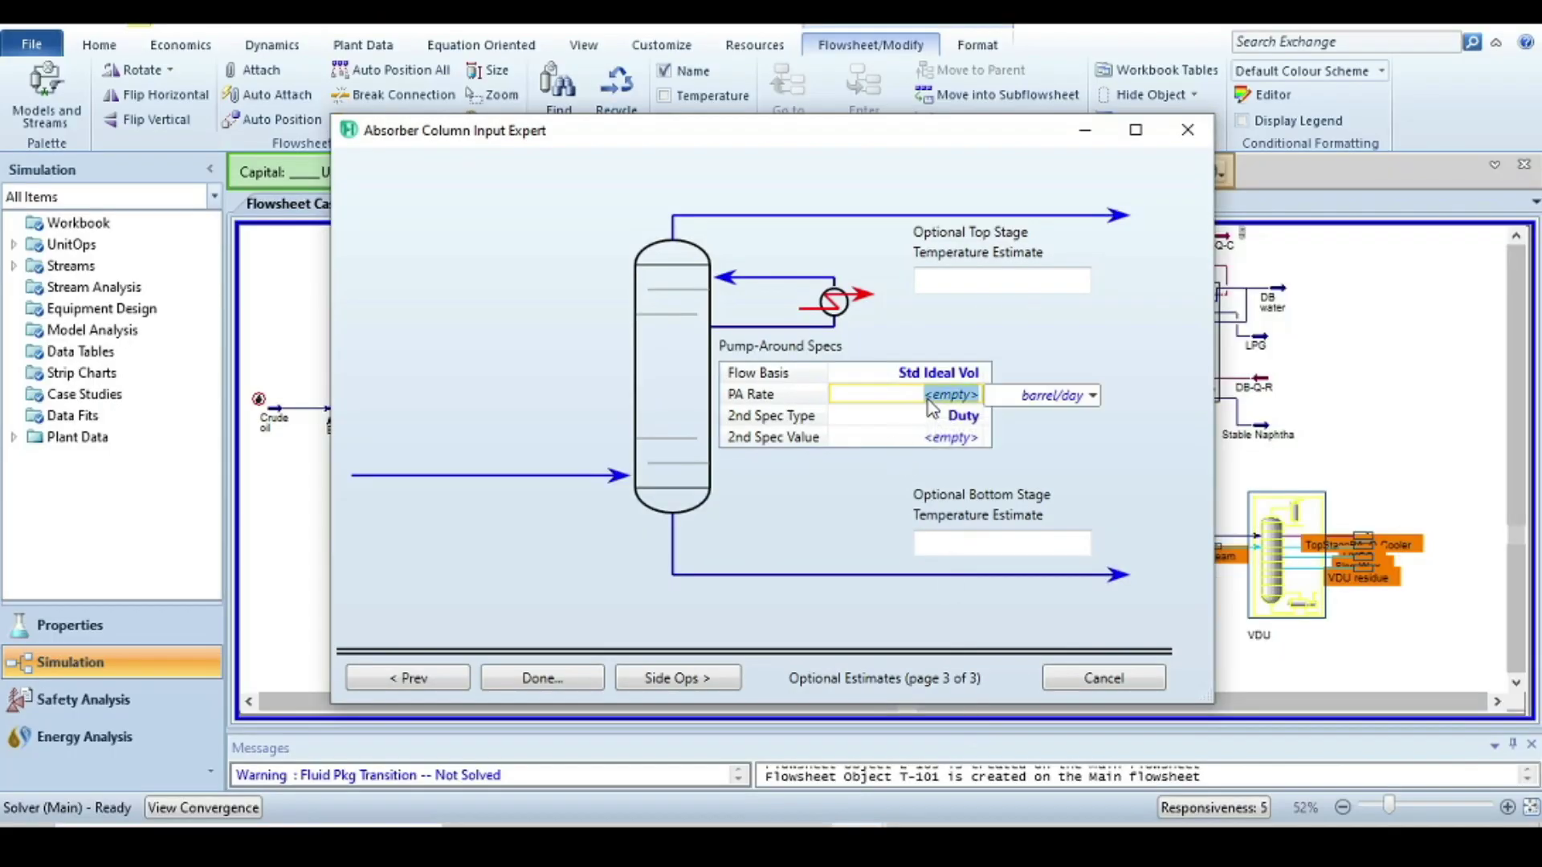
type("22300")
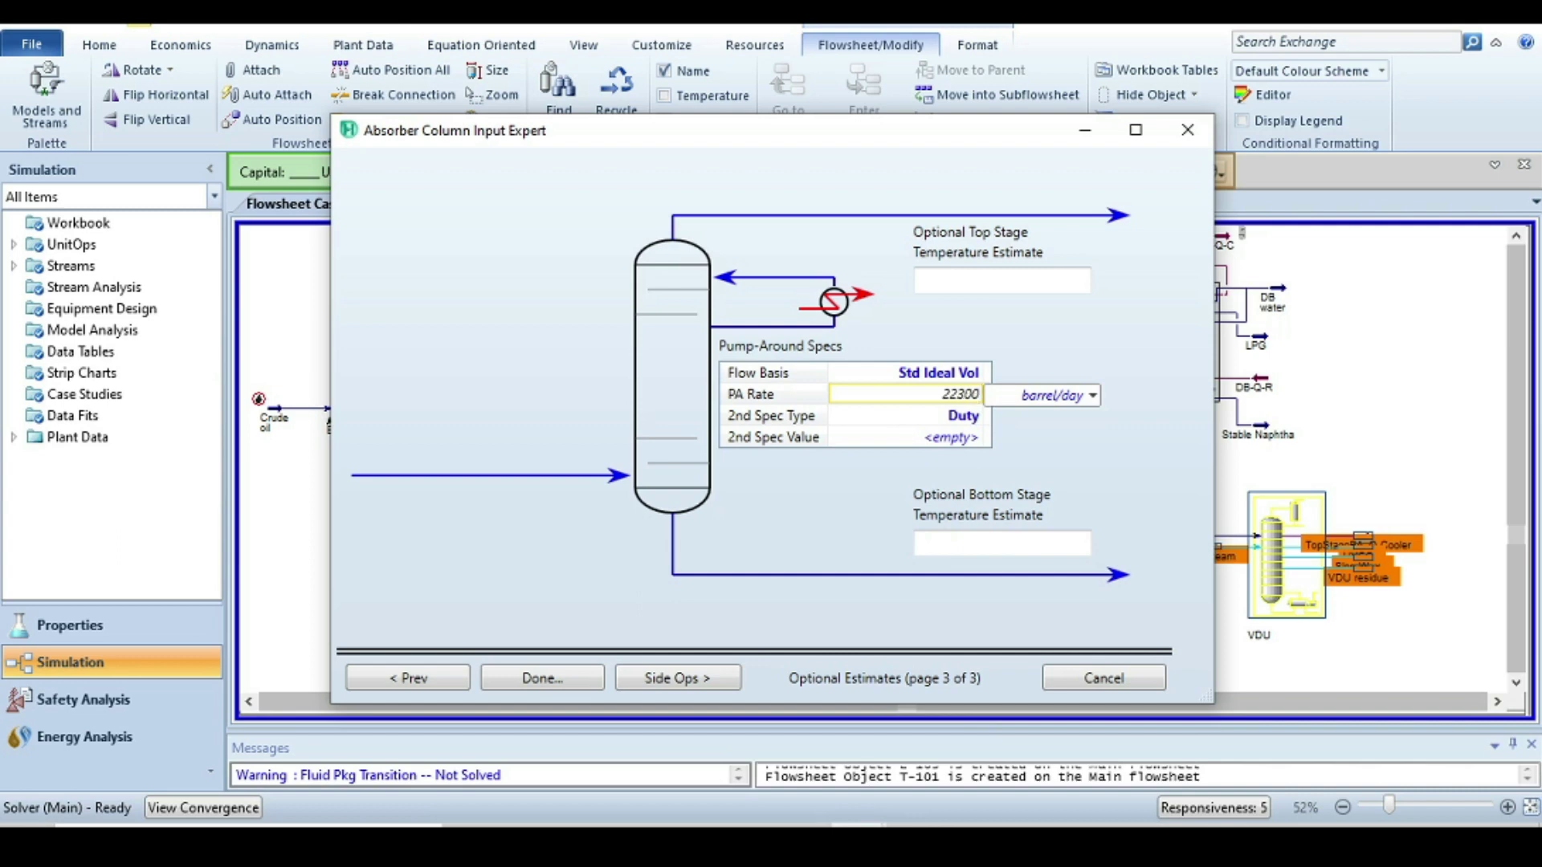
key("Return")
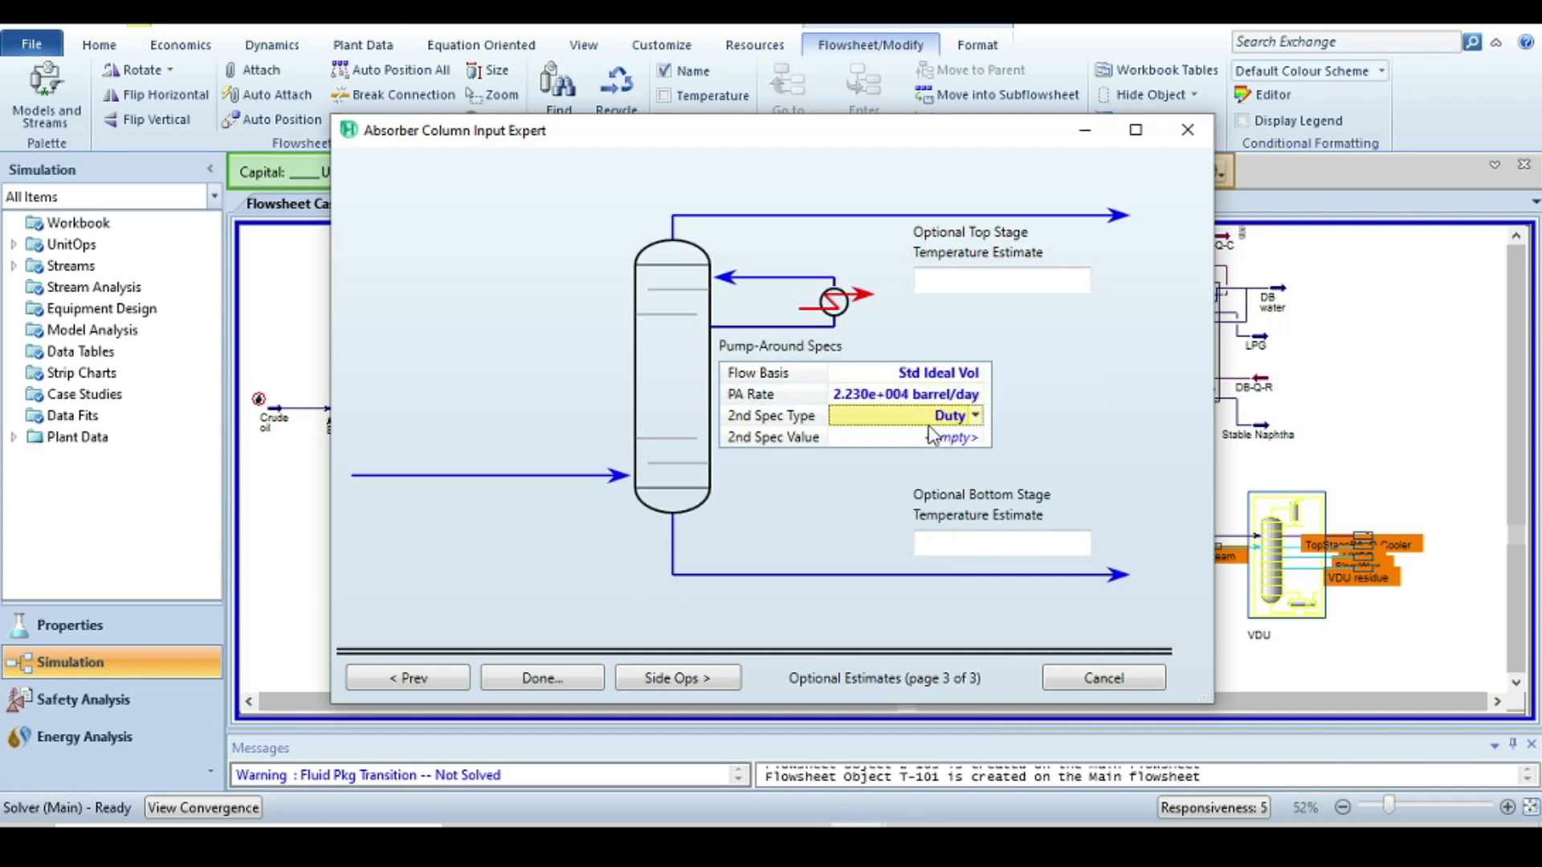
Set the pump-around's second specification to Return T with a value of 85 F.
left_click(976, 416)
left_click(927, 475)
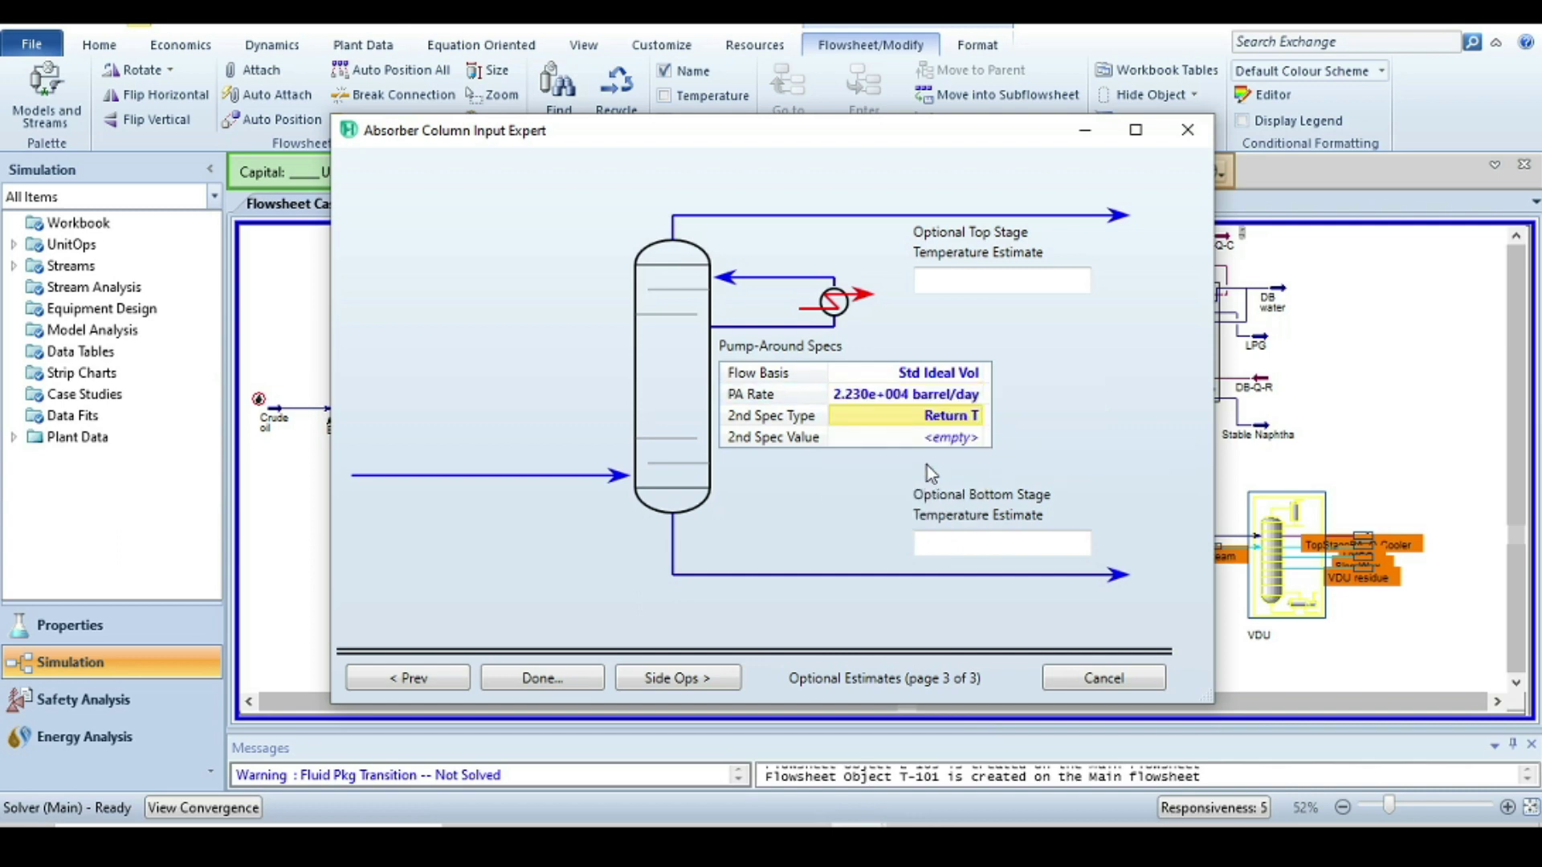
left_click(932, 440)
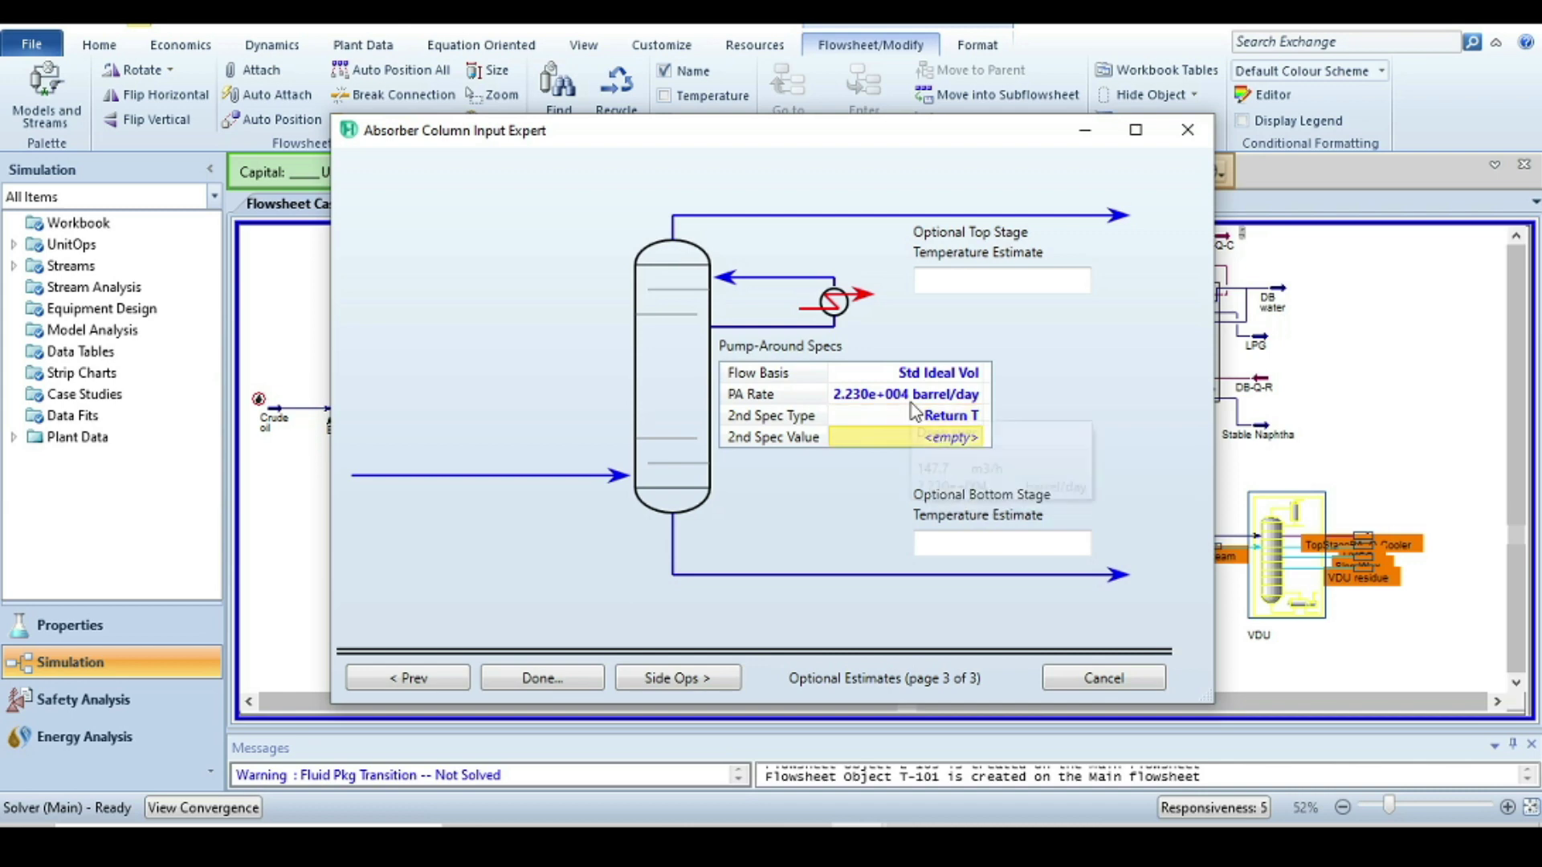
type("85")
key("Return")
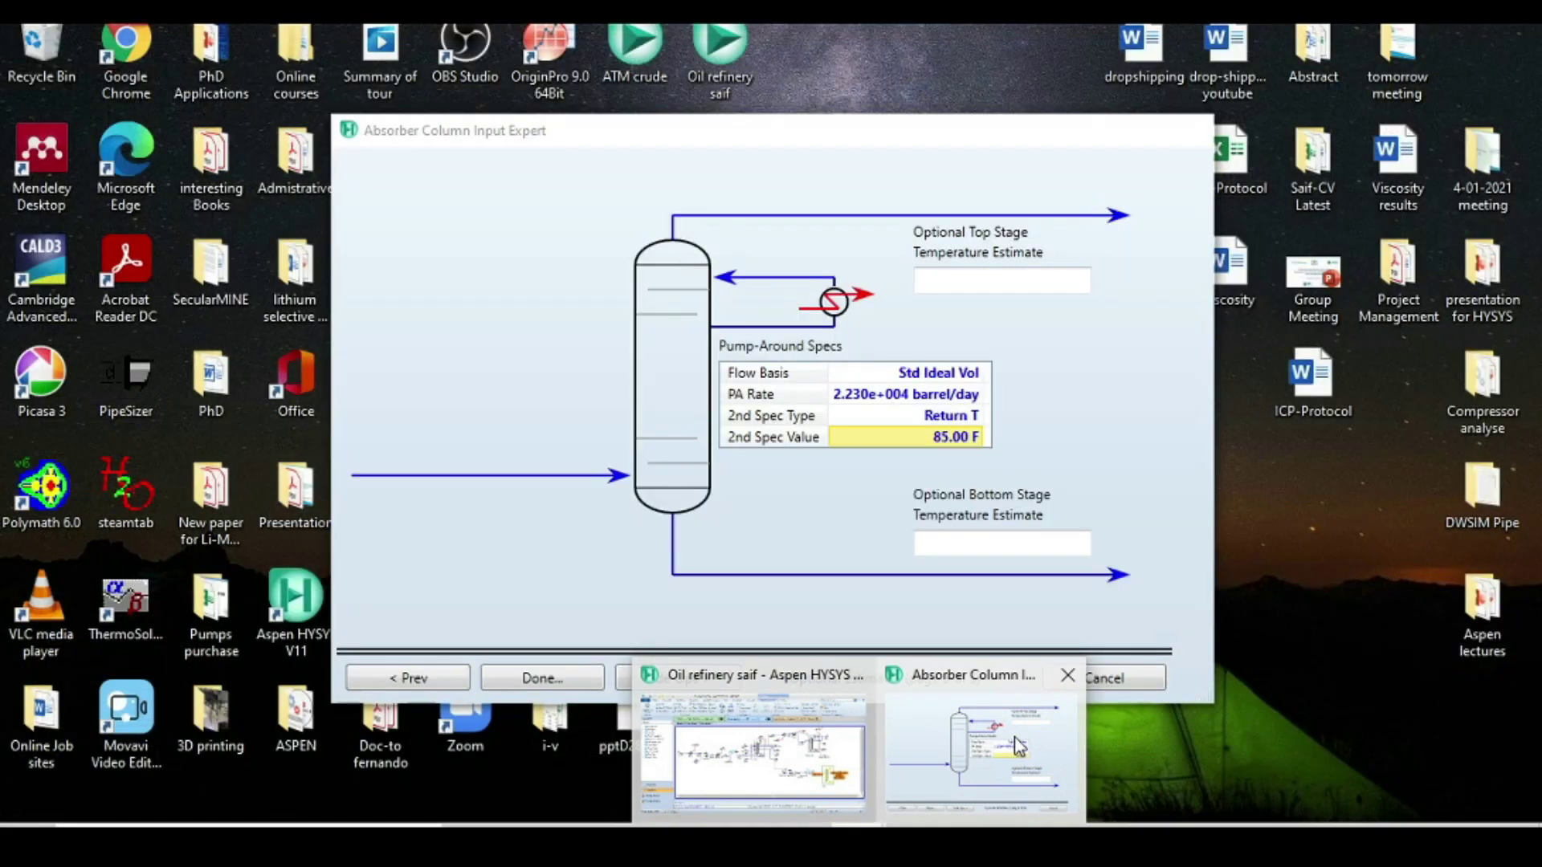
Set the optional stage temperature estimates to 180 F at the top and 750 F at the bottom, and finish the column input.
left_click(981, 727)
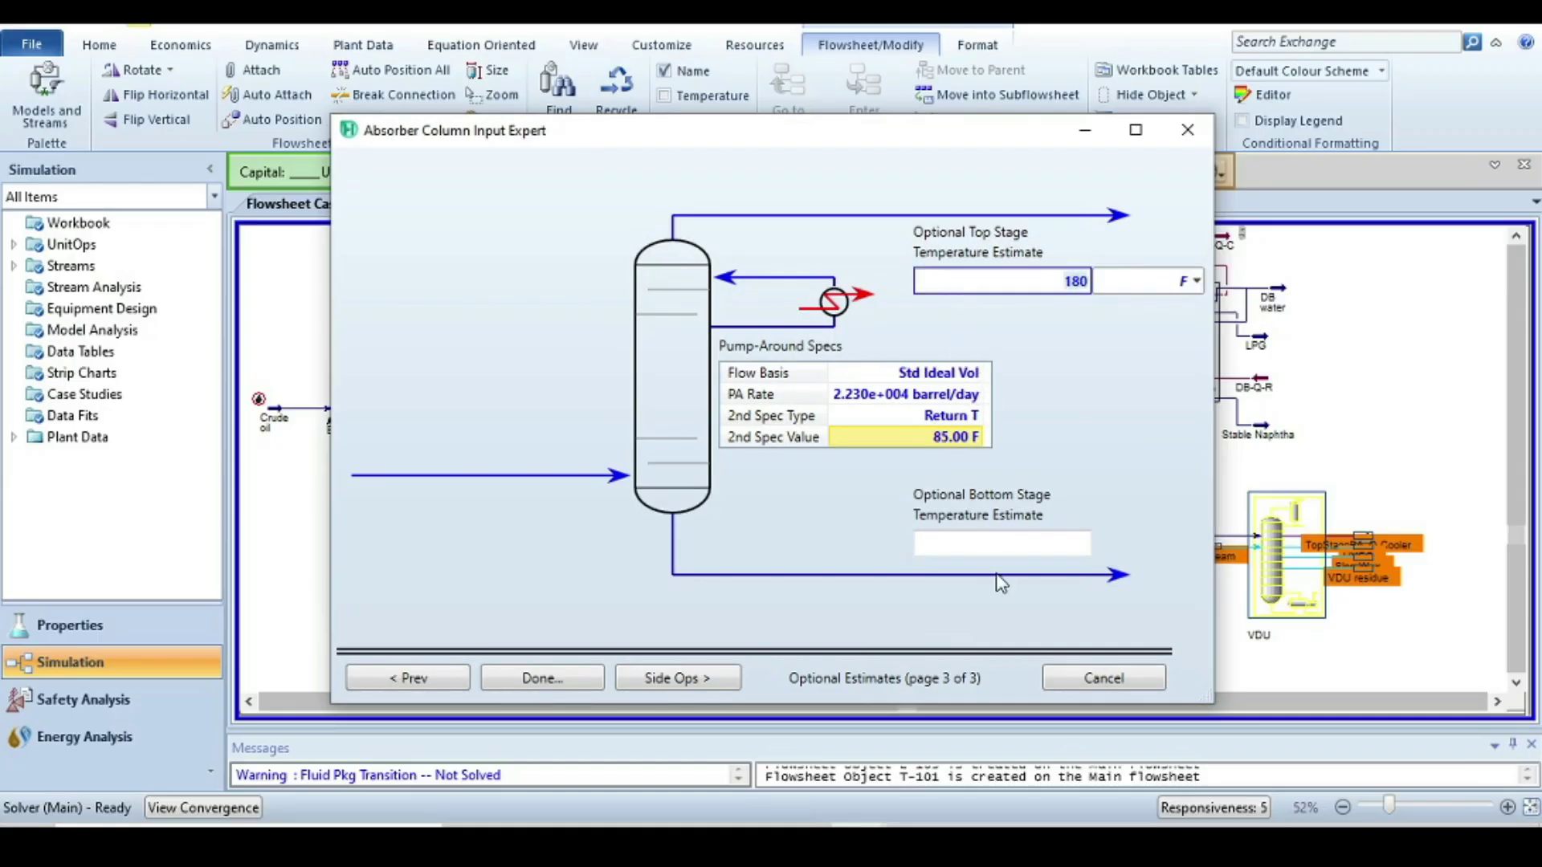
left_click(996, 544)
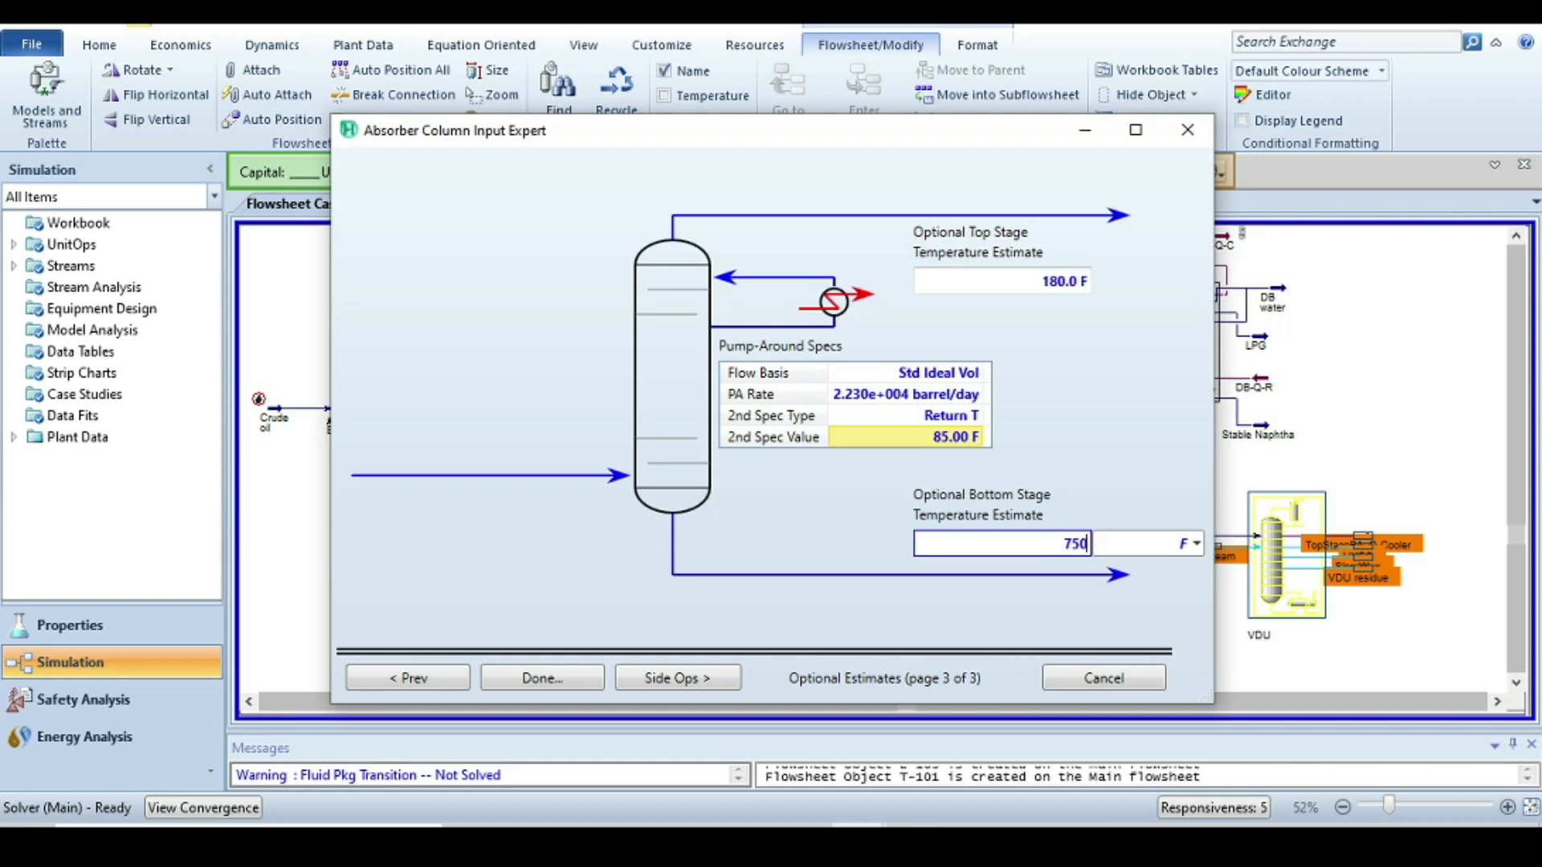
key("Return")
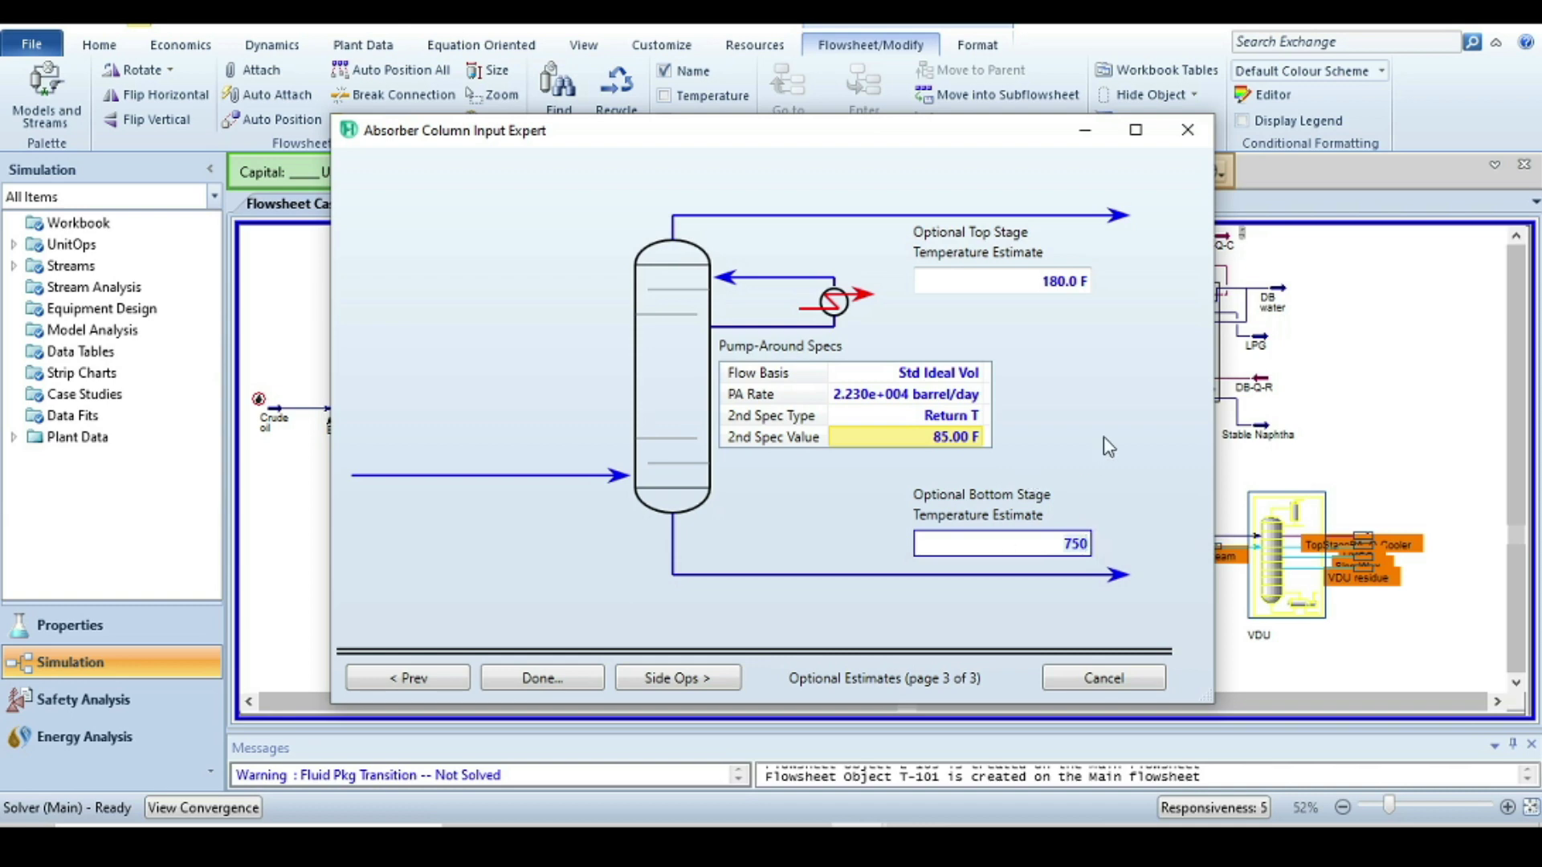
left_click(542, 679)
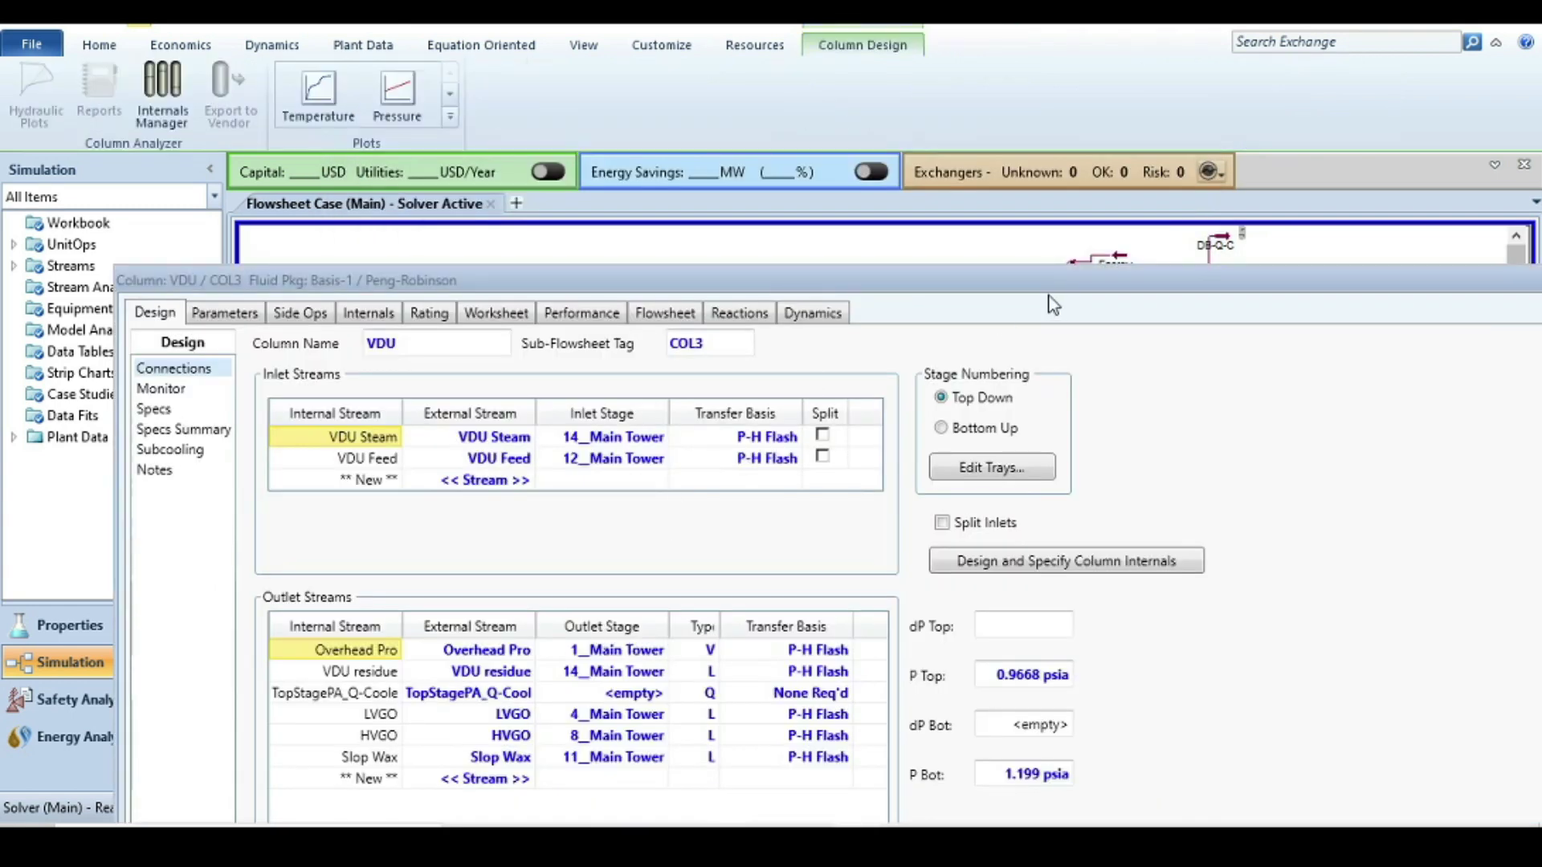
Start the VDU column's Side Operations Input Expert and advance past the stripper and rectifier pages to Pump-Around Connections.
left_click_drag(1005, 277, 976, 110)
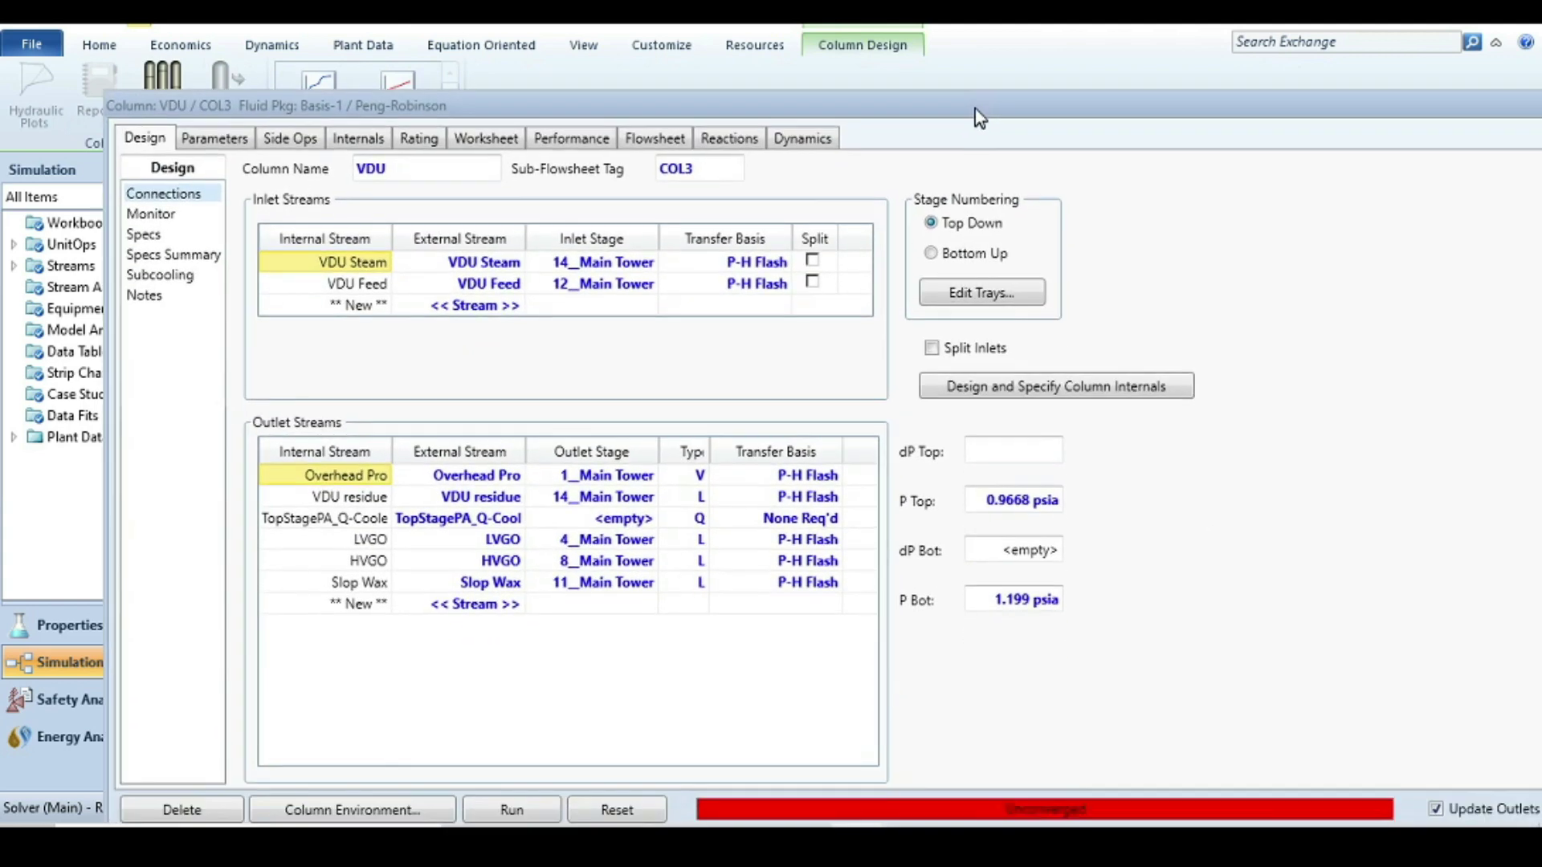
left_click(297, 140)
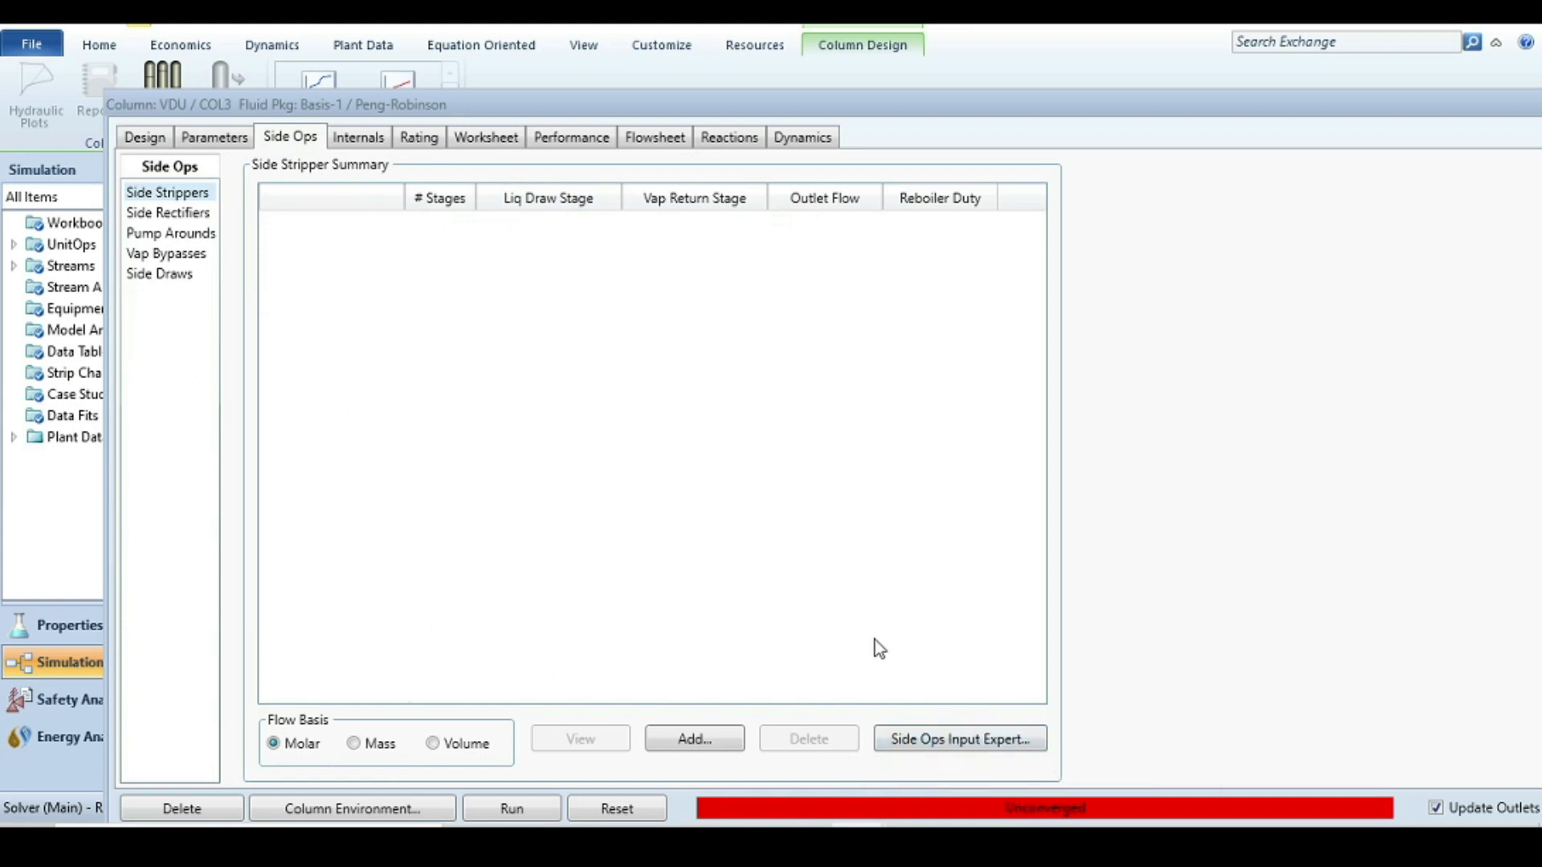
left_click(951, 741)
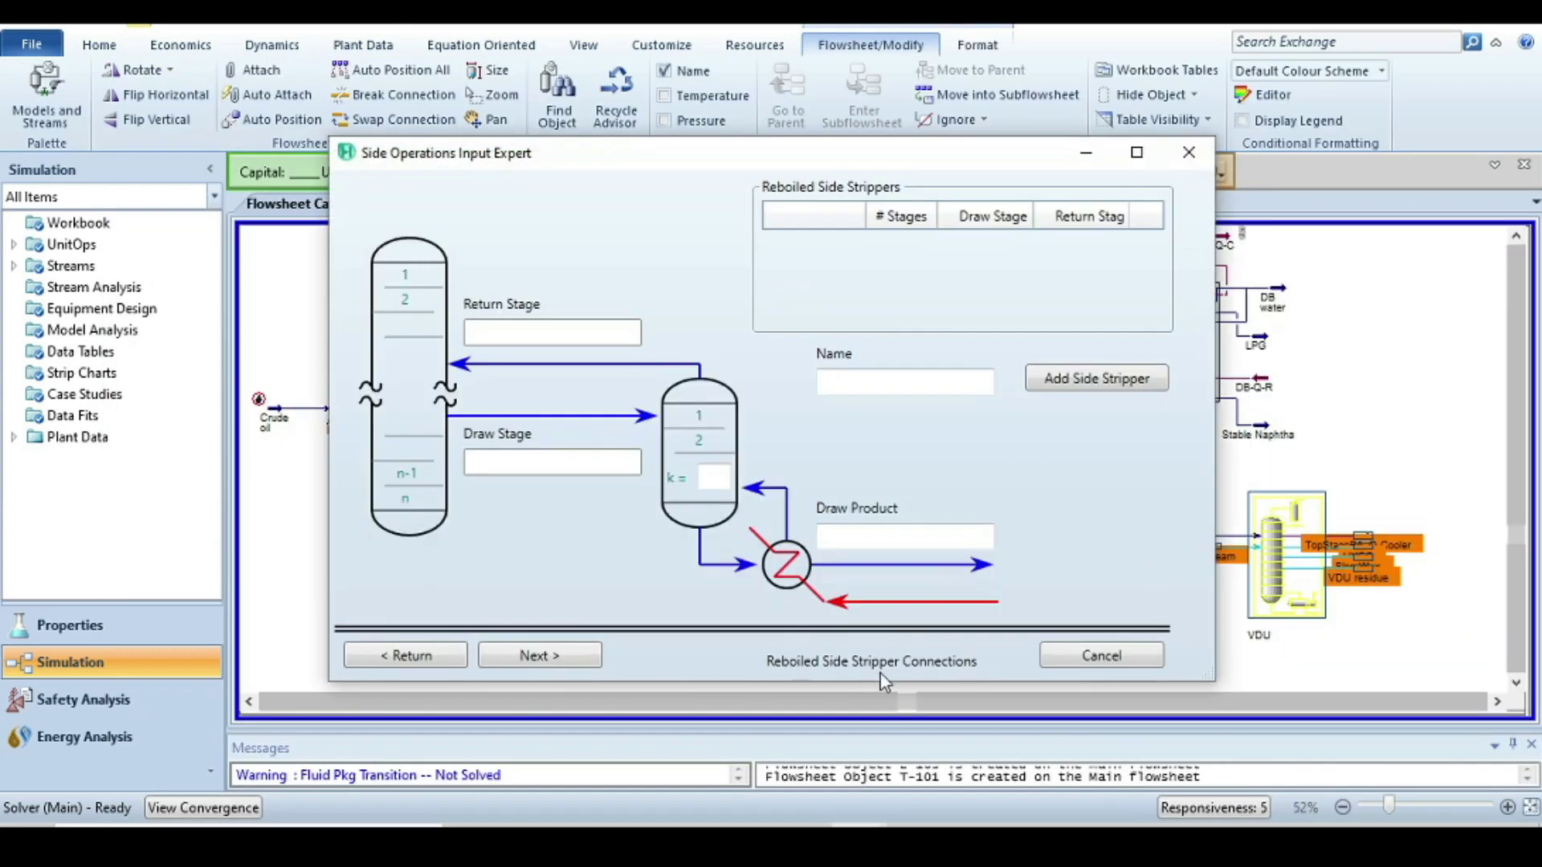
left_click(531, 660)
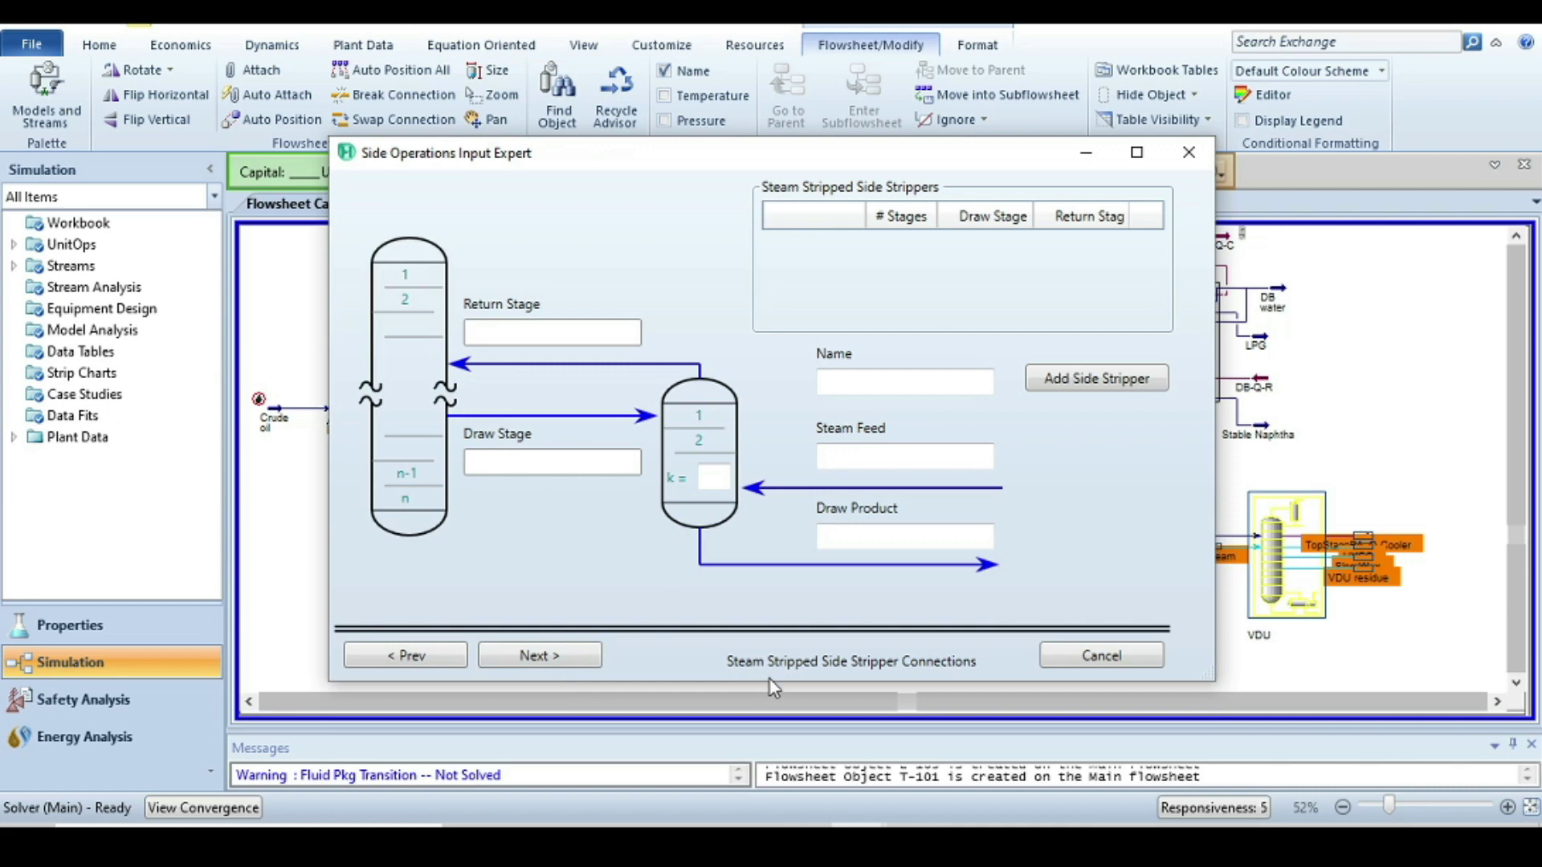
left_click(553, 656)
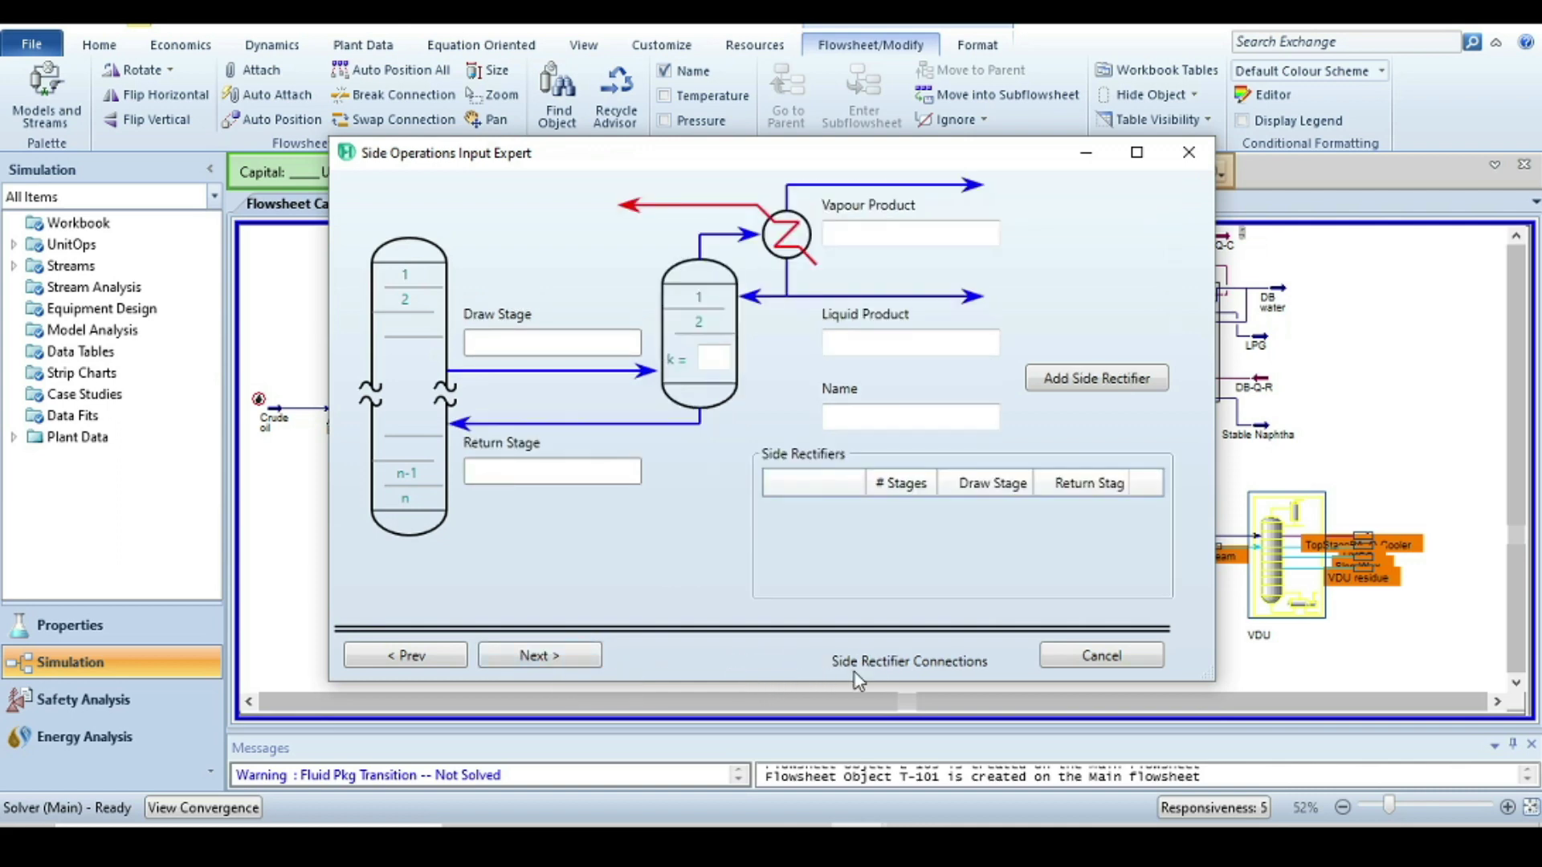
left_click(522, 652)
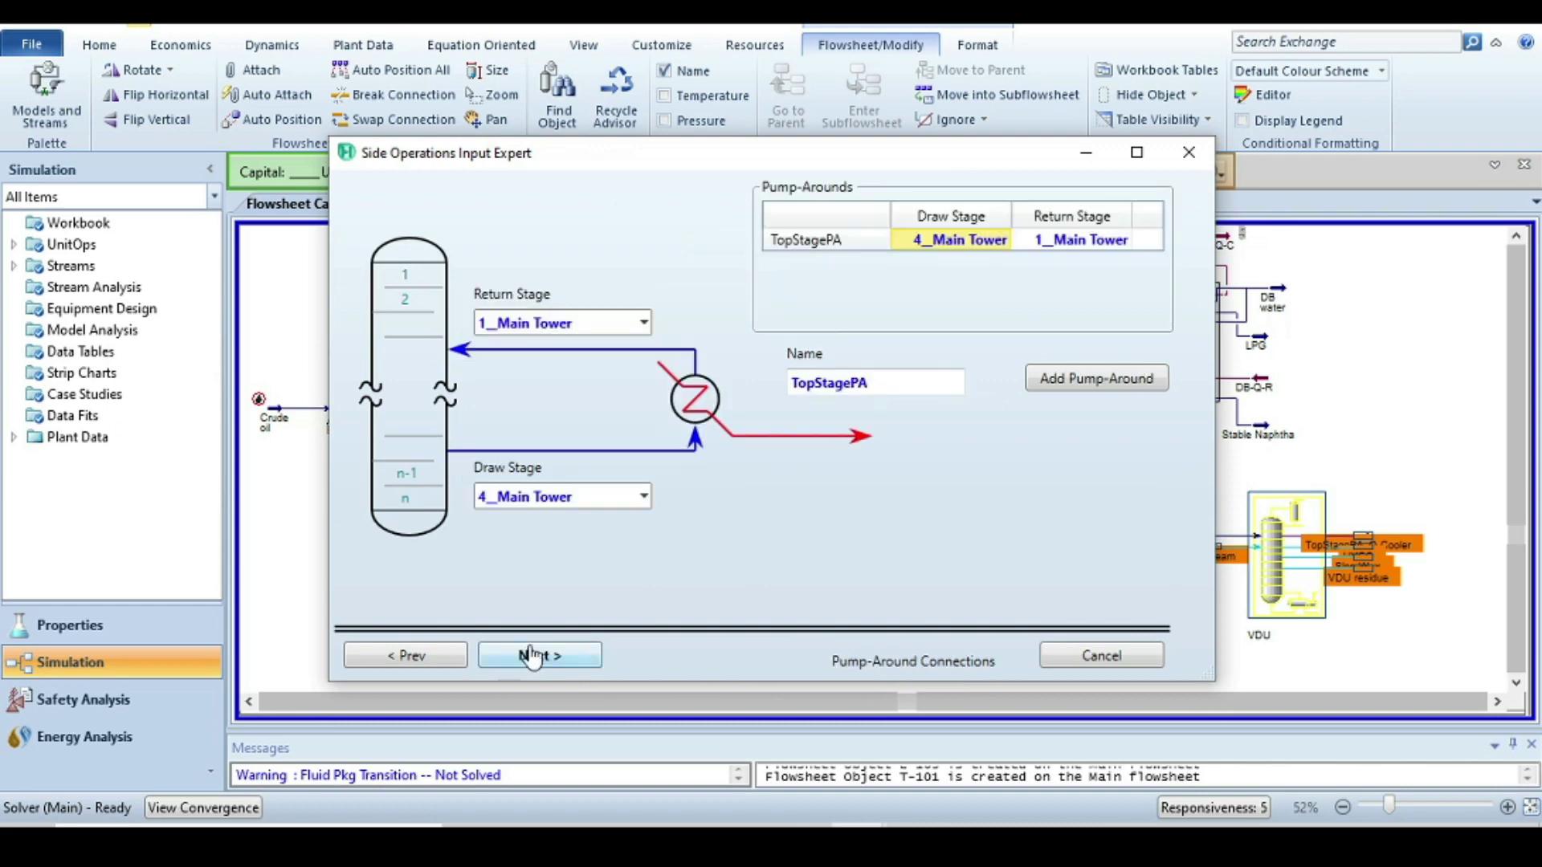
Rename the TopStagePA pump-around as LVGO-PA.
left_click(854, 243)
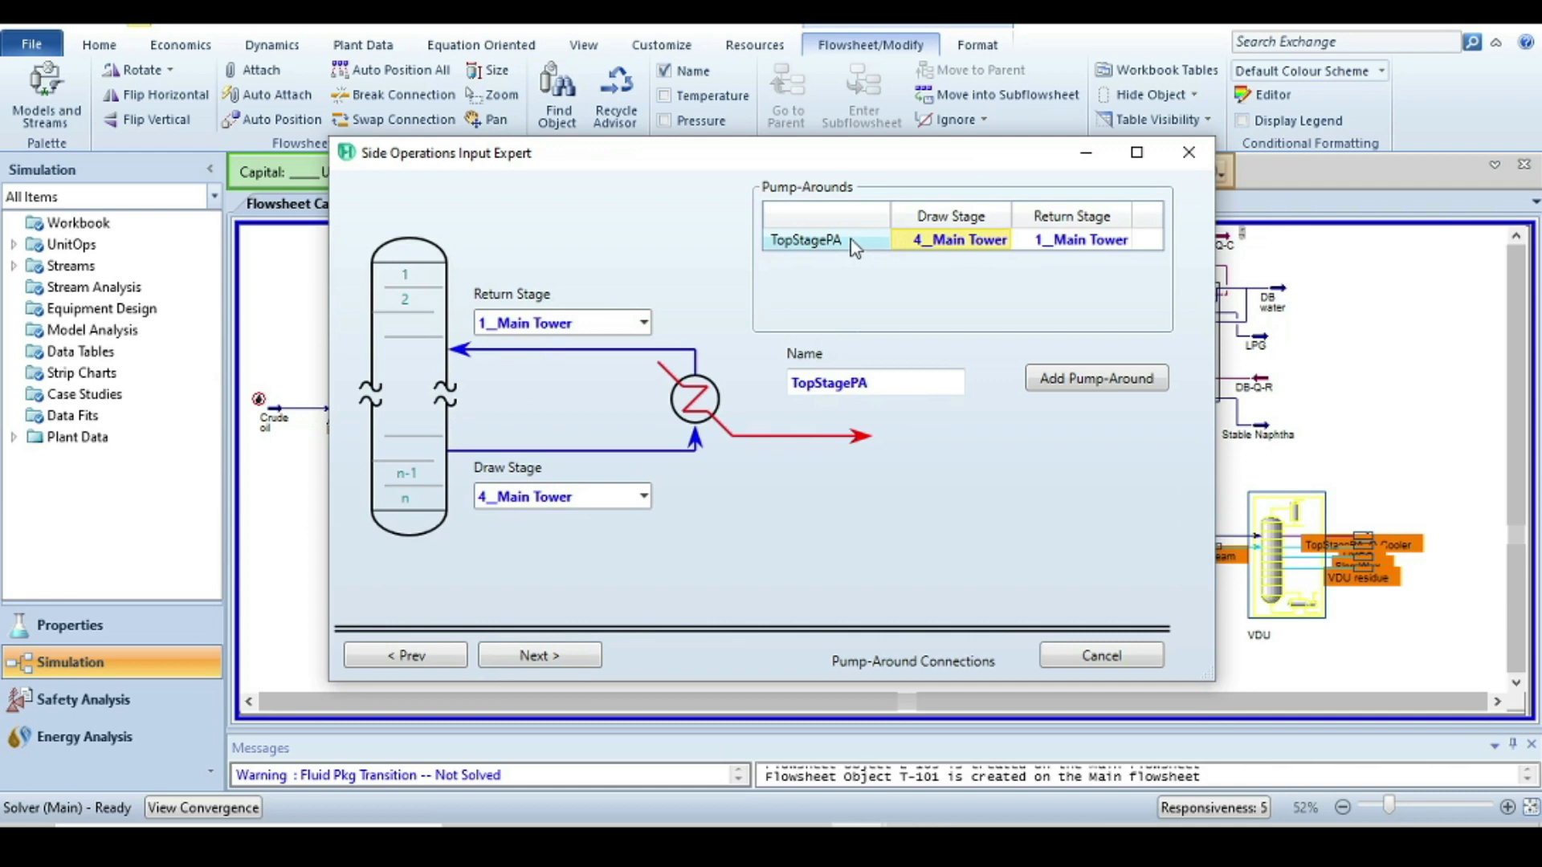
left_click(854, 382)
key("BackSpace")
key("BackSpace")
key("BackSpace")
key("BackSpace")
key("BackSpace")
key("BackSpace")
key("BackSpace")
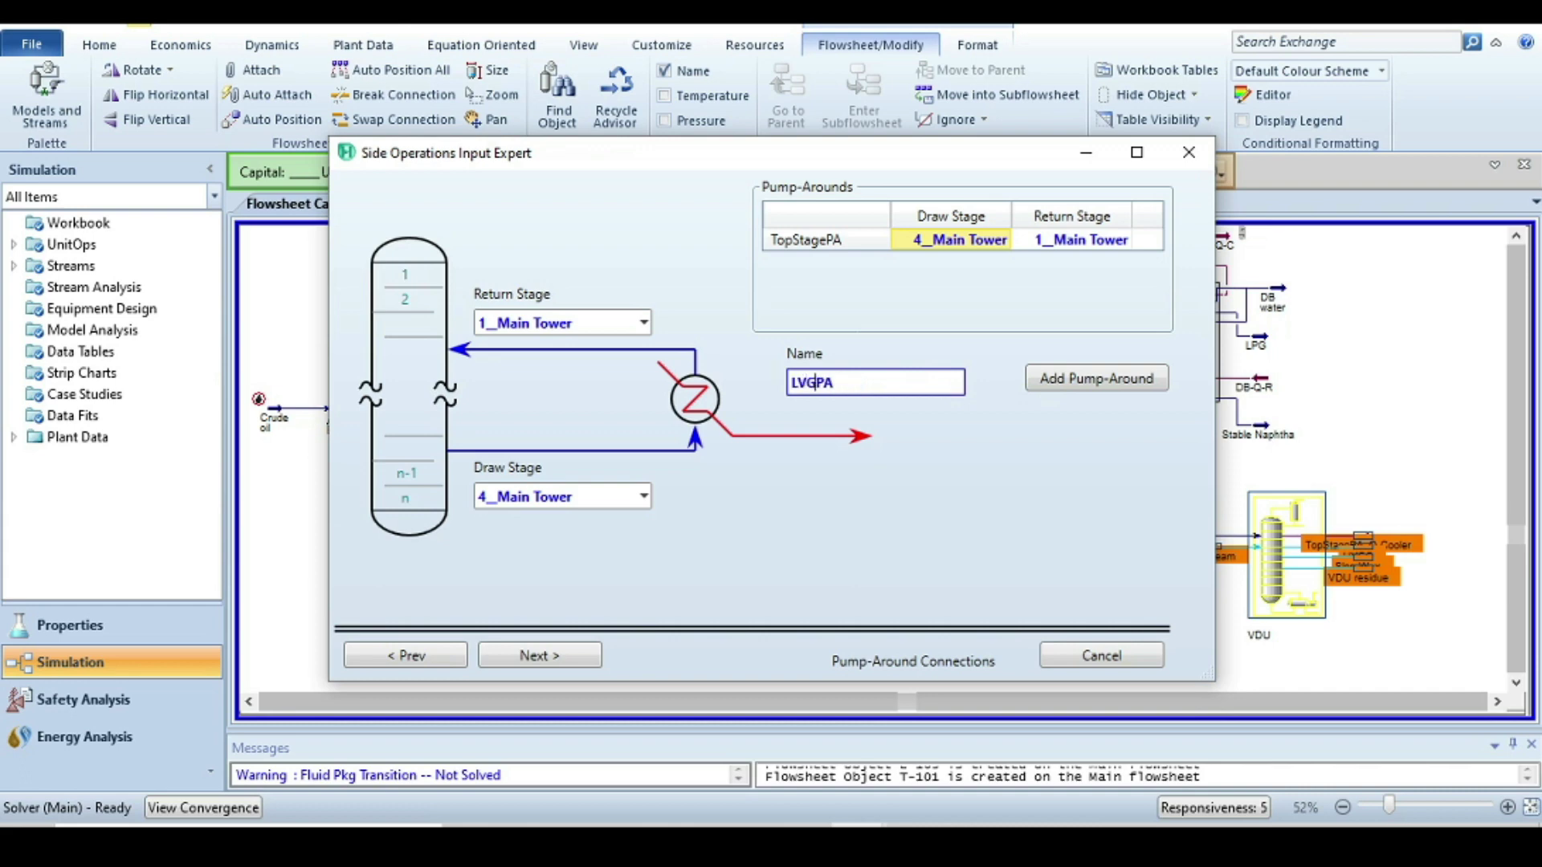
key("Return")
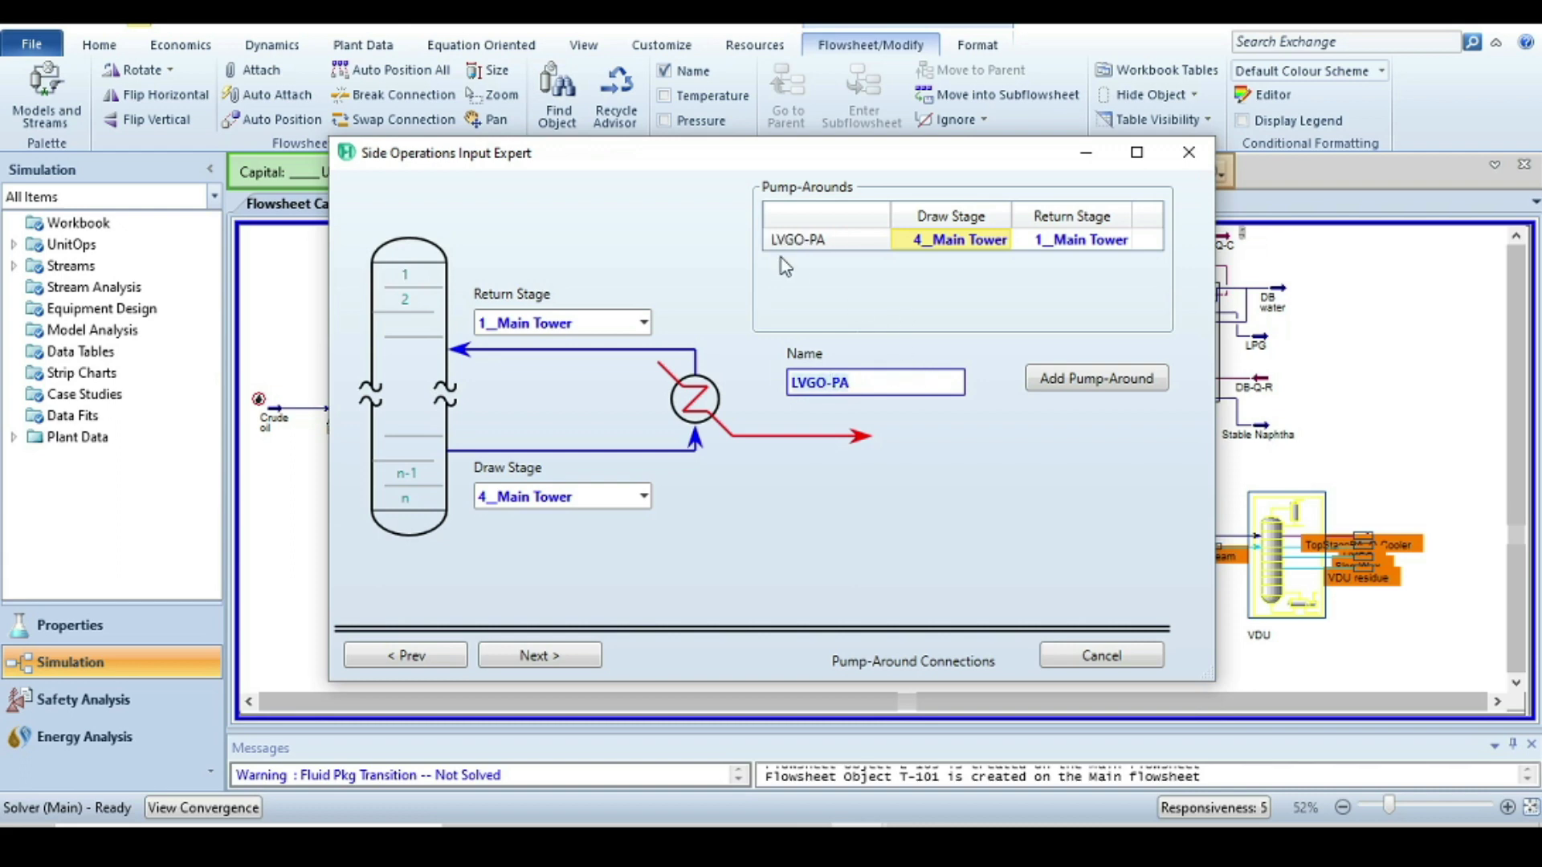
Add a second pump-around named HVGO-PA and consult the Vacuum Column Data slide for its draw and return stages.
left_click(1105, 379)
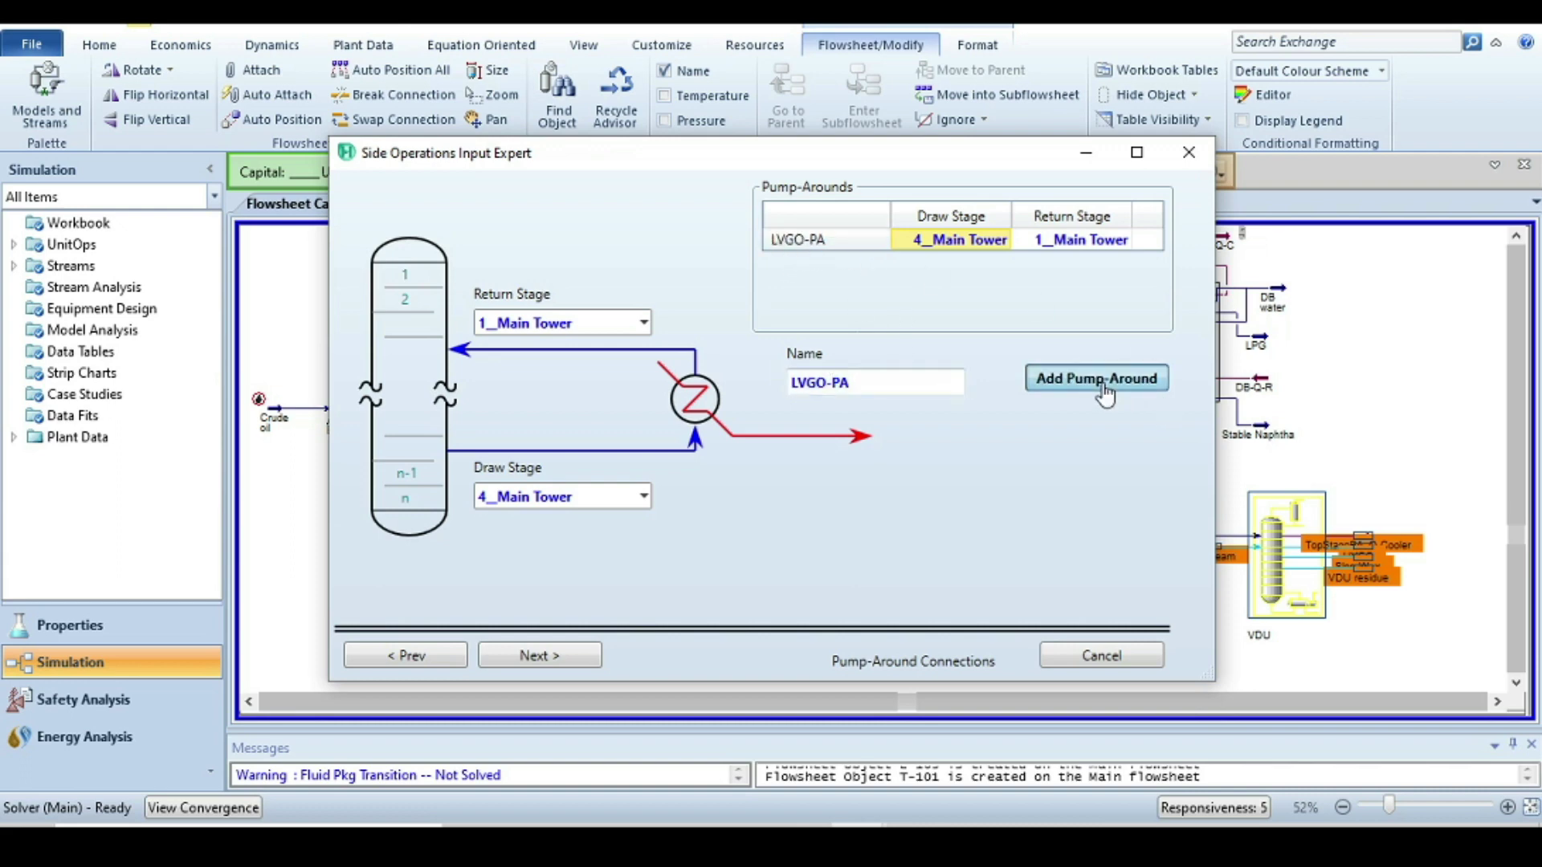
left_click(799, 383)
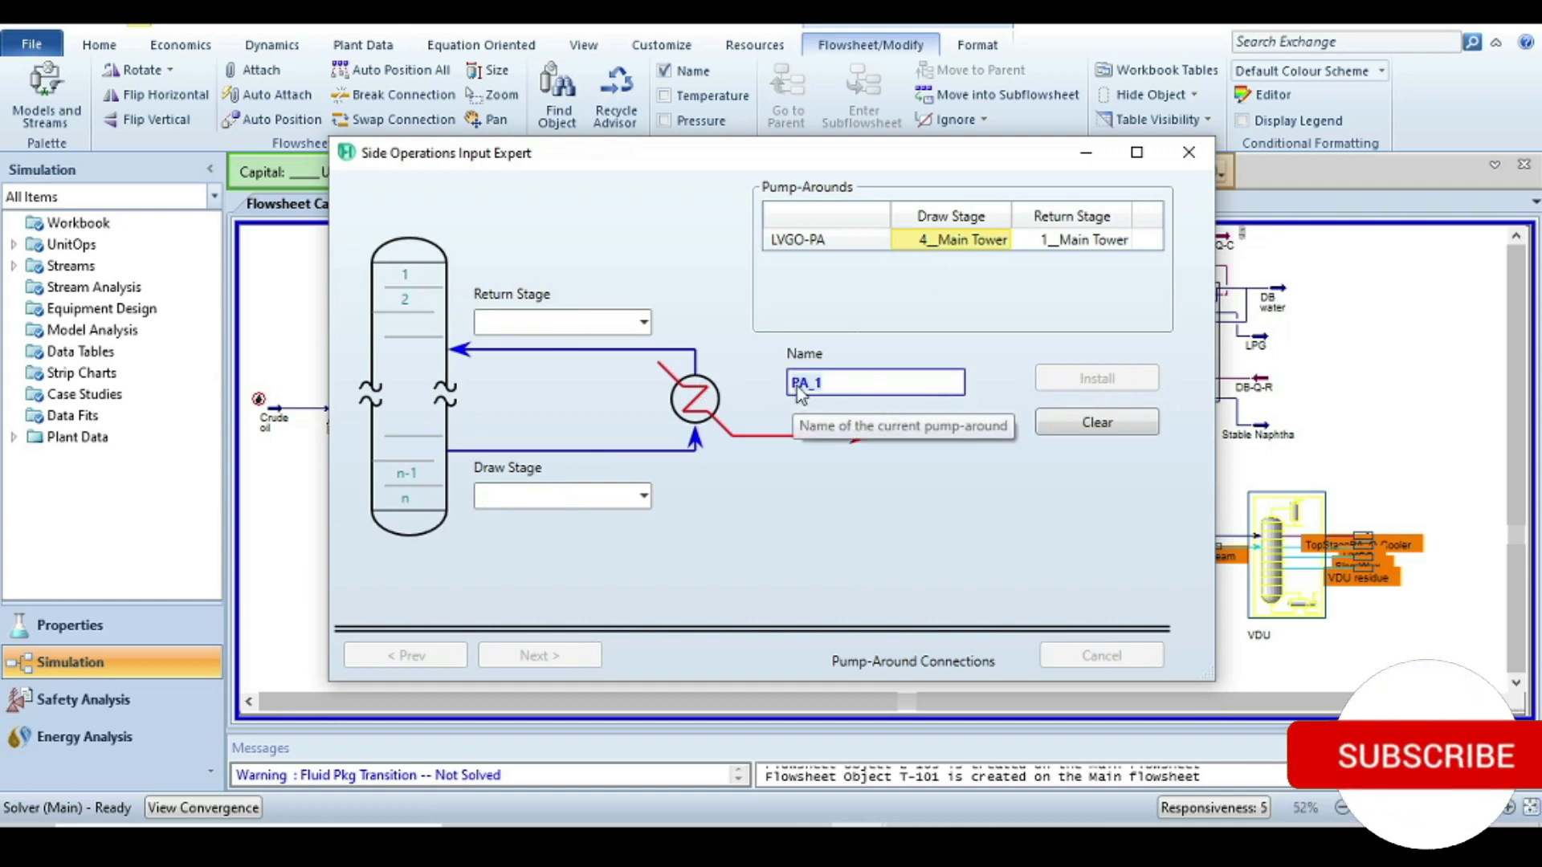
left_click(798, 386)
type("HVGO-")
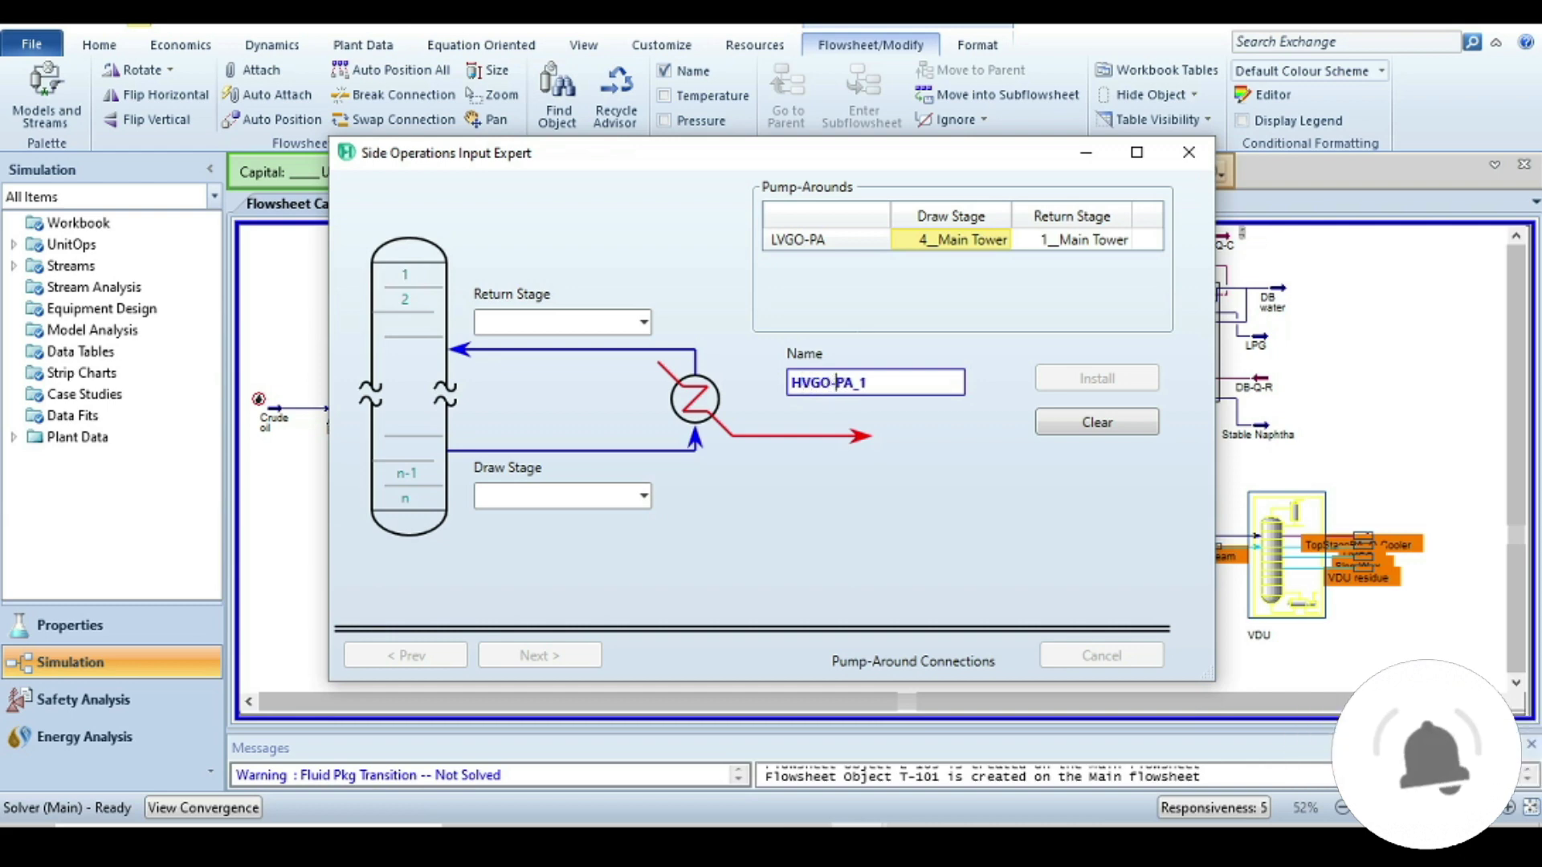
key("BackSpace")
key("BackSpace")
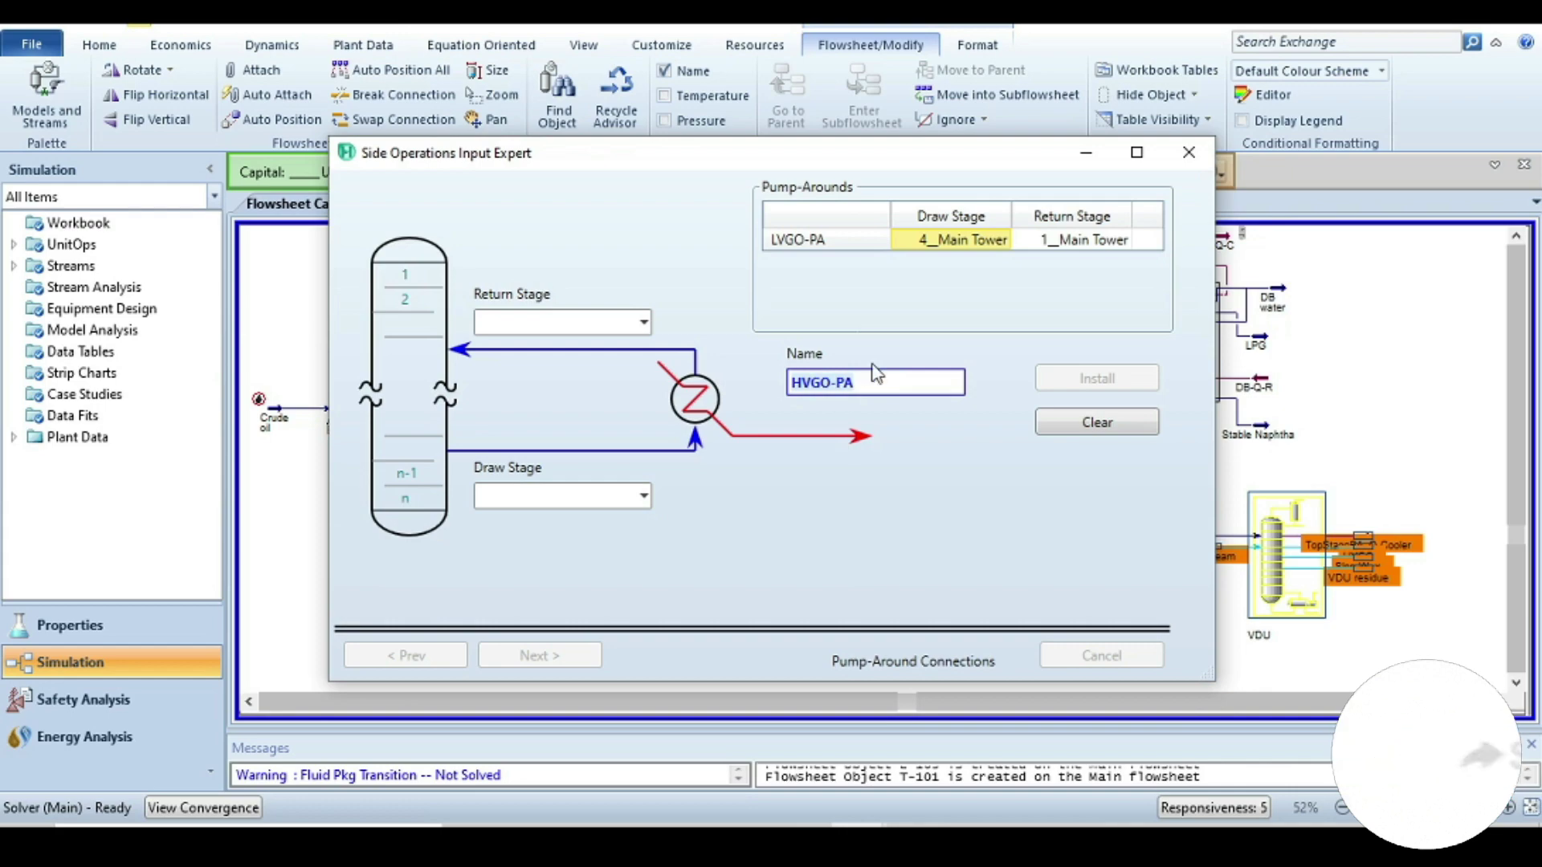
key("Return")
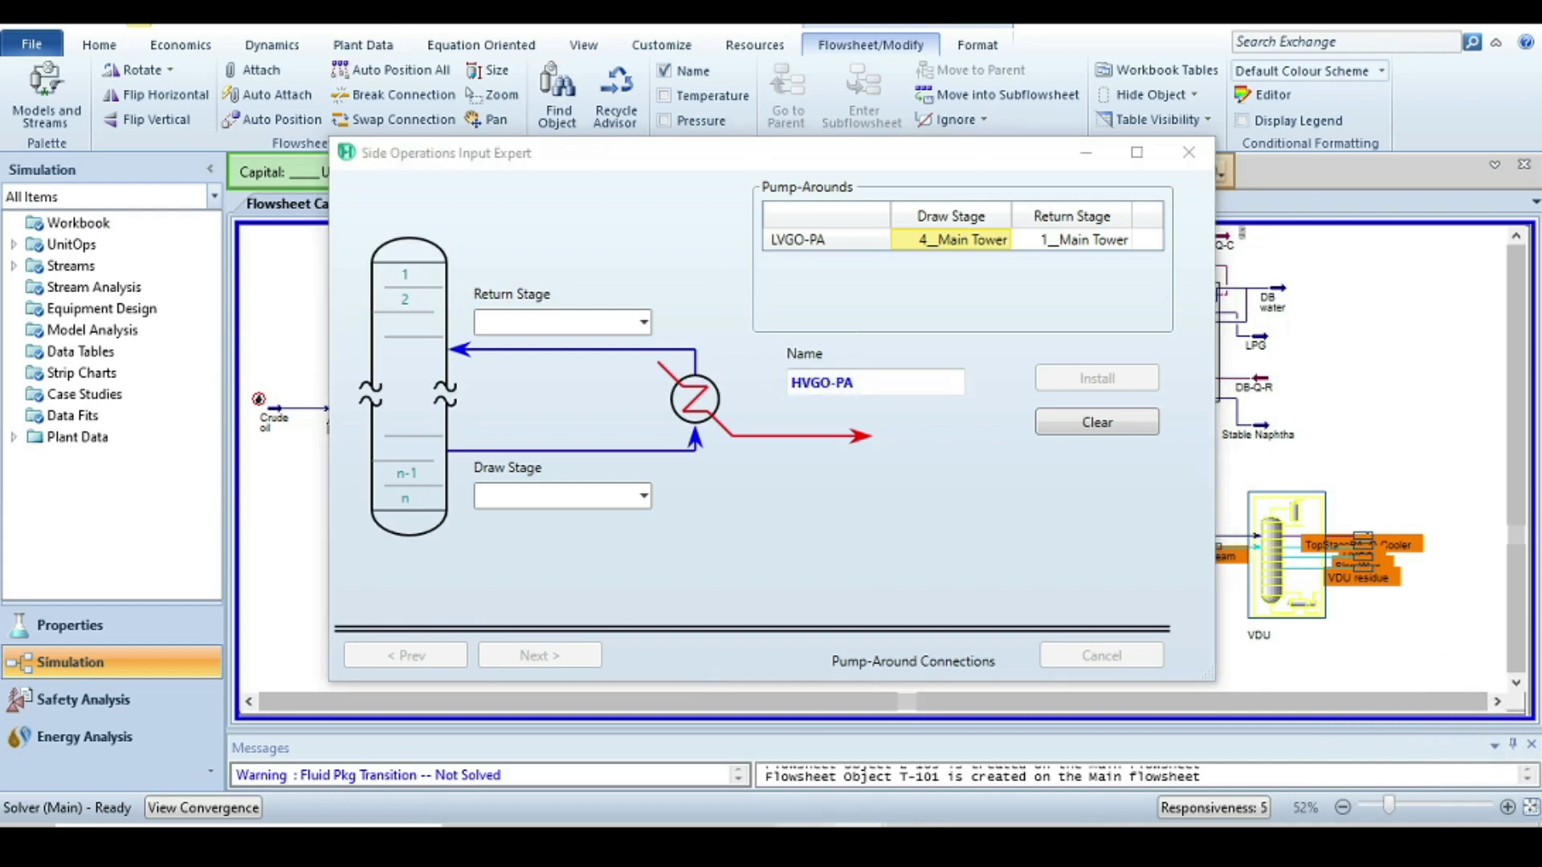
key("alt+Tab")
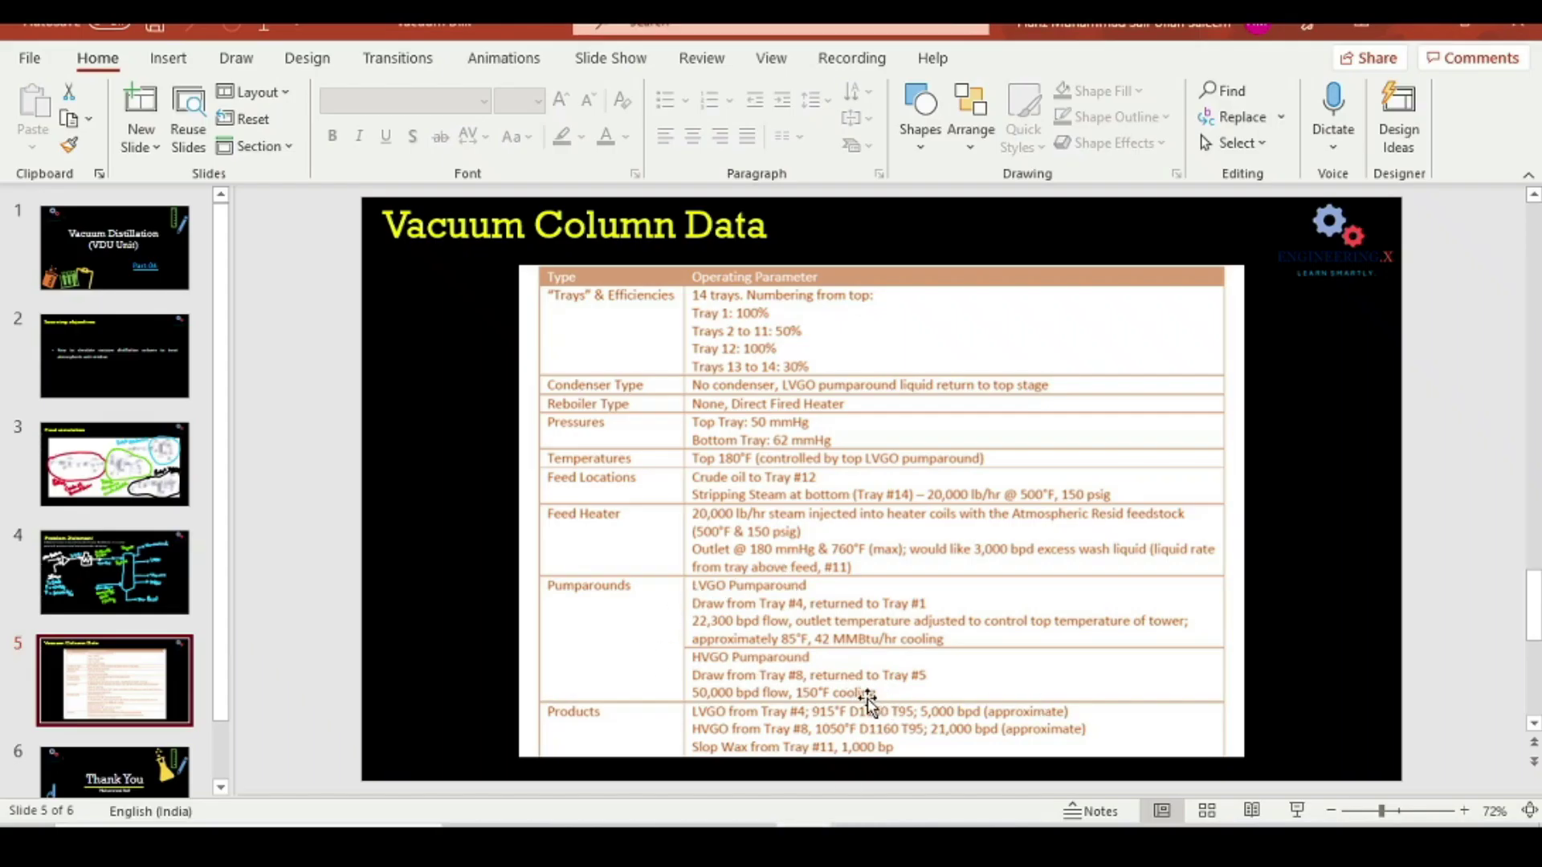
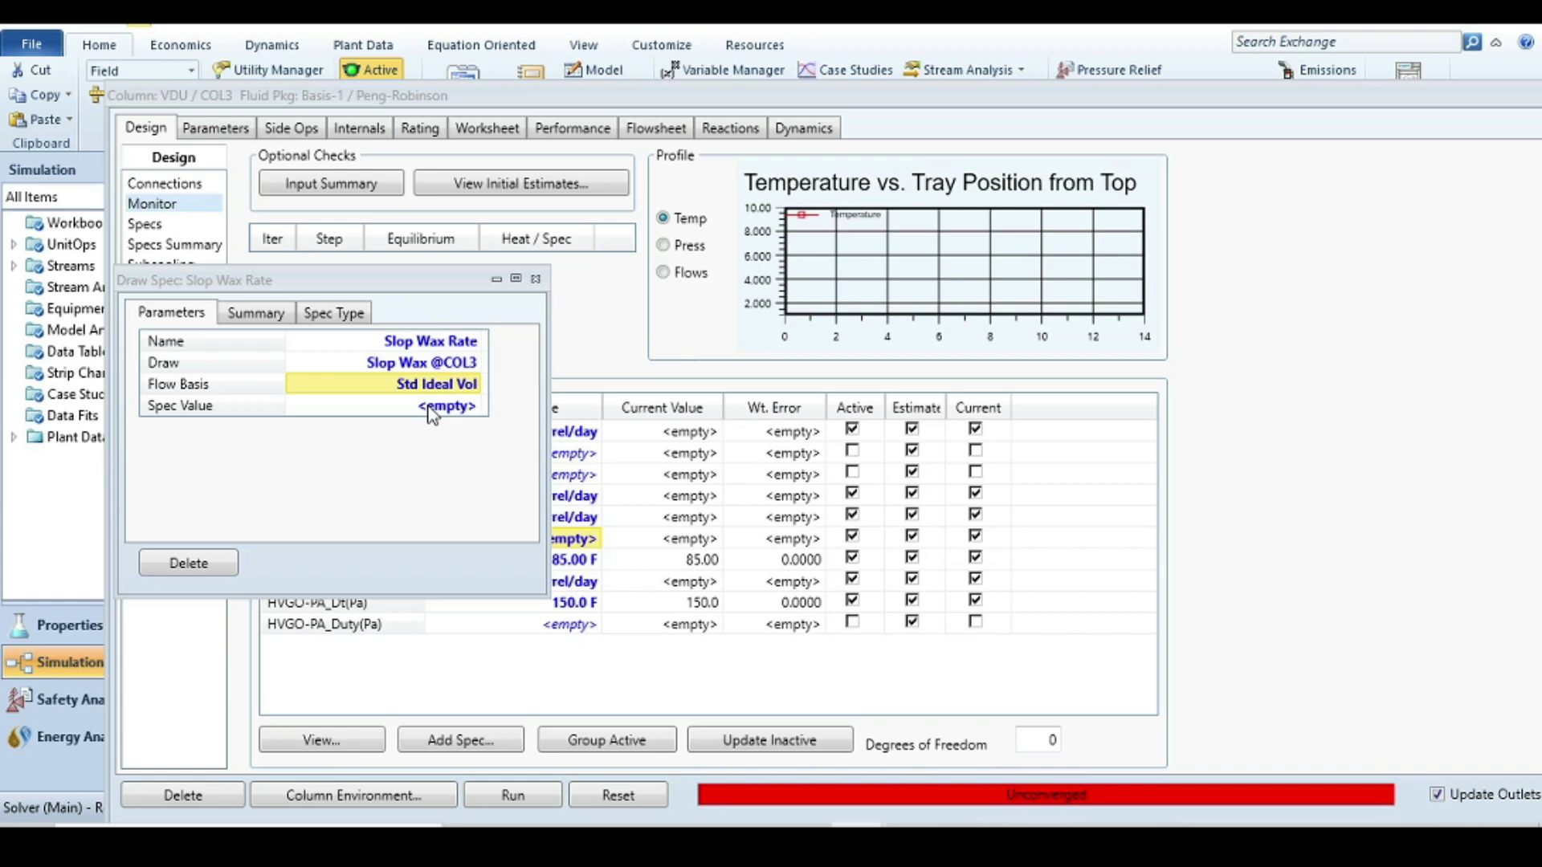
Set the Slop Wax Rate draw specification to 1000 barrel/day and close its window.
left_click(450, 405)
type("1000")
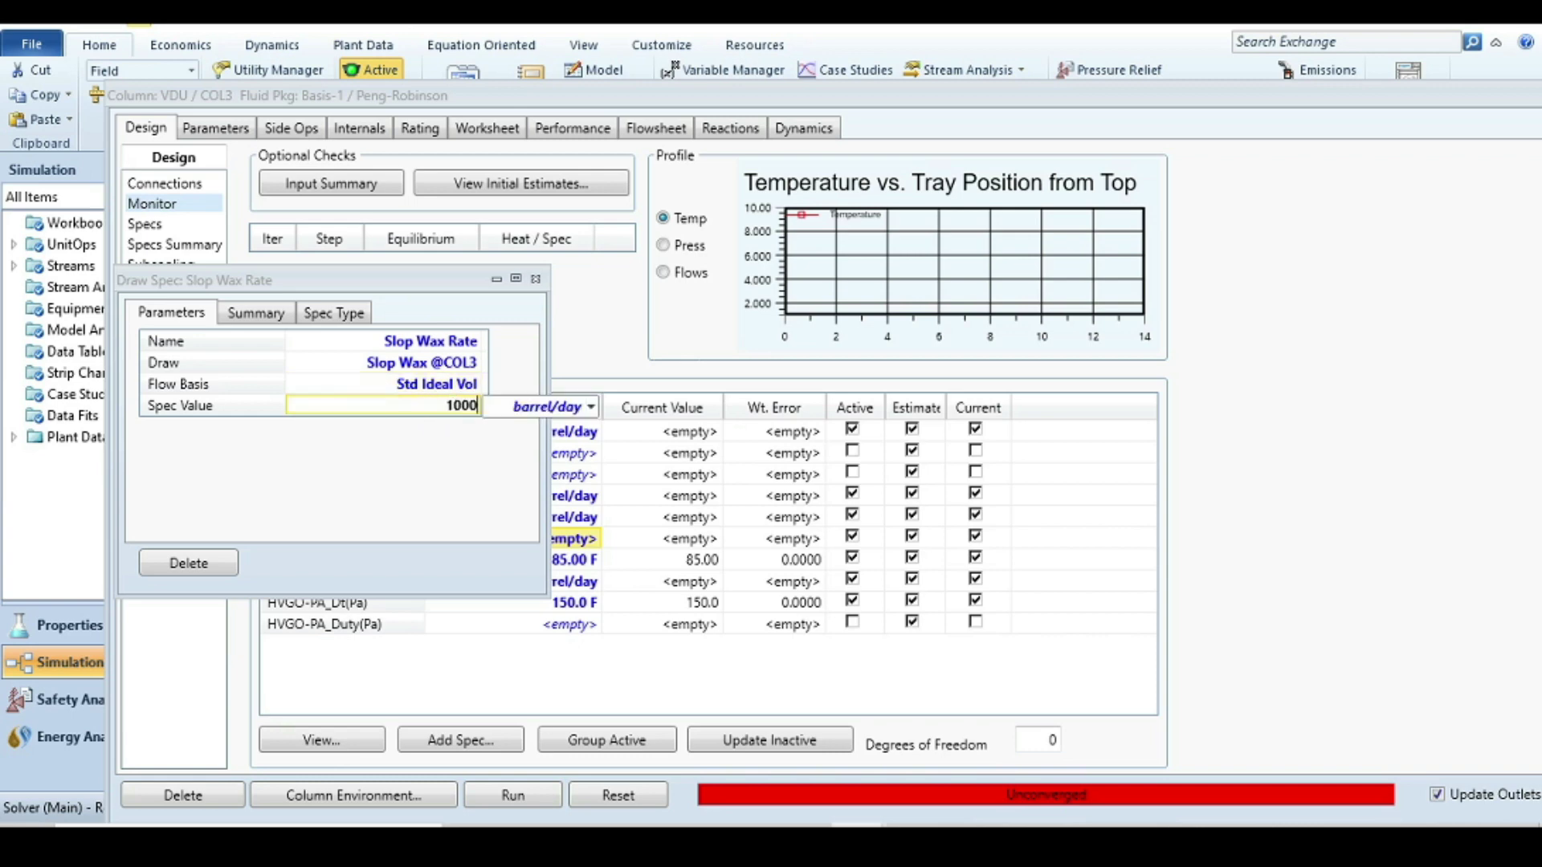
key("Return")
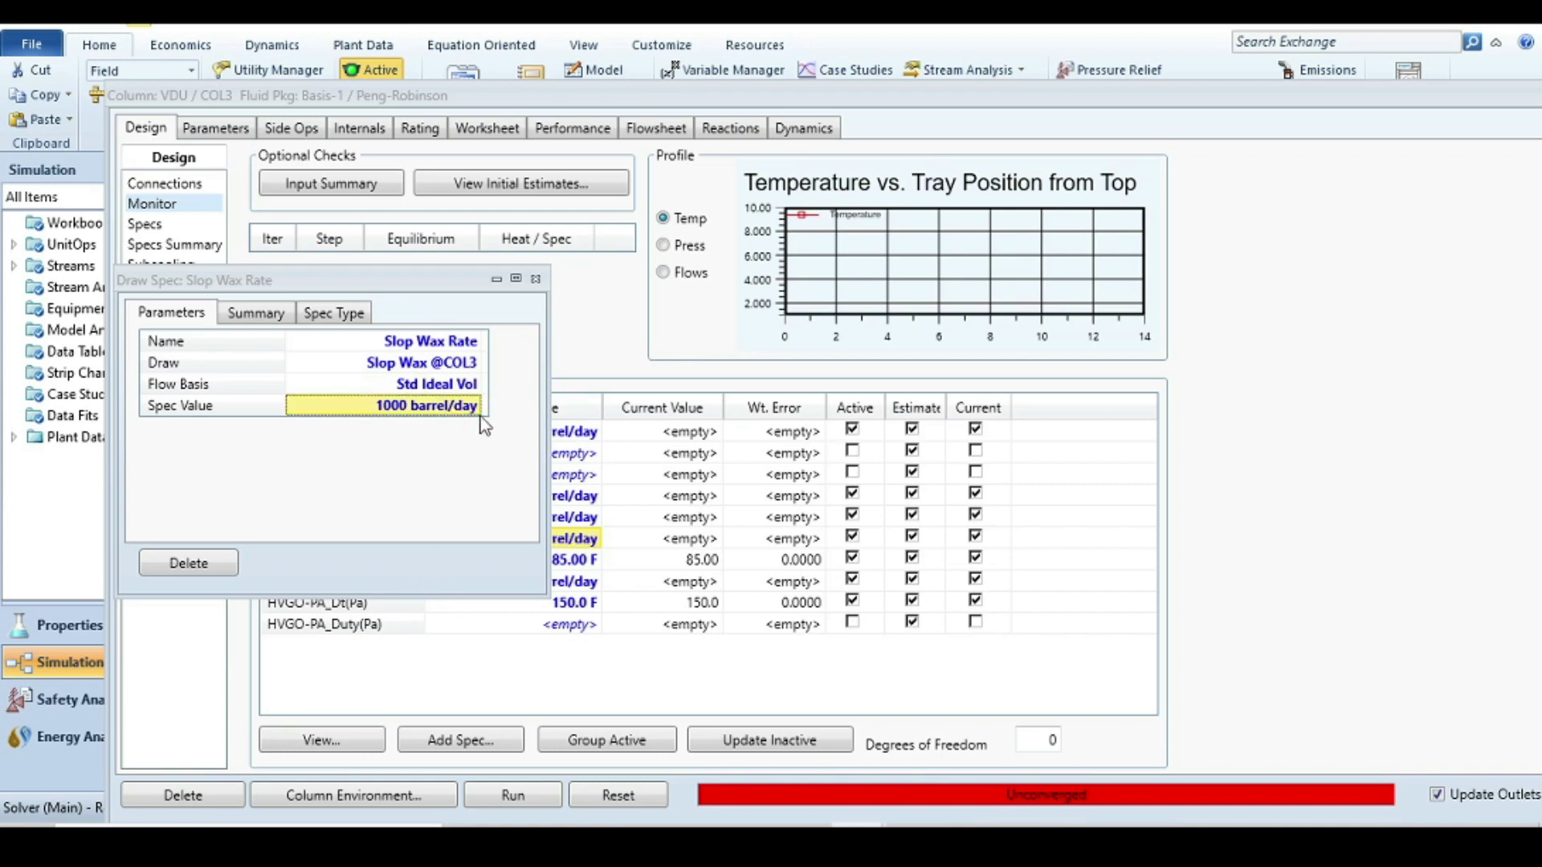
left_click(536, 280)
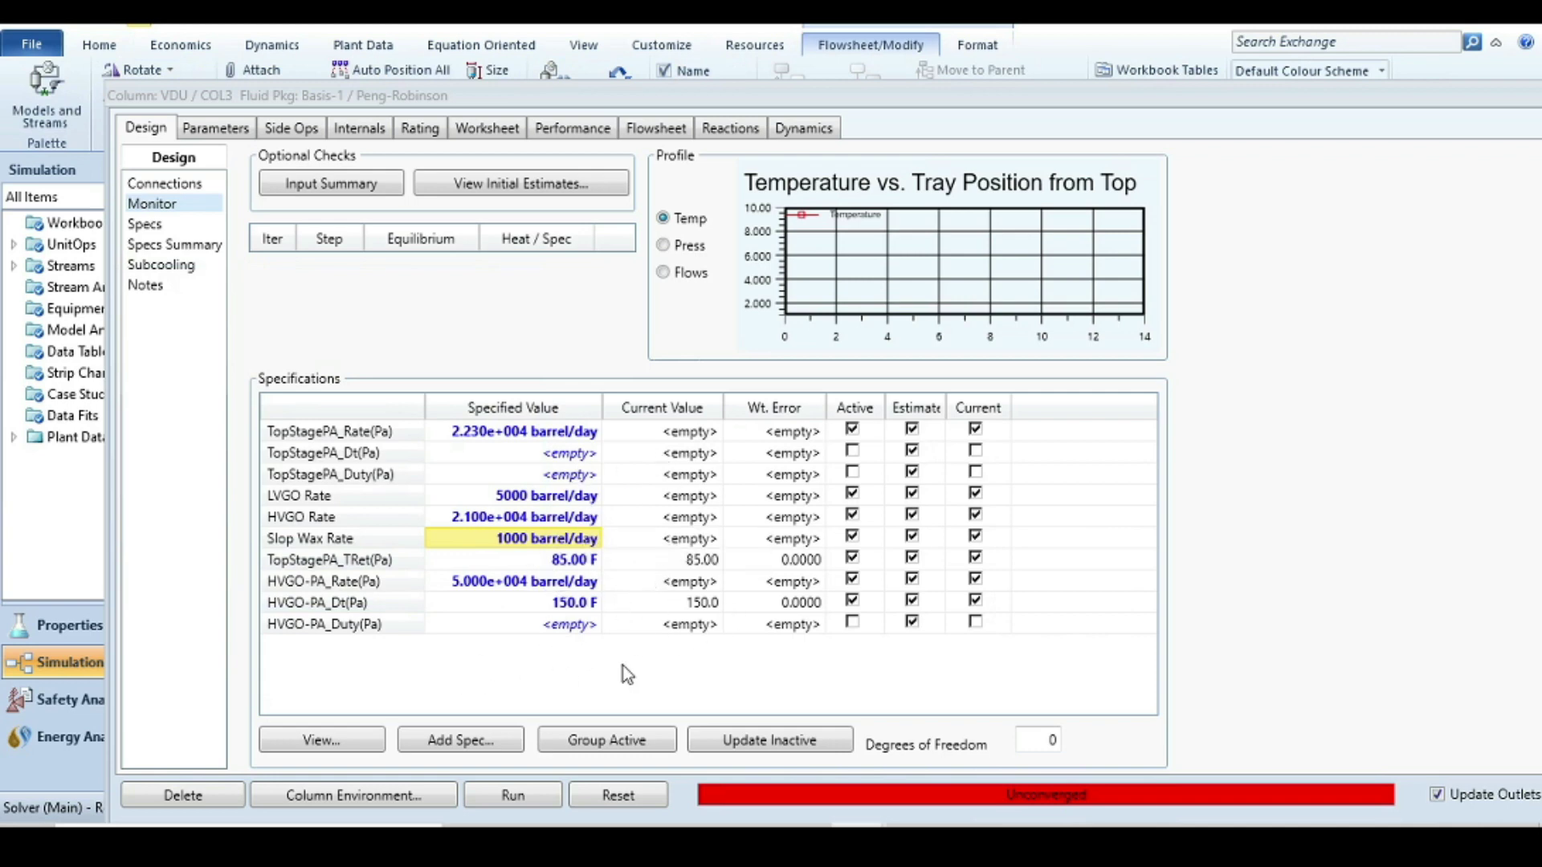
Add a Column Temperature specification to the VDU column's specifications.
left_click(149, 224)
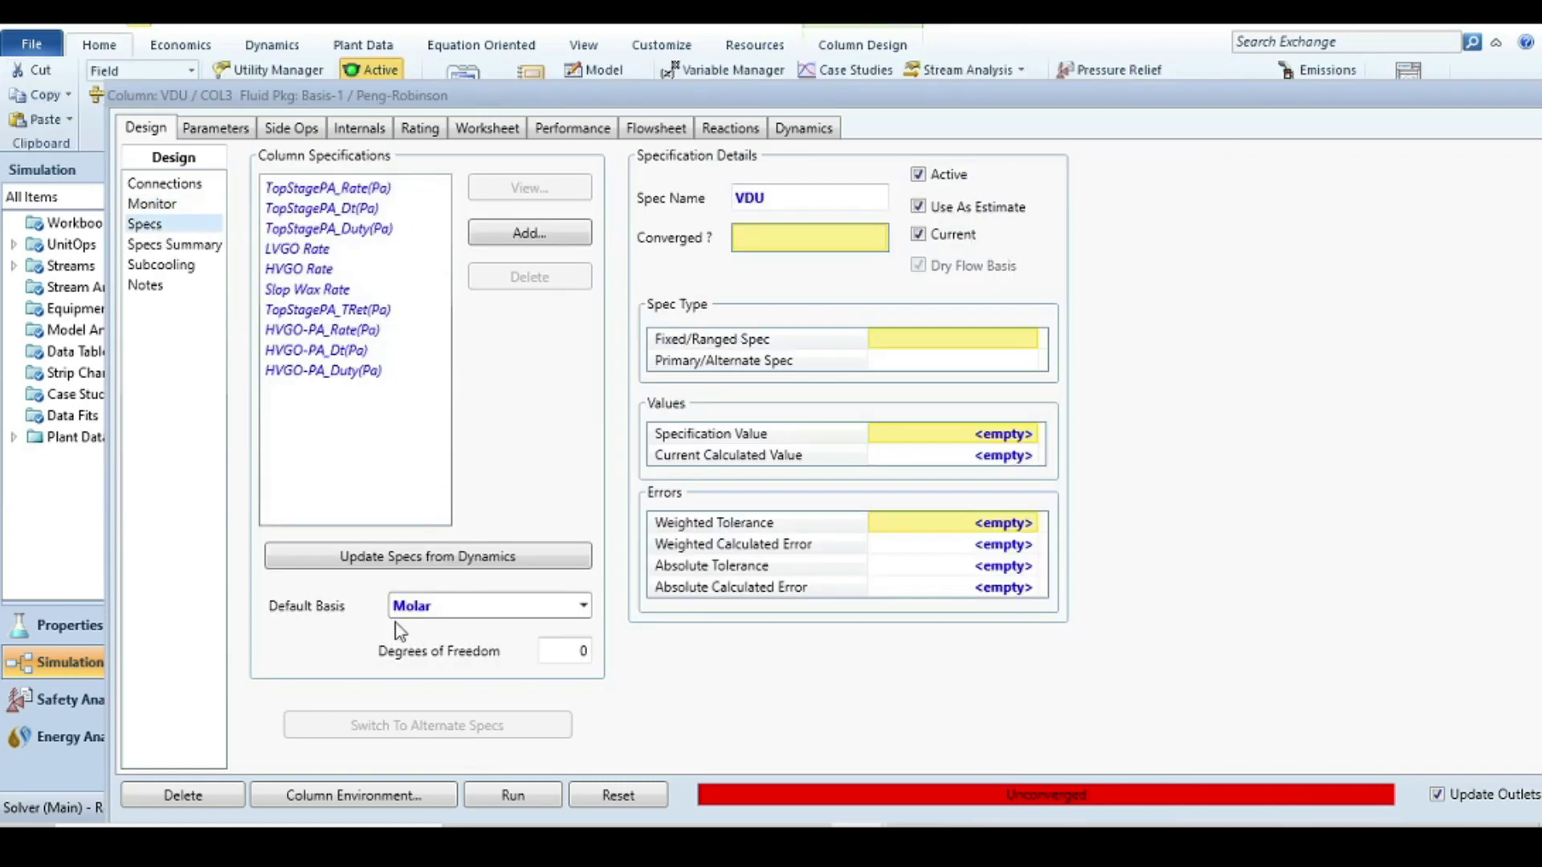
left_click(518, 234)
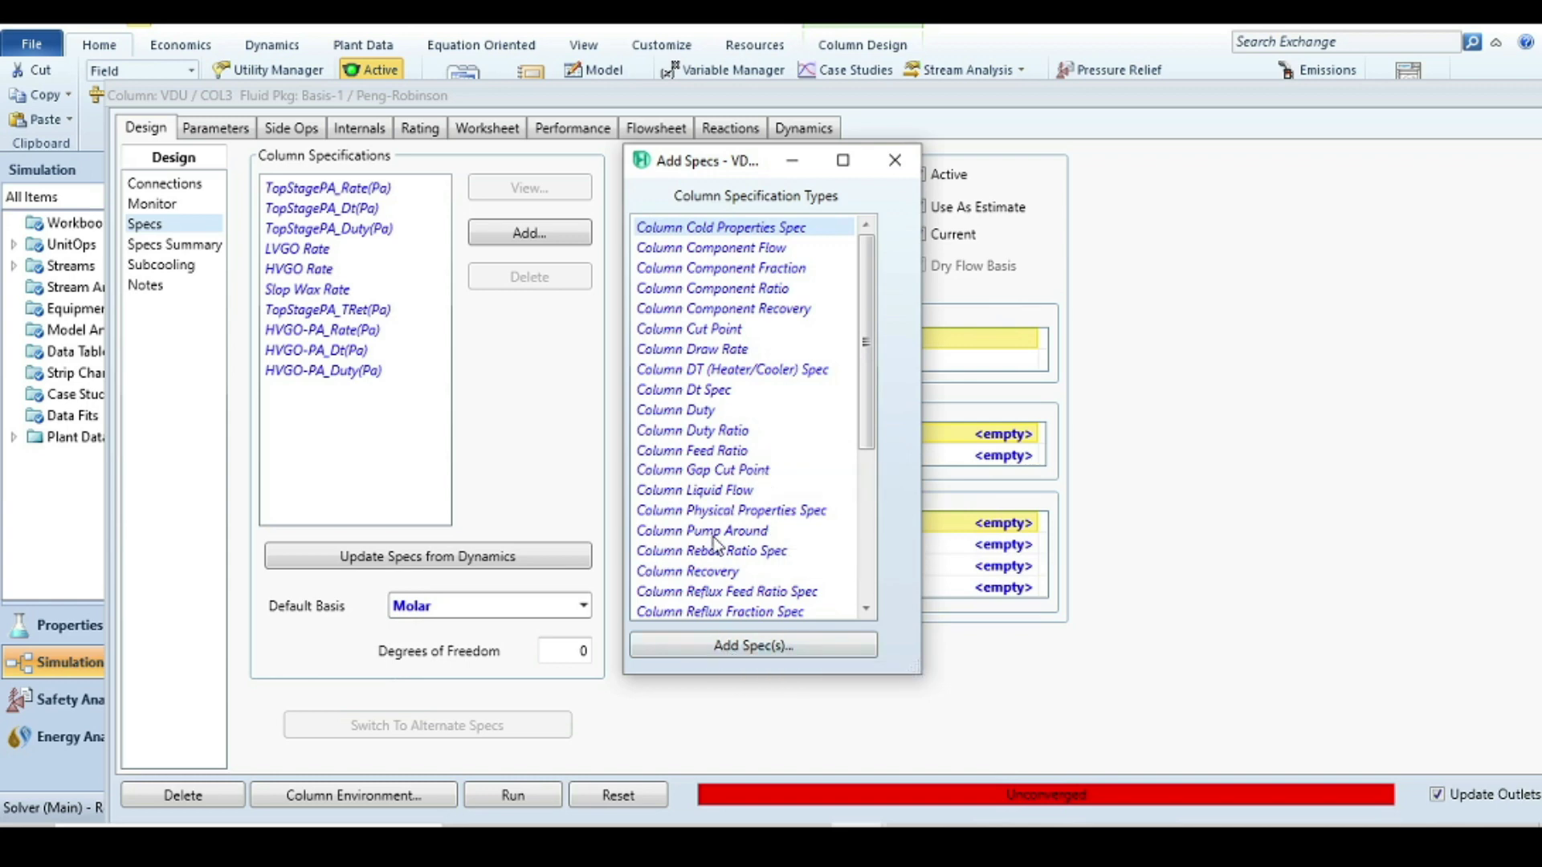
scroll(715, 542, "down", 1)
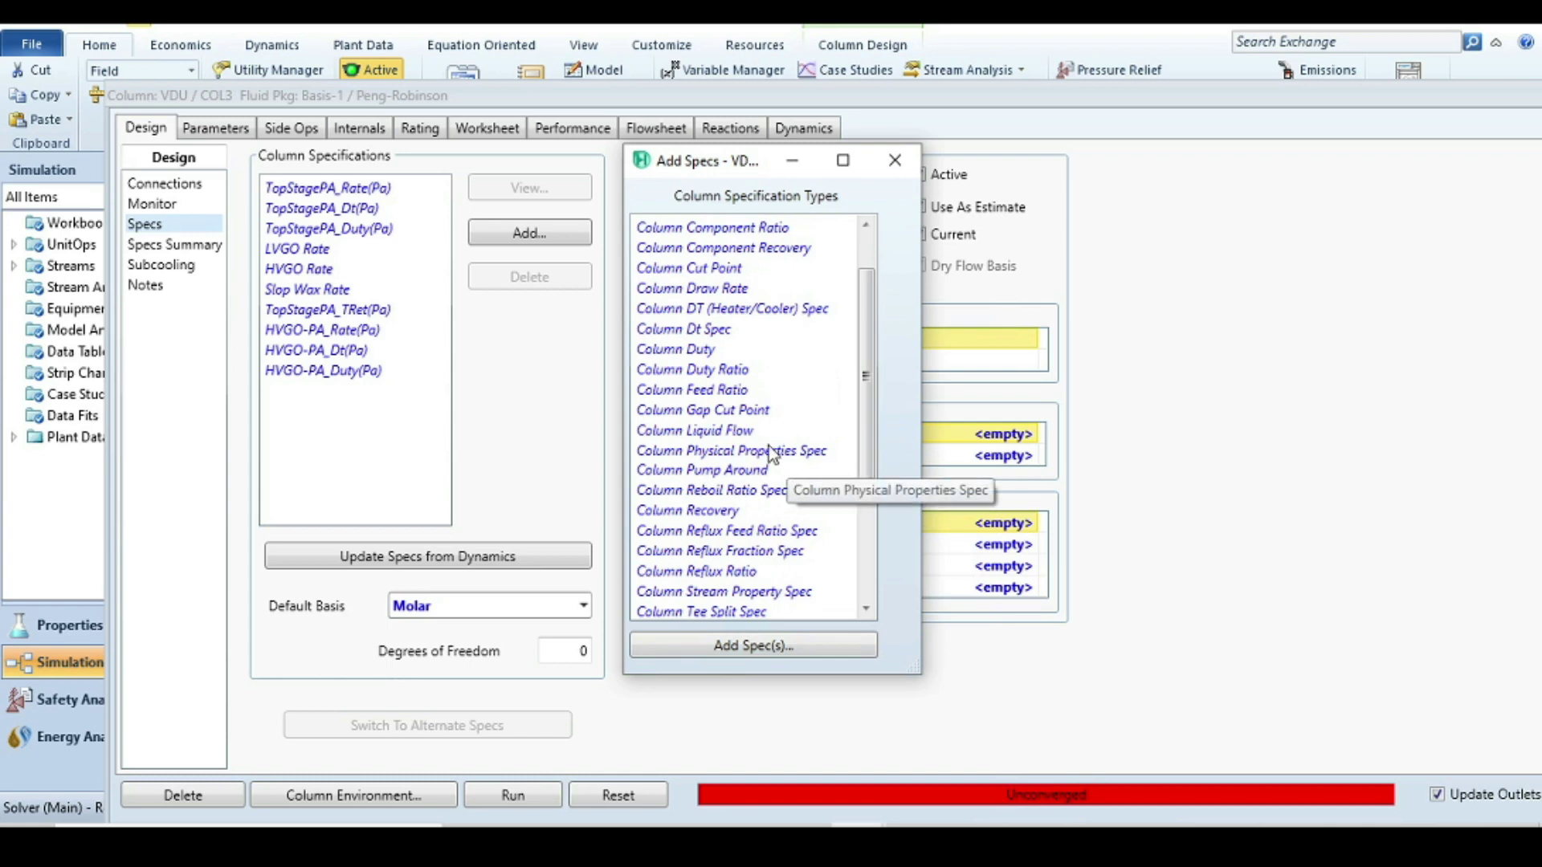
scroll(769, 454, "down", 1)
scroll(770, 453, "down", 1)
left_click(712, 514)
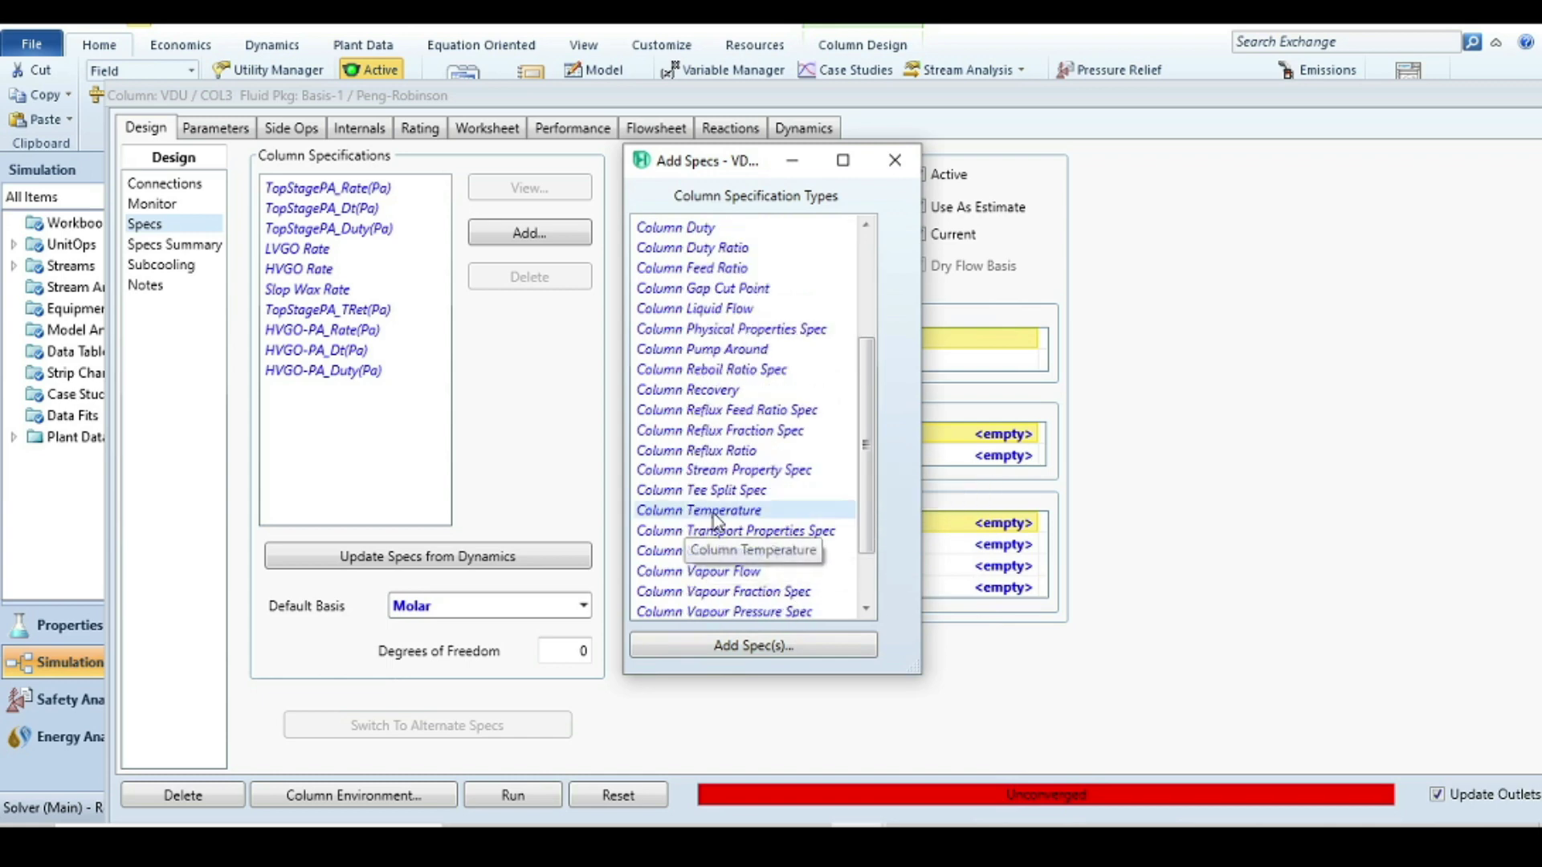
left_click(742, 647)
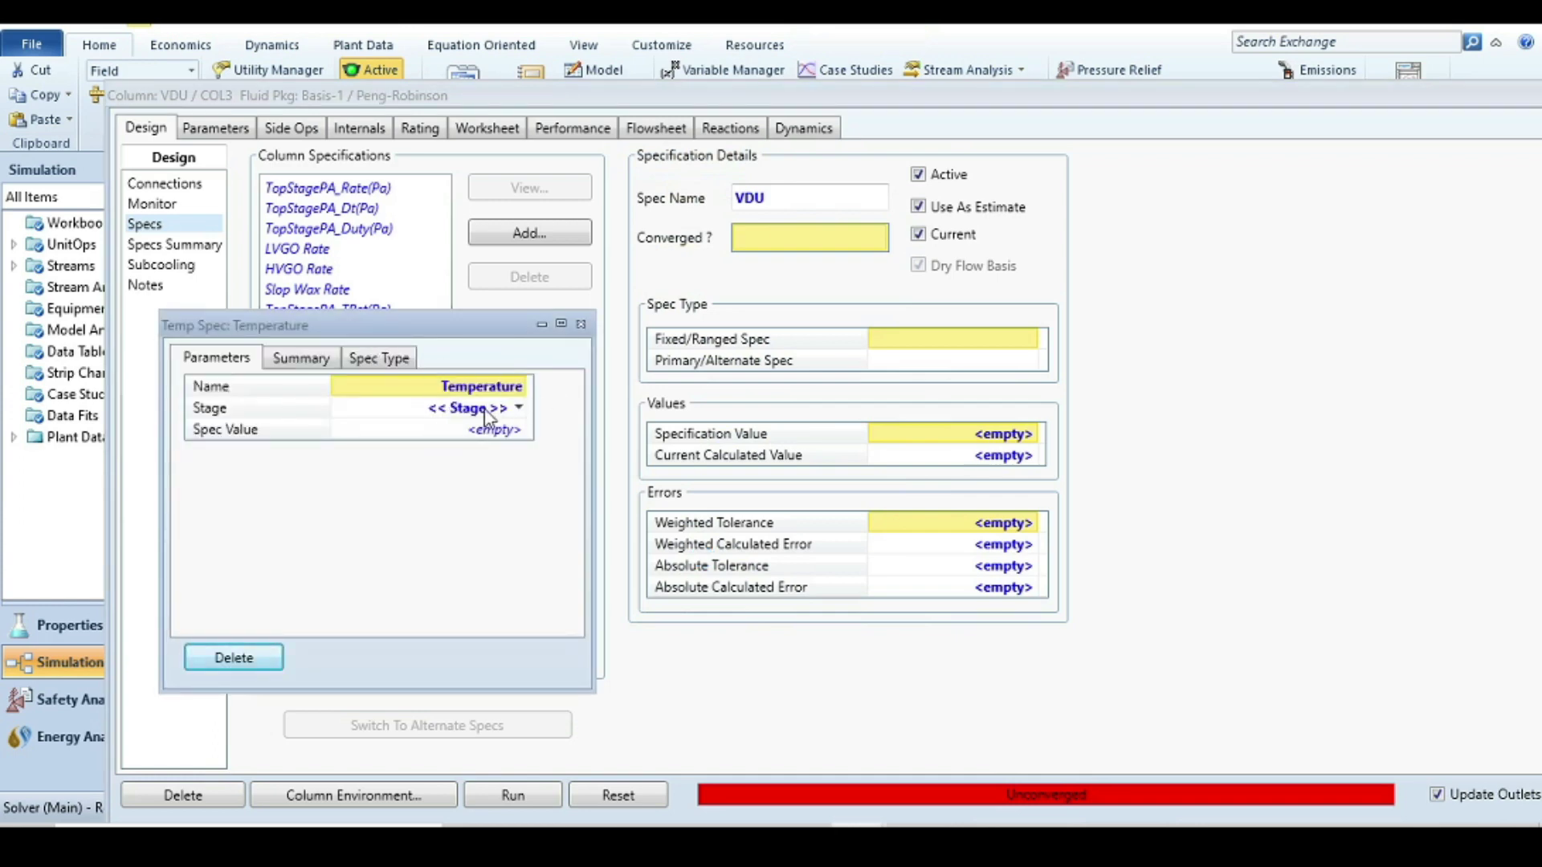
Assign the new temperature specification to stage 1 of the Main Tower with a value of 180 F, and close its window.
left_click(518, 411)
left_click(514, 434)
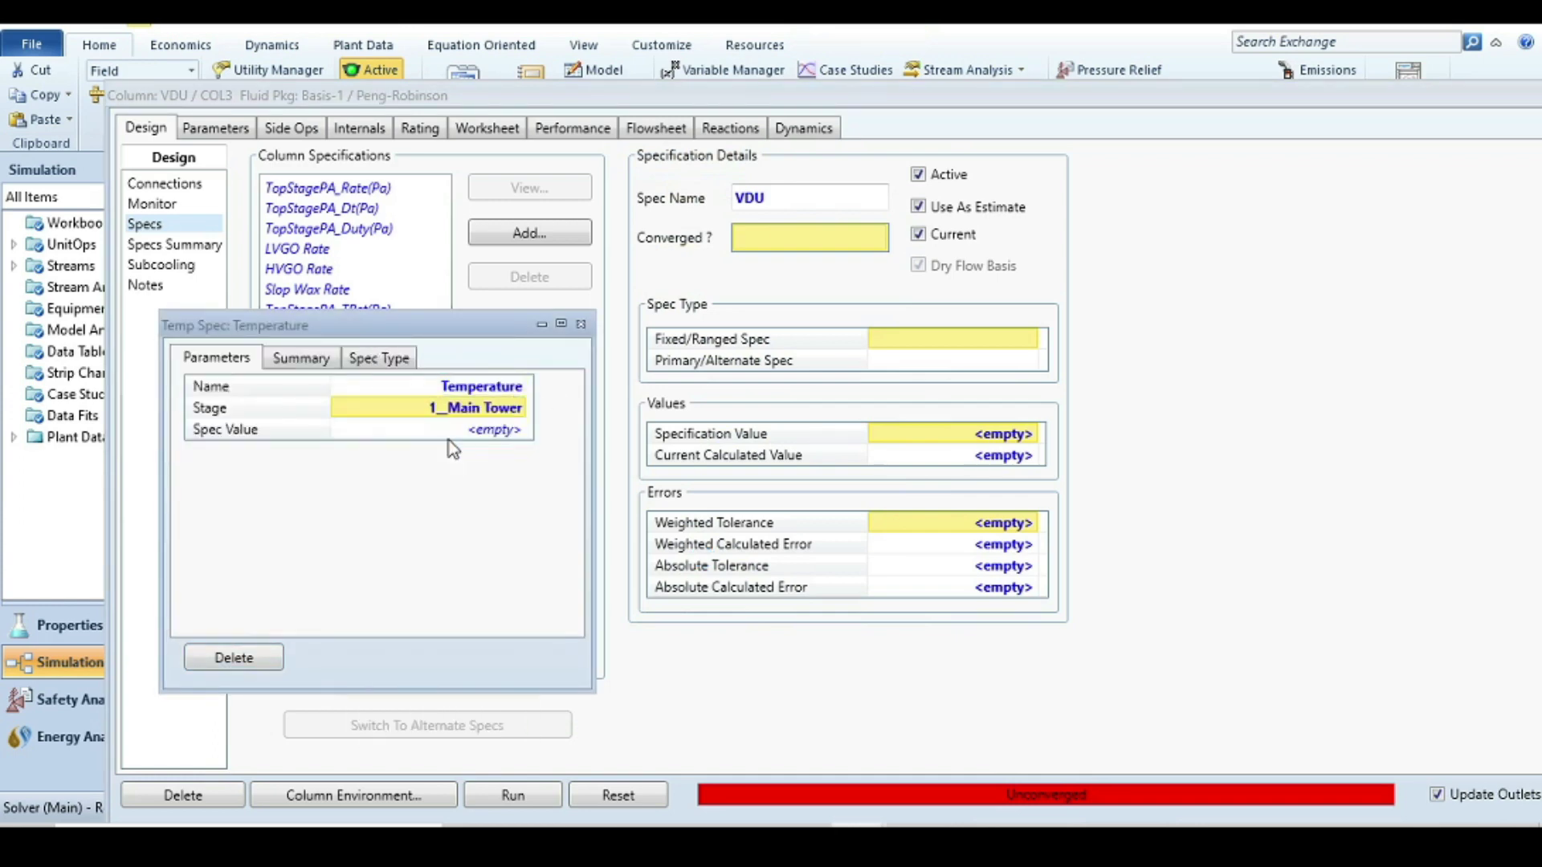
left_click(453, 432)
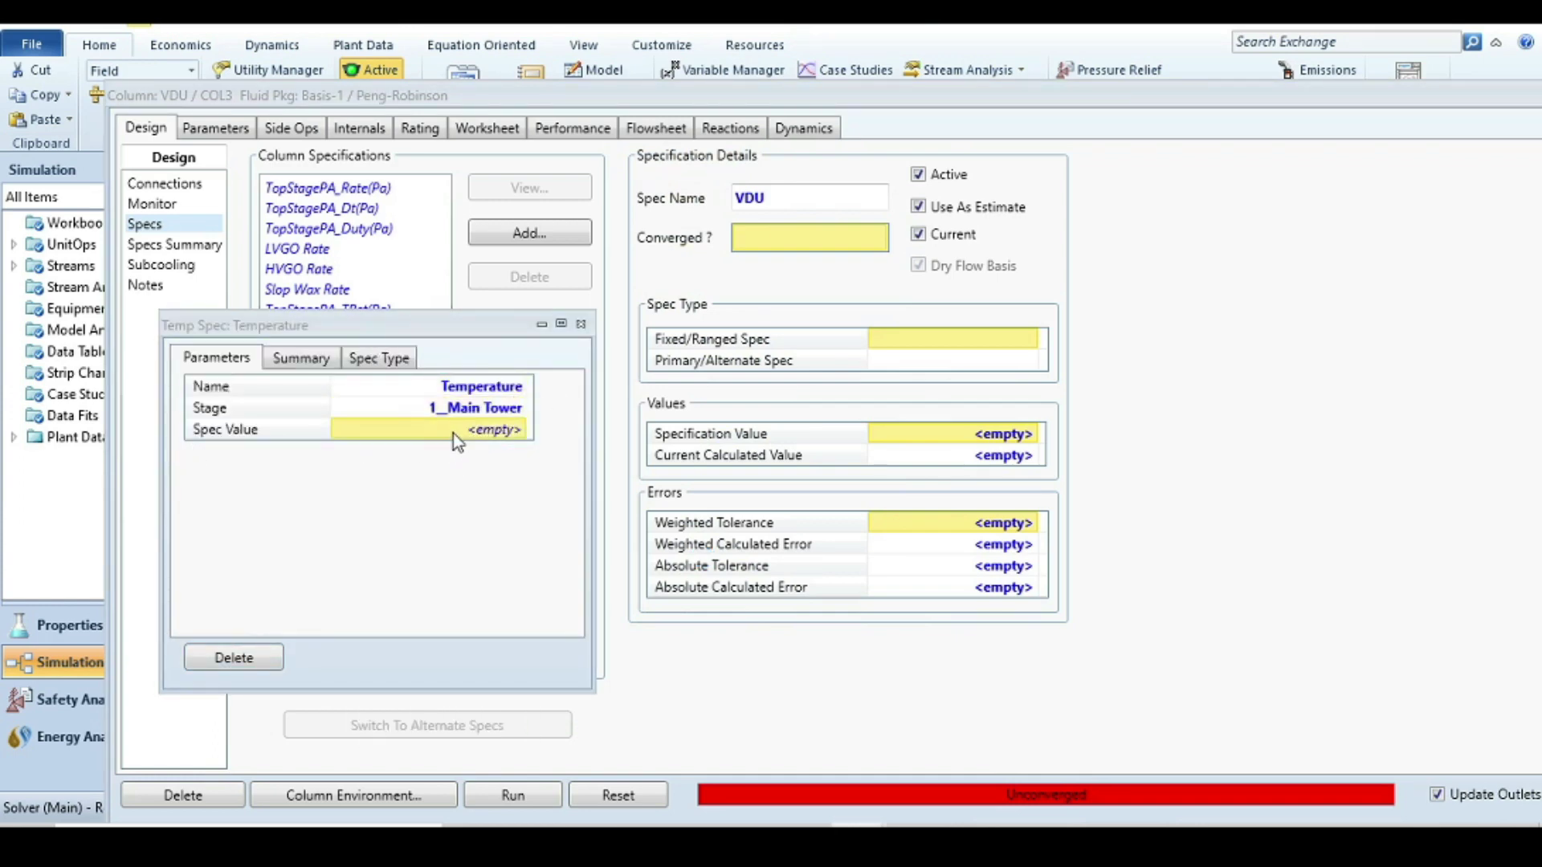
left_click(458, 432)
type("180 F")
key("Return")
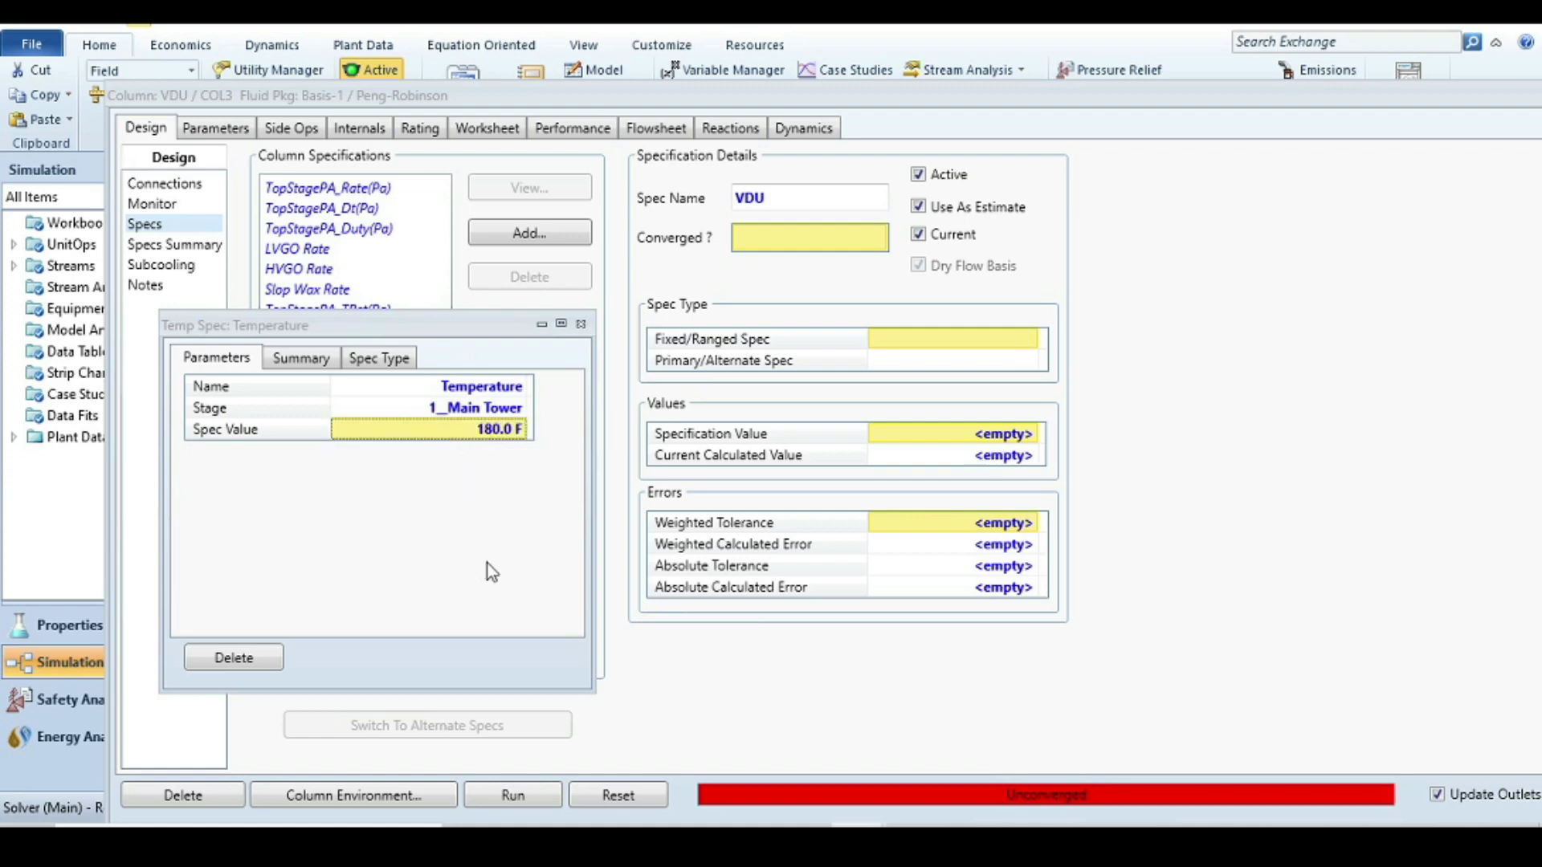
left_click(580, 325)
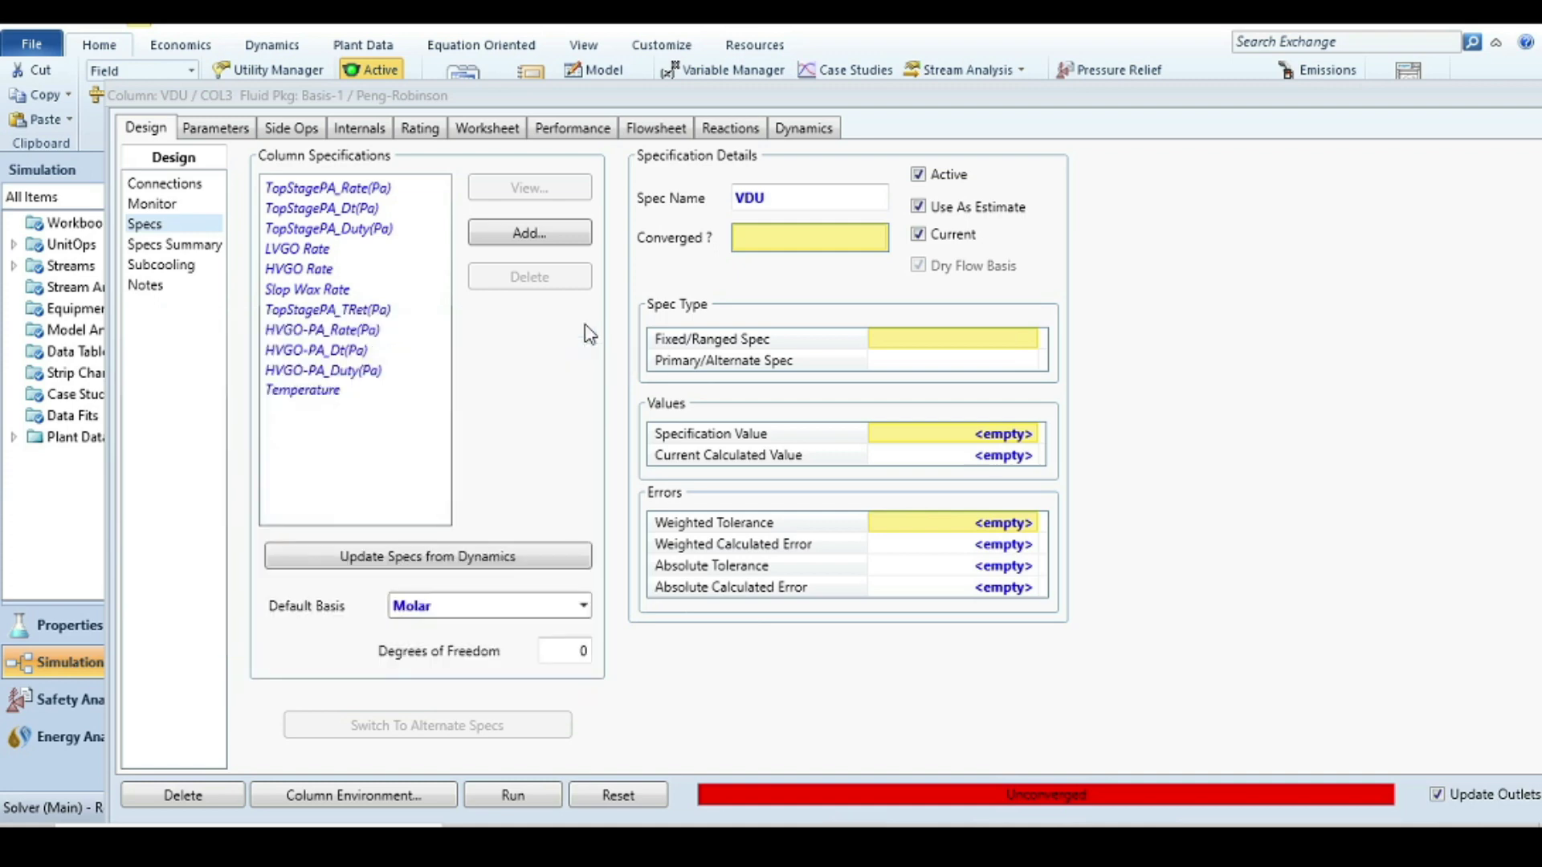
In the column's specification monitor, make the Temperature specification active and deactivate TopStagePA_TRet(Pa).
left_click(161, 206)
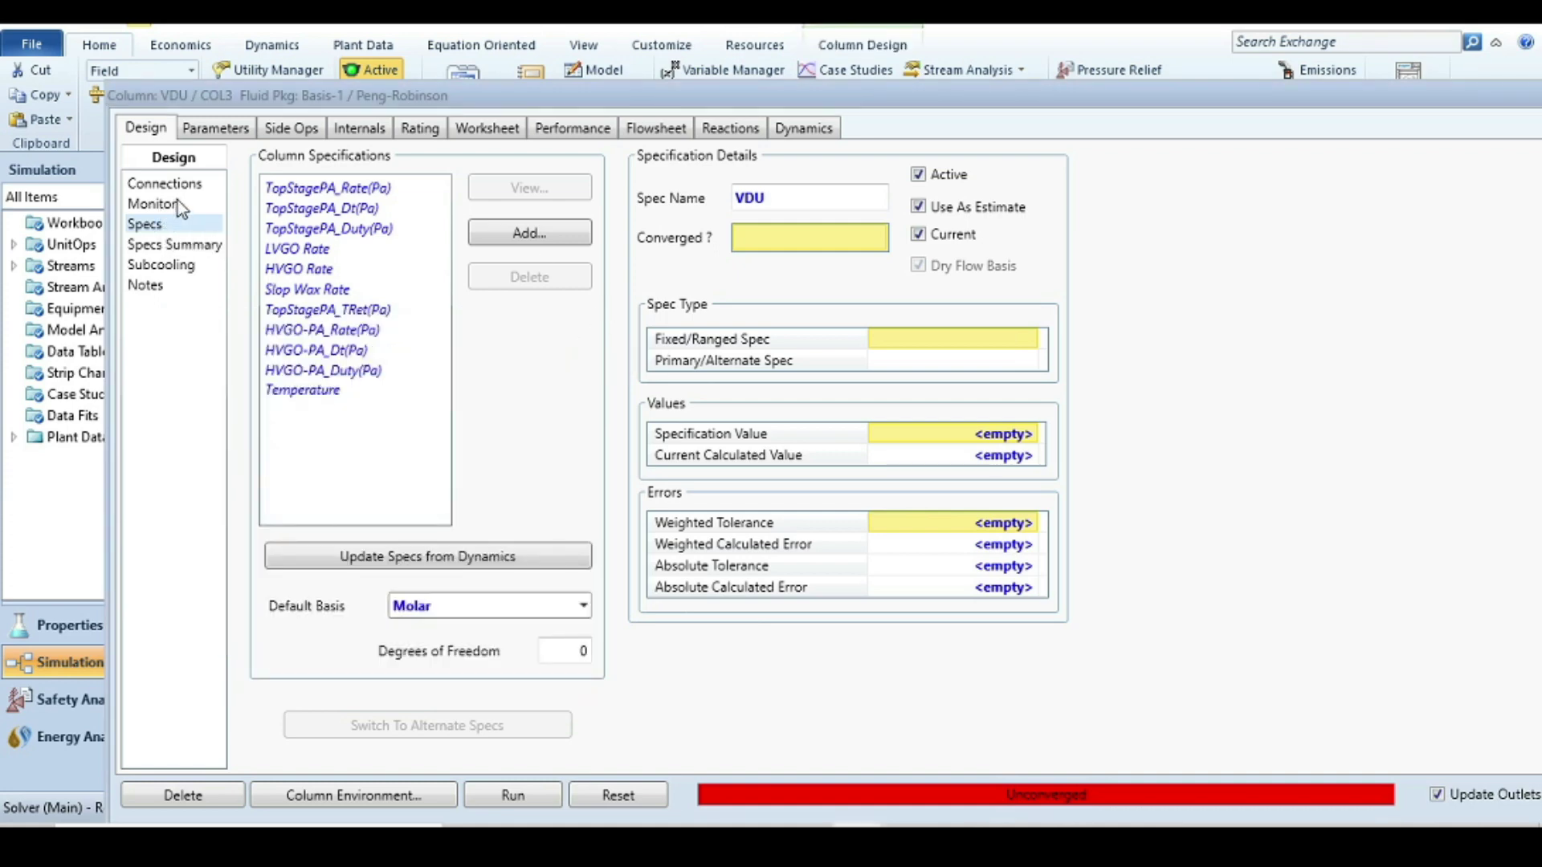
left_click_drag(875, 104, 853, 51)
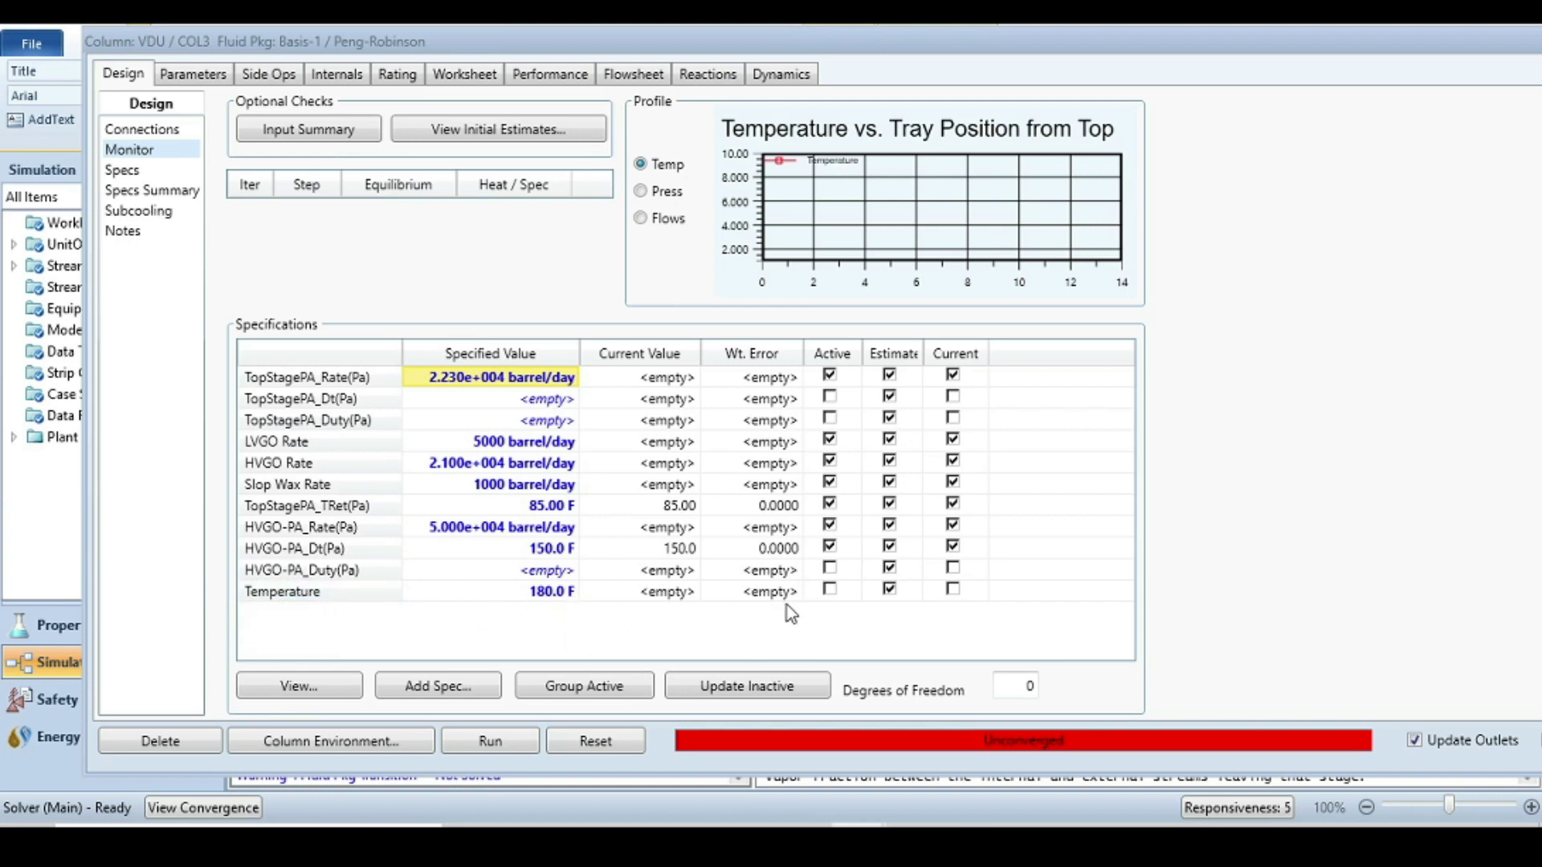
left_click(831, 591)
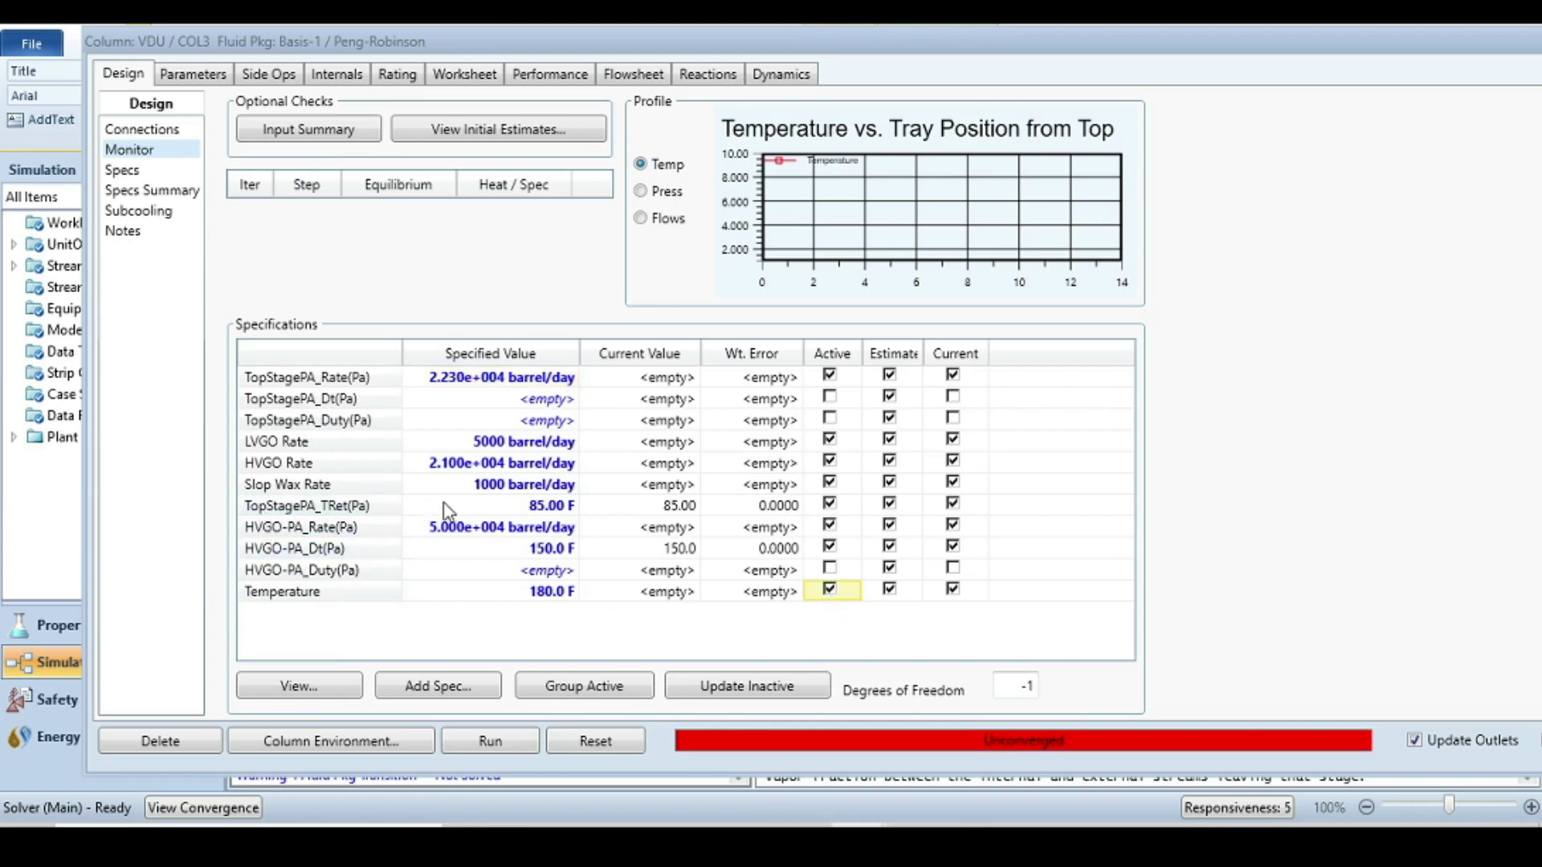
left_click(830, 505)
left_click(830, 504)
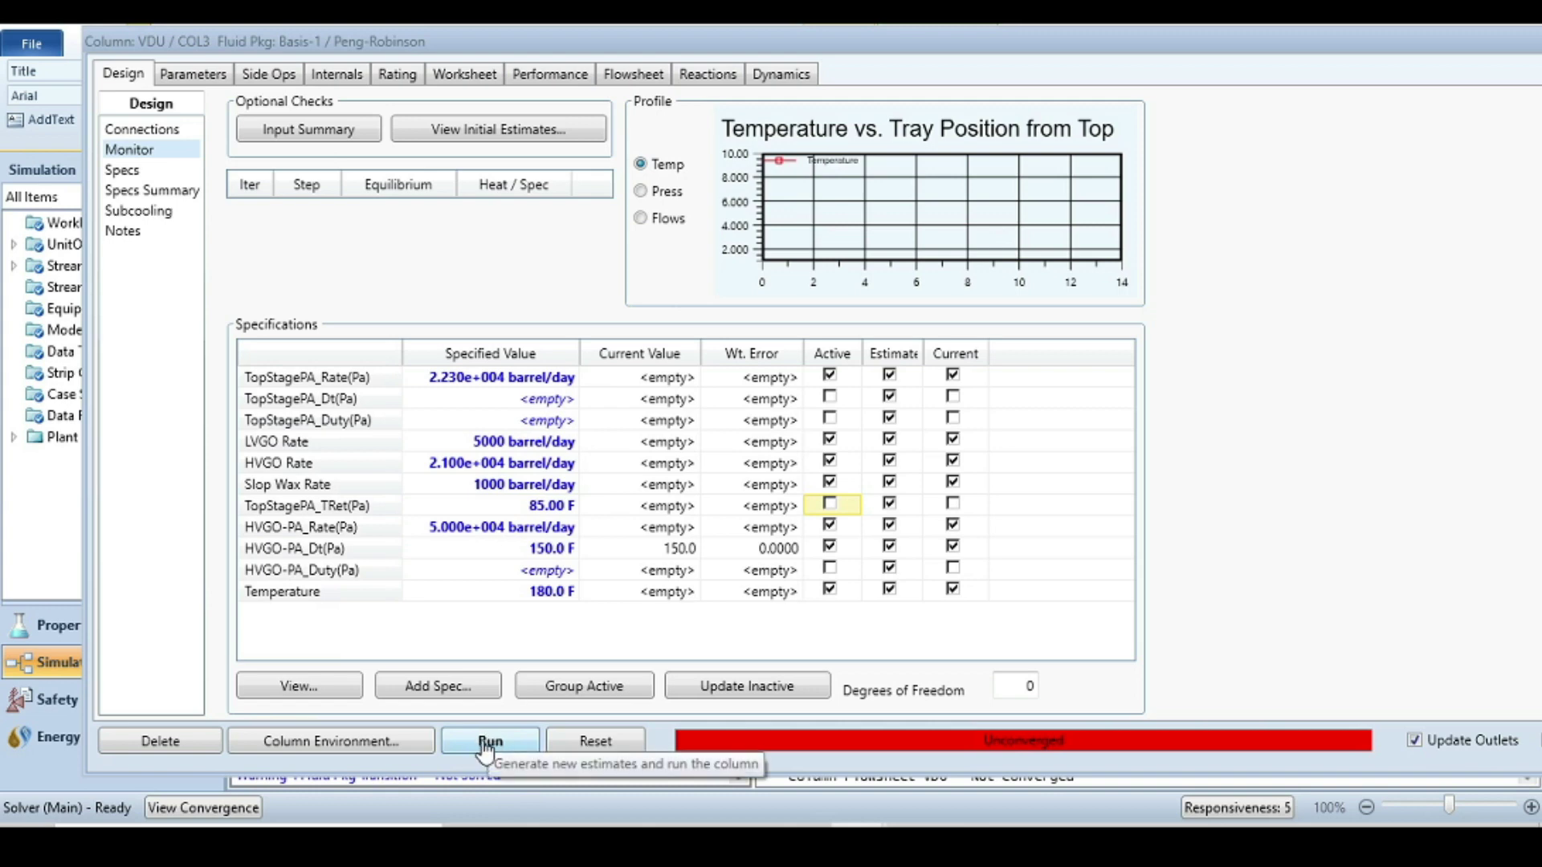
Run the VDU column calculation and minimize the column window to return to the flowsheet.
left_click(490, 741)
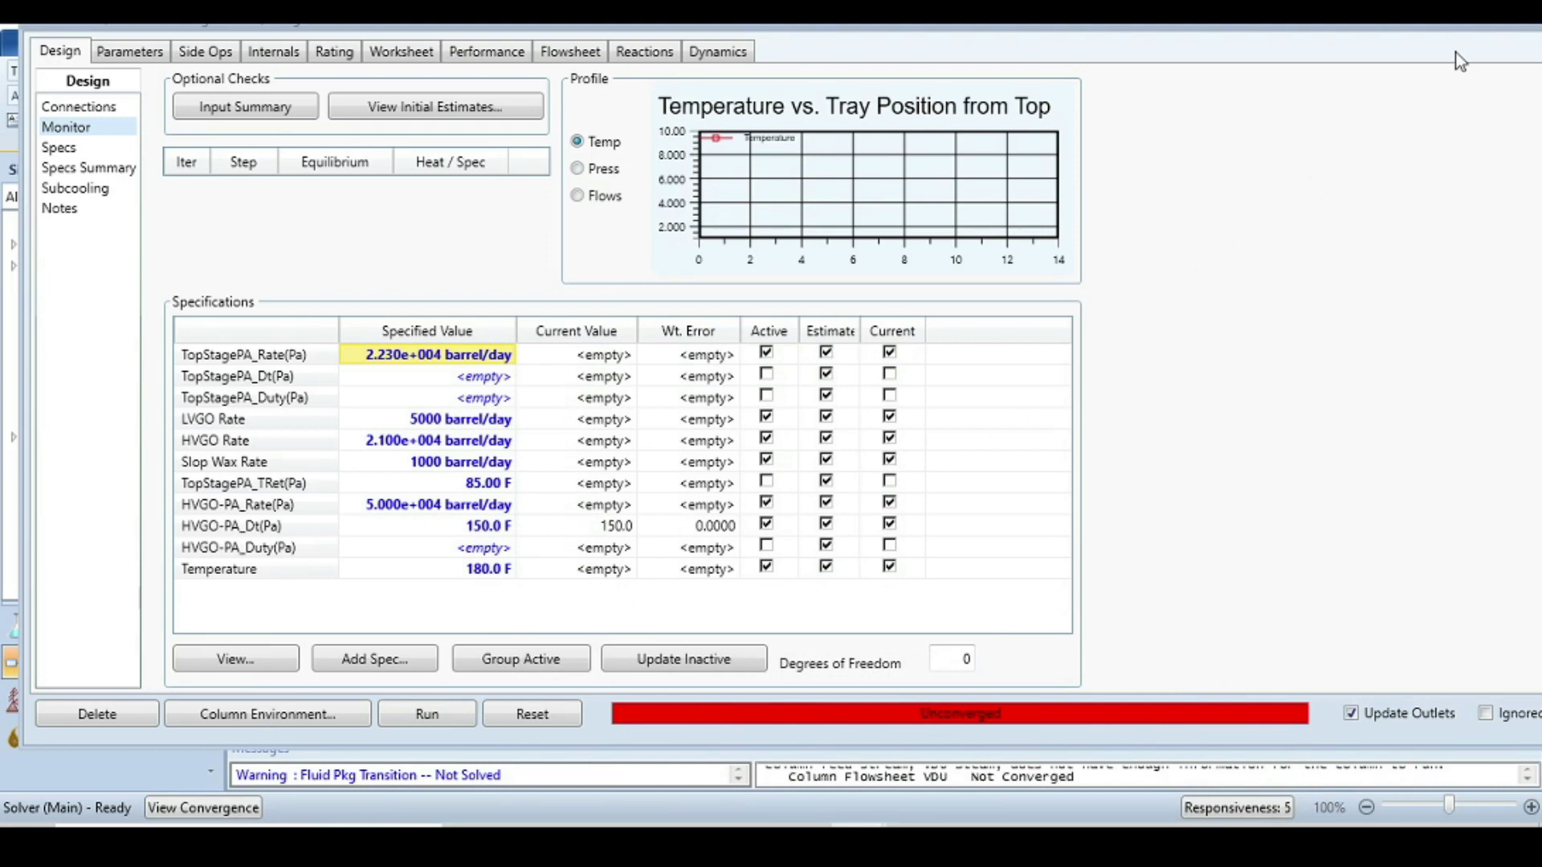
left_click_drag(1448, 32, 1403, 55)
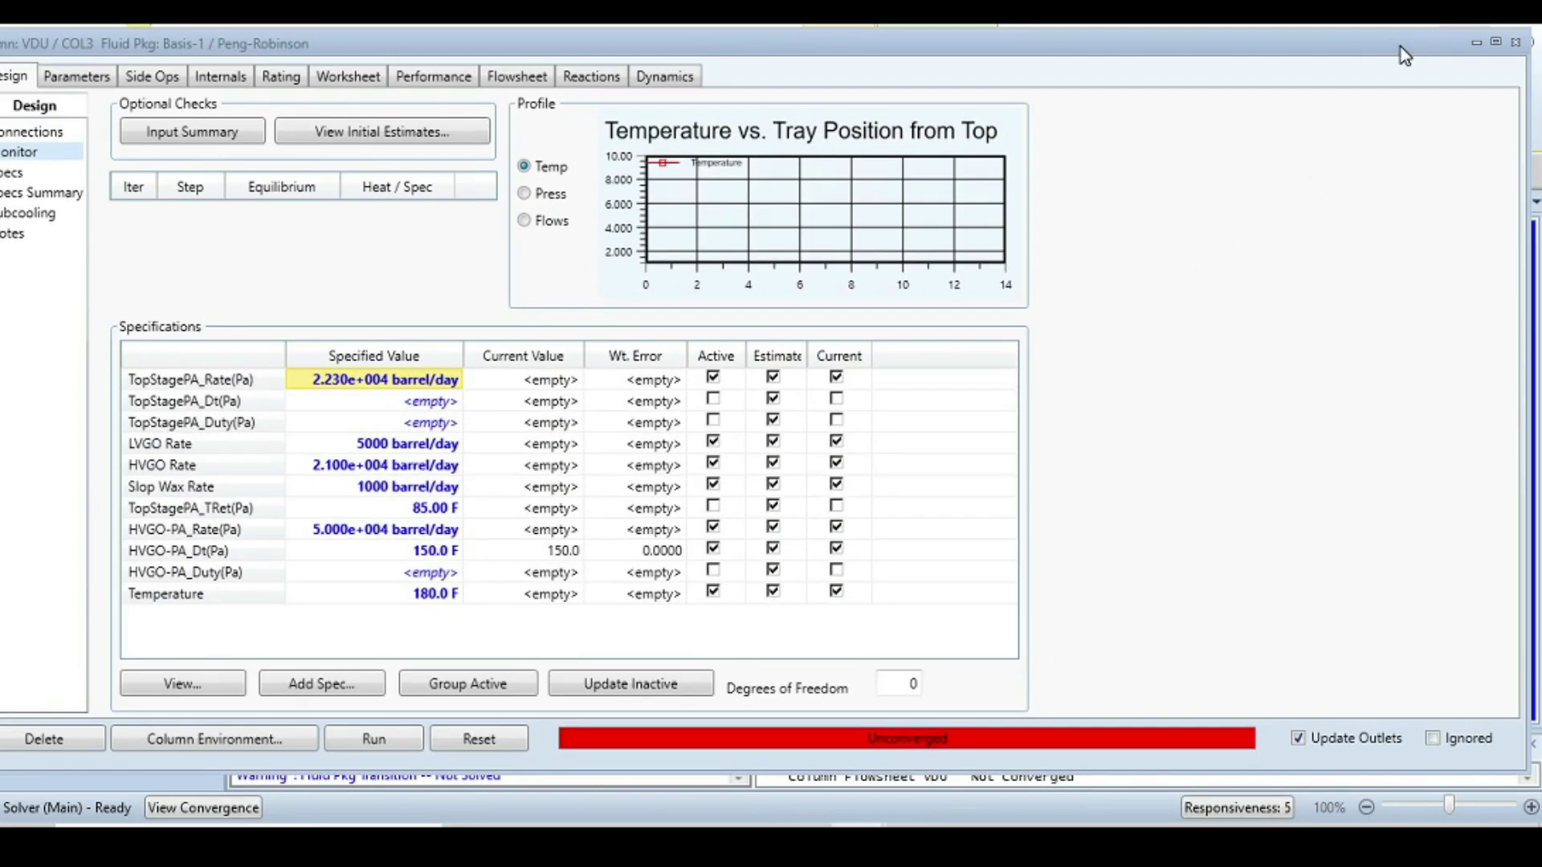
left_click(1477, 42)
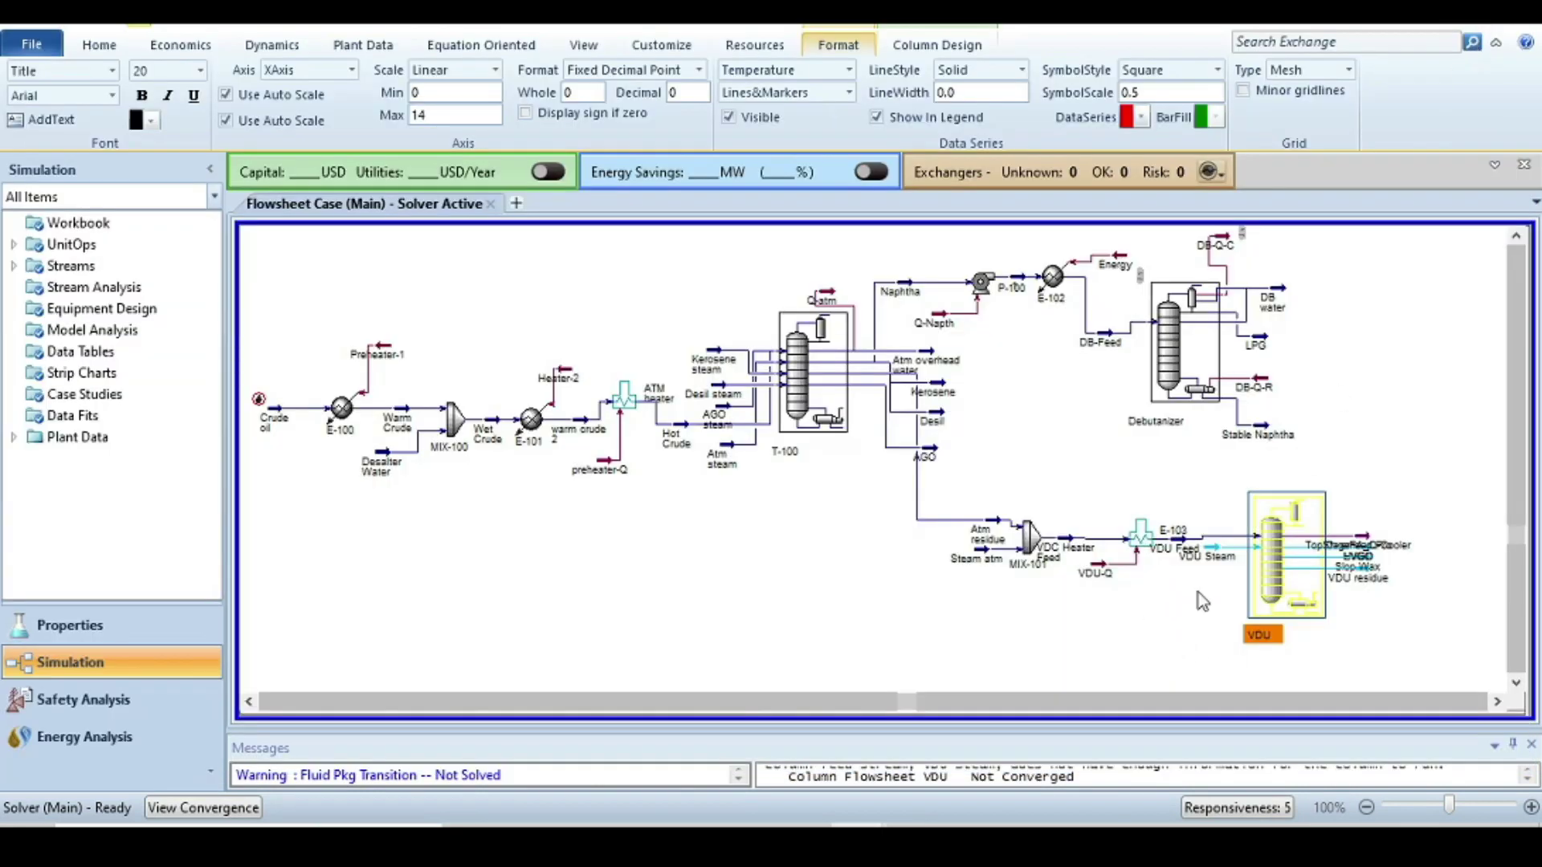
Move the VDU Steam stream below the VDU Feed line, to the lower left of the VDU column.
mouse_move(1222, 554)
left_click_drag(1221, 554, 1208, 604)
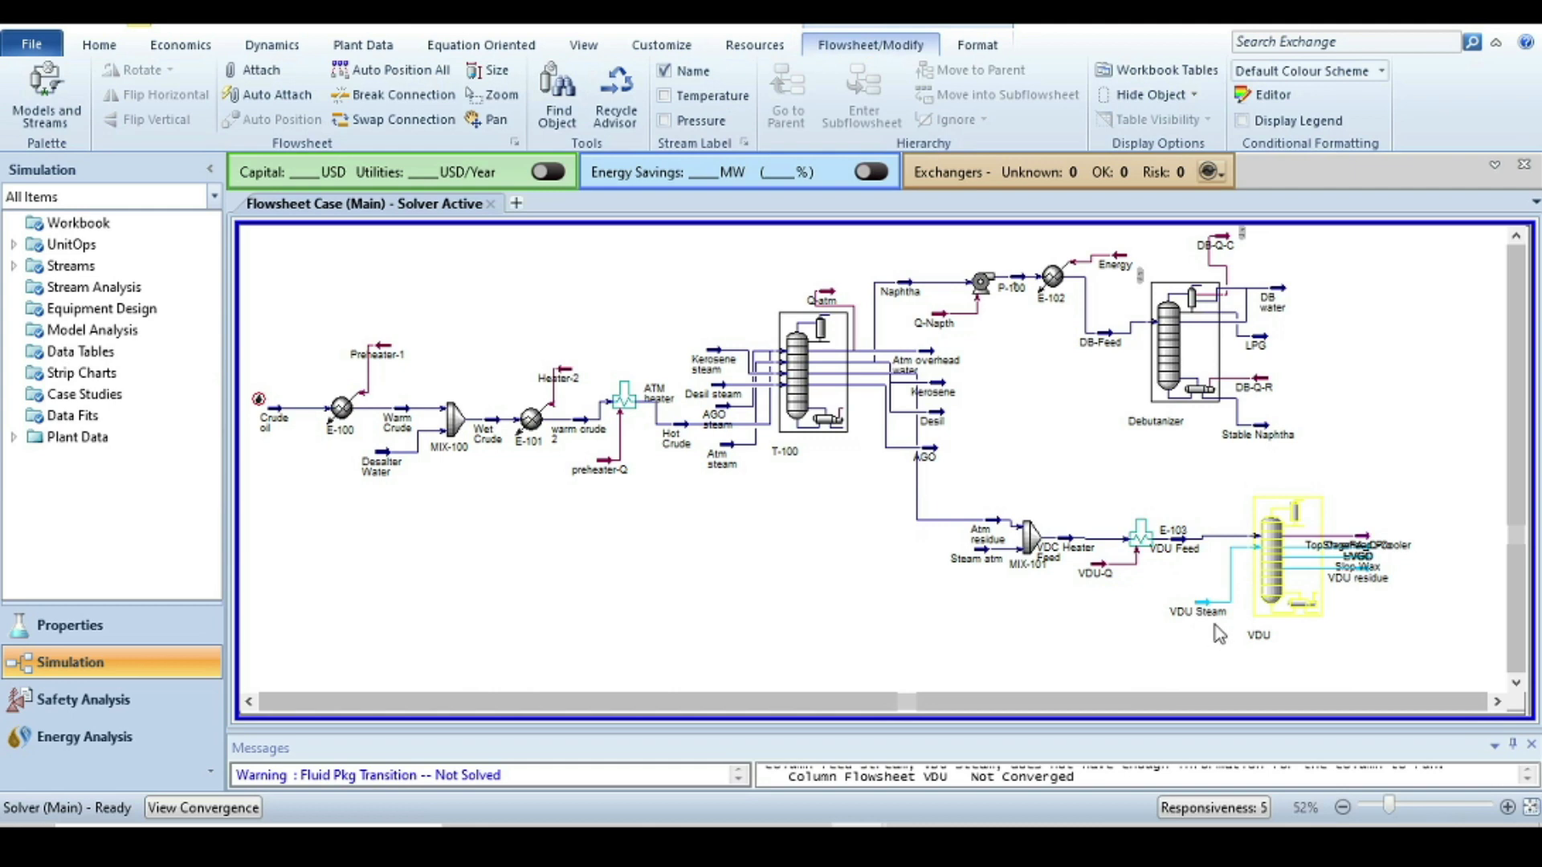
mouse_move(1224, 612)
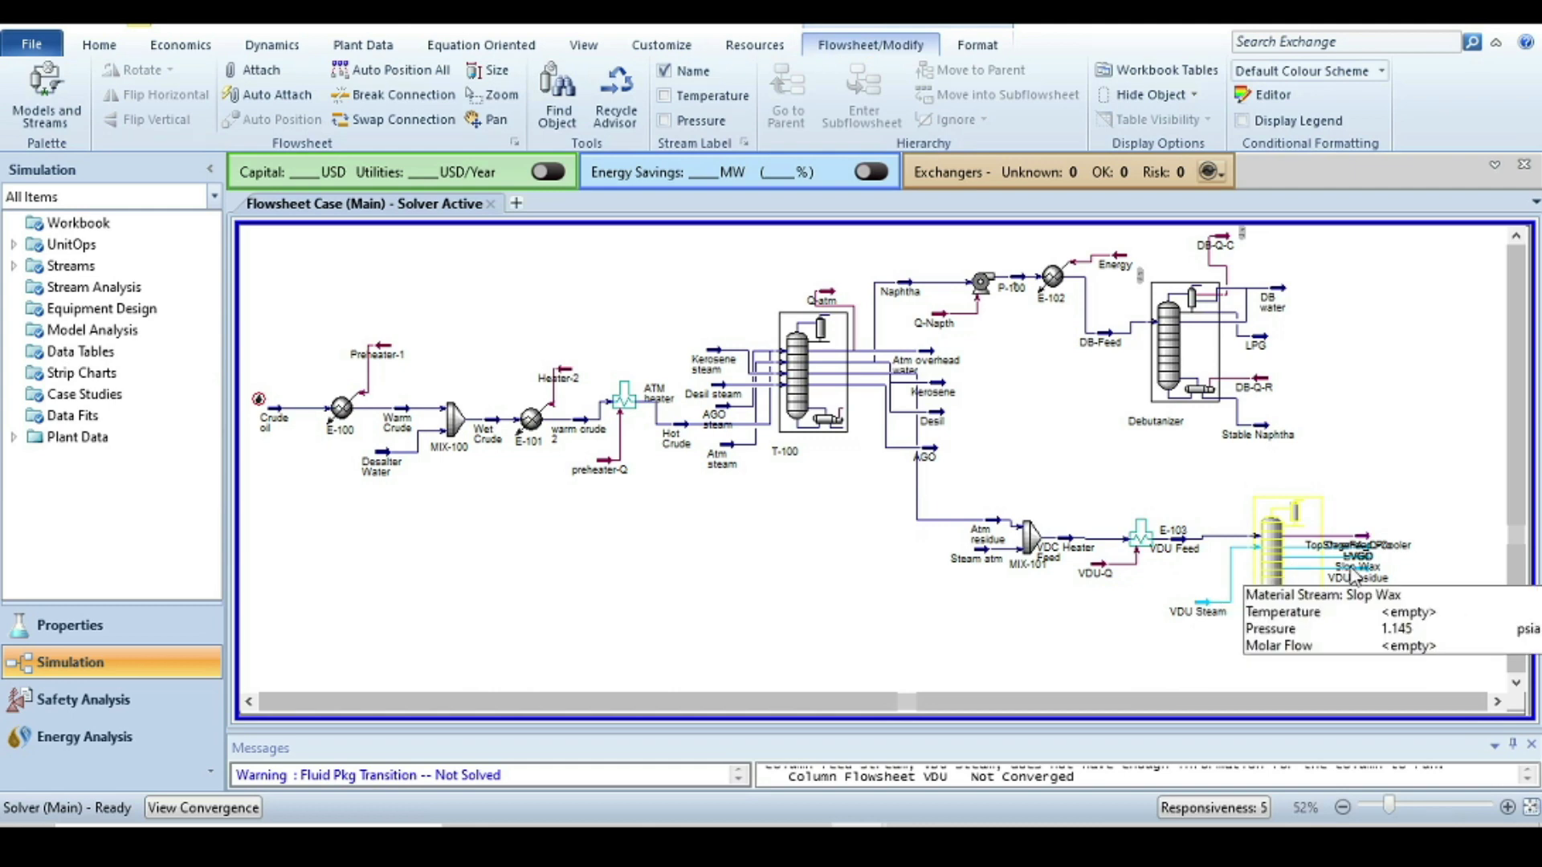
Open the VDU Steam stream and set its temperature to 500 F and its pressure to 150 psig.
left_click(1211, 612)
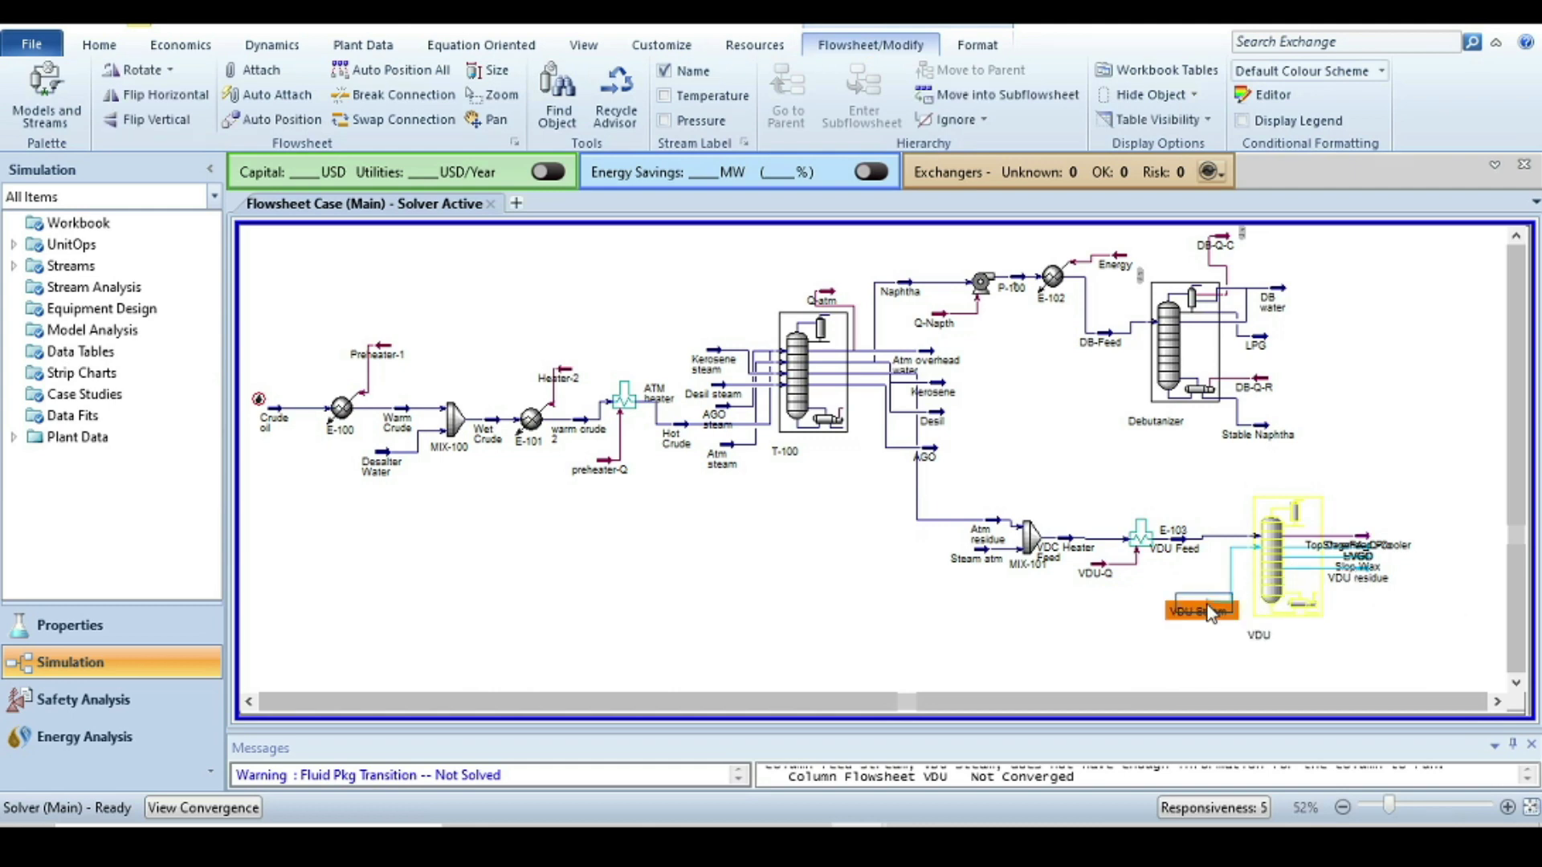
double_click(1211, 612)
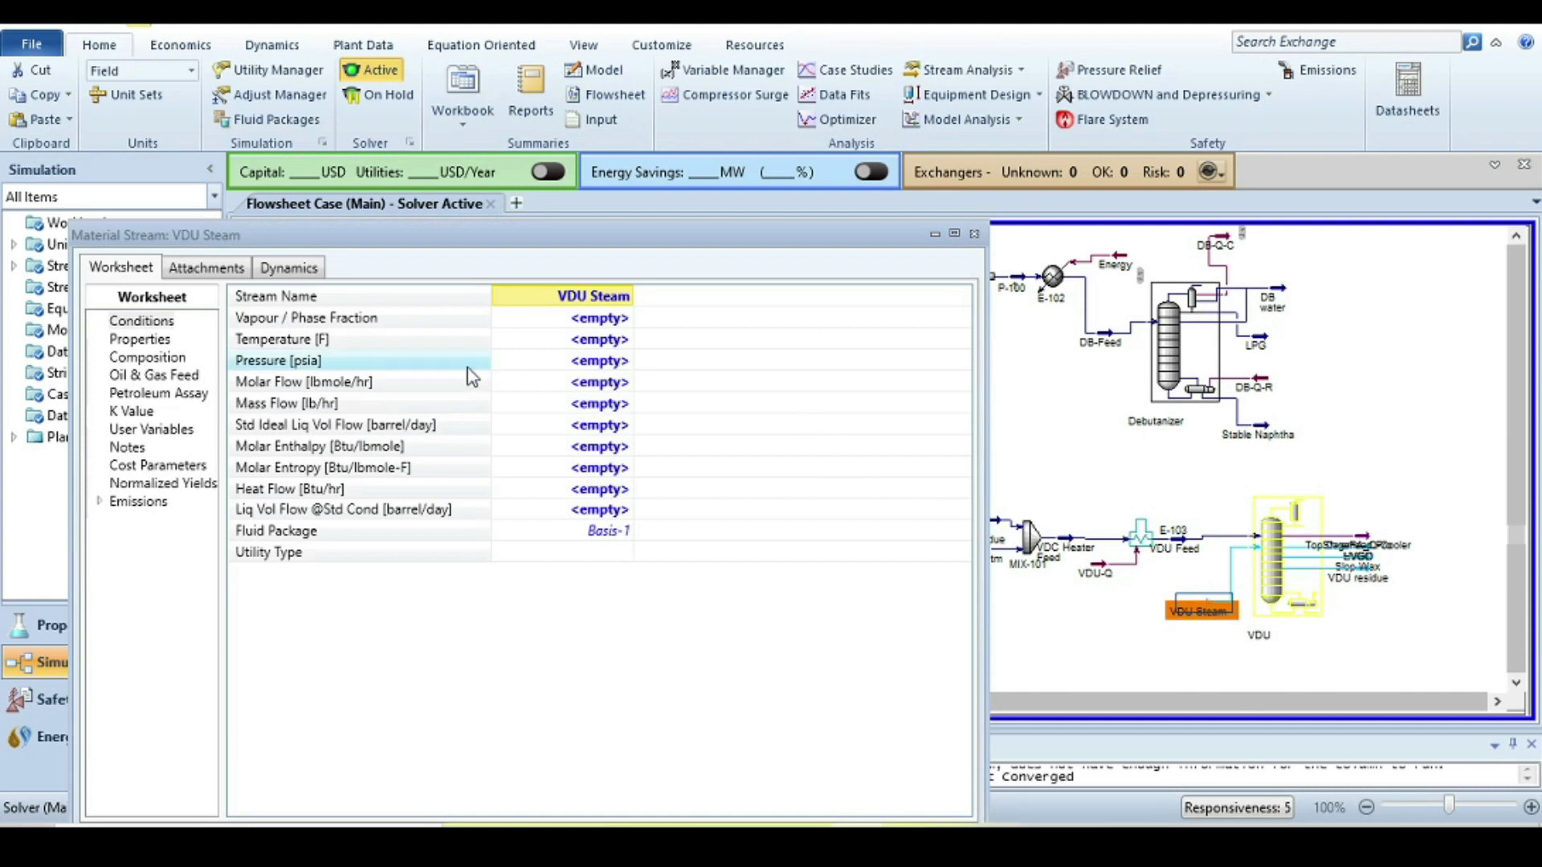
left_click(575, 341)
type("50")
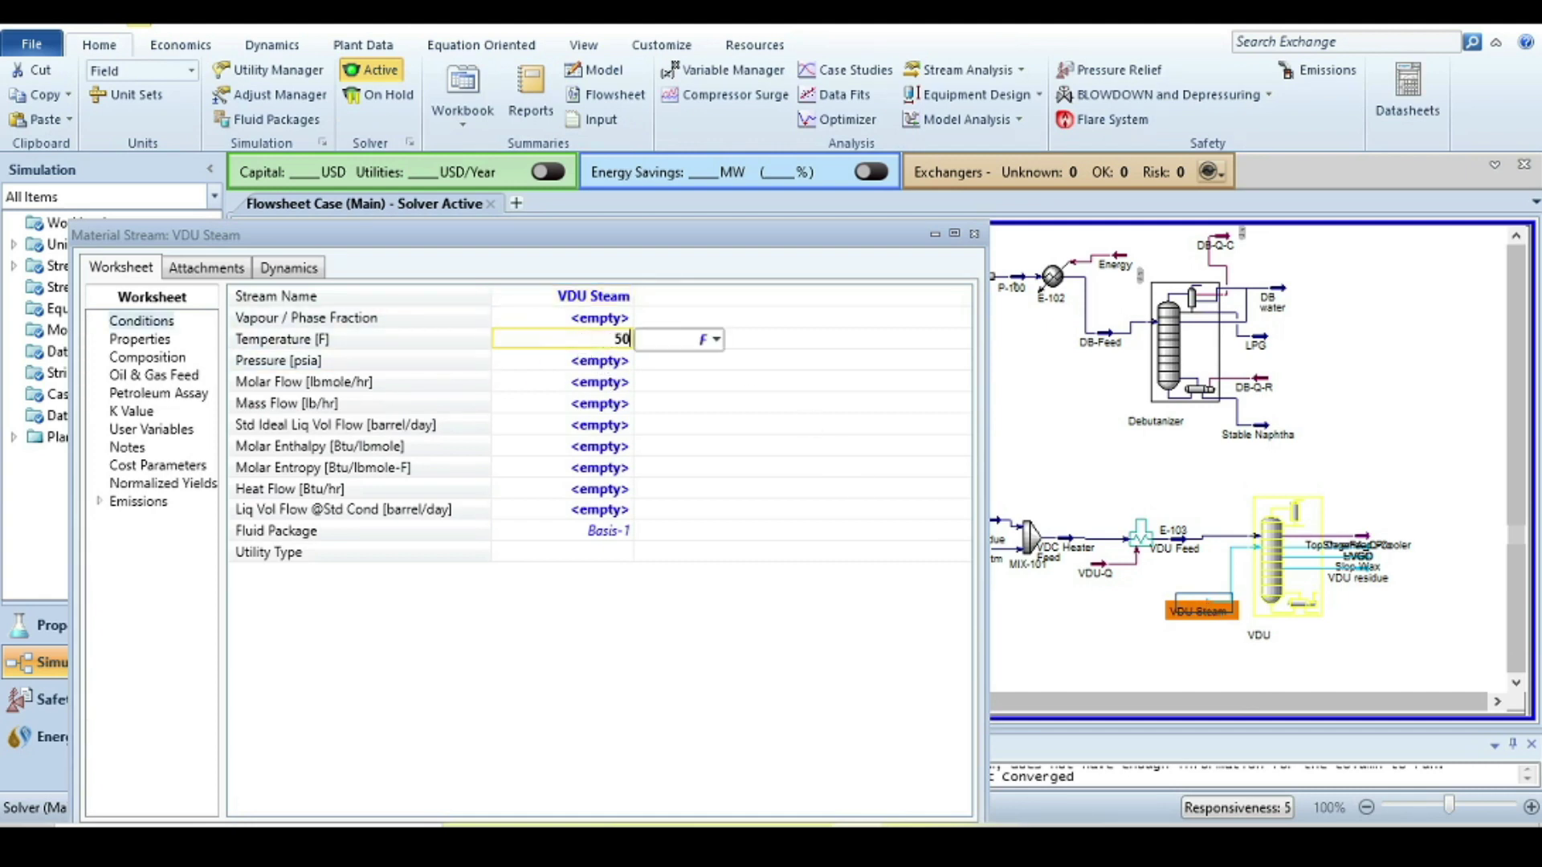
type("0")
key("Return")
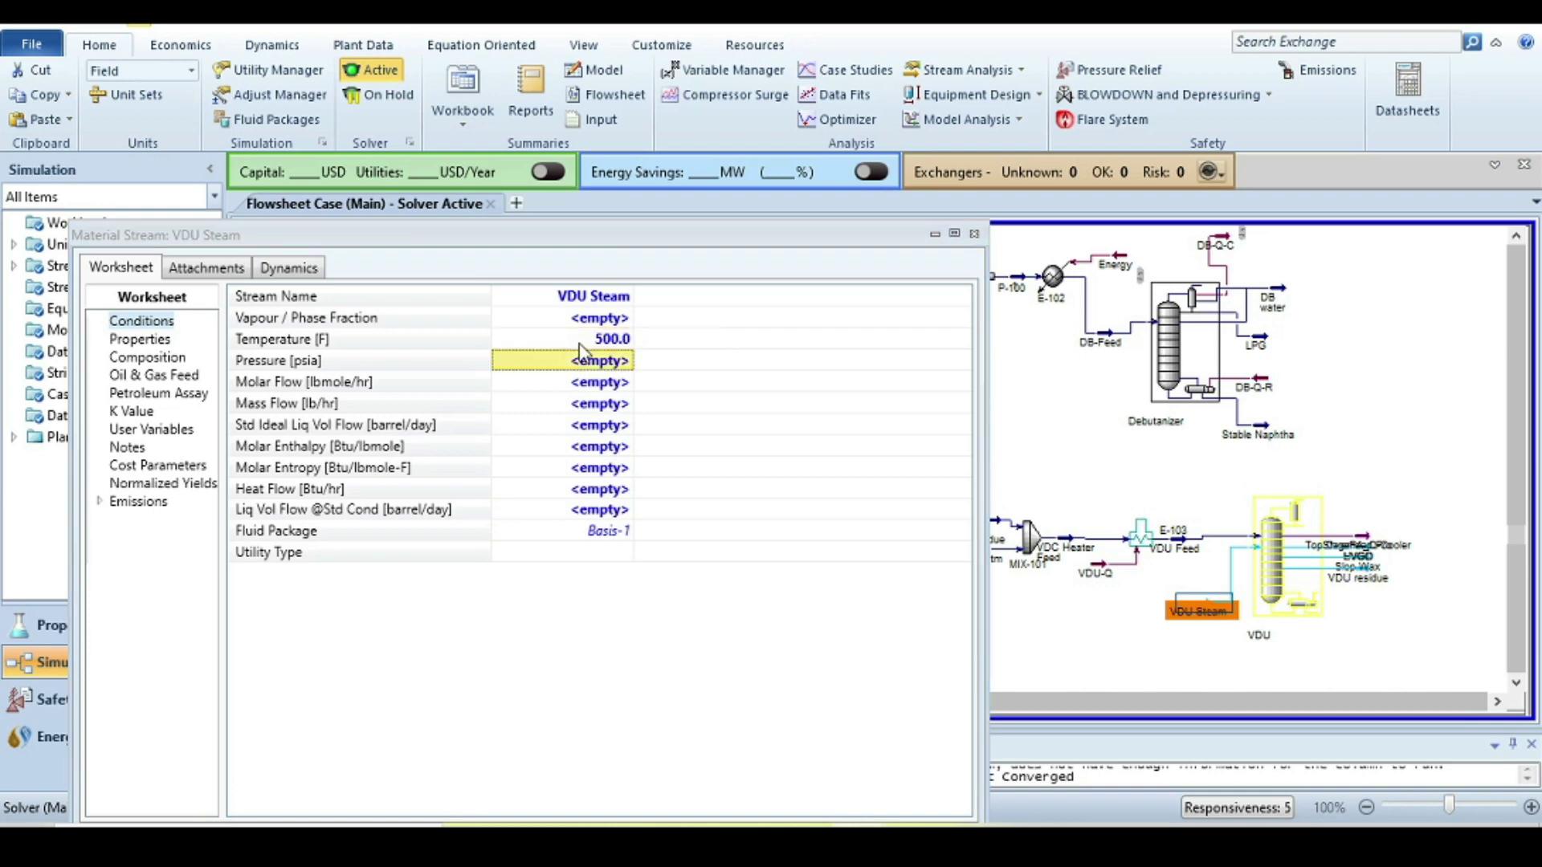
type("150")
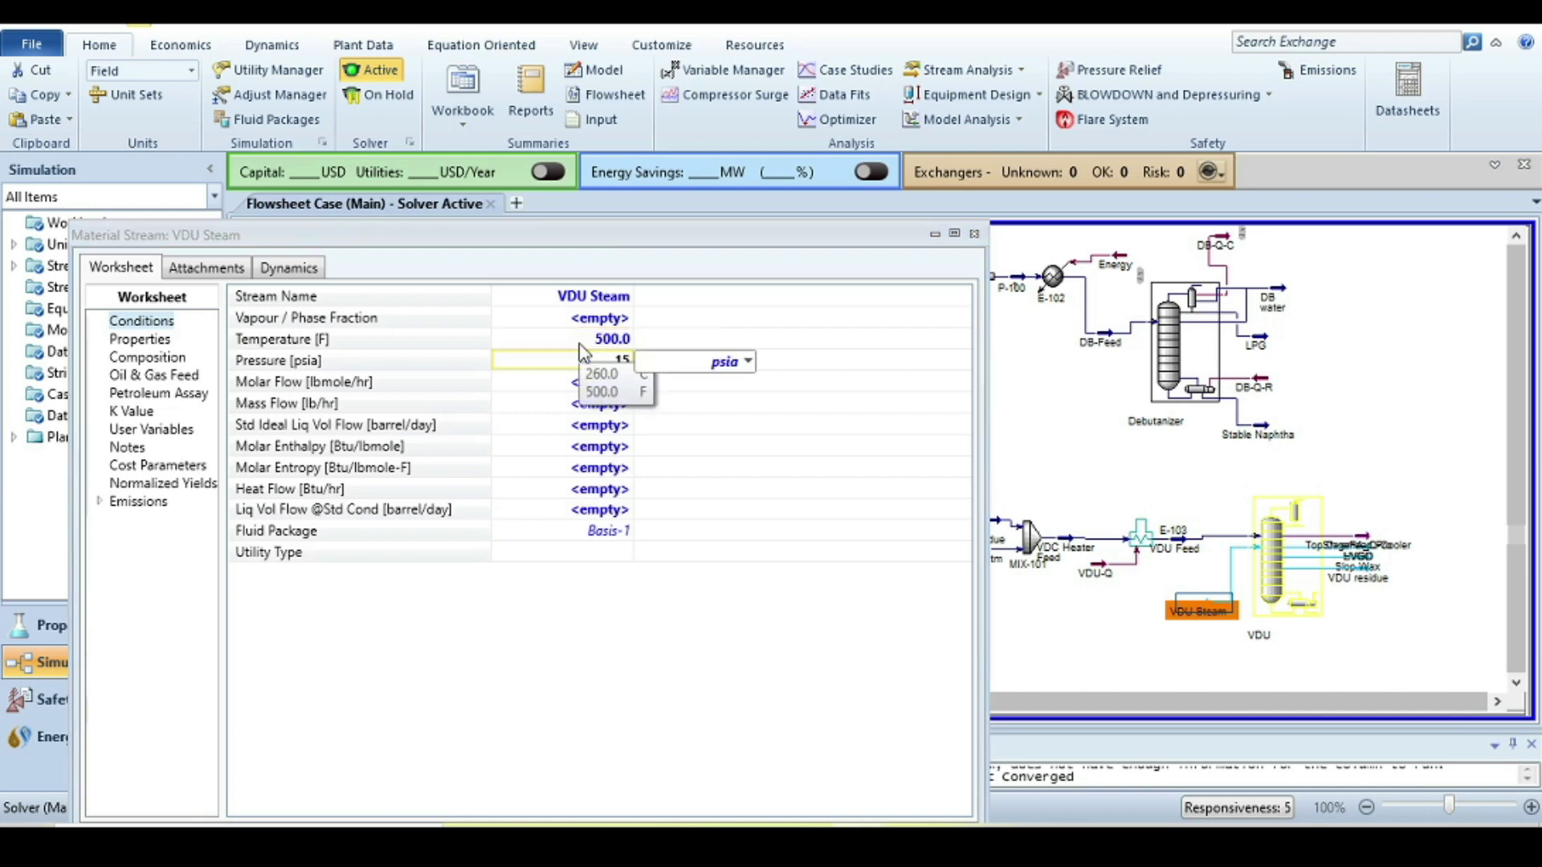
left_click(748, 362)
scroll(691, 631, "down", 1)
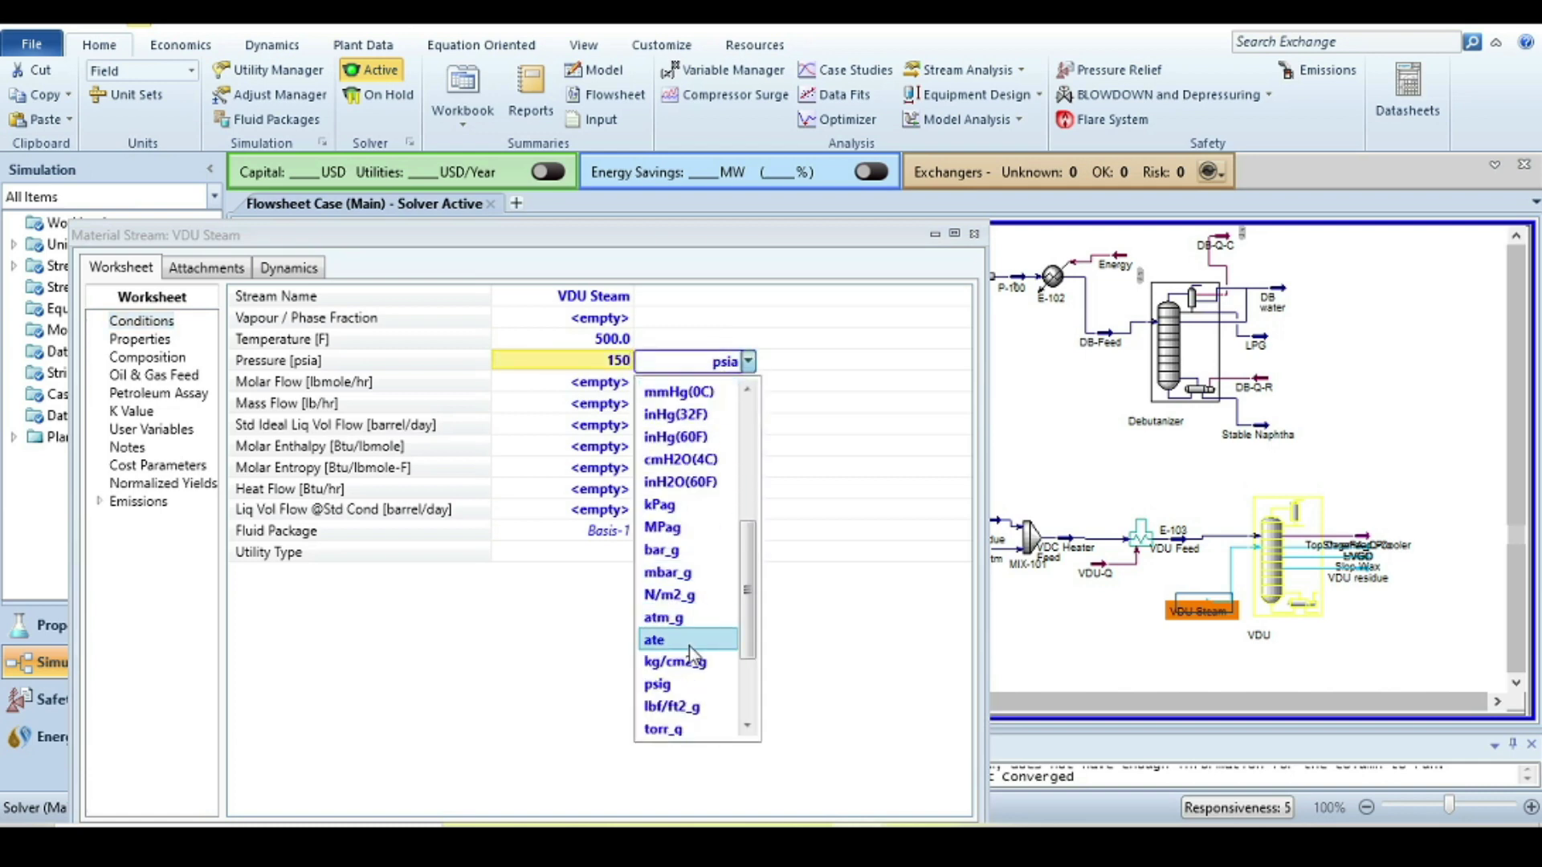
left_click(688, 687)
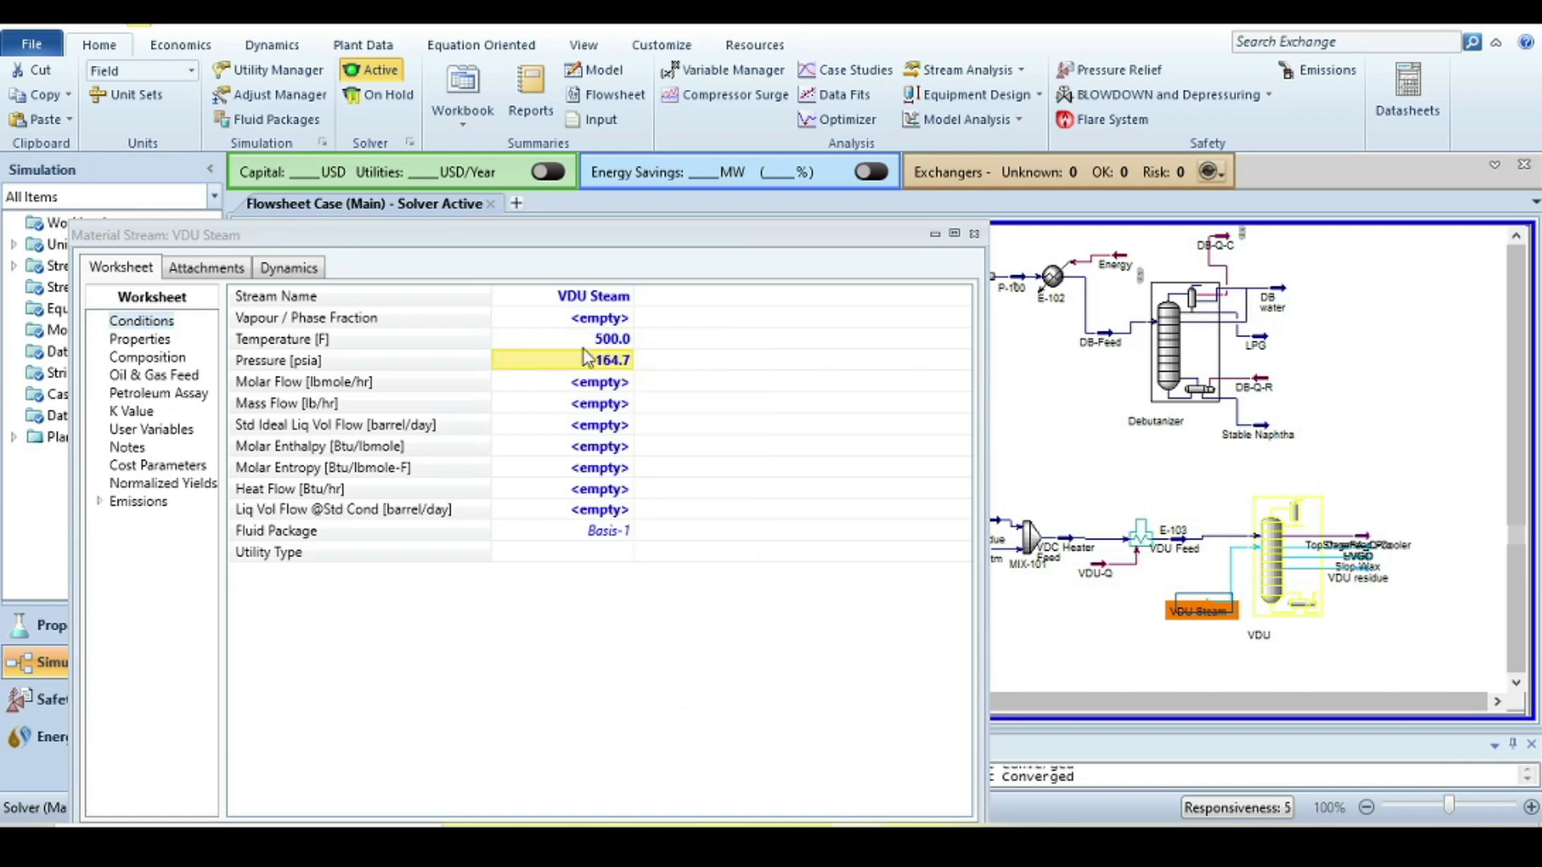
Consult the Problem Statement slide in PowerPoint for the vacuum steam rate, and set the VDU Steam mass flow to 20000 lb/hr.
key("alt+Tab")
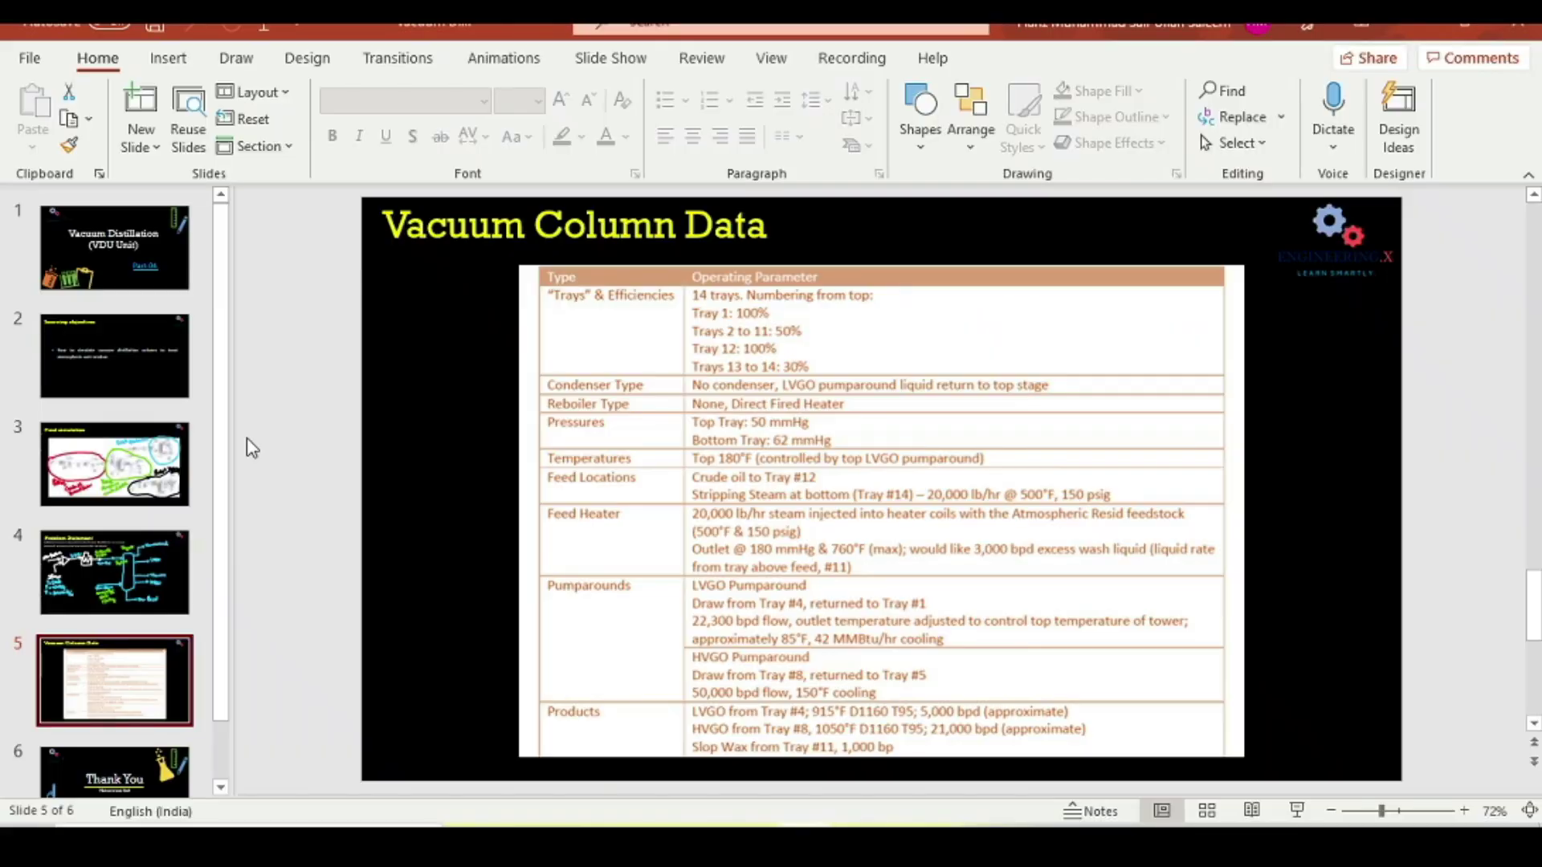
left_click(115, 572)
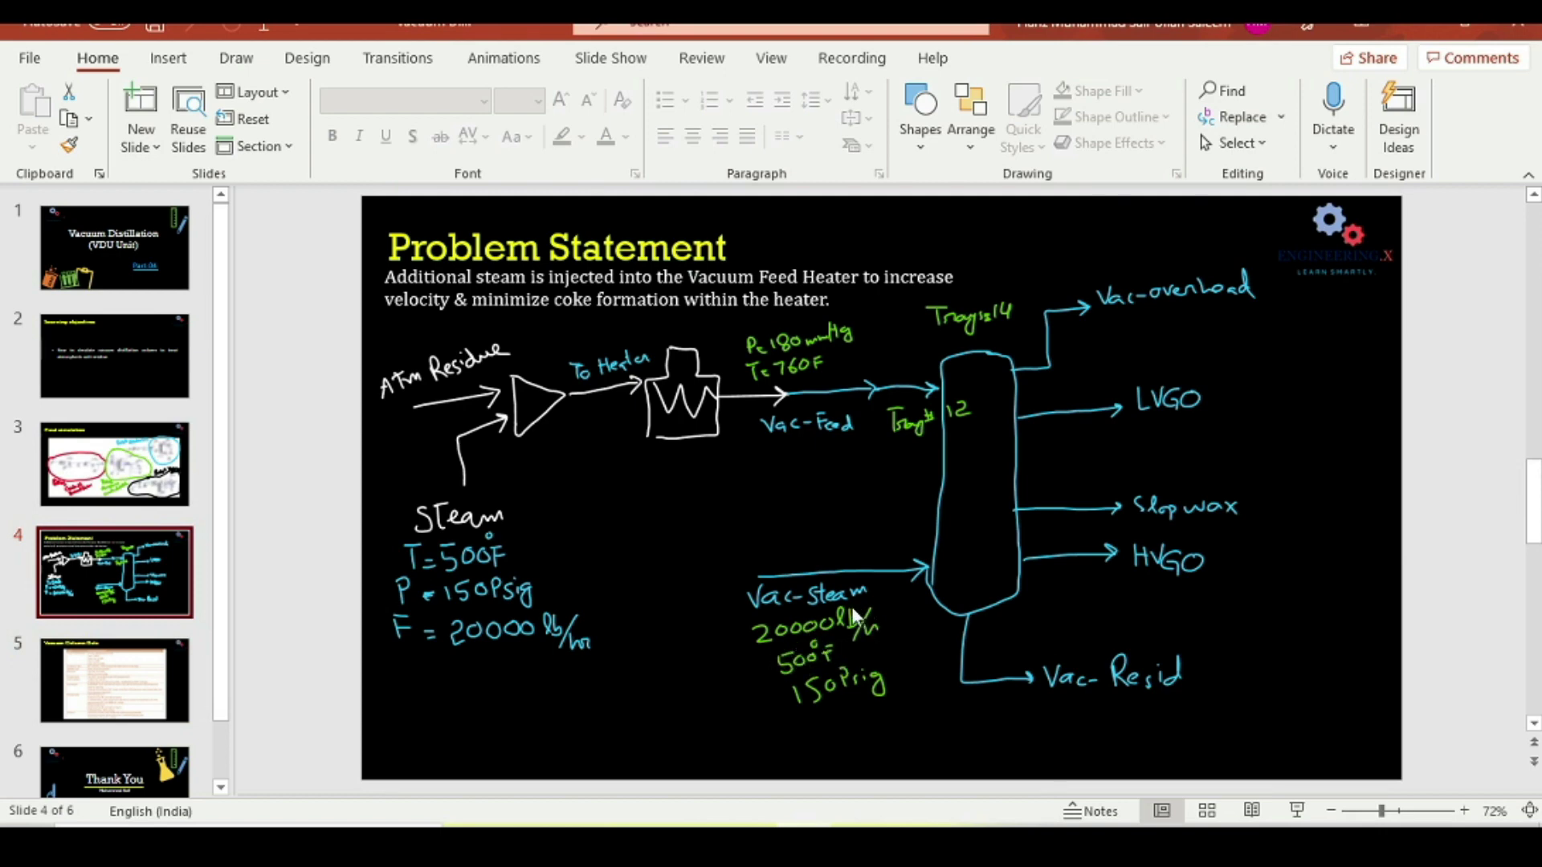
mouse_move(861, 839)
left_click(1094, 763)
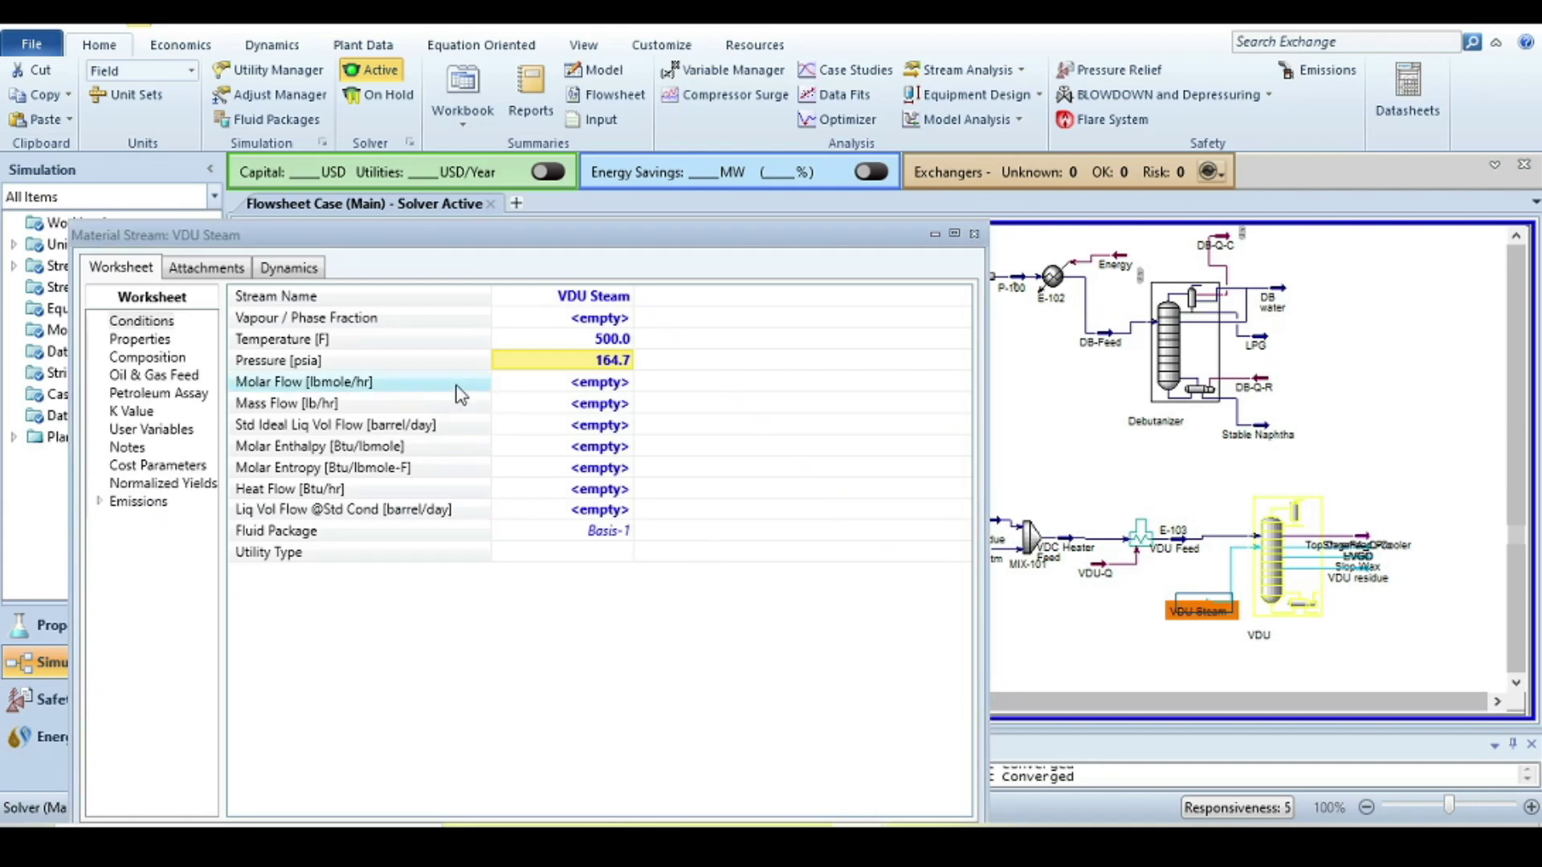
left_click(426, 386)
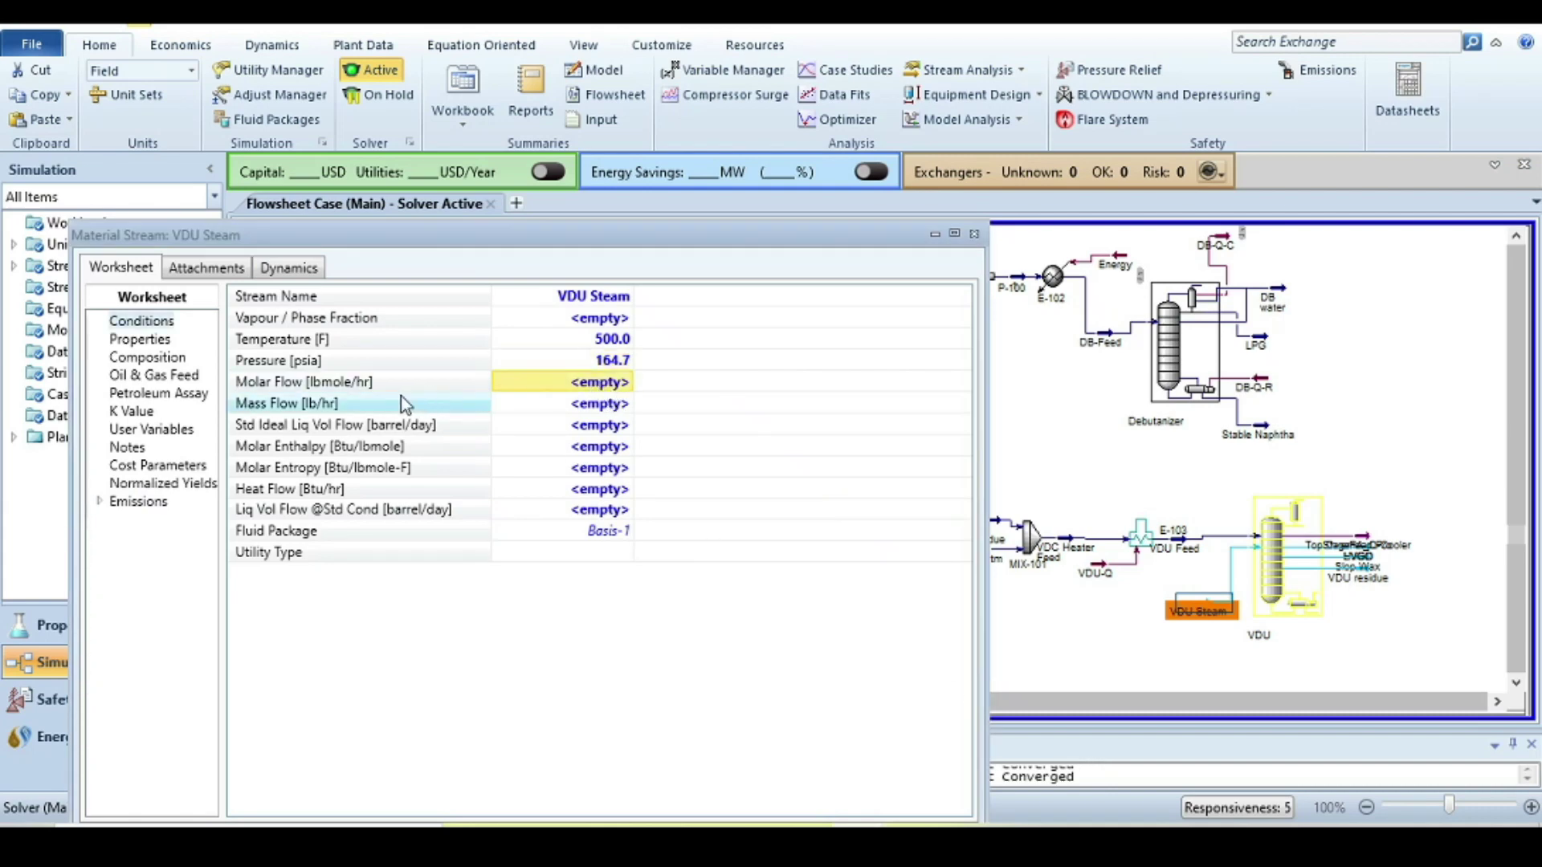
left_click(571, 408)
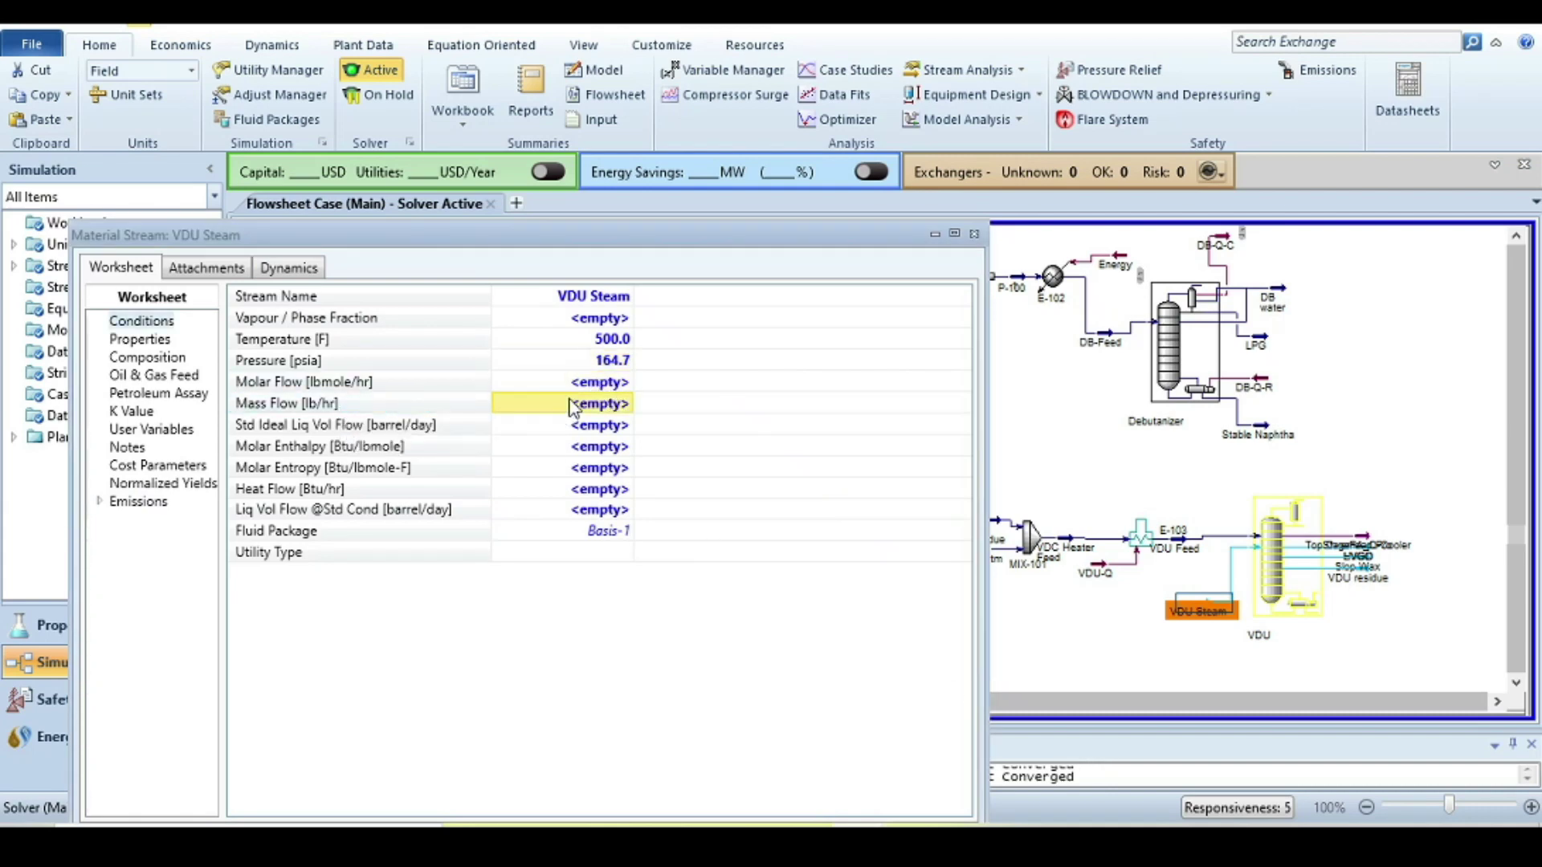
type("2.000e+0")
key("Return")
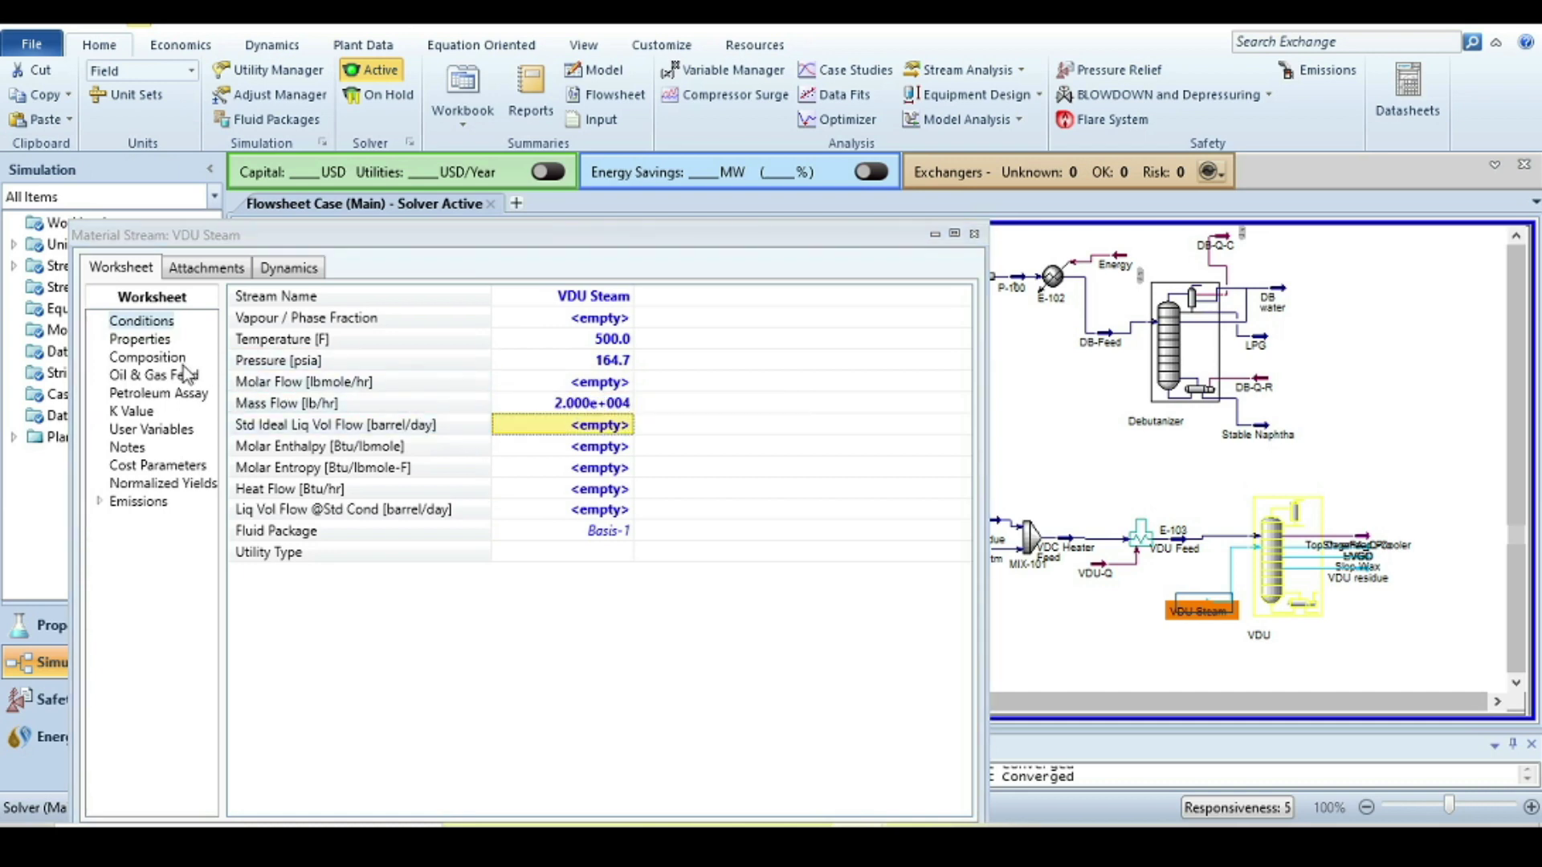
Define the VDU Steam composition as pure H2O with mole fraction 1, normalize it and accept the composition.
left_click(177, 366)
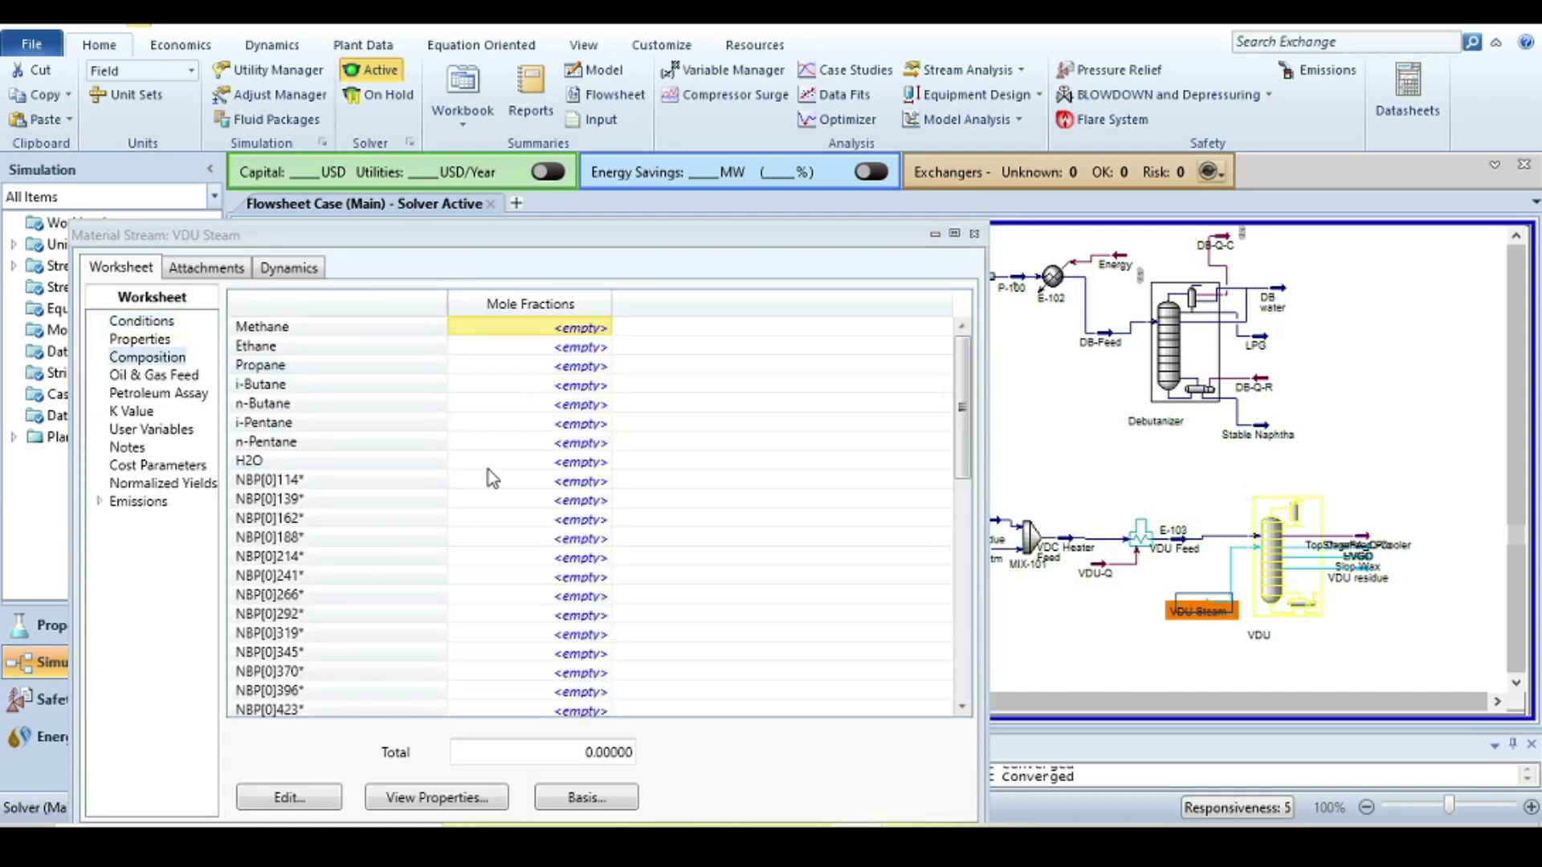
left_click(598, 463)
left_click(597, 463)
type("1")
key("Return")
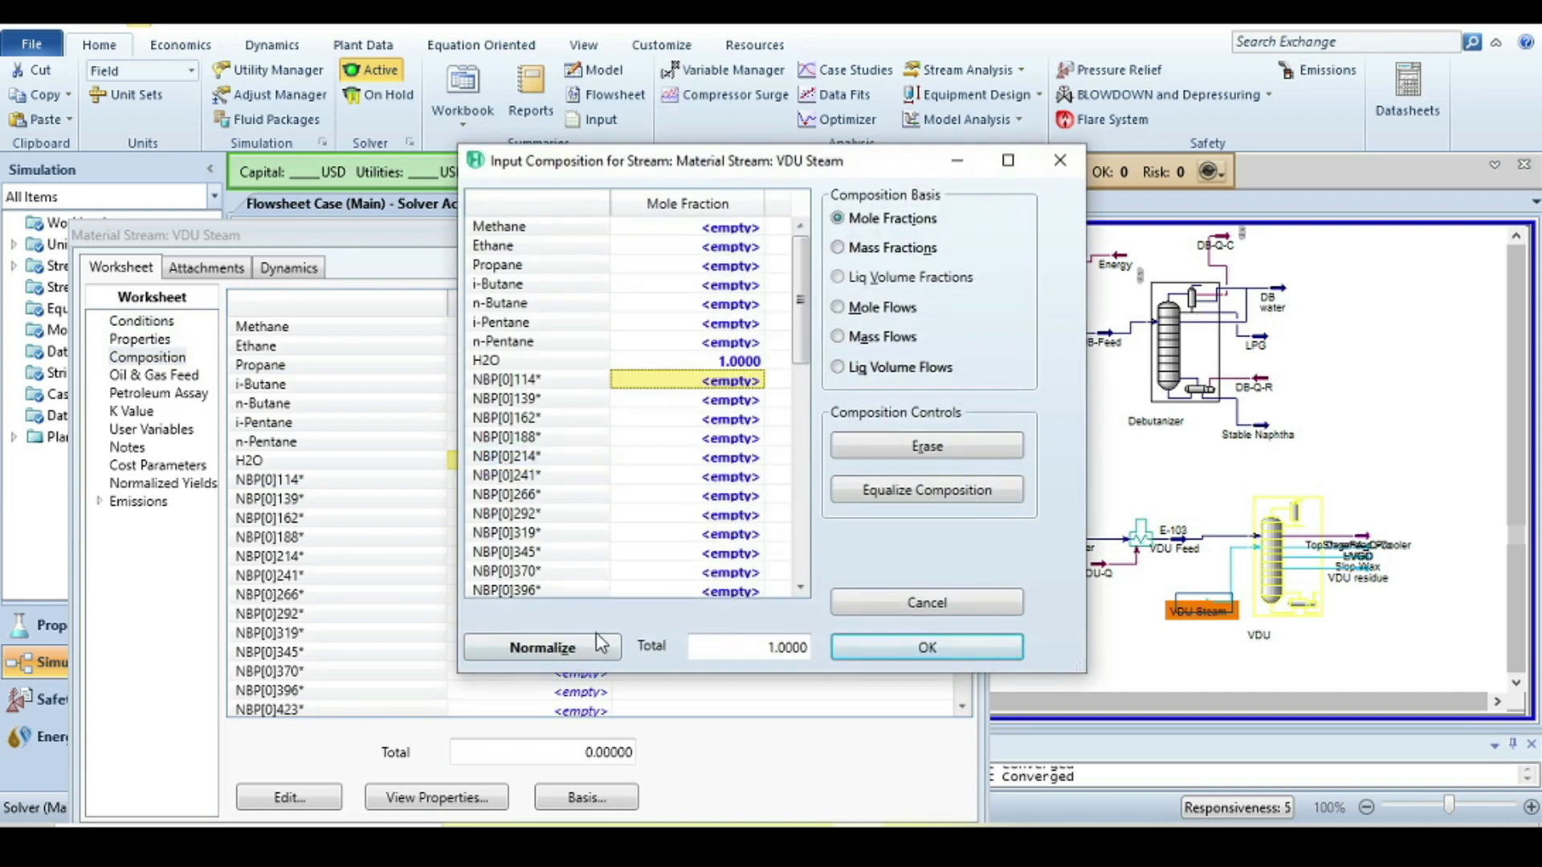
left_click(549, 652)
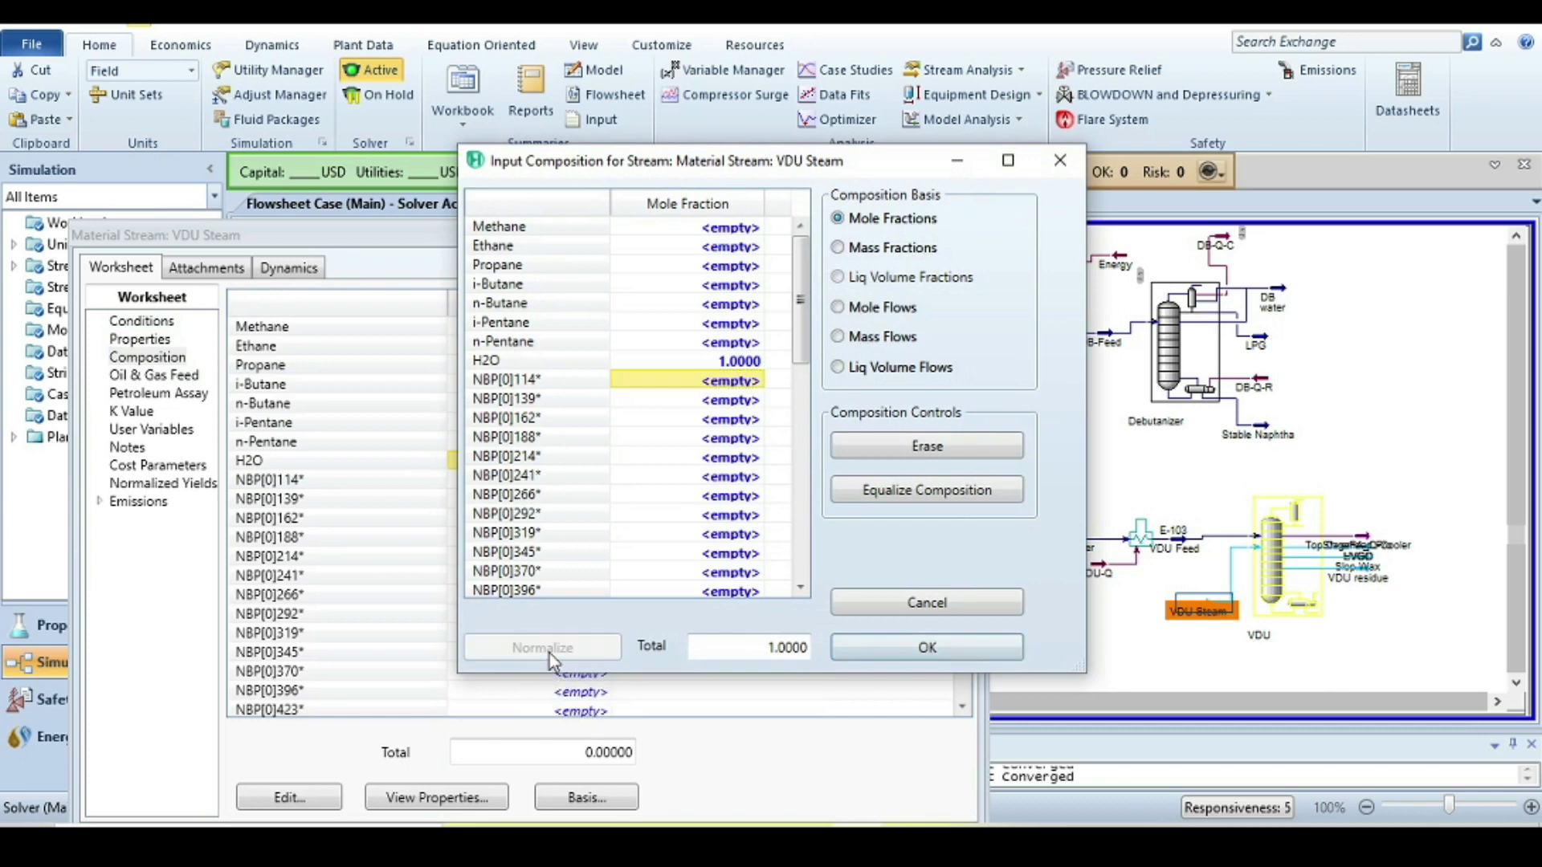
left_click(874, 651)
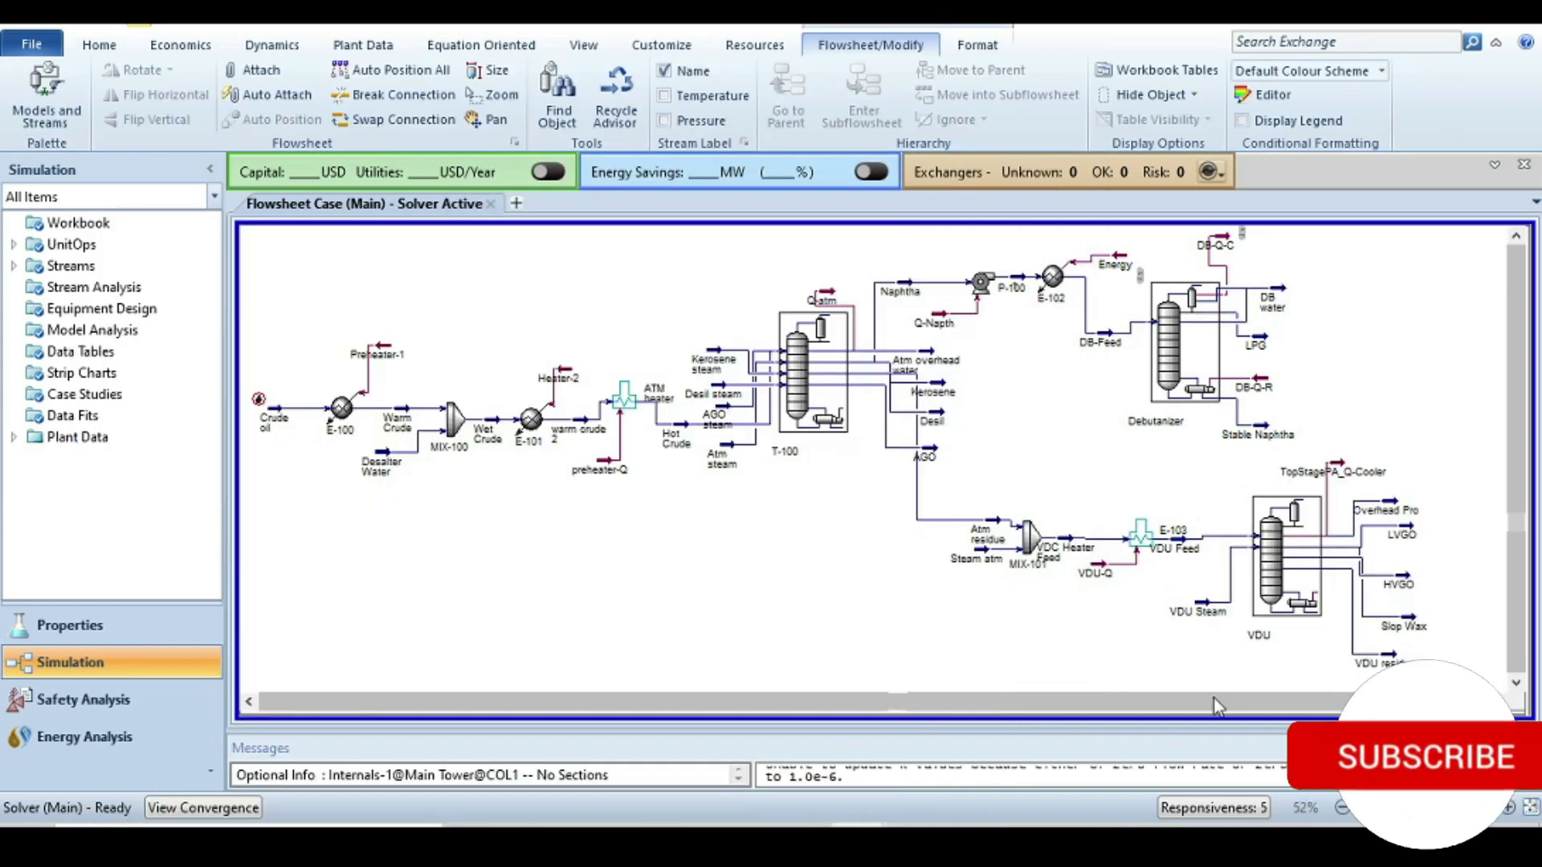